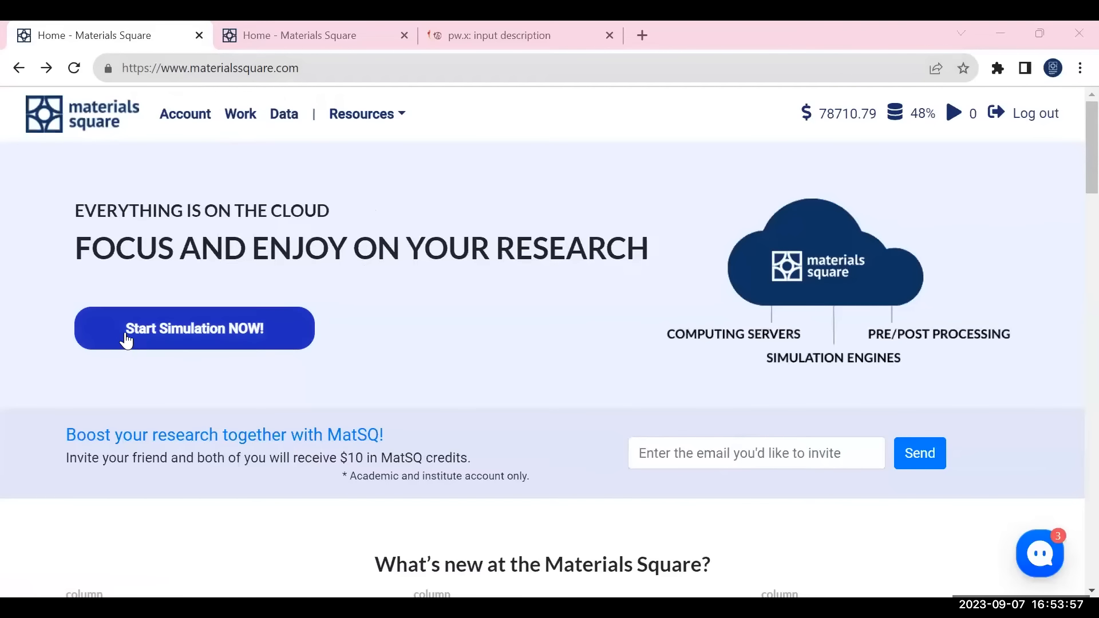
- Open the saved work Adsorption_energy (1) from the list of existing works
{"action": "left_click", "coordinate": [172, 342]}
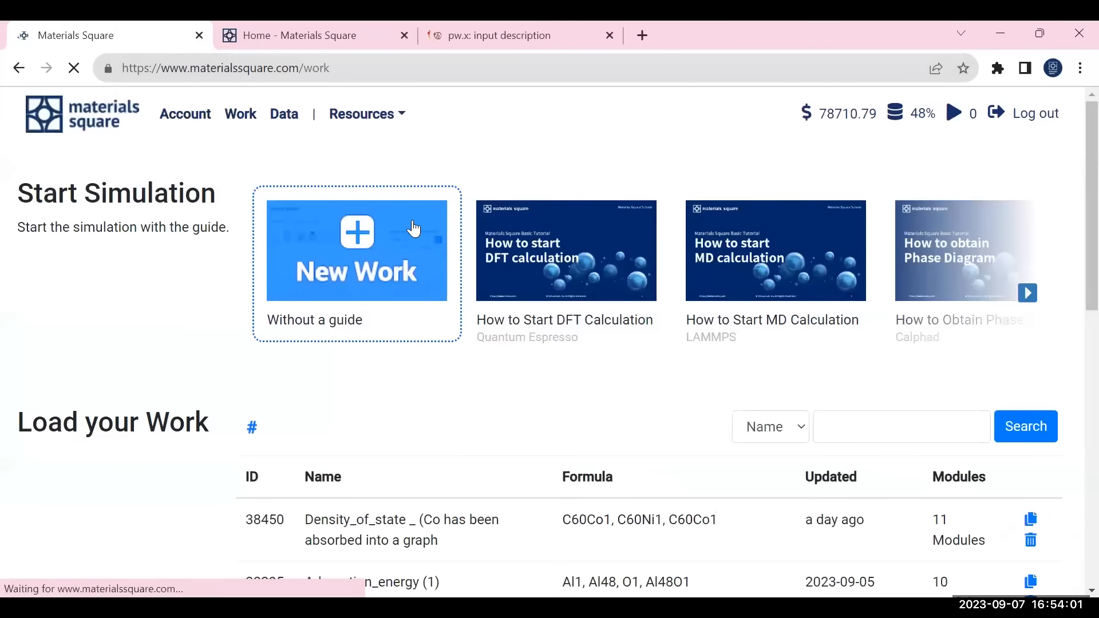
{"action": "key", "text": "ctrl+minus"}
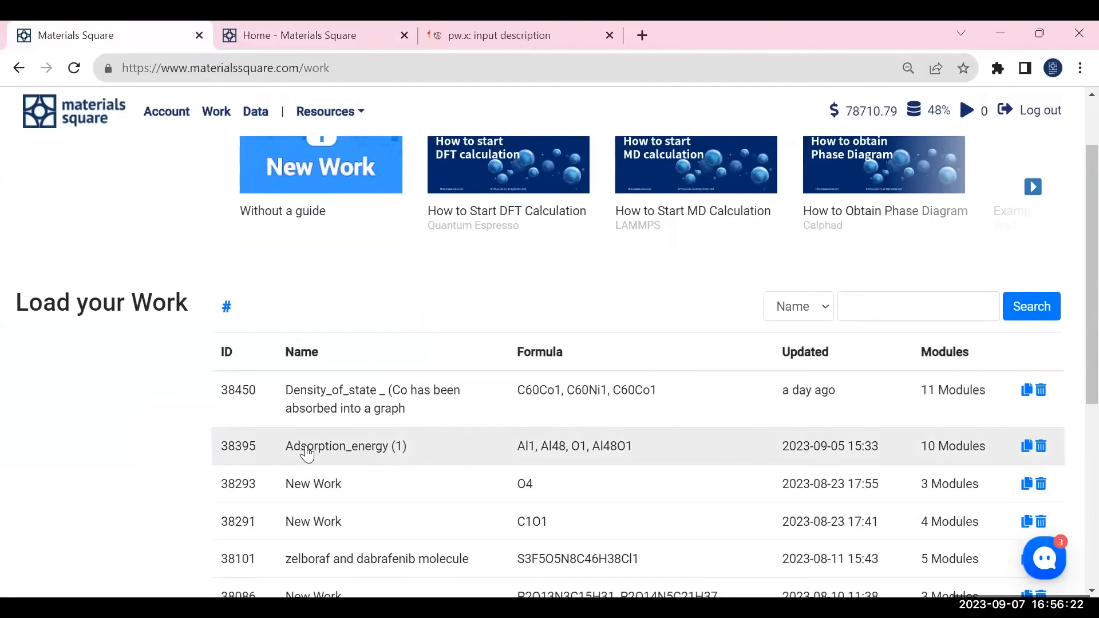
{"action": "left_click", "coordinate": [332, 450]}
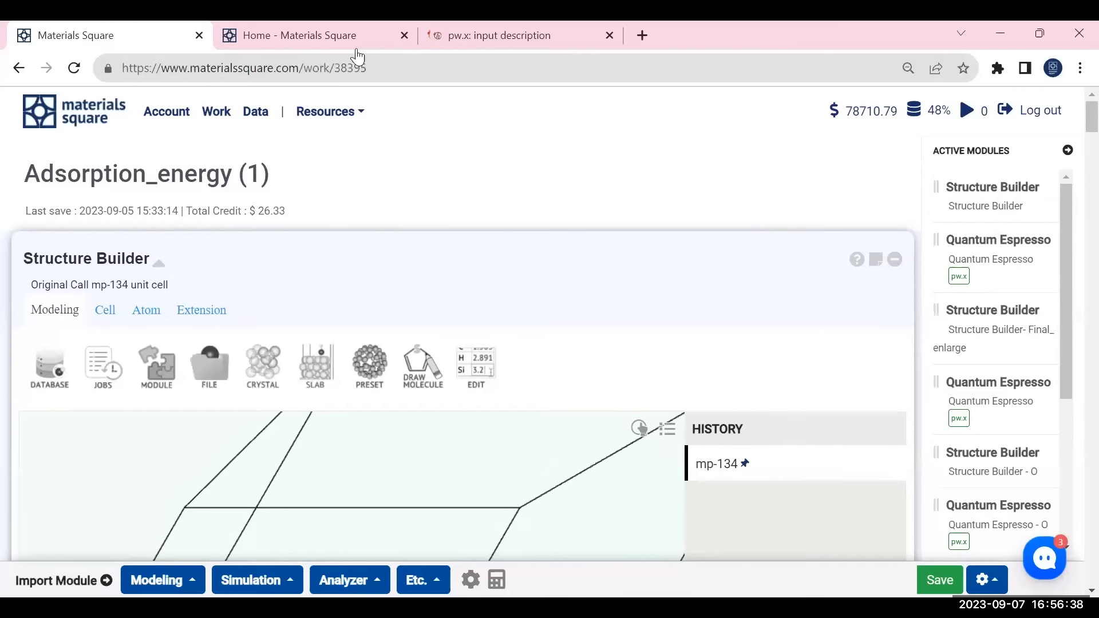
- Switch to the second Materials Square page and start a new work without a guide
{"action": "left_click", "coordinate": [339, 36]}
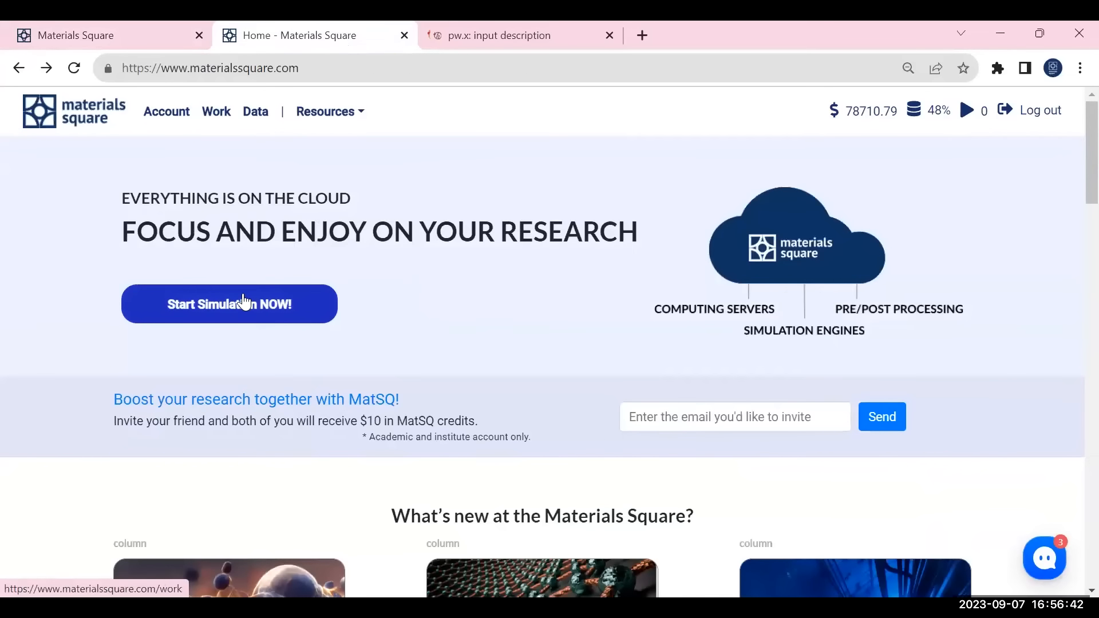
{"action": "left_click", "coordinate": [209, 315]}
{"action": "left_click", "coordinate": [331, 242]}
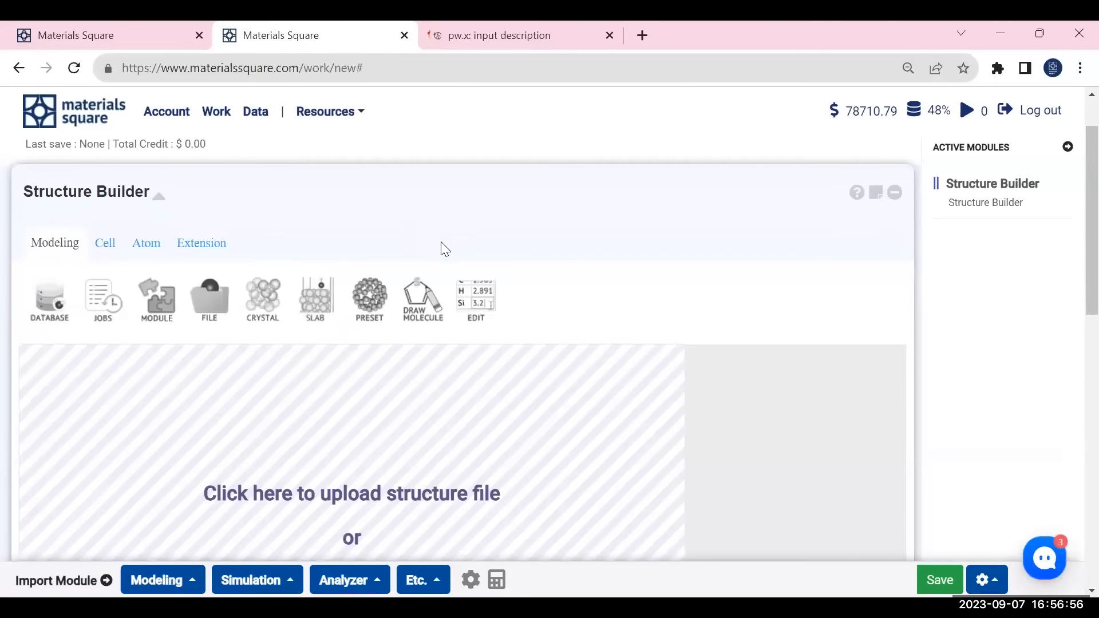
- Search the Materials Project crystal database for the formula Al from the Structure Builder
{"action": "scroll", "coordinate": [444, 249], "scroll_direction": "down", "scroll_amount": 2}
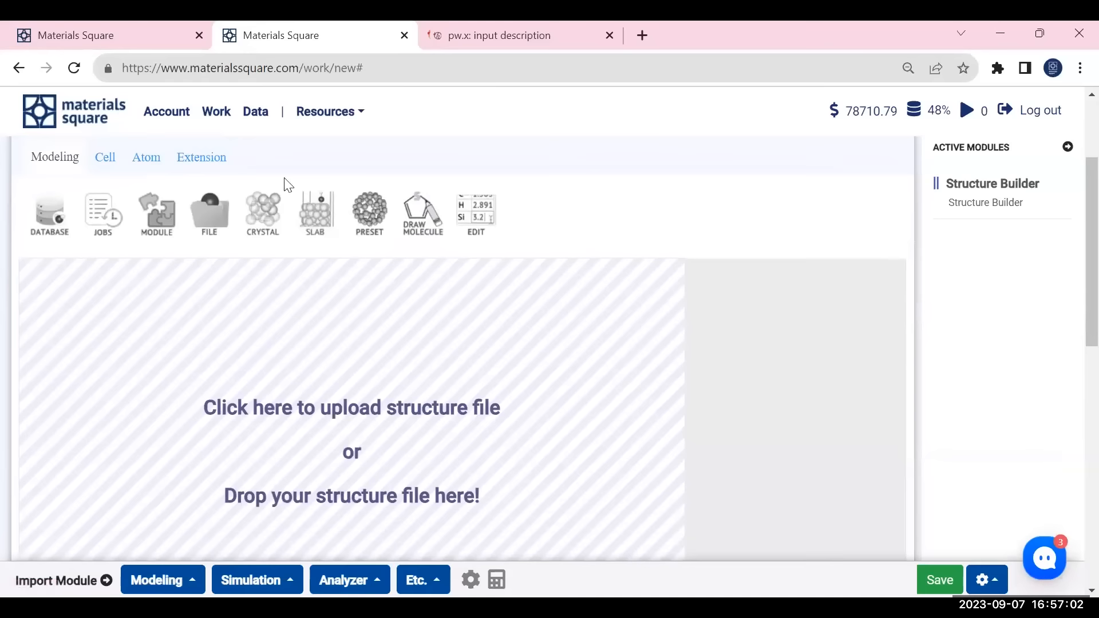
{"action": "left_click", "coordinate": [50, 221]}
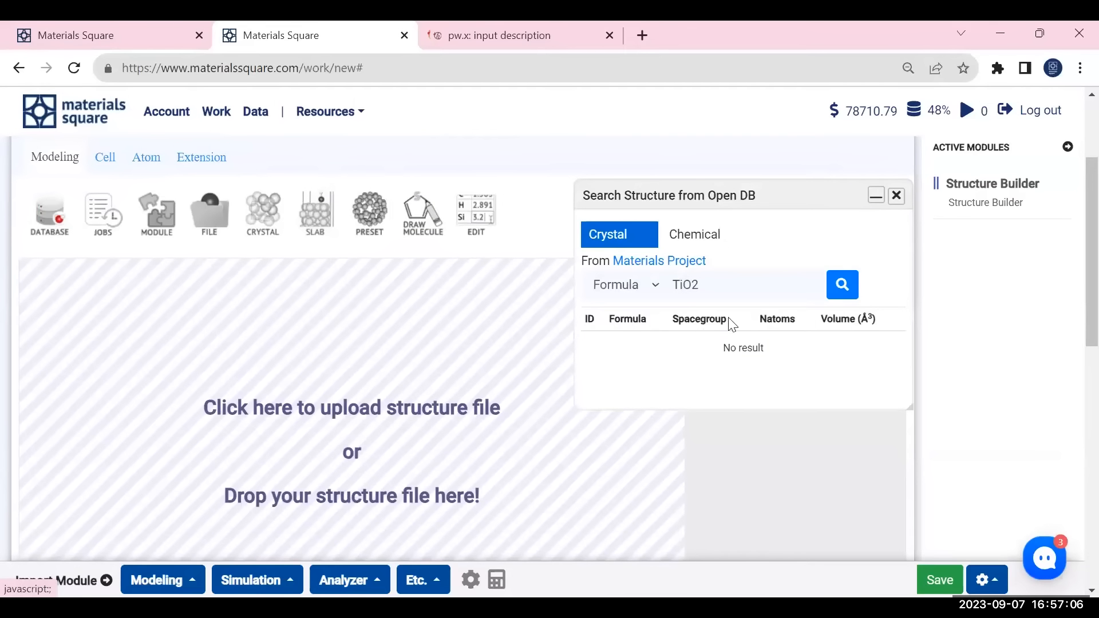
{"action": "double_click", "coordinate": [716, 288]}
{"action": "type", "text": "Al"}
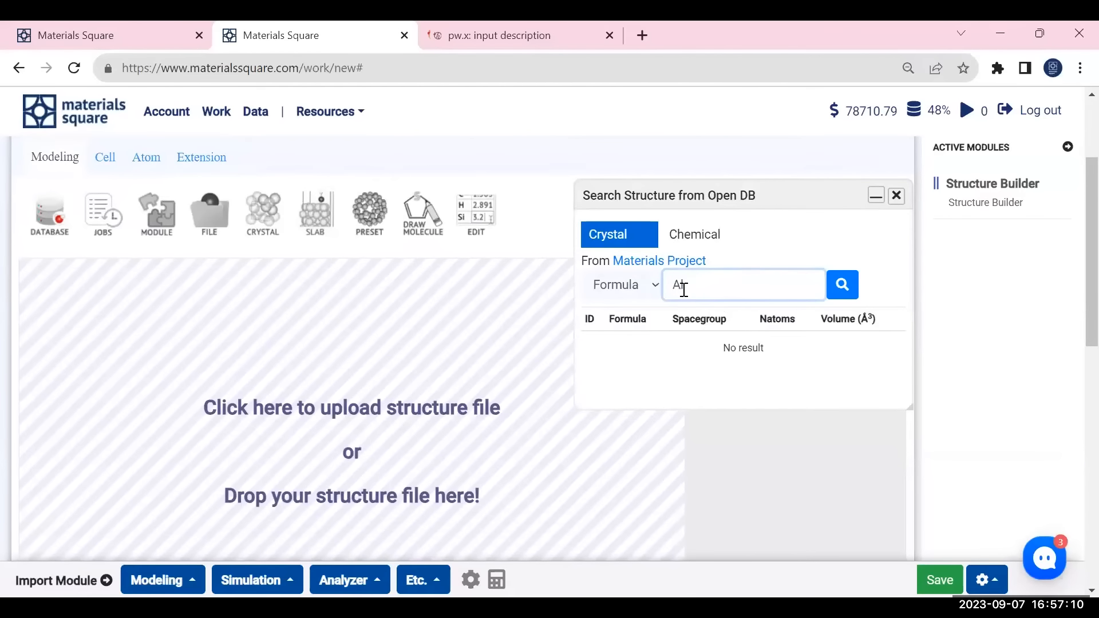
{"action": "left_click", "coordinate": [842, 290]}
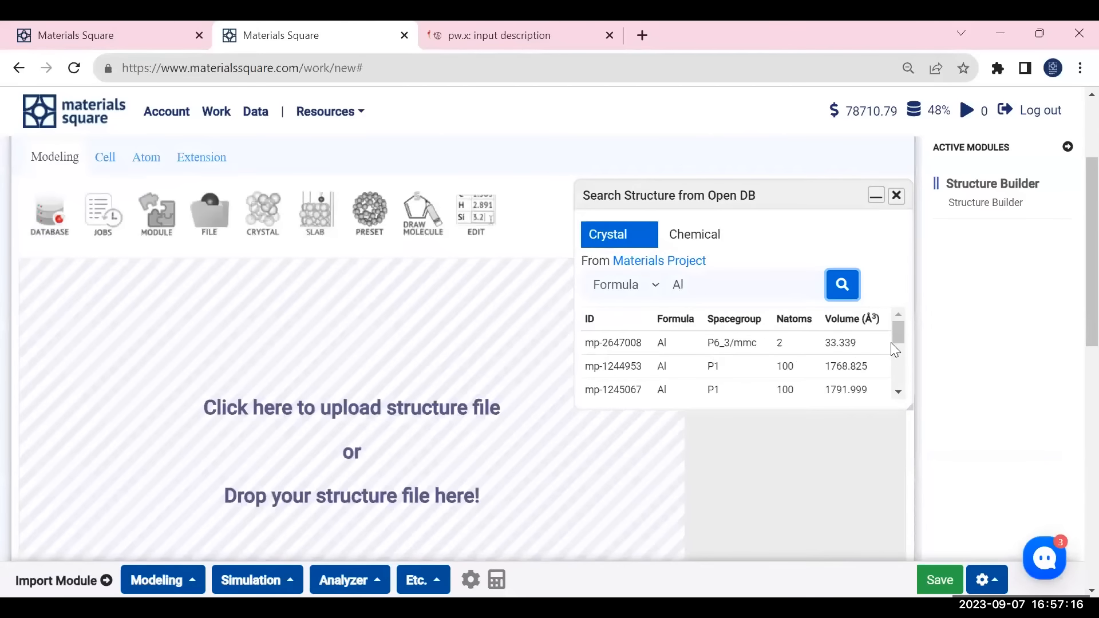
- Load the Al structure mp-134 with space group Fm-3m into the builder and minimize the search window
{"action": "left_click_drag", "start_coordinate": [900, 340], "coordinate": [902, 388]}
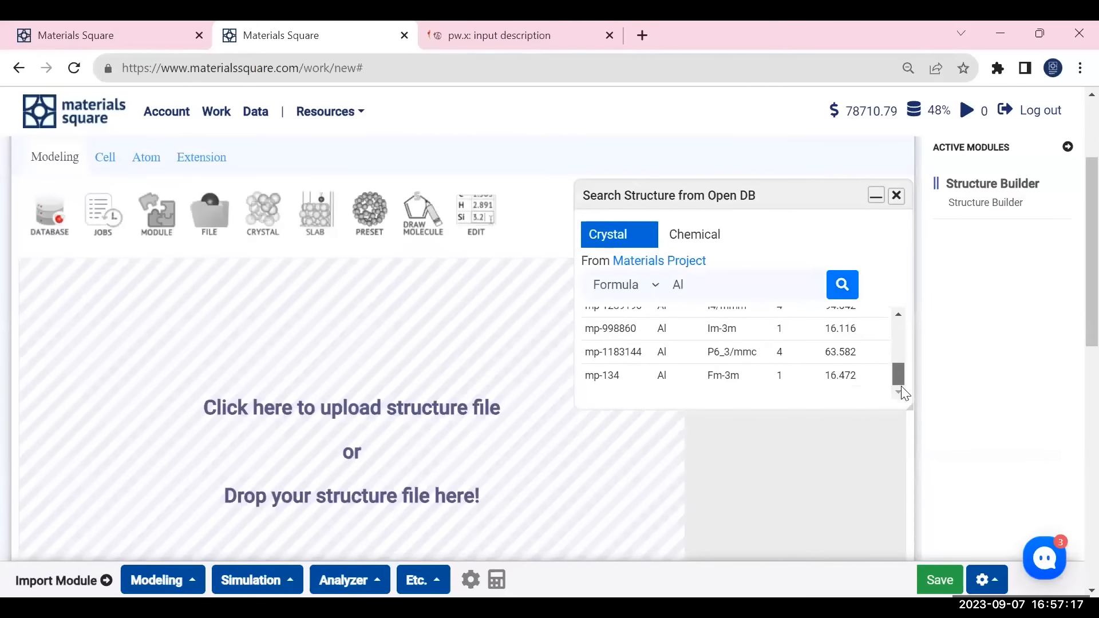
{"action": "left_click", "coordinate": [739, 377]}
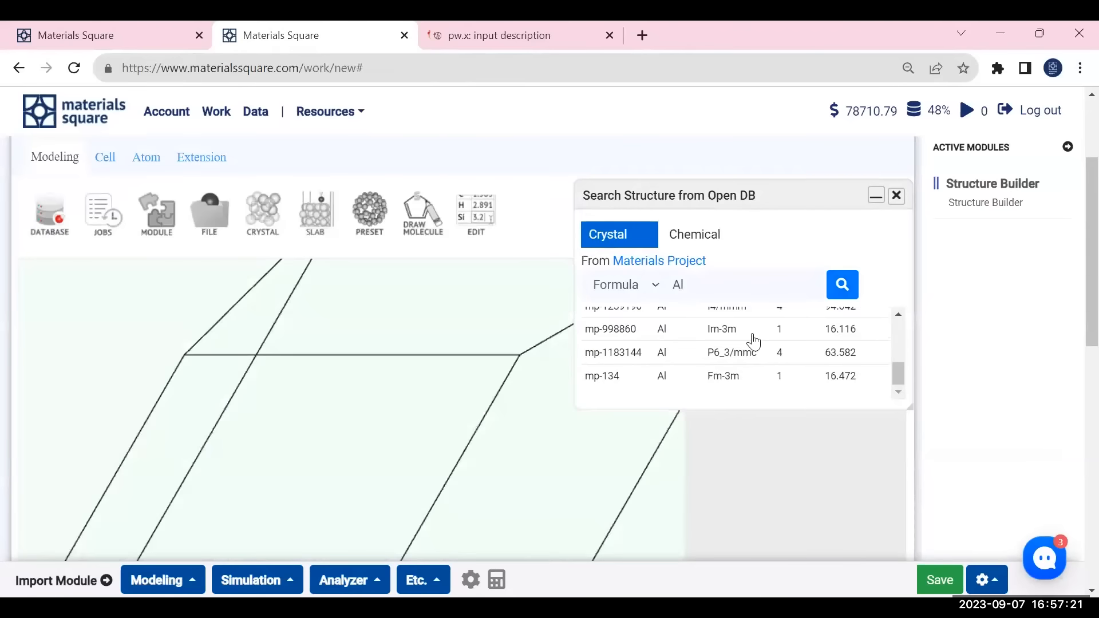
{"action": "left_click", "coordinate": [876, 195]}
{"action": "scroll", "coordinate": [827, 346], "scroll_direction": "down", "scroll_amount": 3}
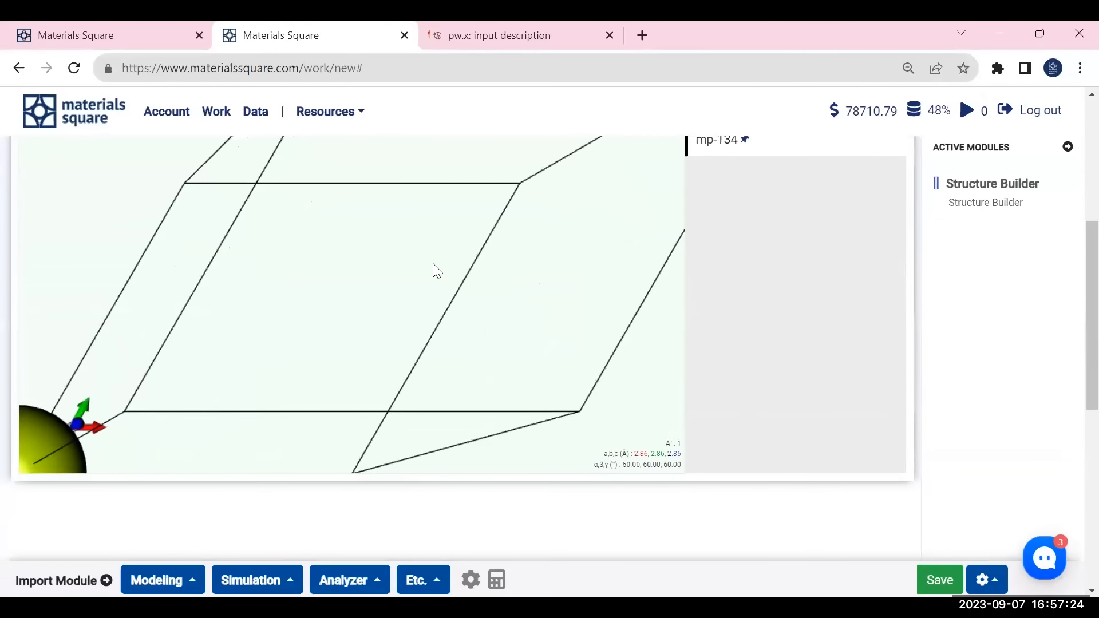
{"action": "scroll", "coordinate": [434, 270], "scroll_direction": "up", "scroll_amount": 2}
{"action": "scroll", "coordinate": [434, 270], "scroll_direction": "down", "scroll_amount": 3}
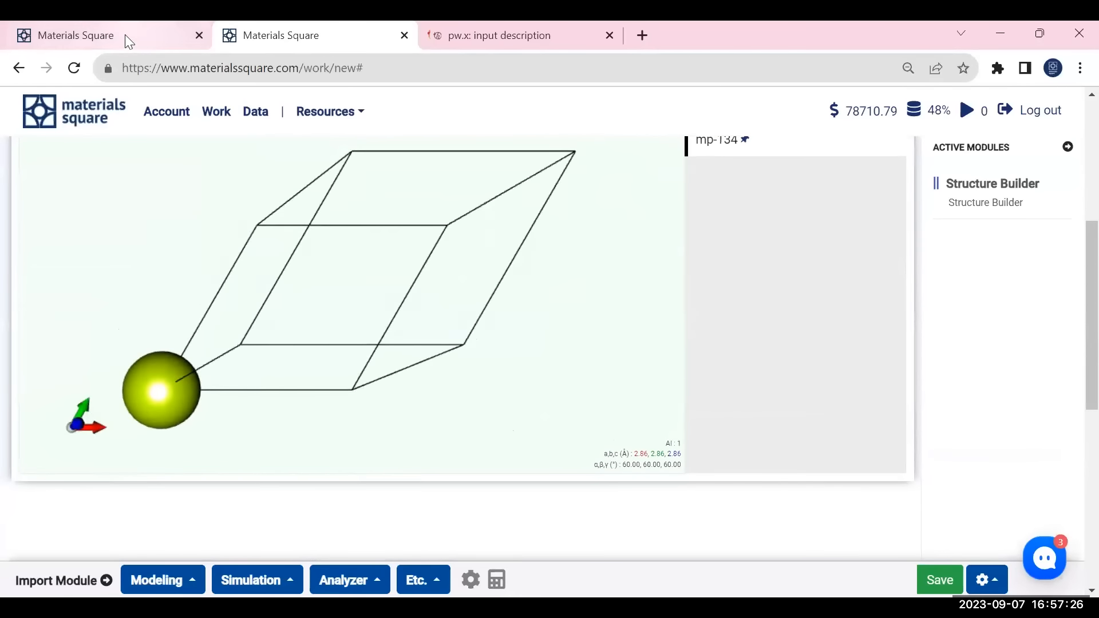
- Examine the Al unit cell in the first Structure Builder of the Adsorption_energy (1) work
{"action": "left_click", "coordinate": [125, 34]}
{"action": "left_click", "coordinate": [974, 205]}
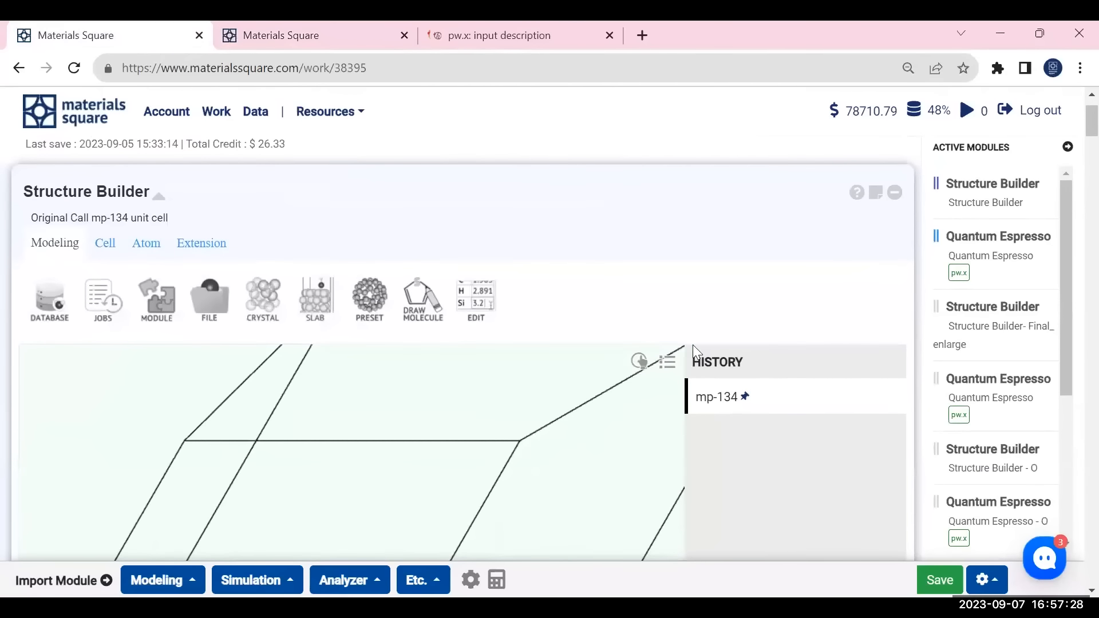
{"action": "scroll", "coordinate": [748, 412], "scroll_direction": "down", "scroll_amount": 1}
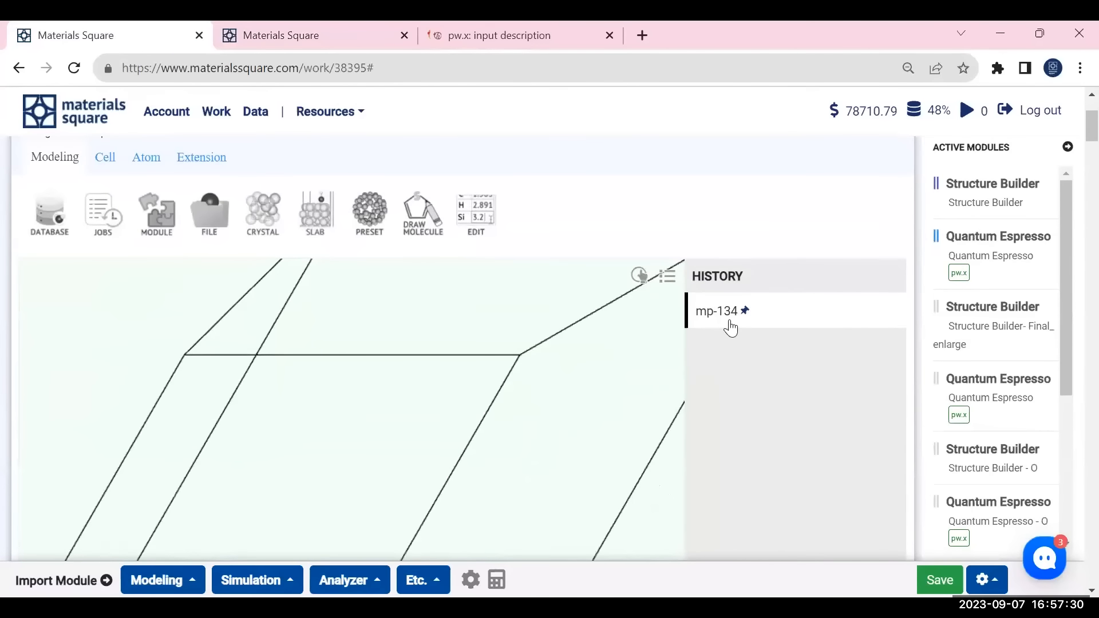
{"action": "scroll", "coordinate": [733, 321], "scroll_direction": "down", "scroll_amount": 2}
{"action": "left_click_drag", "start_coordinate": [410, 265], "coordinate": [419, 268]}
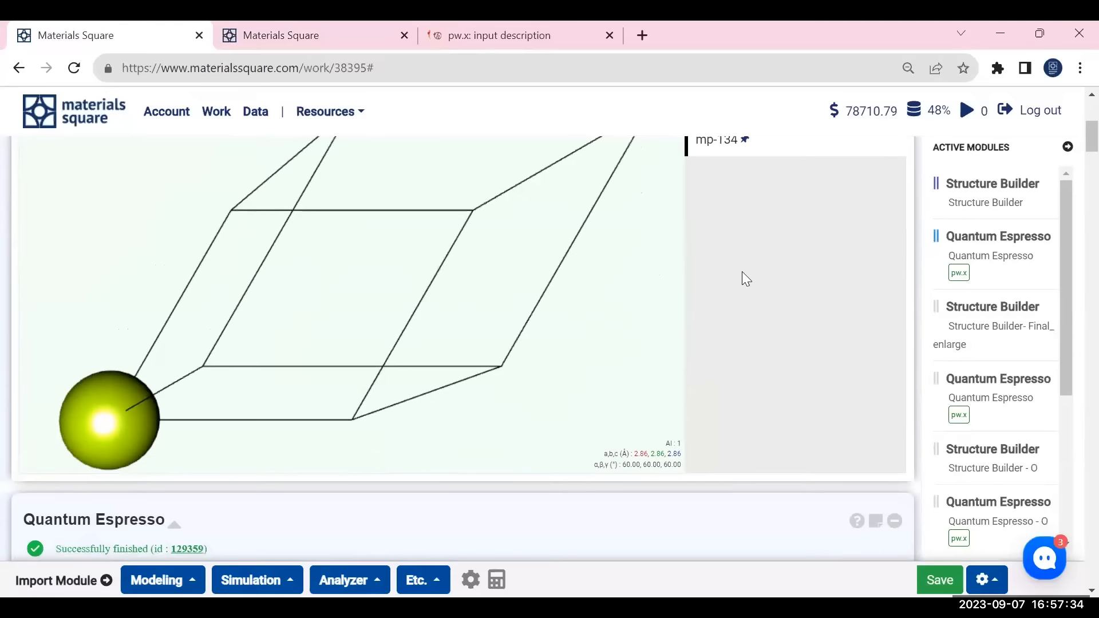
{"action": "scroll", "coordinate": [774, 237], "scroll_direction": "up", "scroll_amount": 1}
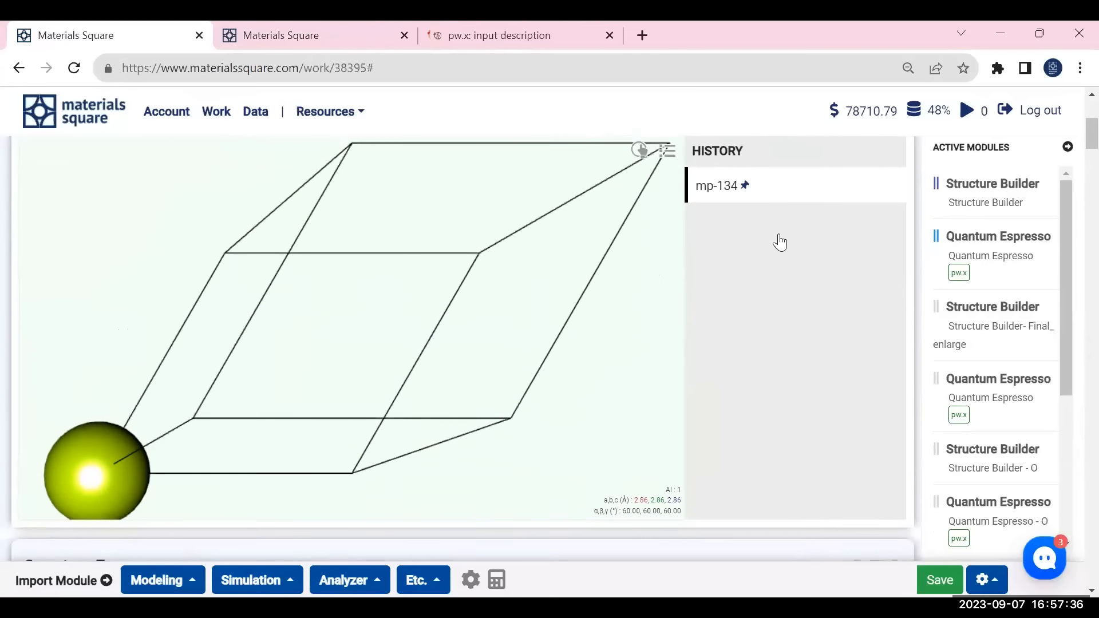
{"action": "scroll", "coordinate": [780, 243], "scroll_direction": "up", "scroll_amount": 1}
- Examine the bulk relaxation settings in the first Quantum Espresso module of the Adsorption_energy (1) work
{"action": "left_click", "coordinate": [1003, 254]}
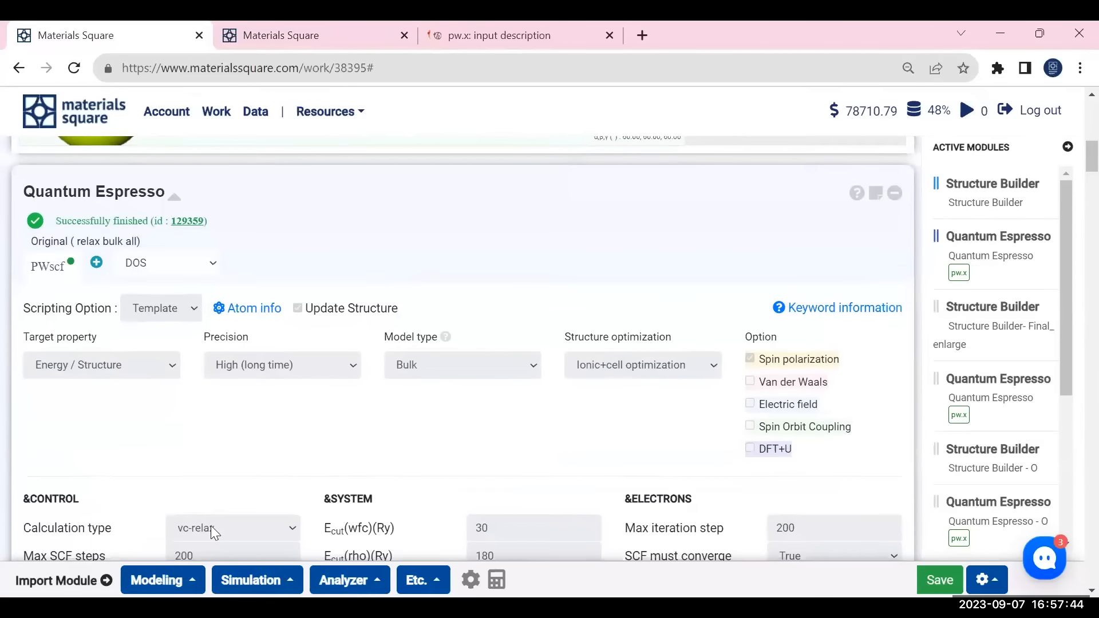
{"action": "scroll", "coordinate": [275, 453], "scroll_direction": "down", "scroll_amount": 2}
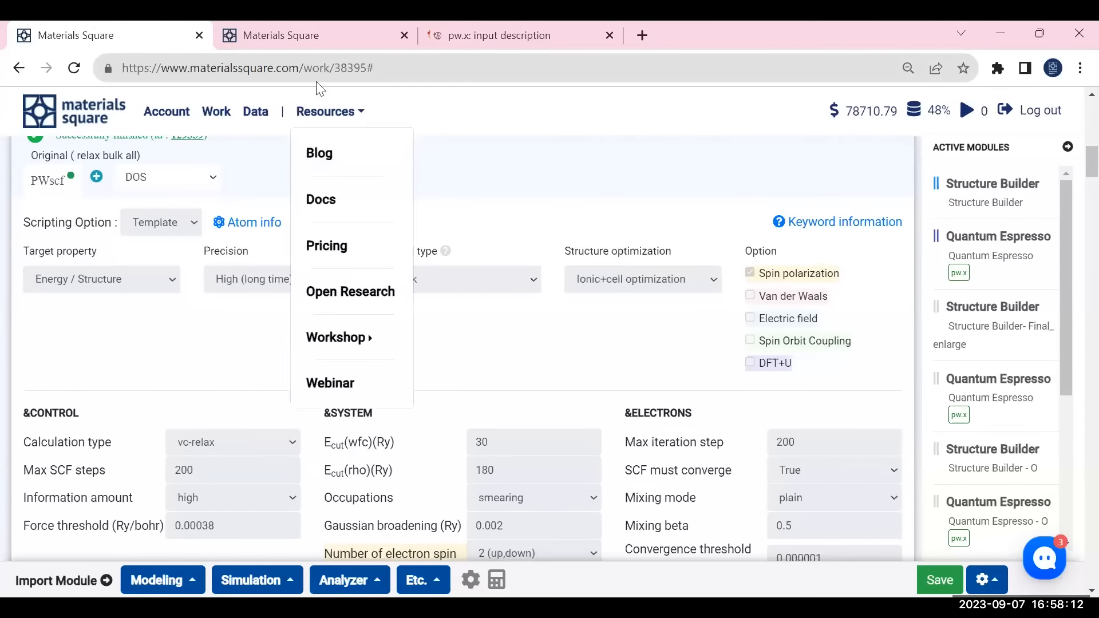
{"action": "left_click", "coordinate": [304, 36]}
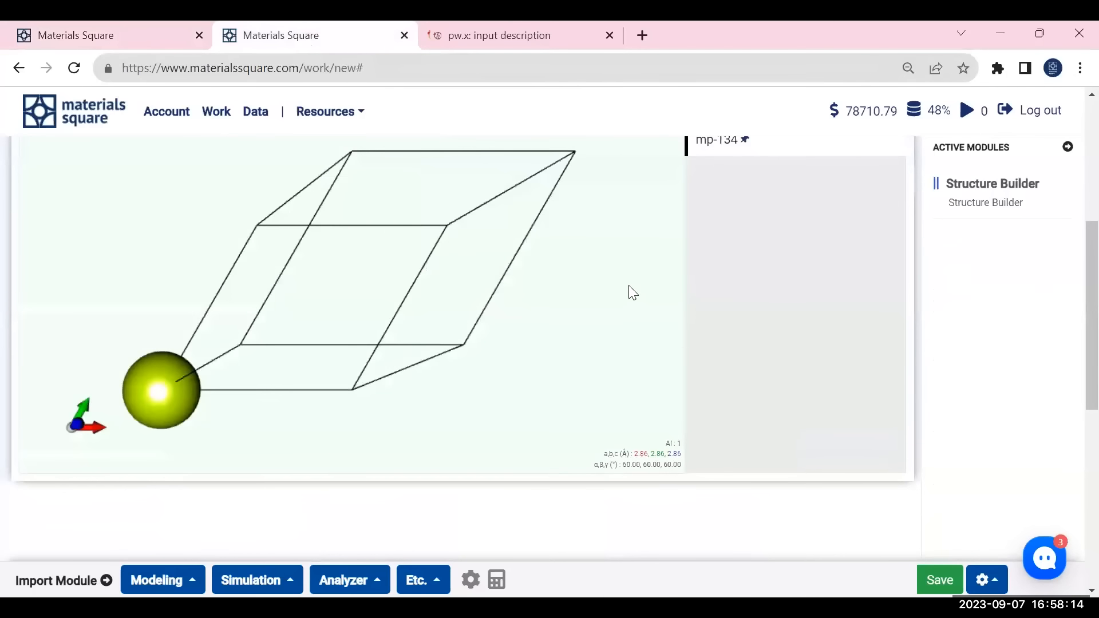
{"action": "left_click", "coordinate": [137, 38]}
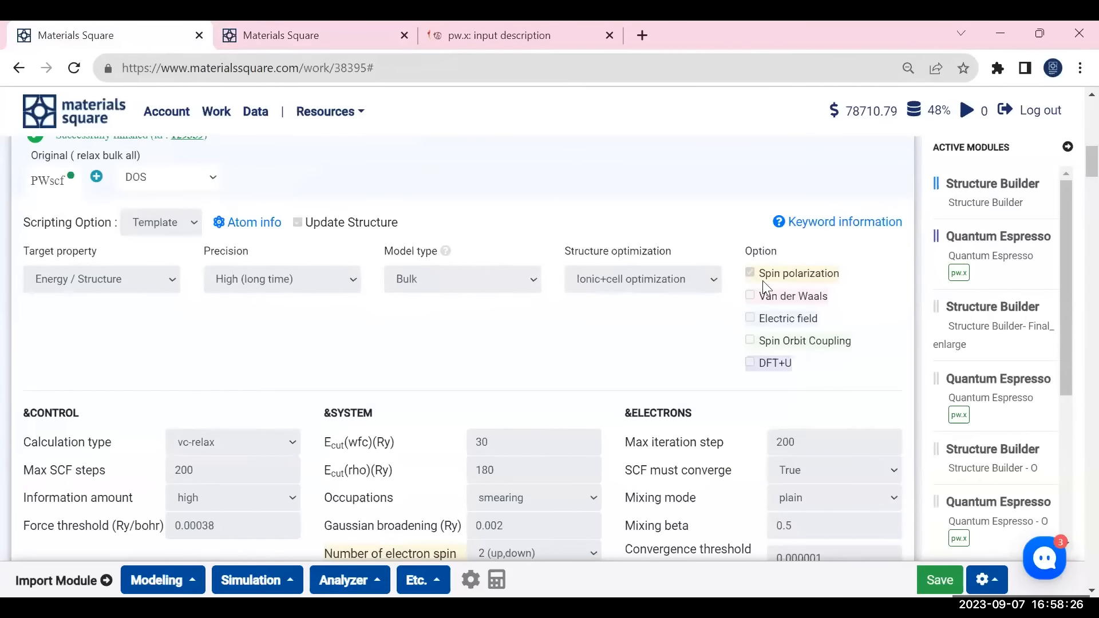
{"action": "scroll", "coordinate": [729, 304], "scroll_direction": "down", "scroll_amount": 3}
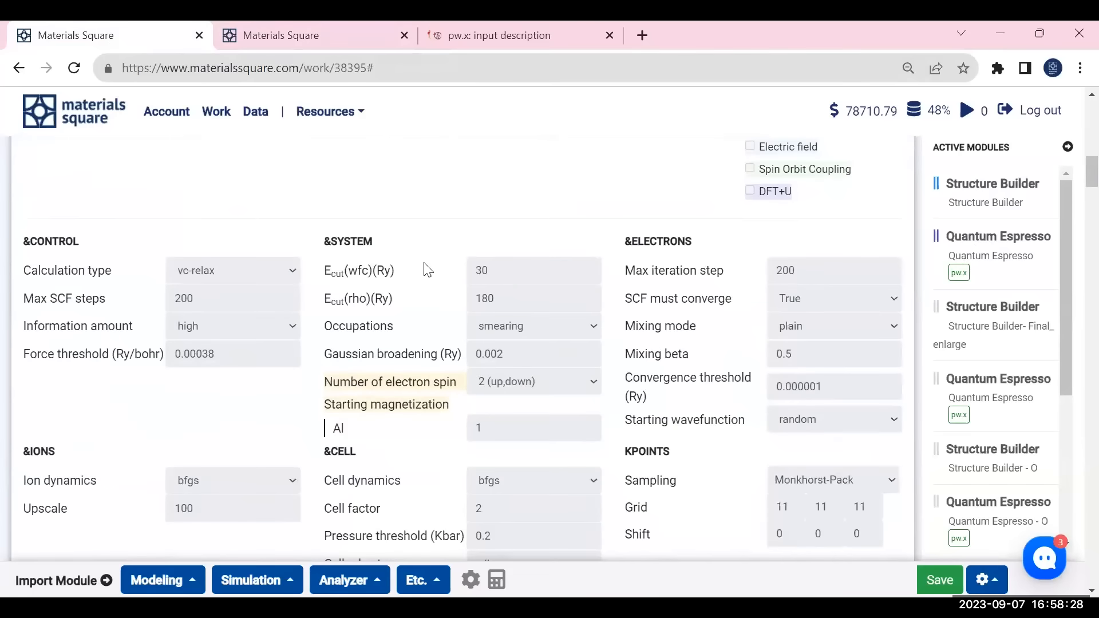
{"action": "double_click", "coordinate": [356, 271]}
- Add a General Quantum Espresso module to the new work and connect it to the Structure Builder
{"action": "left_click", "coordinate": [323, 35]}
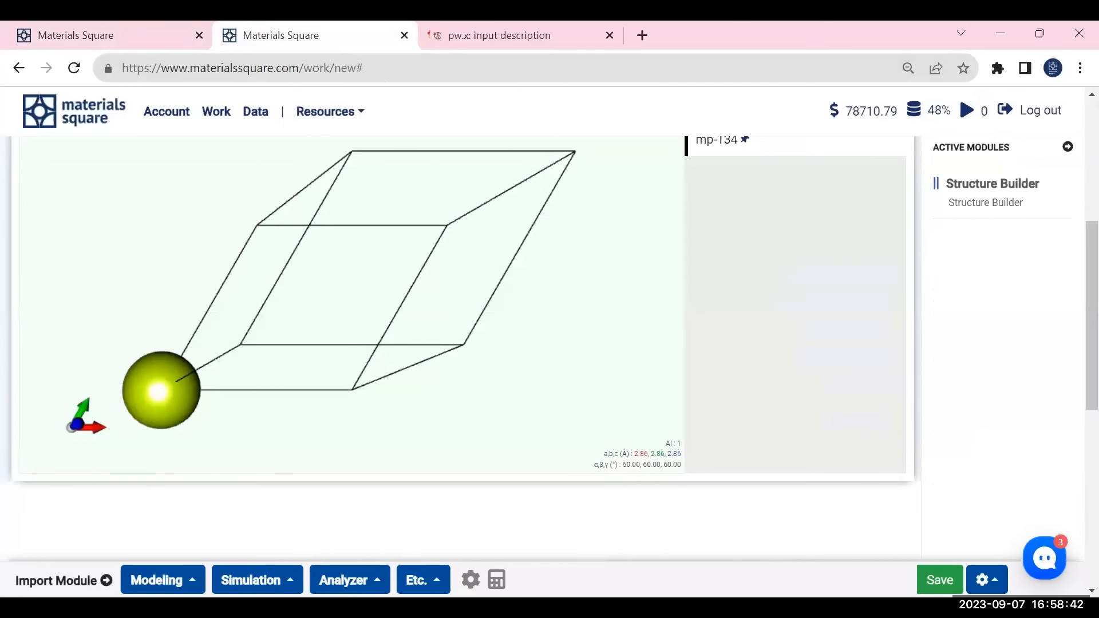
{"action": "left_click", "coordinate": [272, 590]}
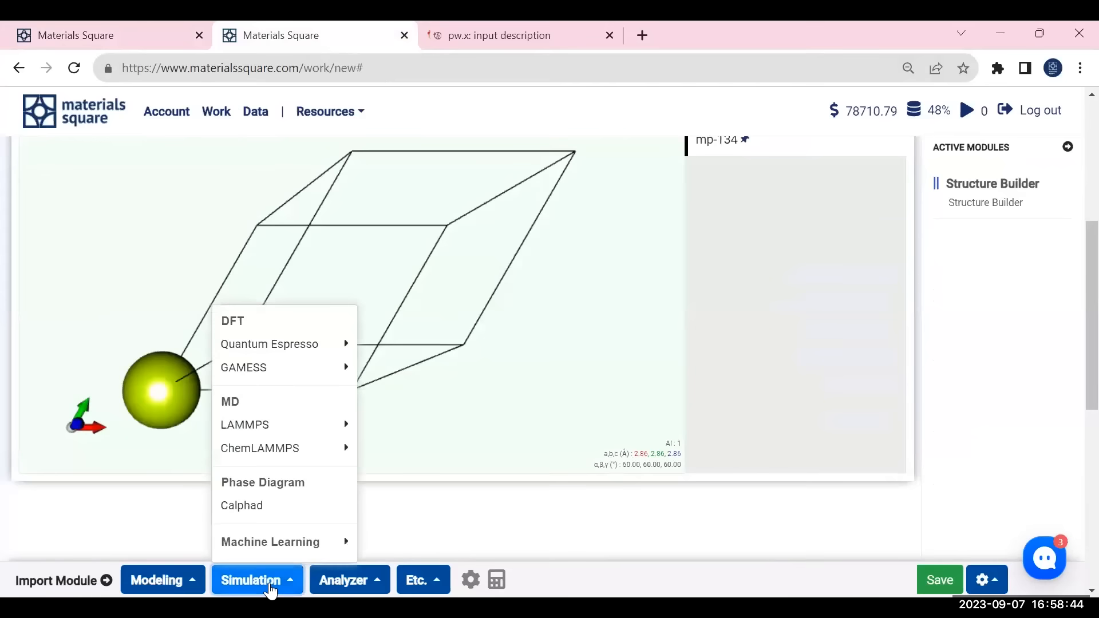
{"action": "mouse_move", "coordinate": [281, 348]}
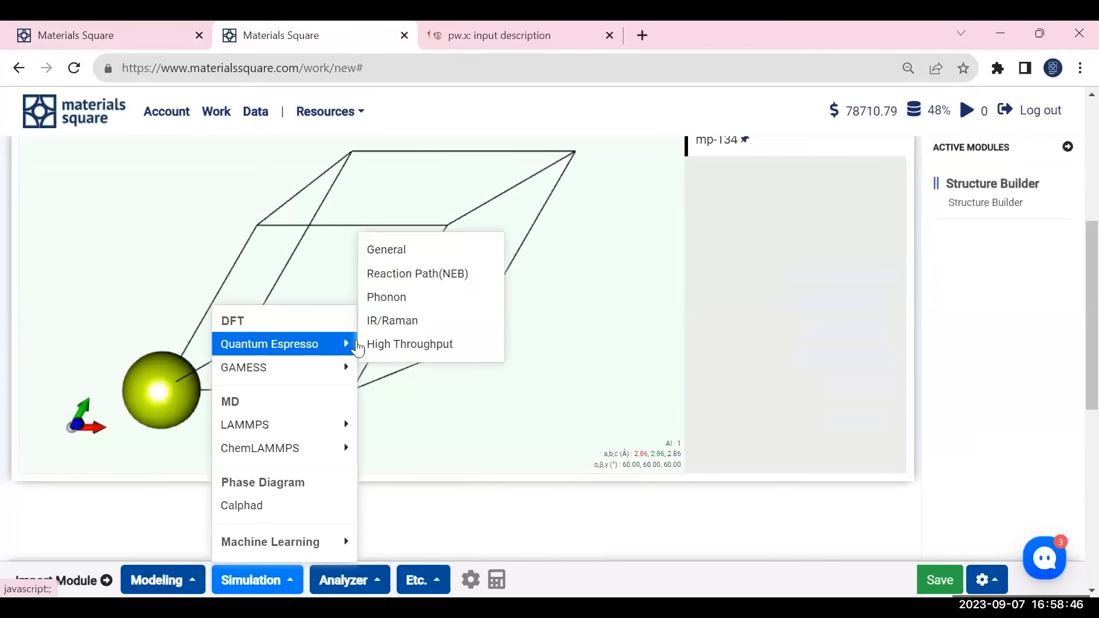
{"action": "left_click", "coordinate": [404, 249]}
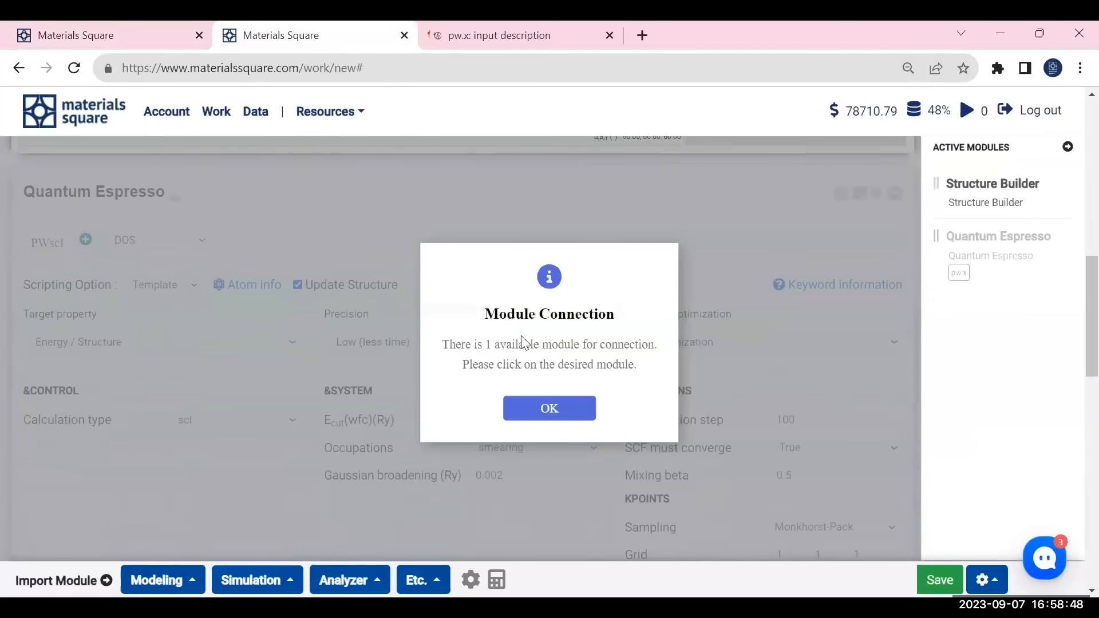
{"action": "left_click", "coordinate": [545, 410]}
{"action": "left_click", "coordinate": [965, 204]}
{"action": "left_click", "coordinate": [565, 420]}
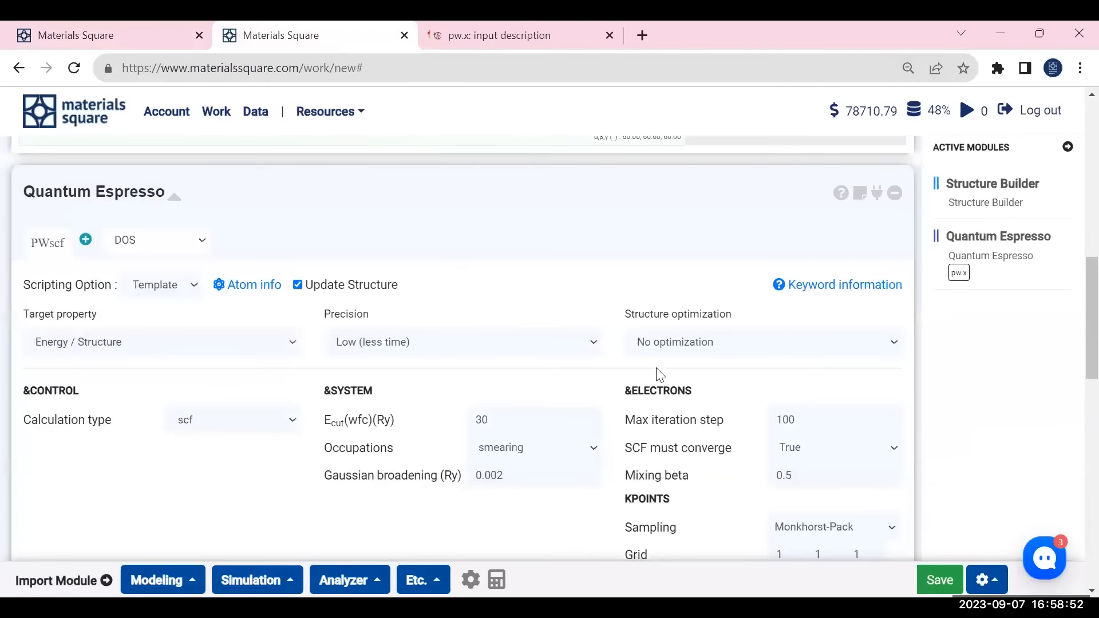
- Set the Quantum Espresso calculation's precision to High (long time) and keep the model type at Bulk
{"action": "scroll", "coordinate": [950, 249], "scroll_direction": "up", "scroll_amount": 6}
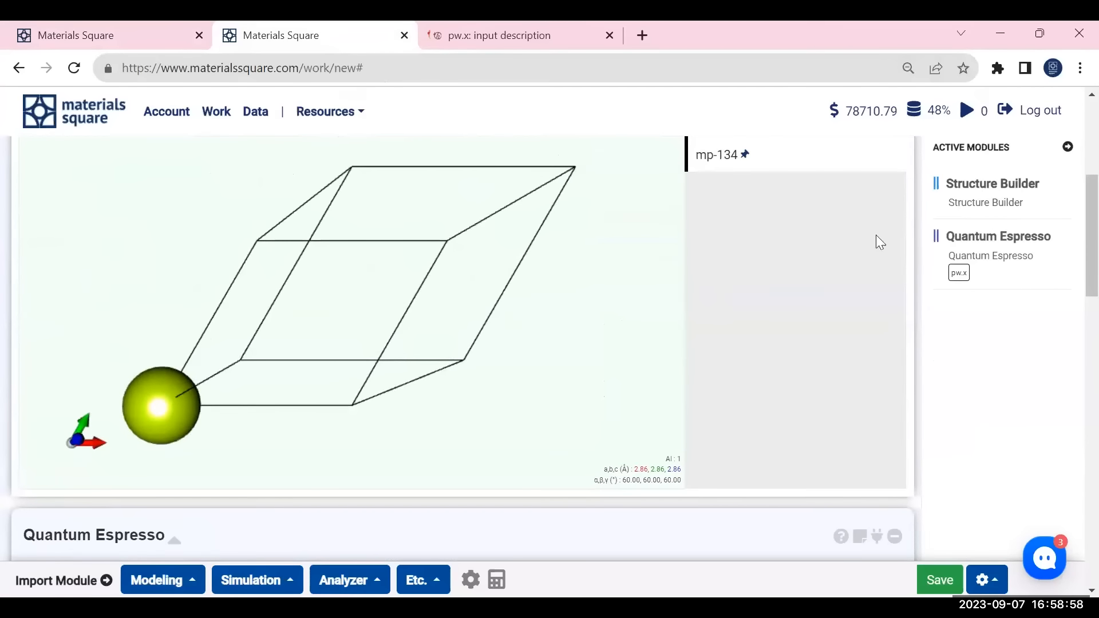
{"action": "scroll", "coordinate": [936, 351], "scroll_direction": "down", "scroll_amount": 1}
{"action": "scroll", "coordinate": [740, 373], "scroll_direction": "down", "scroll_amount": 6}
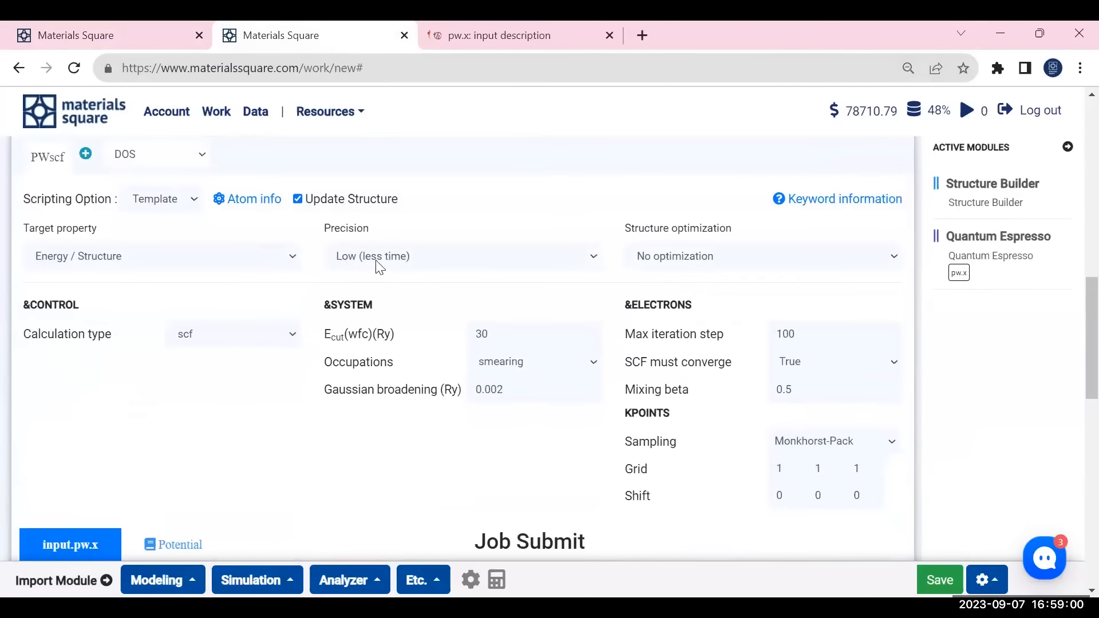
{"action": "left_click", "coordinate": [346, 257]}
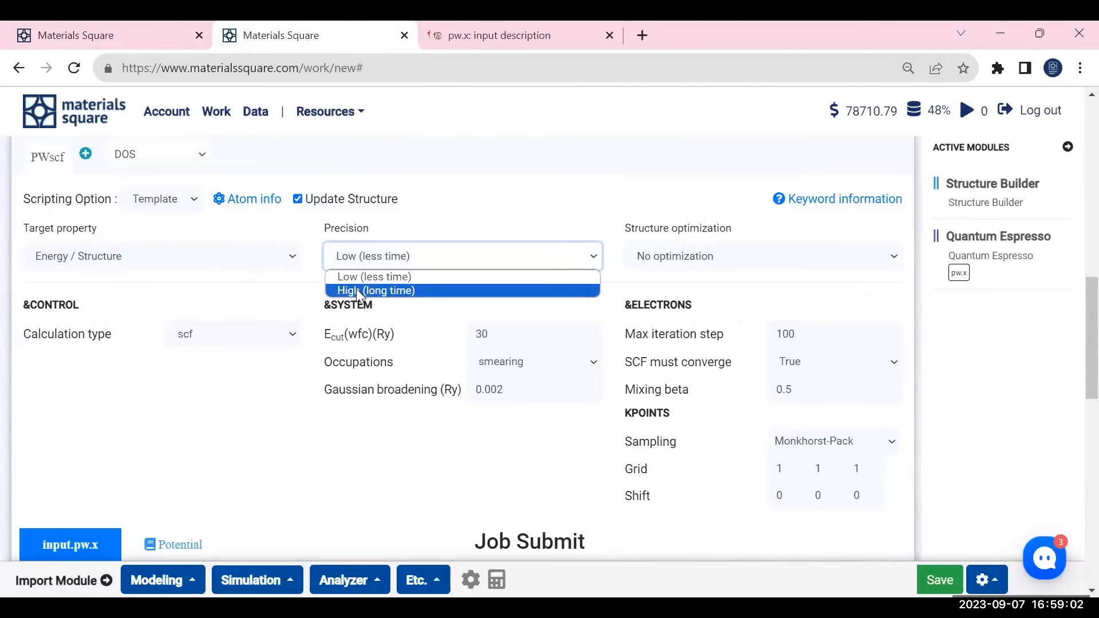
{"action": "left_click", "coordinate": [356, 291]}
{"action": "left_click", "coordinate": [223, 258]}
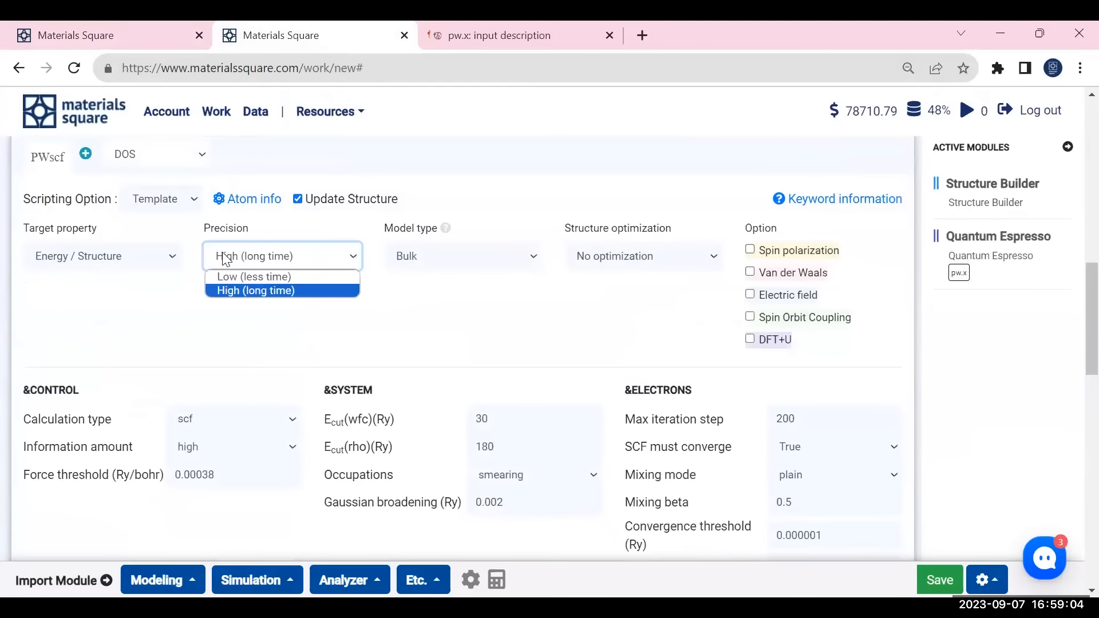
{"action": "left_click", "coordinate": [410, 264]}
- Set the structure optimization to Ionic+cell optimization and enable spin polarization for the bulk Al calculation
{"action": "left_click", "coordinate": [605, 257]}
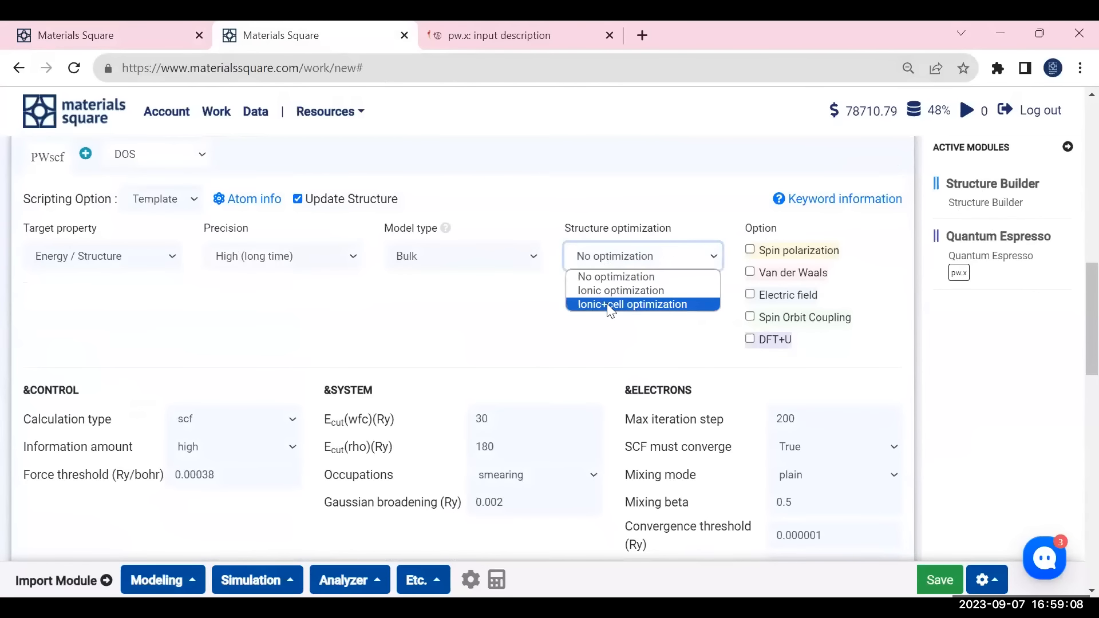
{"action": "left_click", "coordinate": [605, 303]}
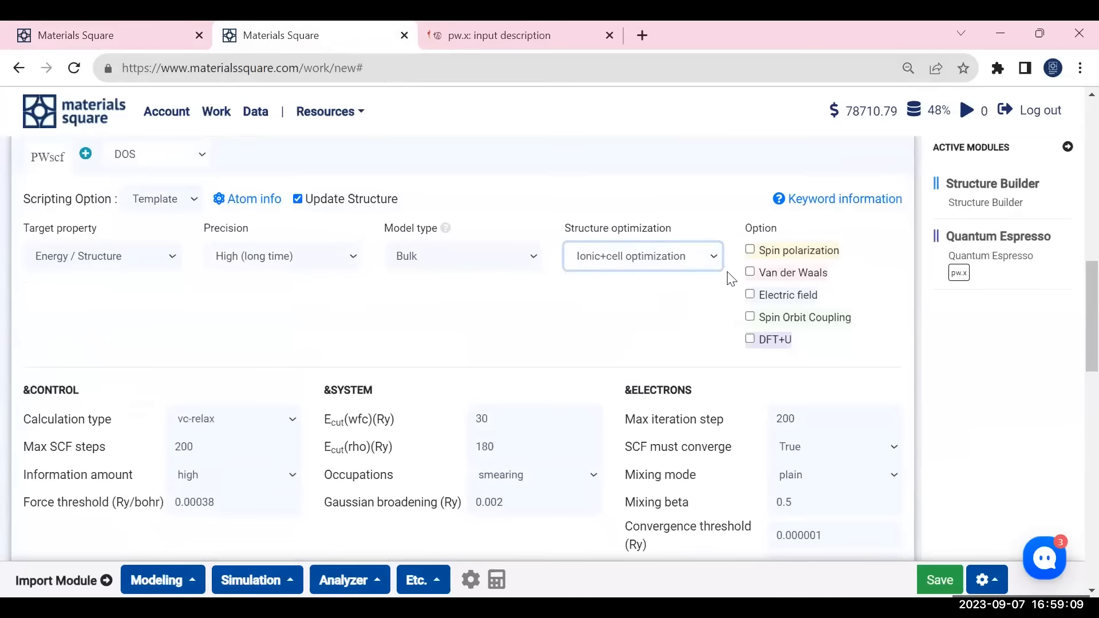
{"action": "left_click", "coordinate": [750, 250]}
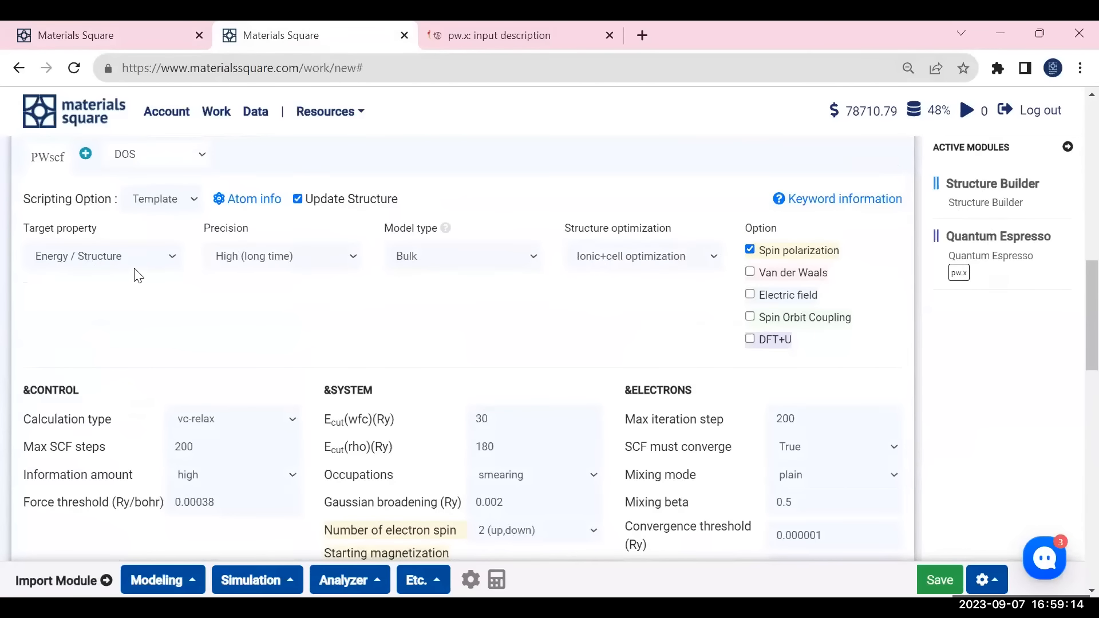
- Review the choices for target property, precision, model type and structure optimization, keeping Energy / Structure as the target property
{"action": "left_click", "coordinate": [85, 263]}
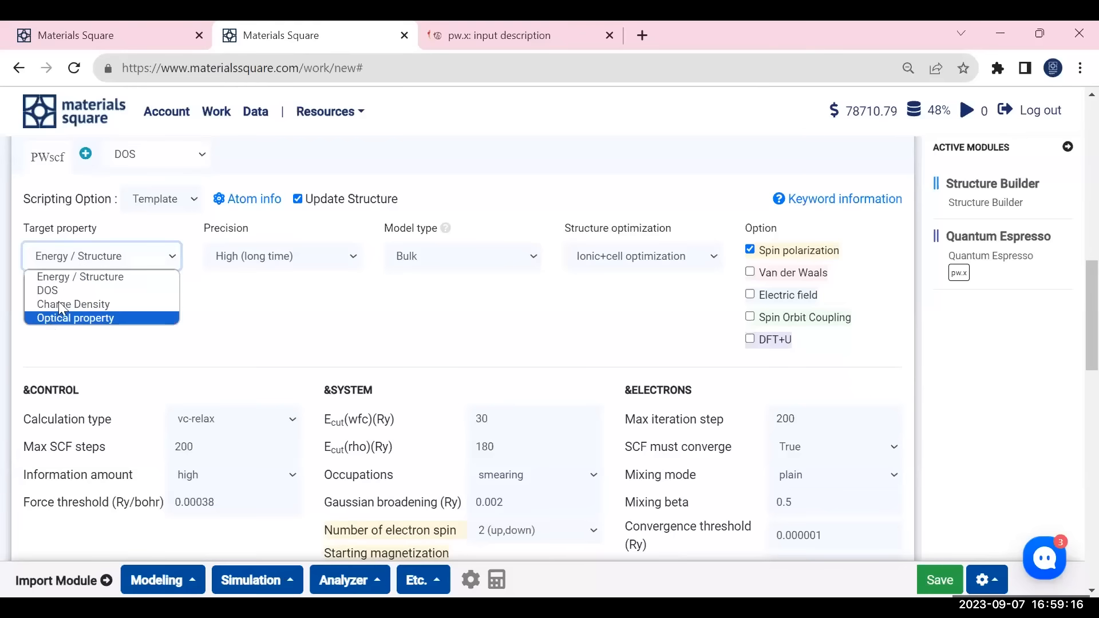
{"action": "left_click", "coordinate": [105, 277]}
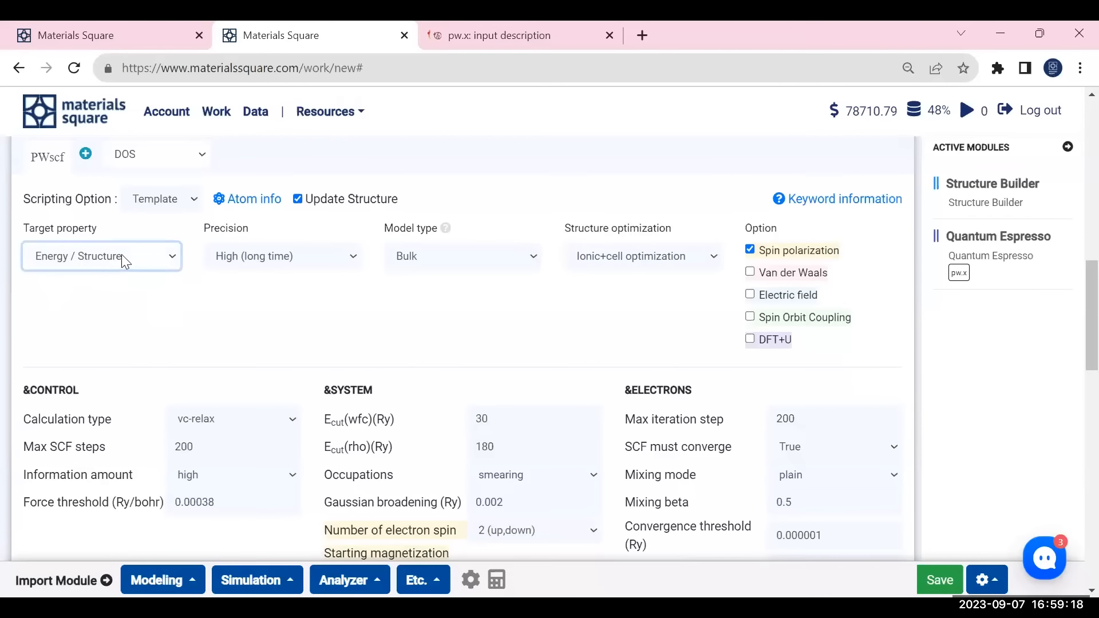
{"action": "left_click", "coordinate": [278, 260]}
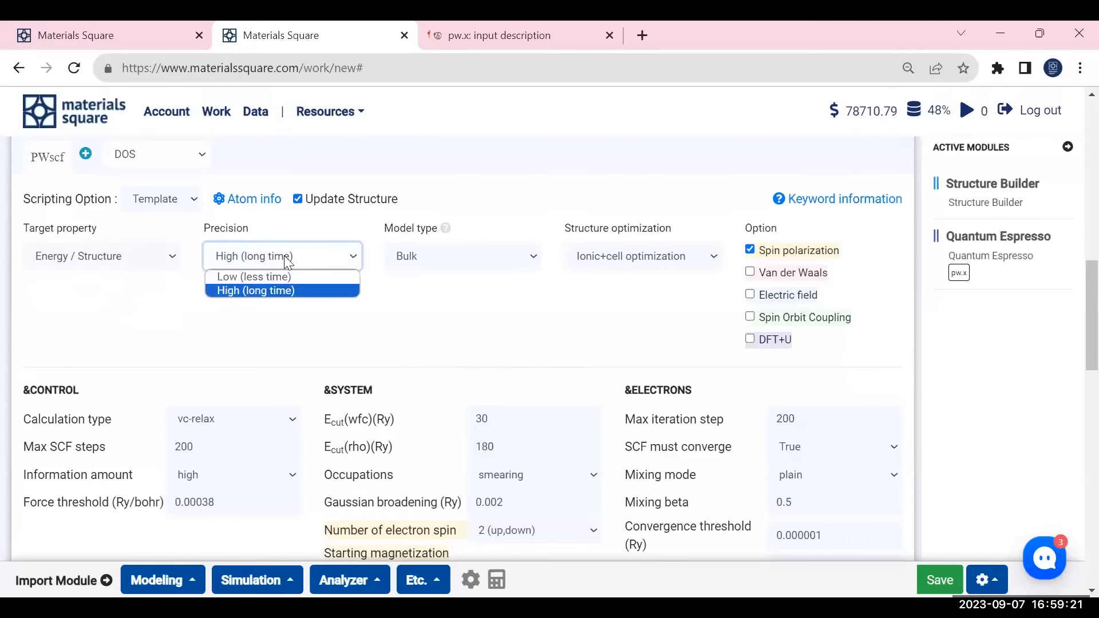
{"action": "left_click", "coordinate": [443, 257]}
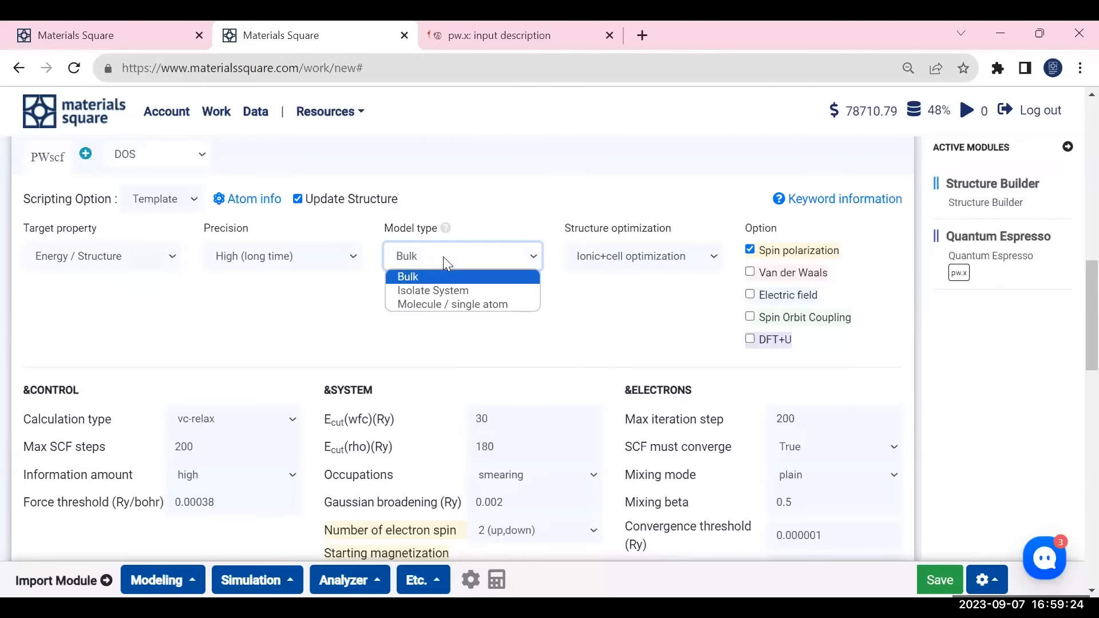
{"action": "left_click", "coordinate": [641, 257]}
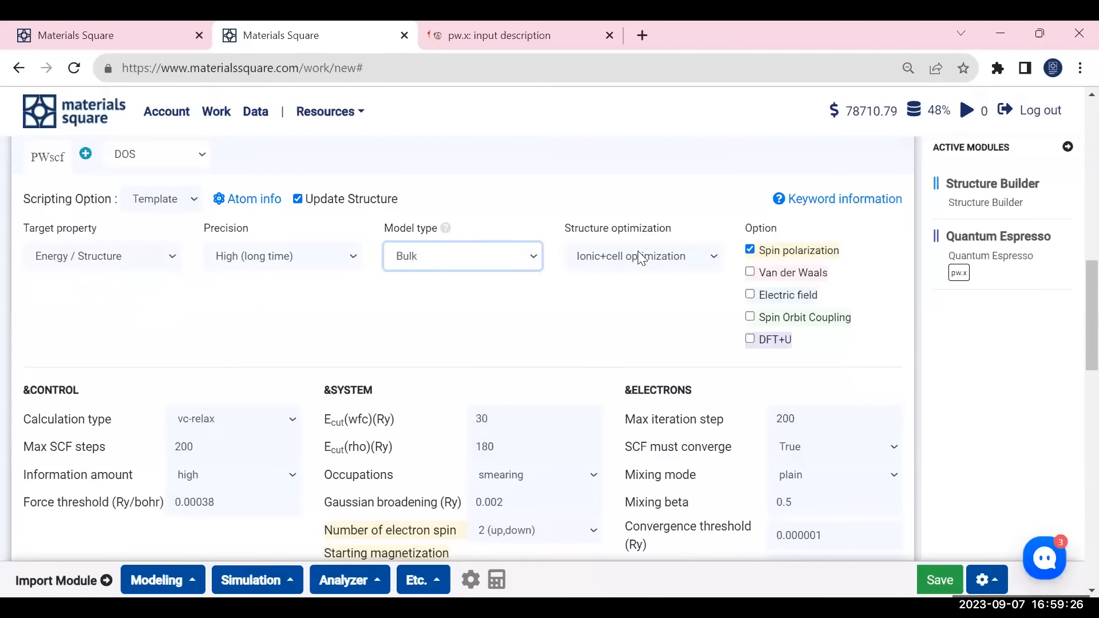
{"action": "left_click", "coordinate": [641, 257]}
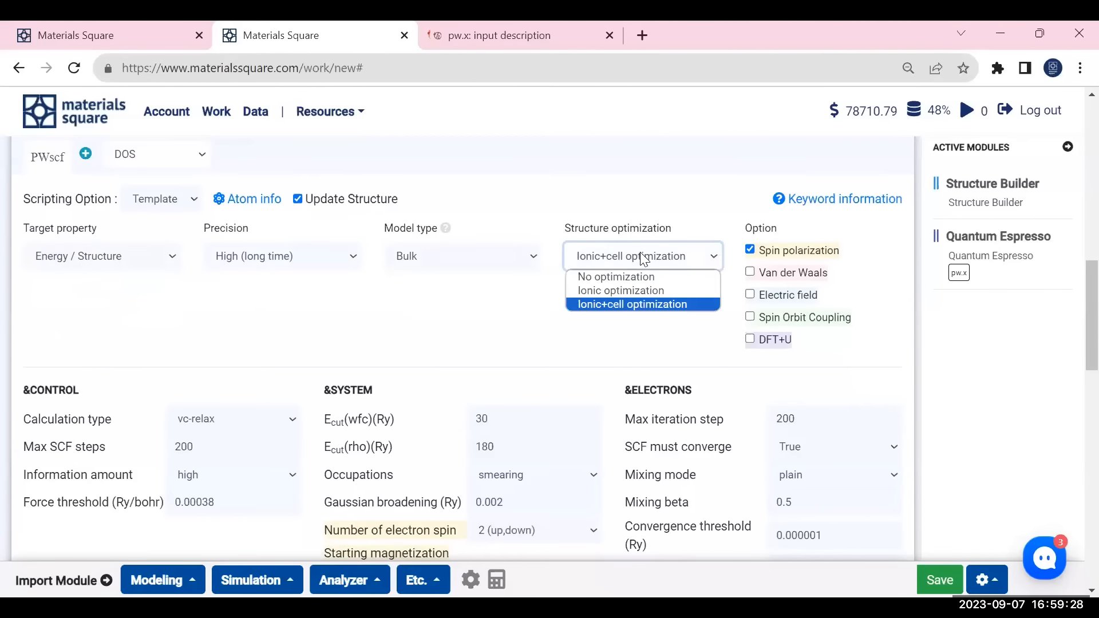
{"action": "left_click", "coordinate": [661, 339]}
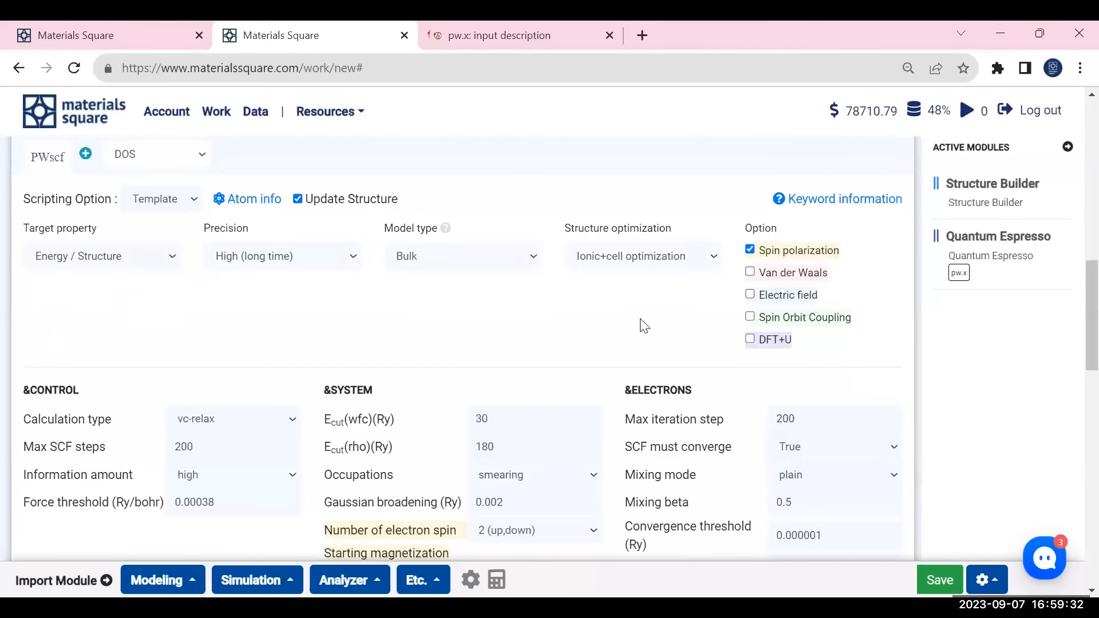
- Examine the k-point sampling choices and grid, and the wavefunction and charge density cutoffs of the calculation
{"action": "scroll", "coordinate": [469, 292], "scroll_direction": "down", "scroll_amount": 5}
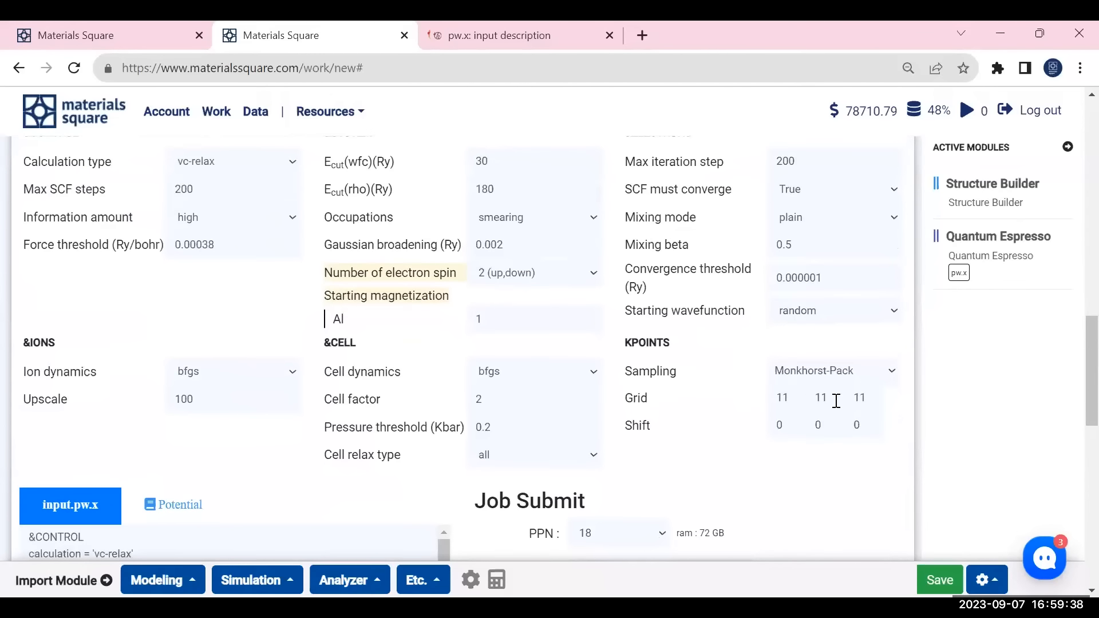
{"action": "left_click", "coordinate": [870, 372]}
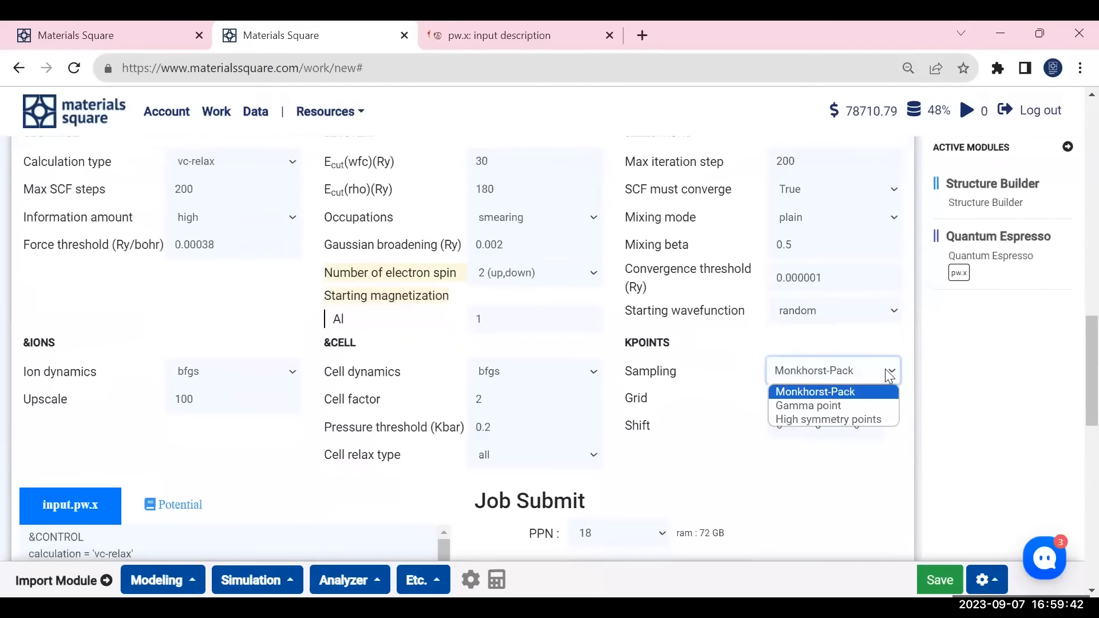
{"action": "left_click", "coordinate": [860, 376]}
{"action": "scroll", "coordinate": [561, 269], "scroll_direction": "up", "scroll_amount": 2}
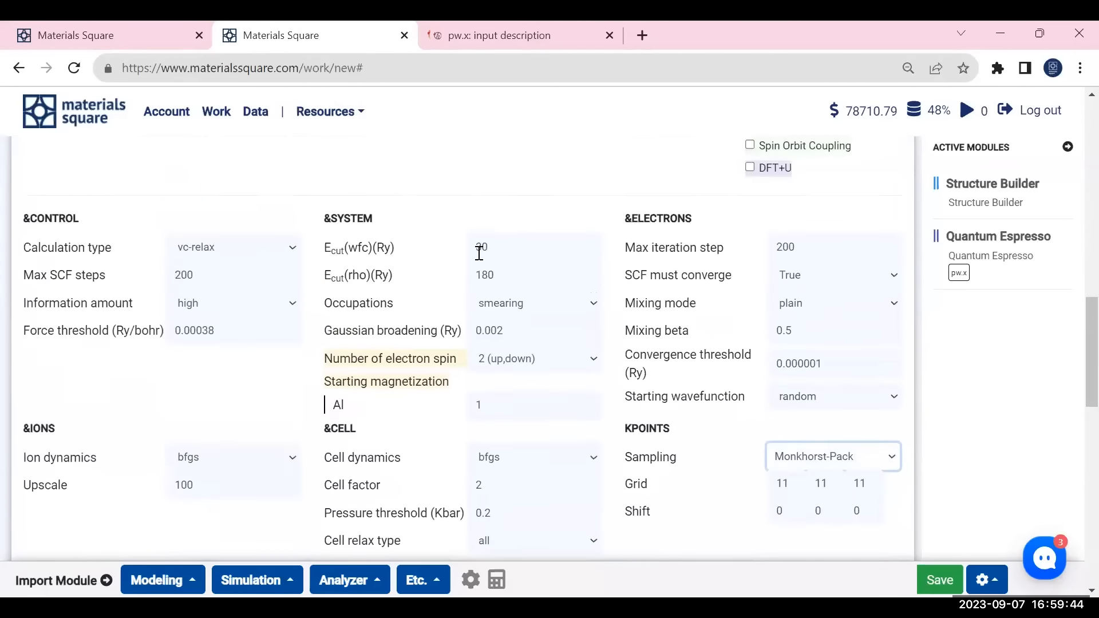
{"action": "double_click", "coordinate": [474, 247]}
{"action": "double_click", "coordinate": [471, 276]}
{"action": "double_click", "coordinate": [506, 246]}
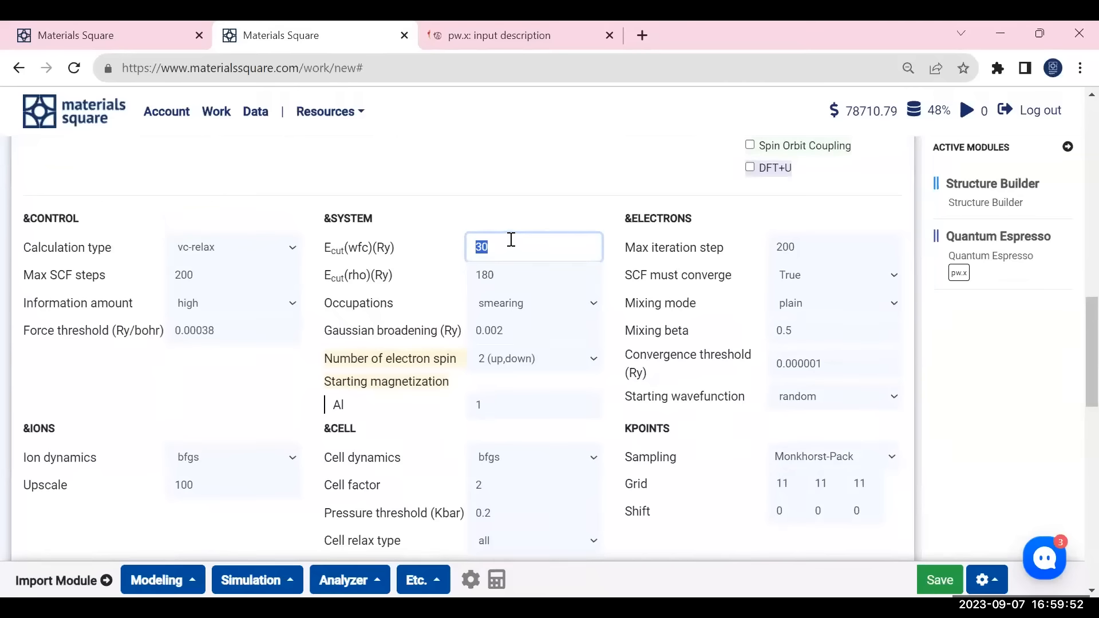
{"action": "left_click", "coordinate": [502, 244]}
- Examine the generated pw.x input script, starting from its &CONTROL section
{"action": "scroll", "coordinate": [522, 250], "scroll_direction": "down", "scroll_amount": 6}
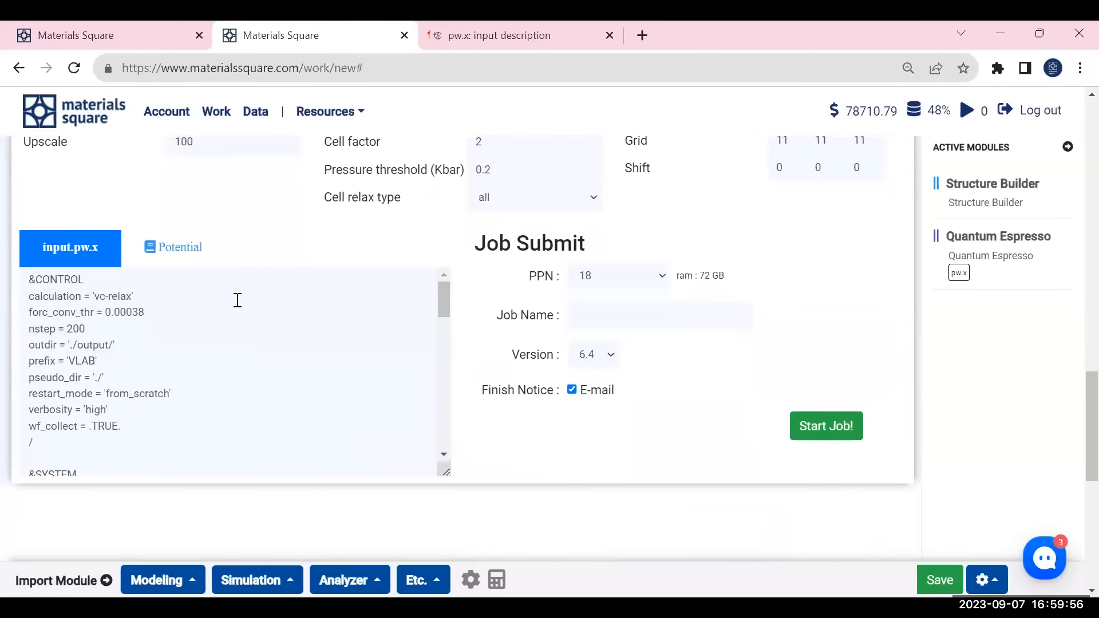
{"action": "left_click_drag", "start_coordinate": [78, 296], "coordinate": [114, 373]}
{"action": "scroll", "coordinate": [281, 346], "scroll_direction": "up", "scroll_amount": 10}
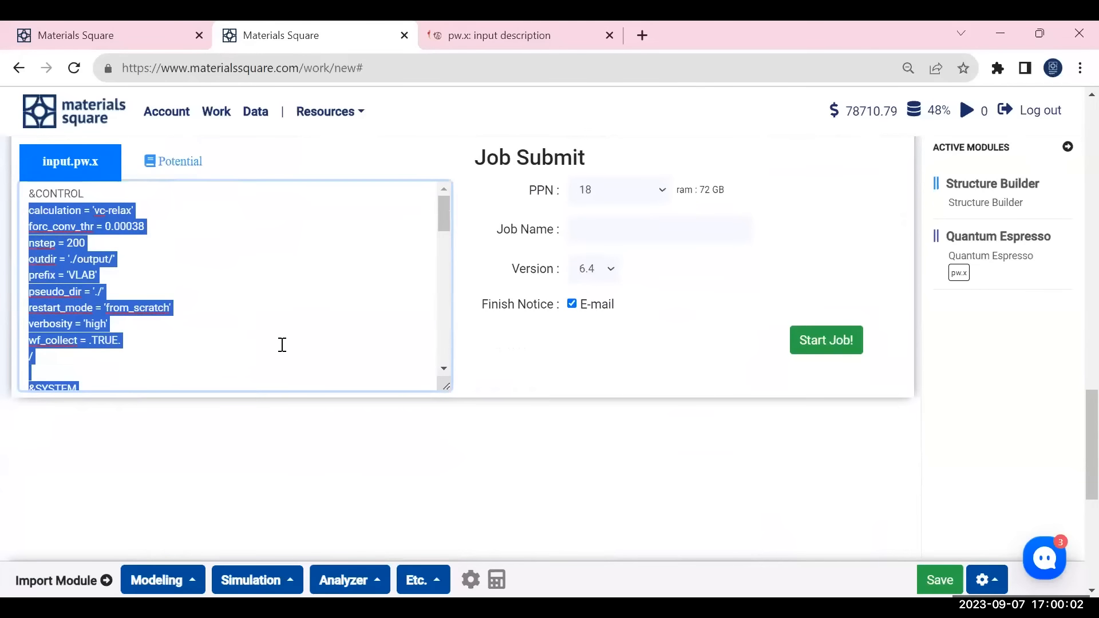
{"action": "double_click", "coordinate": [69, 193]}
{"action": "left_click", "coordinate": [281, 447]}
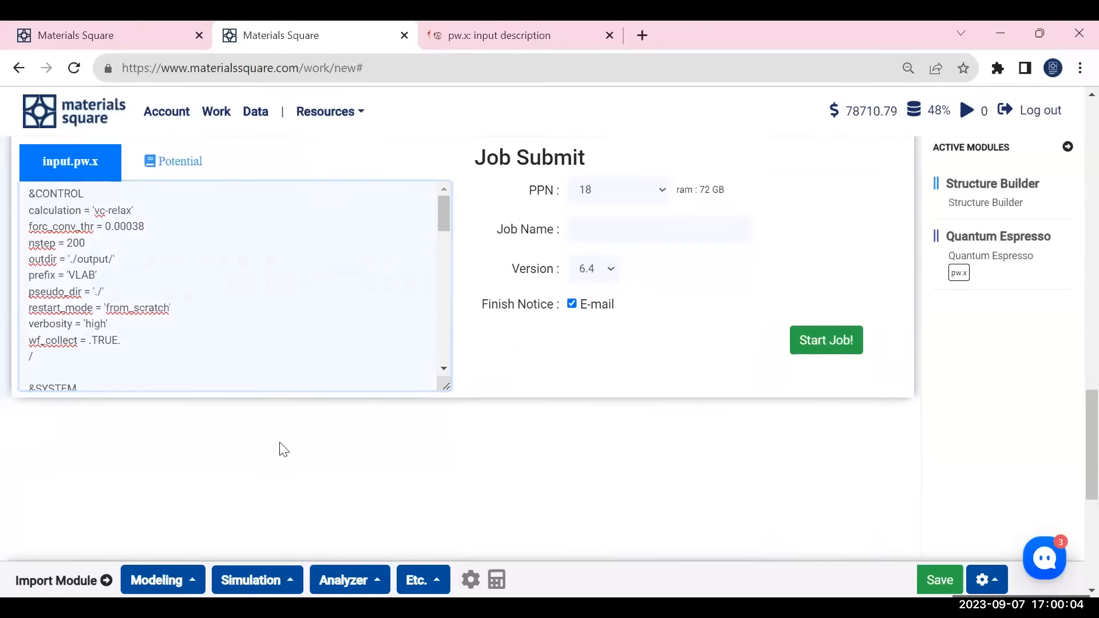
{"action": "scroll", "coordinate": [711, 358], "scroll_direction": "up", "scroll_amount": 1}
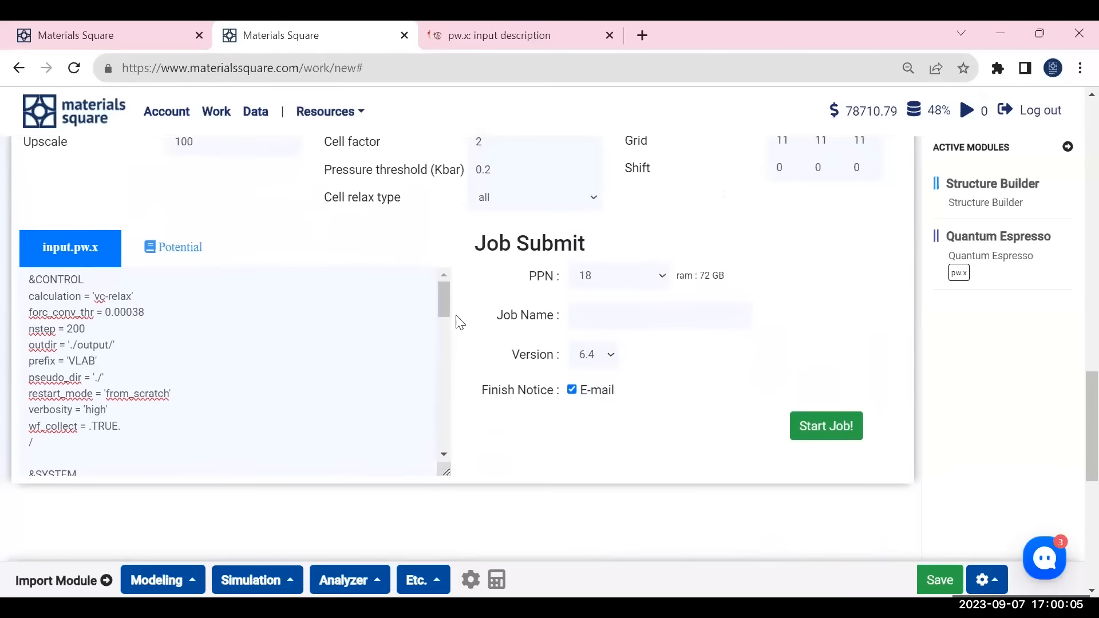
- Check the Al pseudopotential's wavefunction and charge density cutoffs in the Potential Table against the calculation's cutoff settings
{"action": "left_click", "coordinate": [180, 252]}
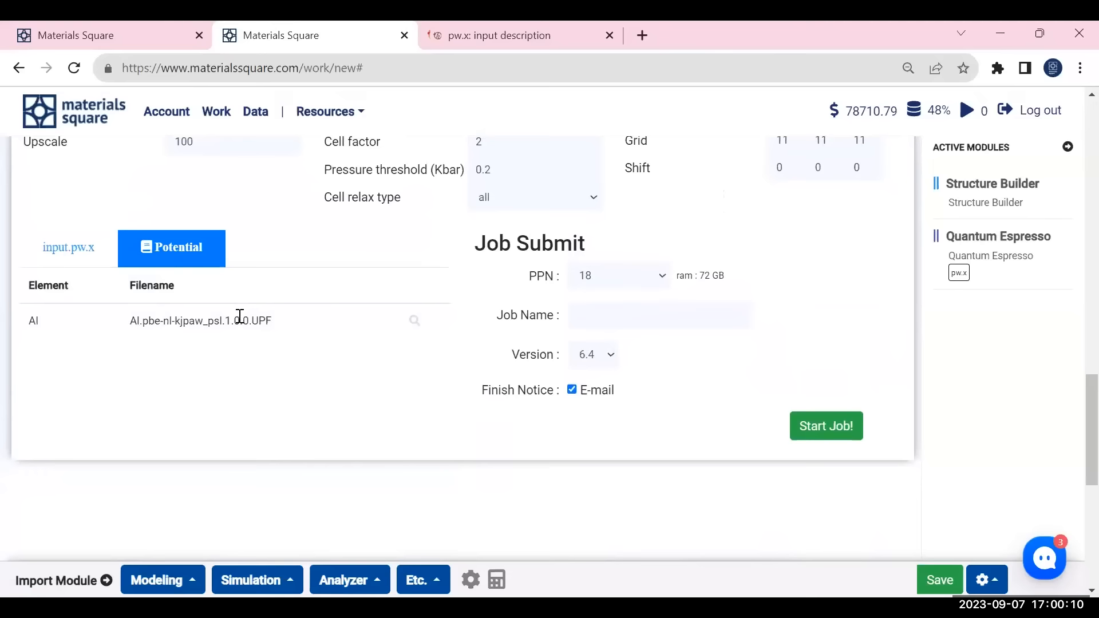
{"action": "left_click", "coordinate": [415, 322]}
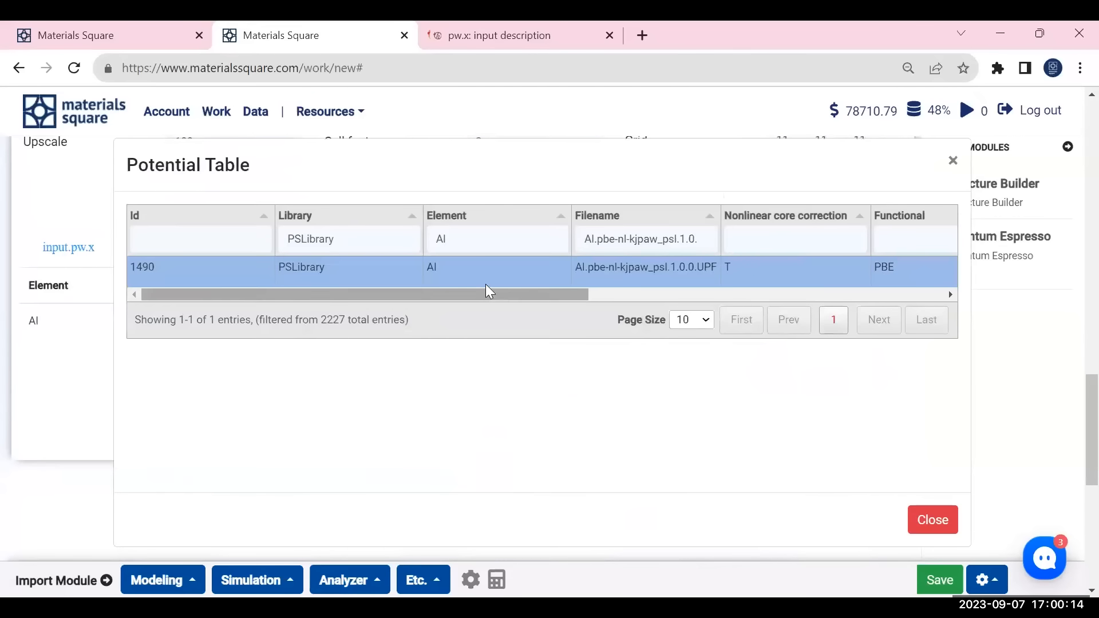
{"action": "left_click_drag", "start_coordinate": [486, 294], "coordinate": [862, 286]}
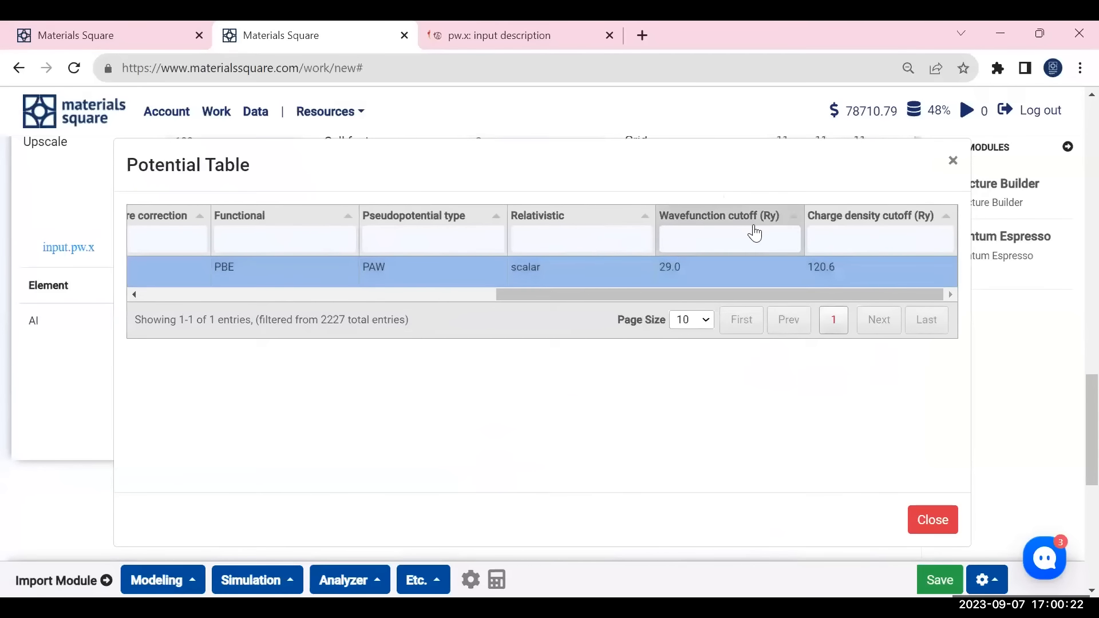
{"action": "left_click", "coordinate": [953, 160]}
{"action": "scroll", "coordinate": [925, 314], "scroll_direction": "up", "scroll_amount": 8}
{"action": "double_click", "coordinate": [492, 420]}
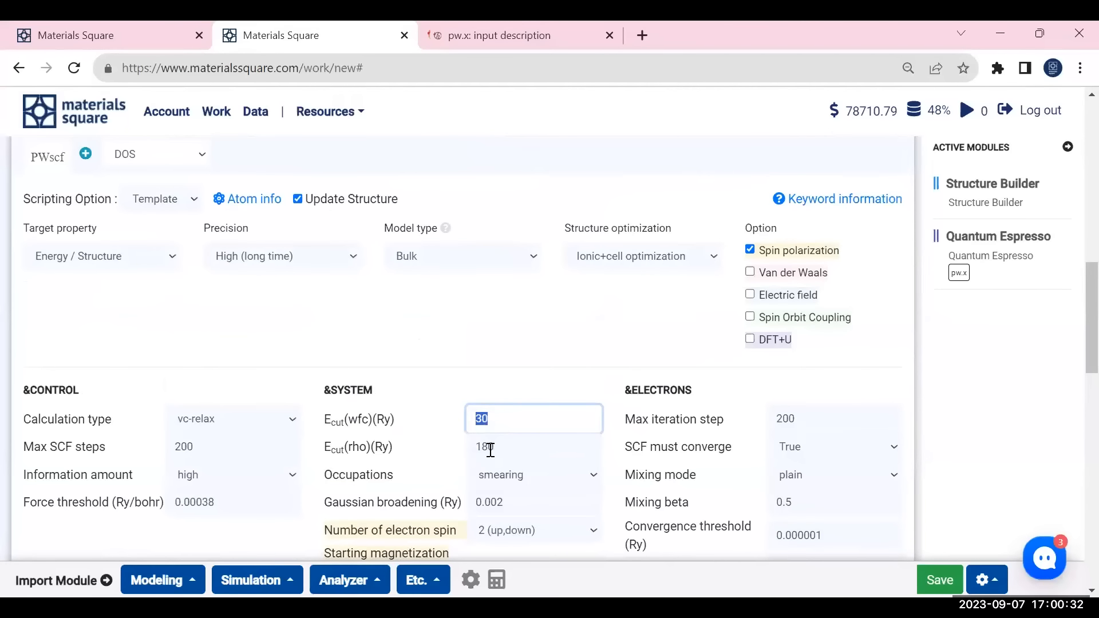
{"action": "left_click", "coordinate": [493, 388]}
- Name the job Al-Bulk-Opt and keep PPN at 18
{"action": "scroll", "coordinate": [498, 407], "scroll_direction": "down", "scroll_amount": 5}
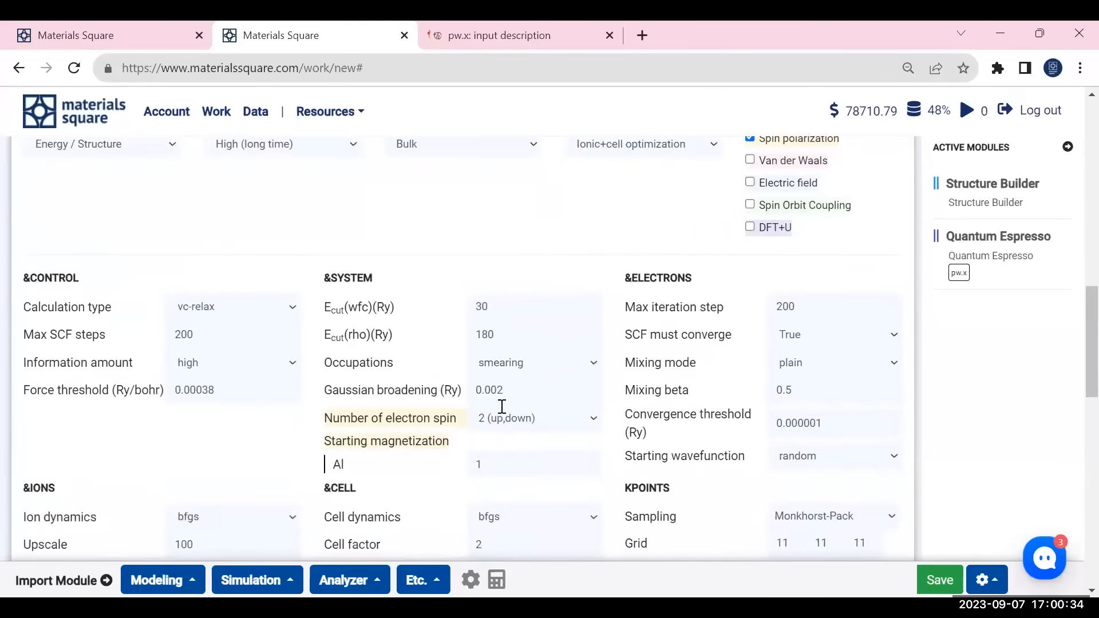
{"action": "scroll", "coordinate": [626, 367], "scroll_direction": "down", "scroll_amount": 3}
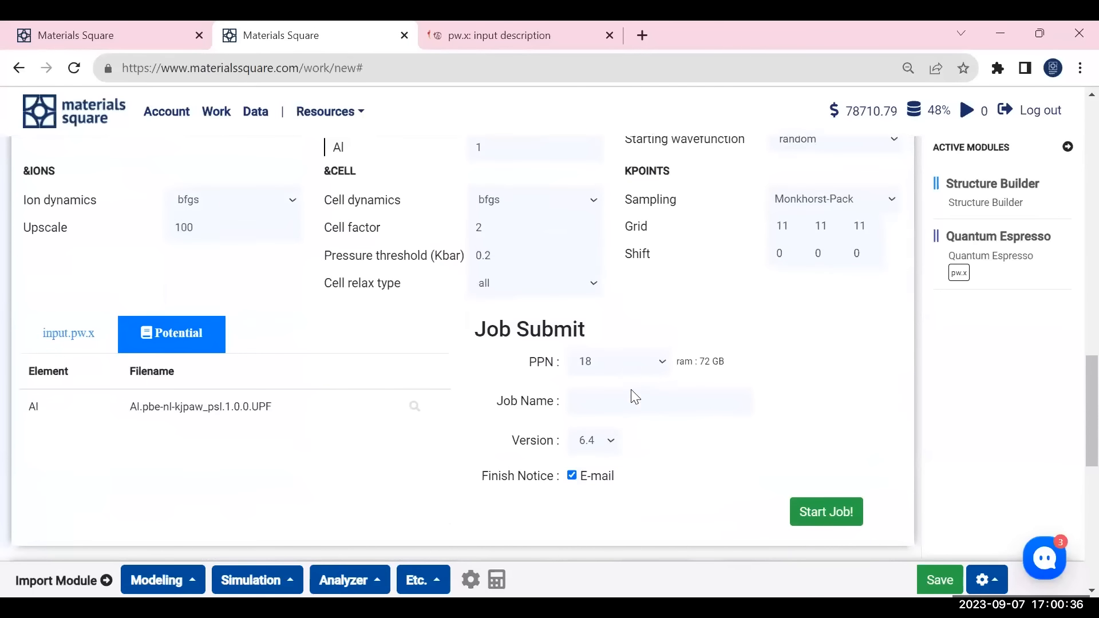
{"action": "left_click", "coordinate": [627, 407]}
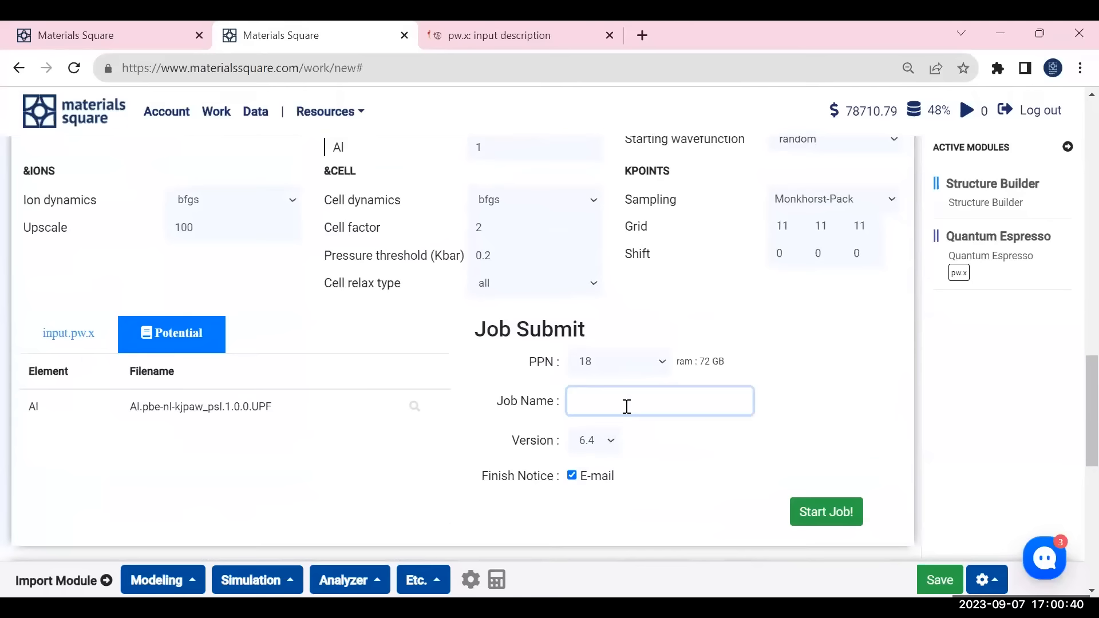
{"action": "type", "text": "Al-Bulk-Opt"}
{"action": "left_click", "coordinate": [626, 367]}
{"action": "left_click", "coordinate": [623, 357]}
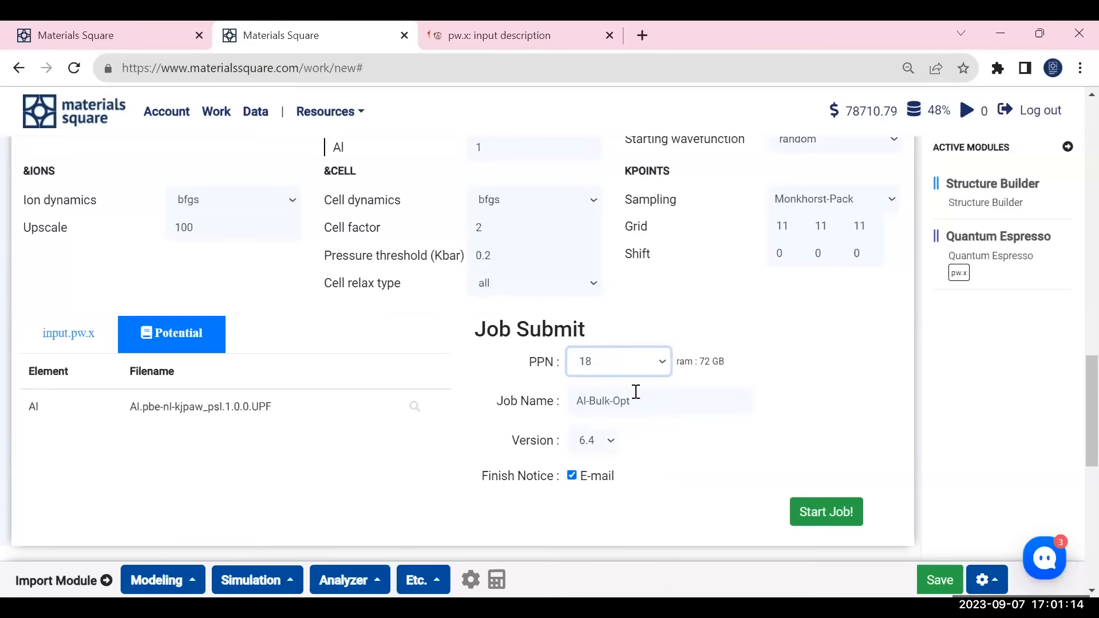
- Start the Al-Bulk-Opt job and check its status in the list of running jobs
{"action": "left_click", "coordinate": [816, 512]}
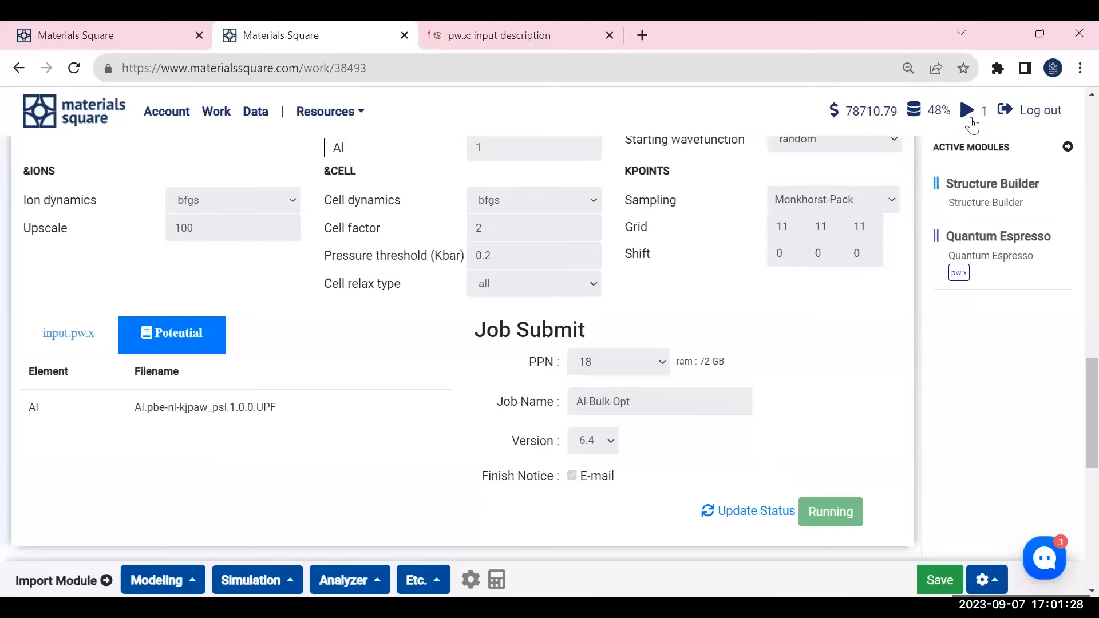
{"action": "left_click", "coordinate": [972, 124]}
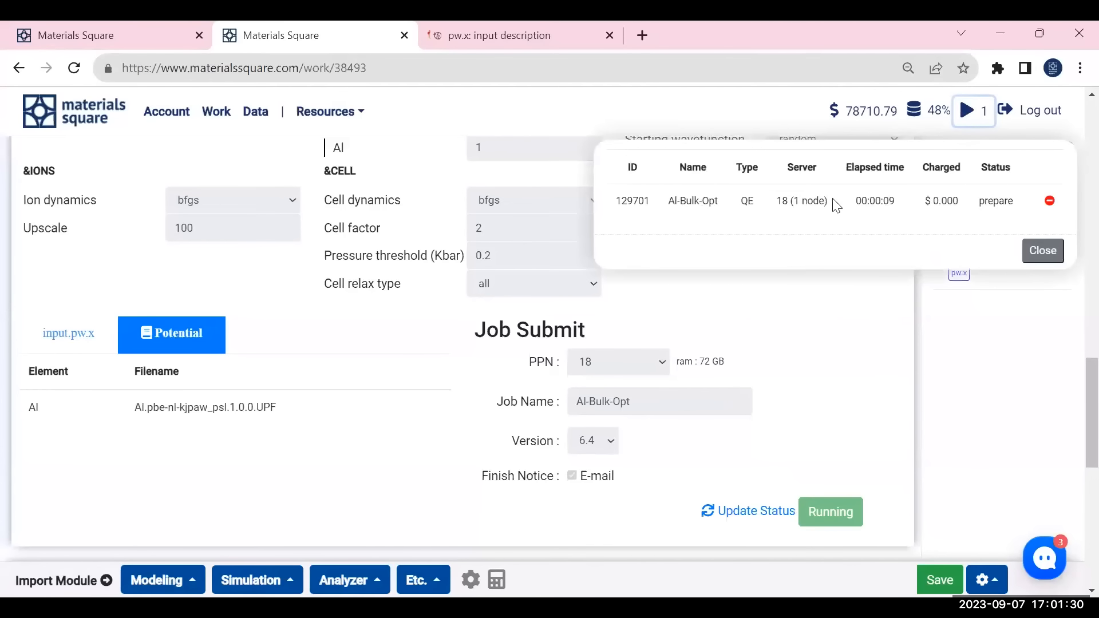
{"action": "left_click", "coordinate": [1036, 251]}
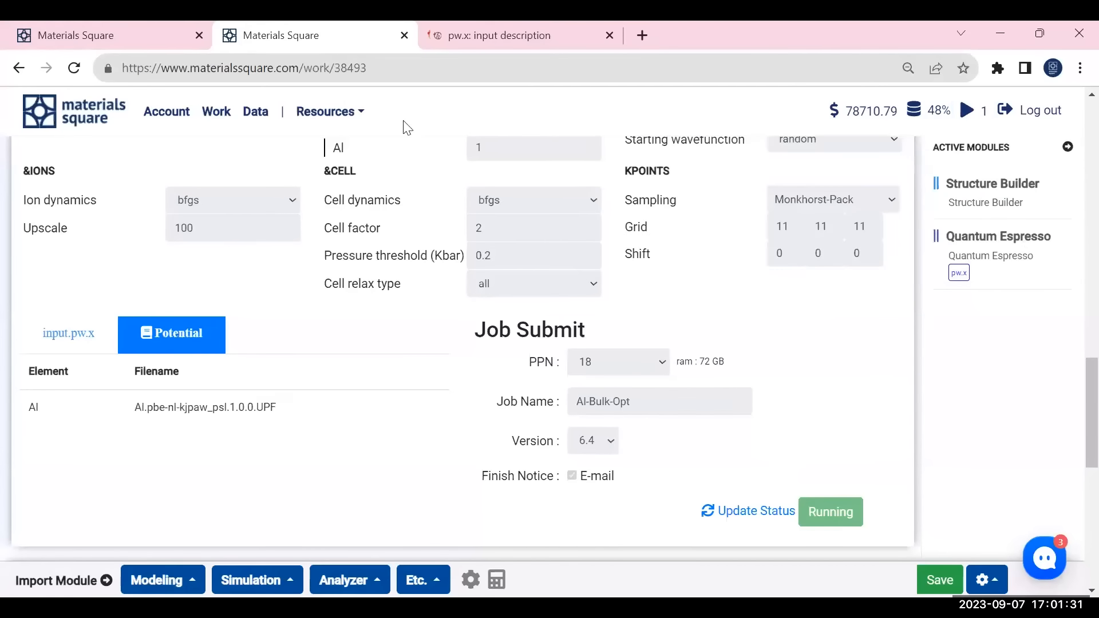
- In the Adsorption_energy (1) work, examine the relaxed bulk structure 129359-Final in the history of Structure Builder- Final_enlarge
{"action": "left_click", "coordinate": [104, 35]}
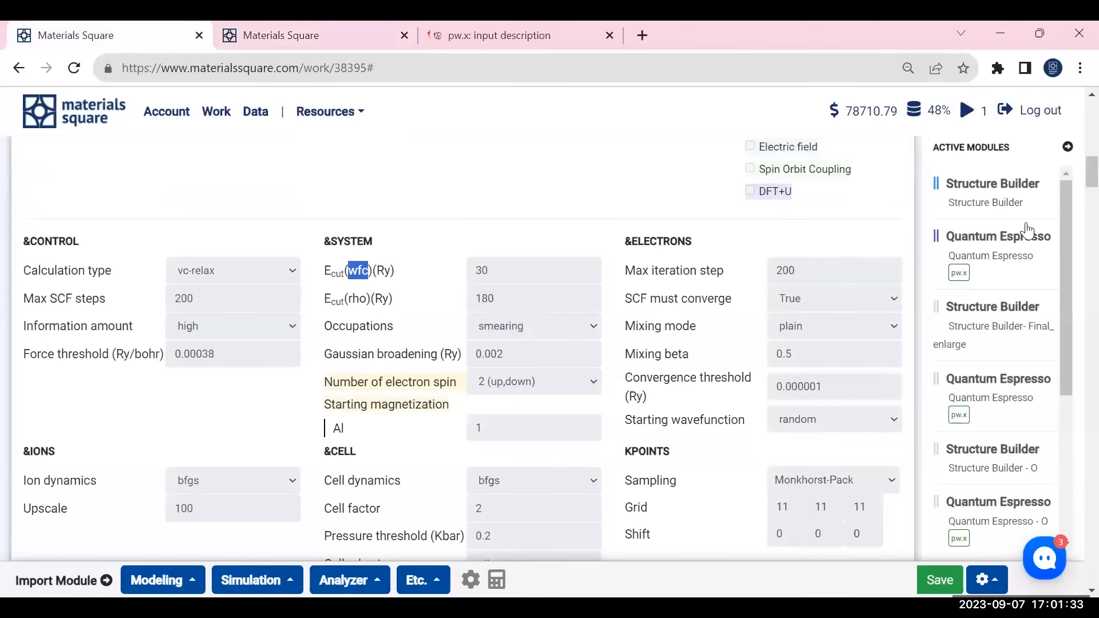
{"action": "left_click", "coordinate": [1012, 252]}
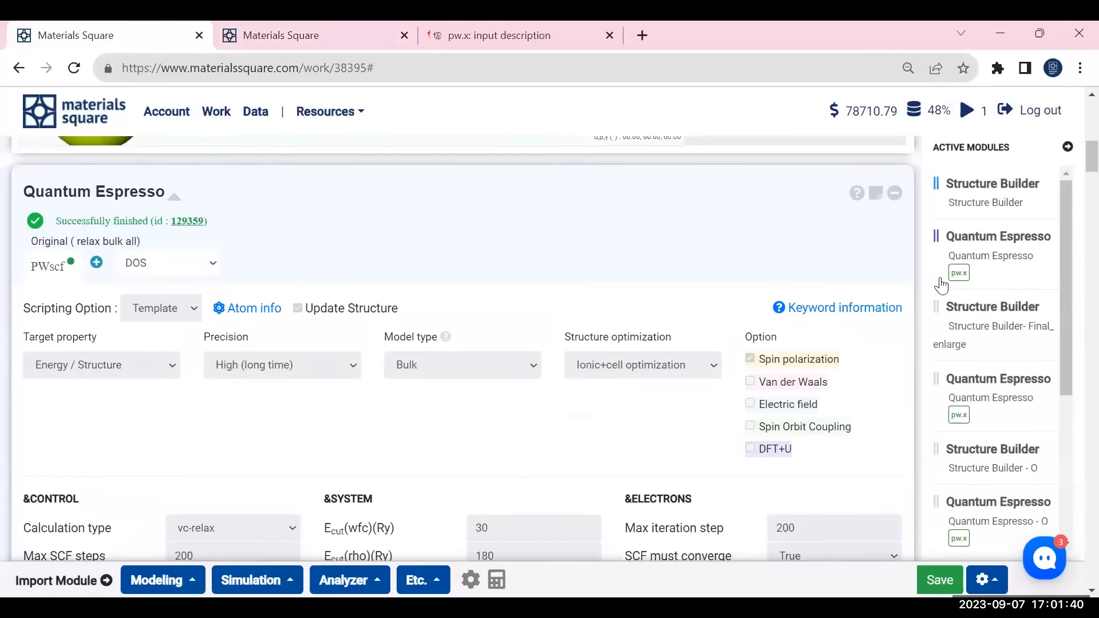
{"action": "left_click", "coordinate": [964, 301]}
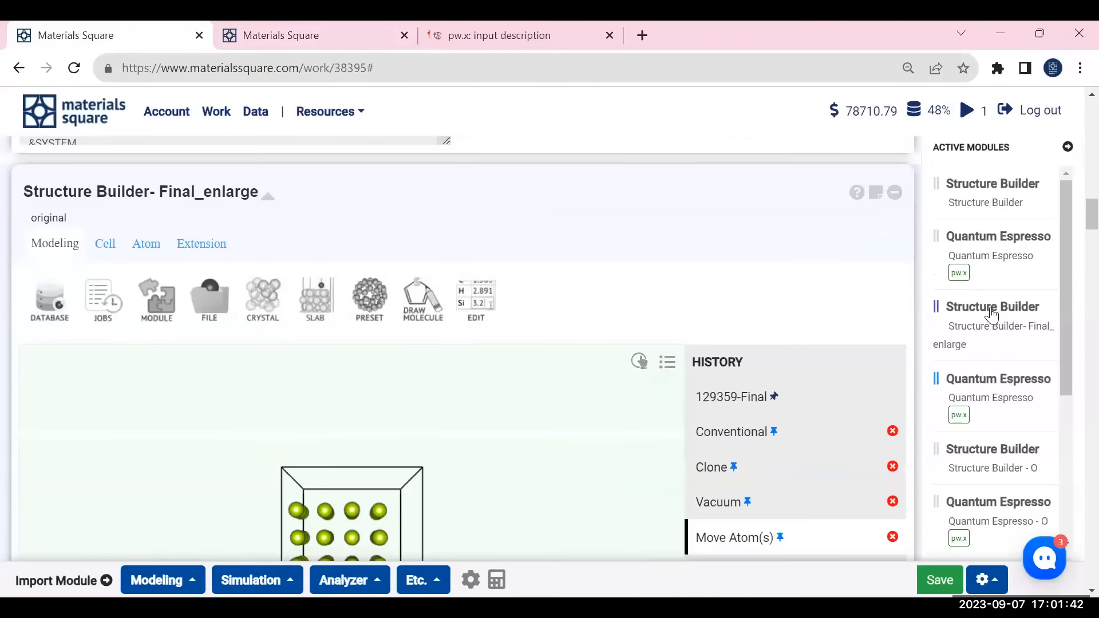
{"action": "scroll", "coordinate": [744, 242], "scroll_direction": "down", "scroll_amount": 3}
{"action": "left_click", "coordinate": [745, 241]}
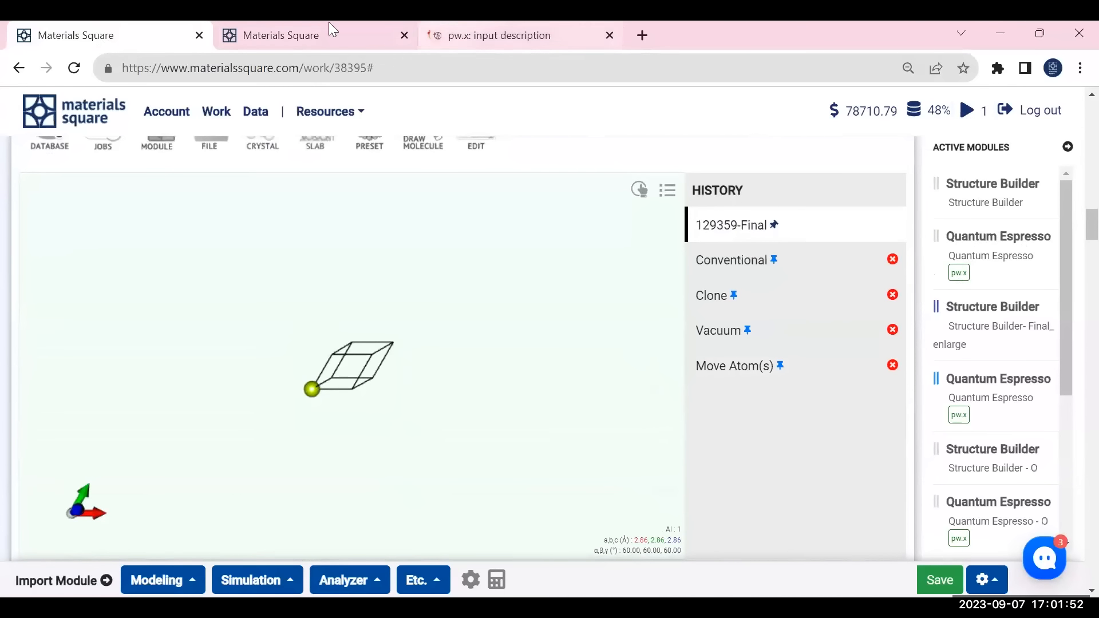
{"action": "left_click", "coordinate": [312, 35]}
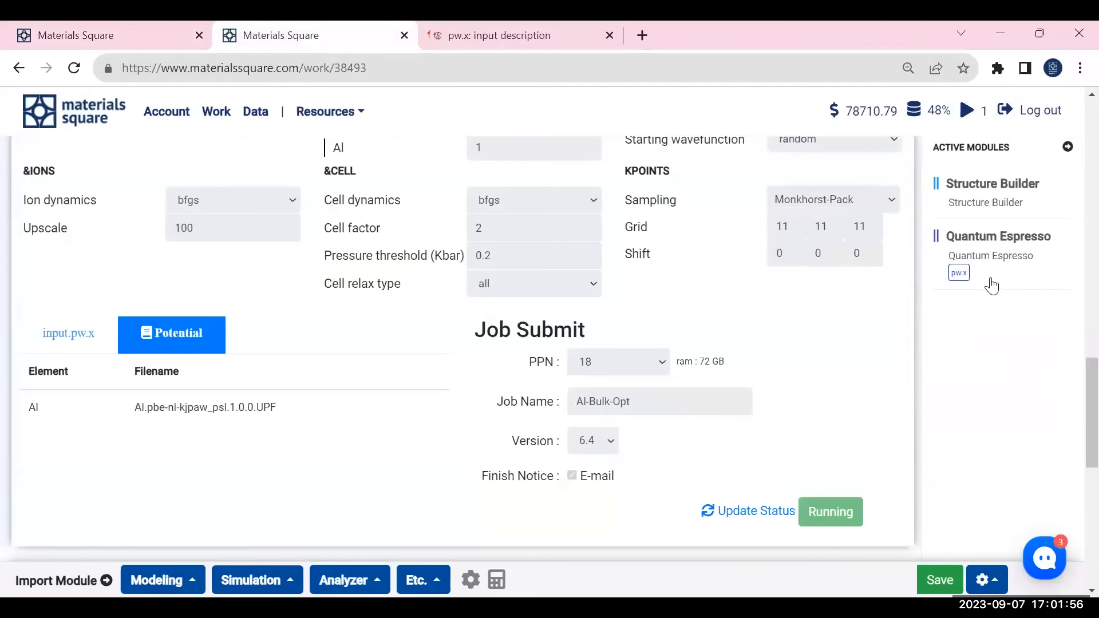
{"action": "left_click", "coordinate": [188, 36]}
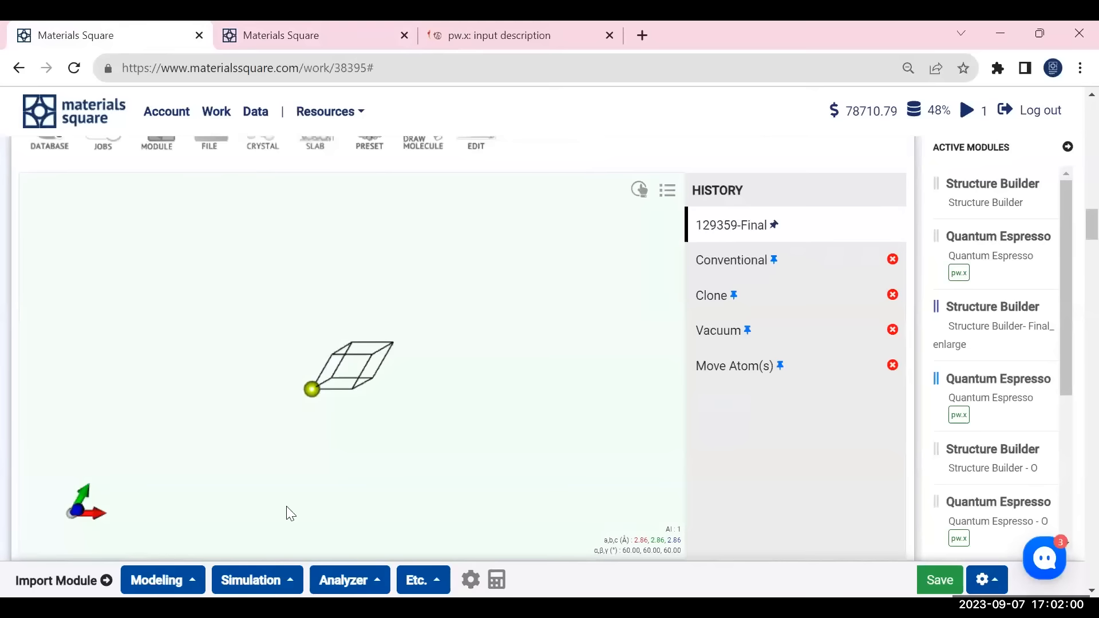
- Add a new Structure Builder module and load the final structure from the first Quantum Espresso module
{"action": "left_click", "coordinate": [171, 584]}
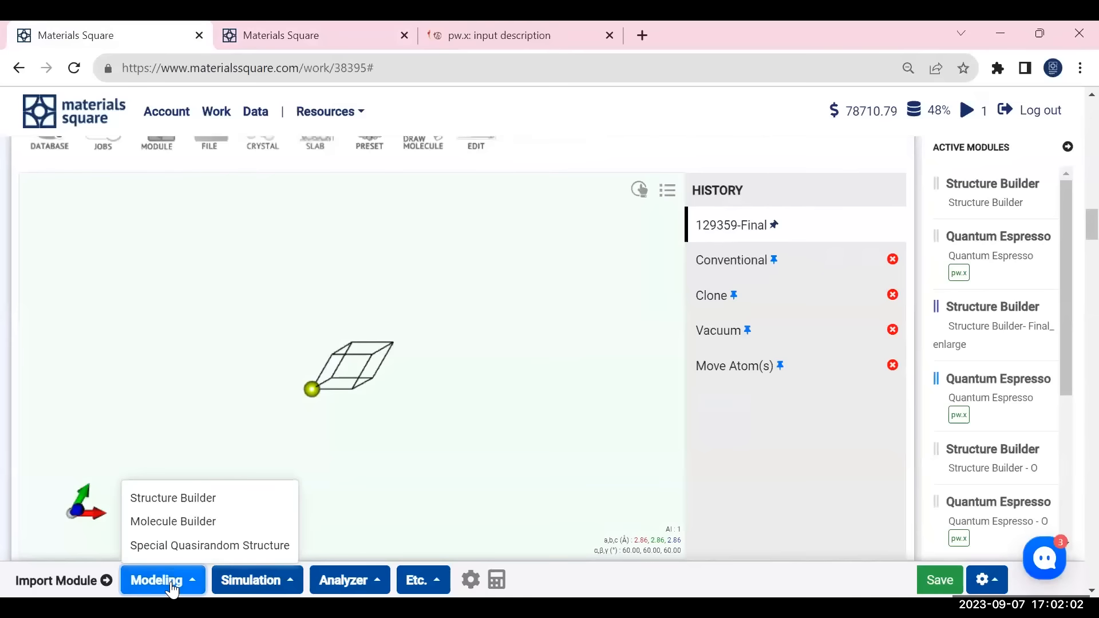
{"action": "left_click", "coordinate": [204, 501]}
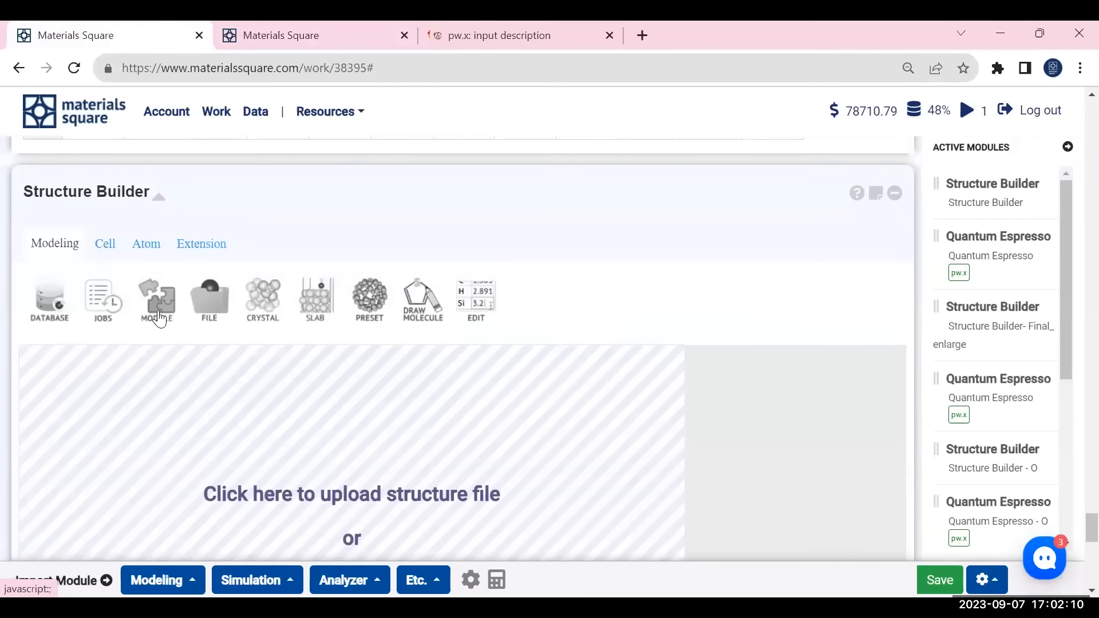
{"action": "left_click", "coordinate": [159, 319]}
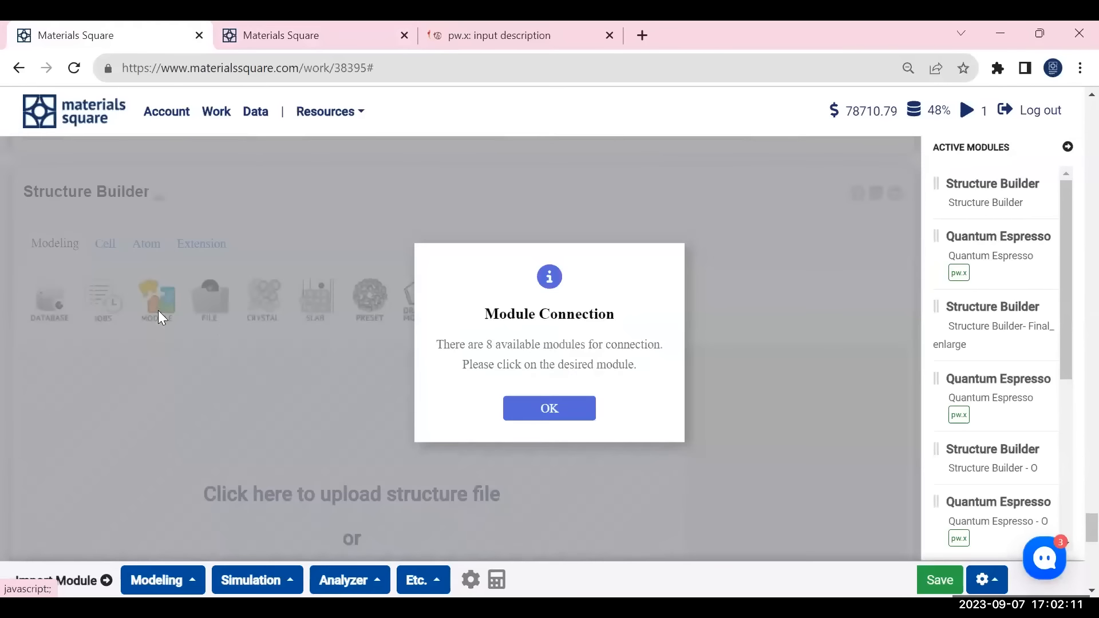
{"action": "left_click", "coordinate": [534, 407]}
{"action": "left_click", "coordinate": [987, 270]}
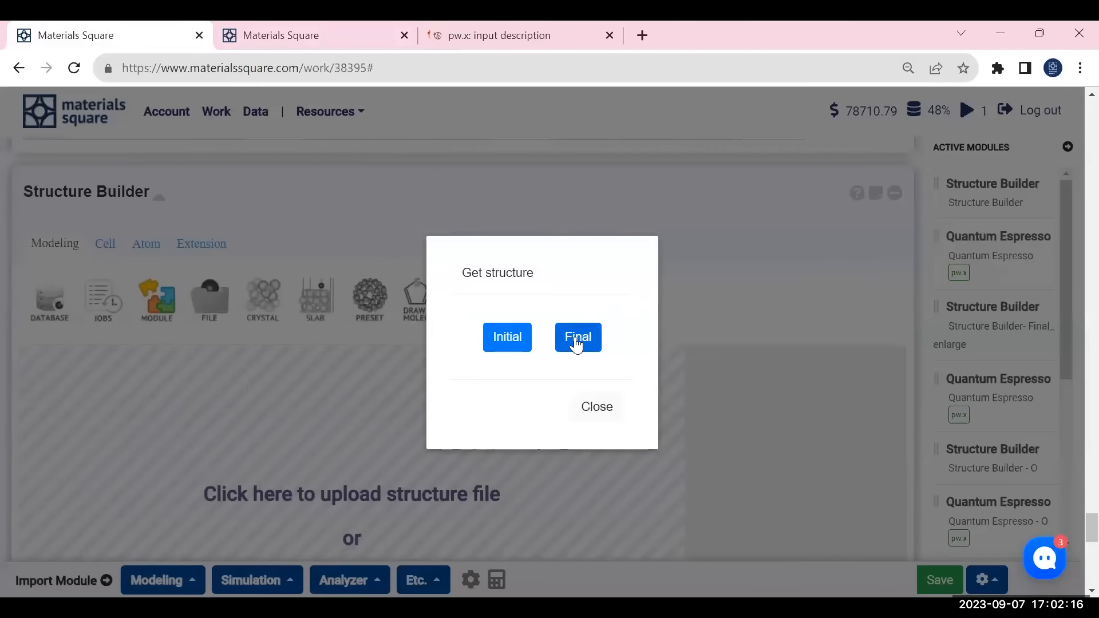
{"action": "left_click", "coordinate": [575, 343]}
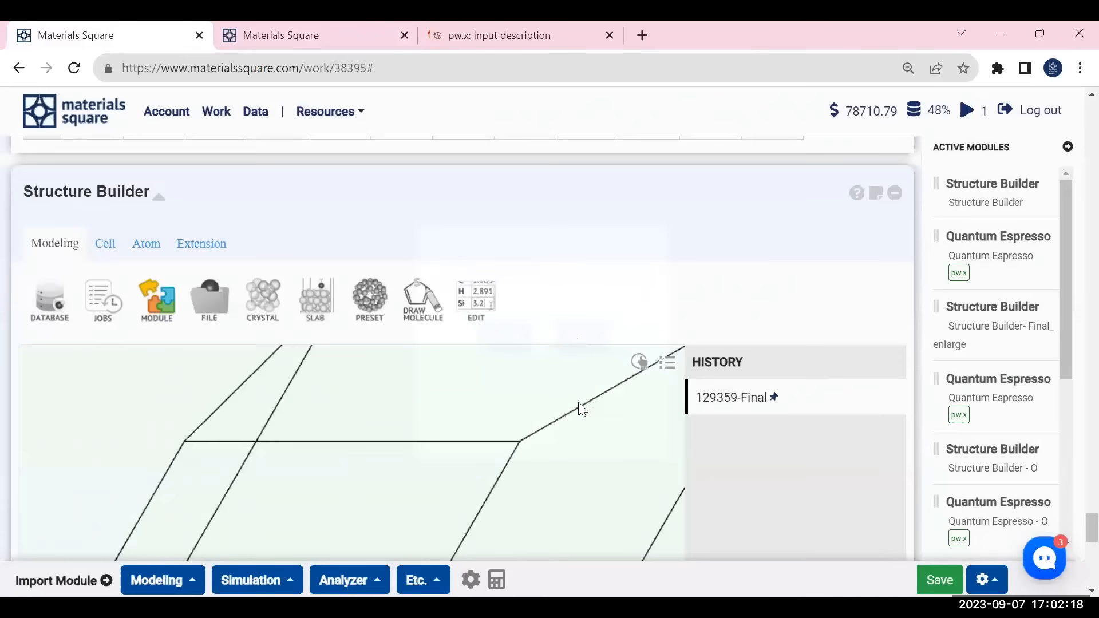
{"action": "scroll", "coordinate": [757, 407], "scroll_direction": "down", "scroll_amount": 5}
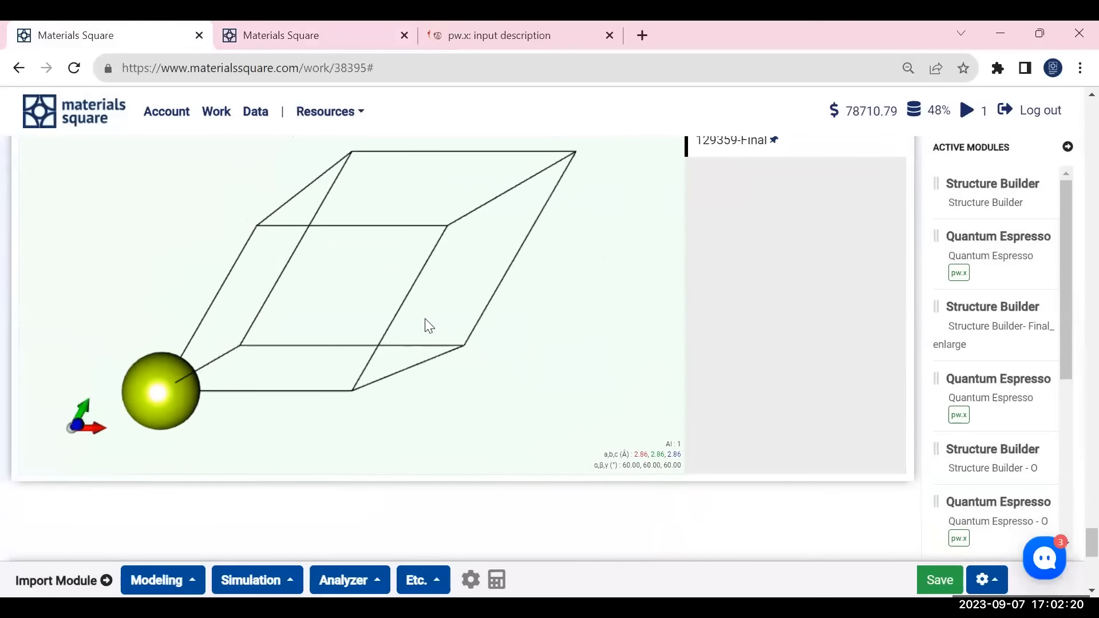
{"action": "left_click_drag", "start_coordinate": [617, 278], "coordinate": [617, 293]}
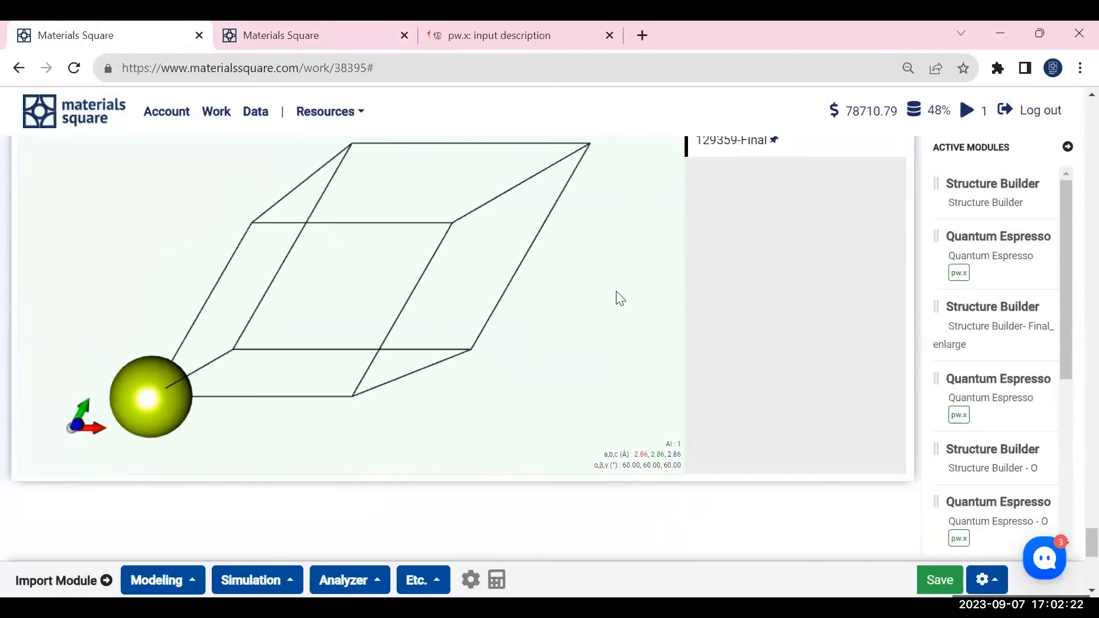
- Convert the loaded Al primitive cell to its conventional cell
{"action": "scroll", "coordinate": [697, 277], "scroll_direction": "up", "scroll_amount": 3}
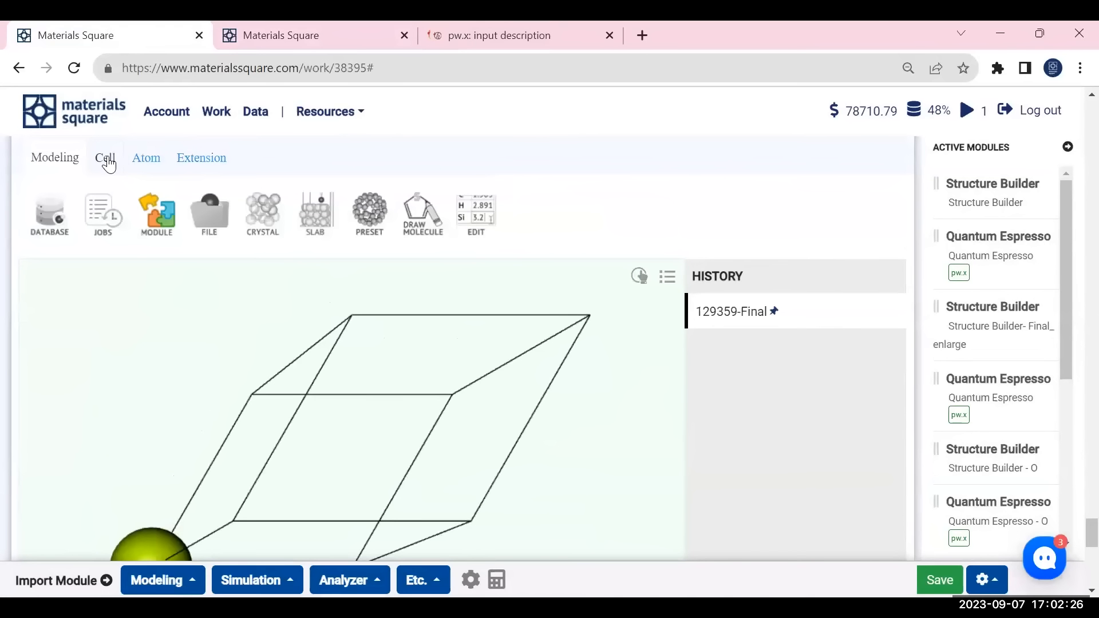
{"action": "left_click", "coordinate": [107, 161]}
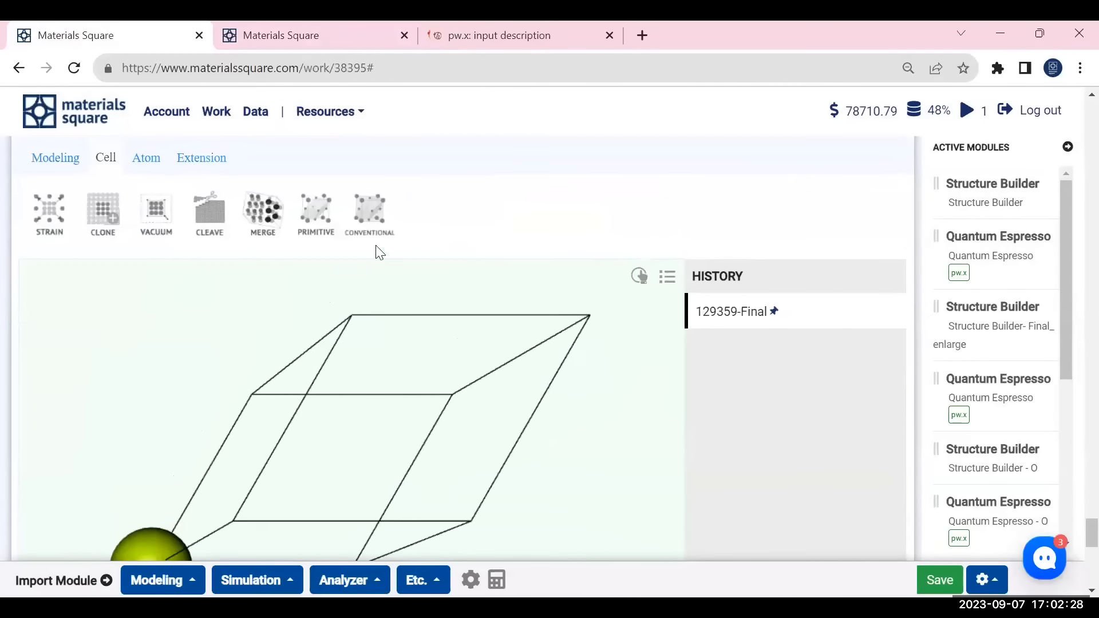
{"action": "left_click", "coordinate": [377, 204]}
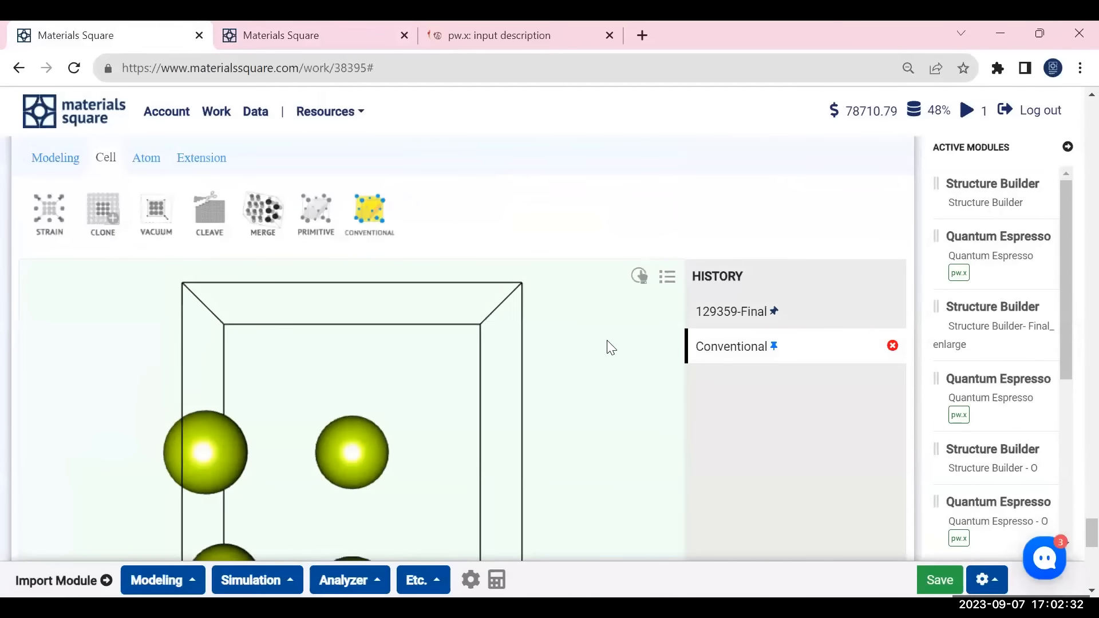
{"action": "scroll", "coordinate": [765, 403], "scroll_direction": "down", "scroll_amount": 3}
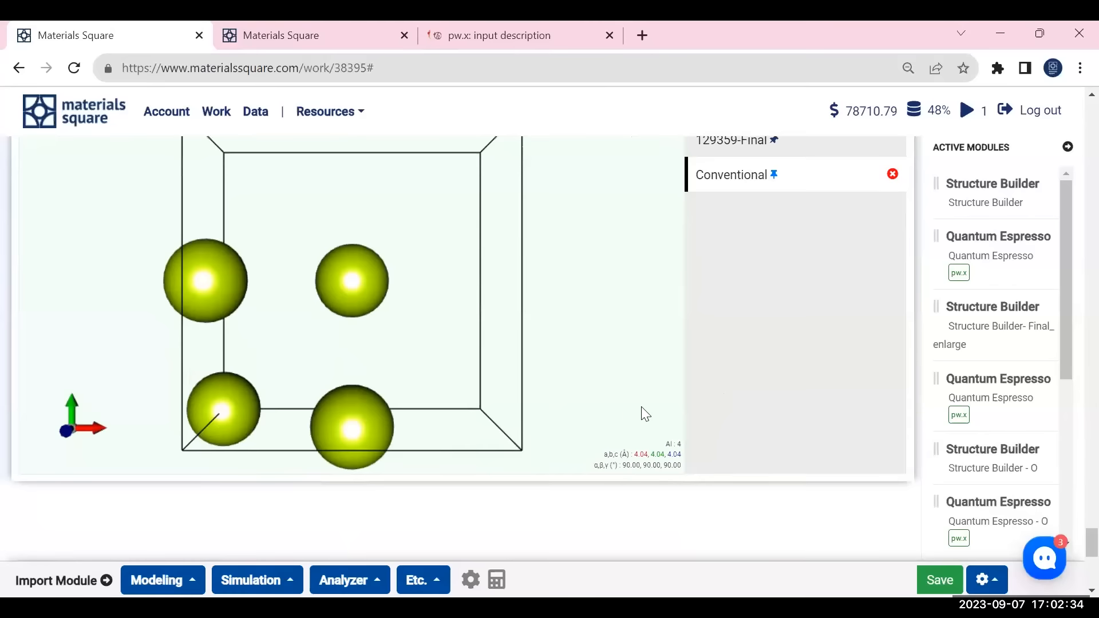
- Clone the conventional Al cell into a supercell with a = 2, b = 2 and c = 3
{"action": "scroll", "coordinate": [748, 369], "scroll_direction": "up", "scroll_amount": 3}
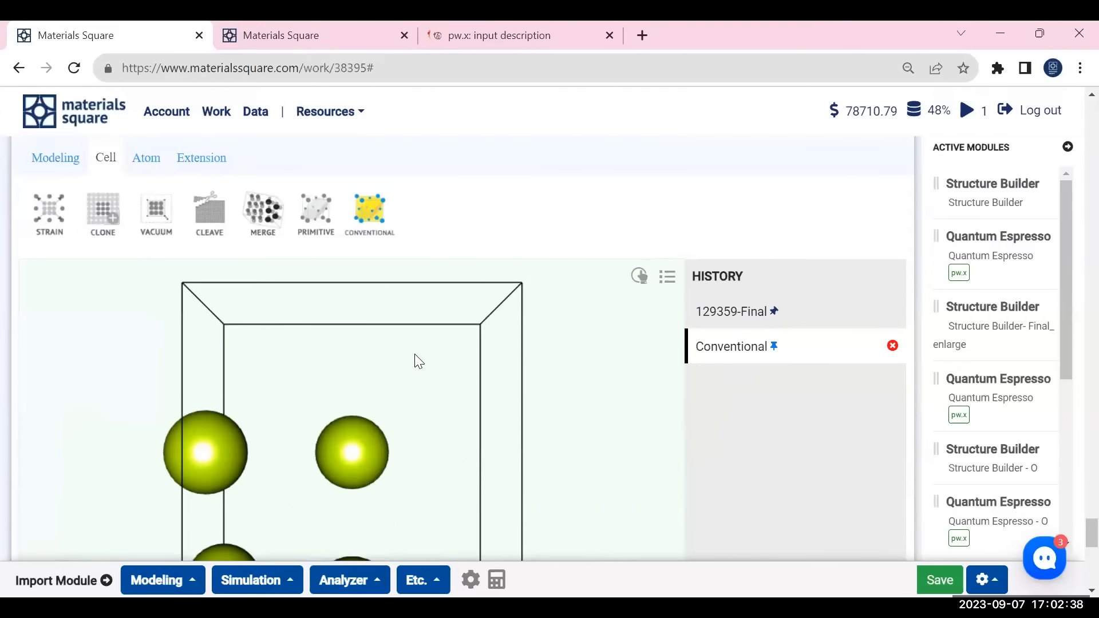
{"action": "left_click", "coordinate": [101, 221]}
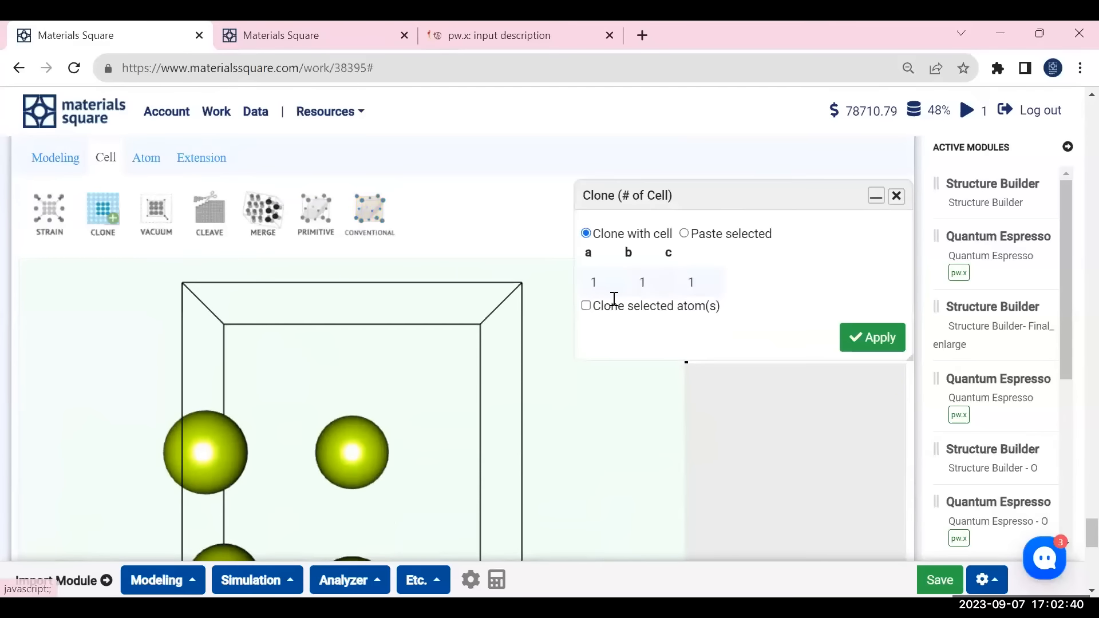
{"action": "double_click", "coordinate": [592, 281]}
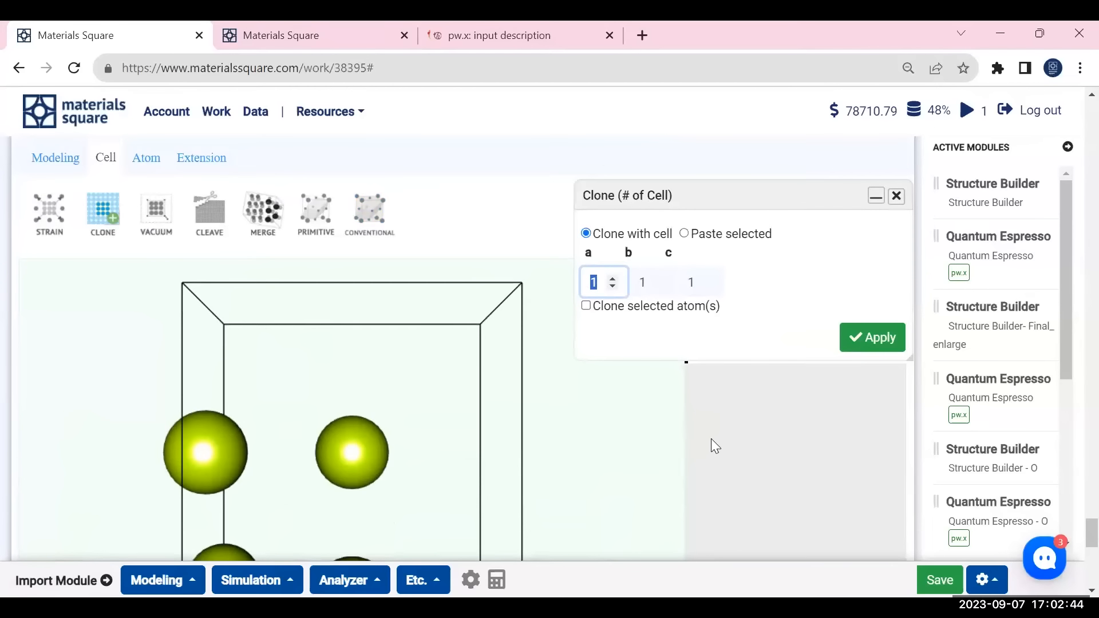
{"action": "scroll", "coordinate": [711, 439], "scroll_direction": "down", "scroll_amount": 2}
{"action": "left_click", "coordinate": [244, 36]}
{"action": "key", "text": "ctrl+shift+Tab"}
{"action": "scroll", "coordinate": [992, 243], "scroll_direction": "up", "scroll_amount": 2}
{"action": "scroll", "coordinate": [557, 358], "scroll_direction": "down", "scroll_amount": 1}
{"action": "scroll", "coordinate": [705, 420], "scroll_direction": "down", "scroll_amount": 1}
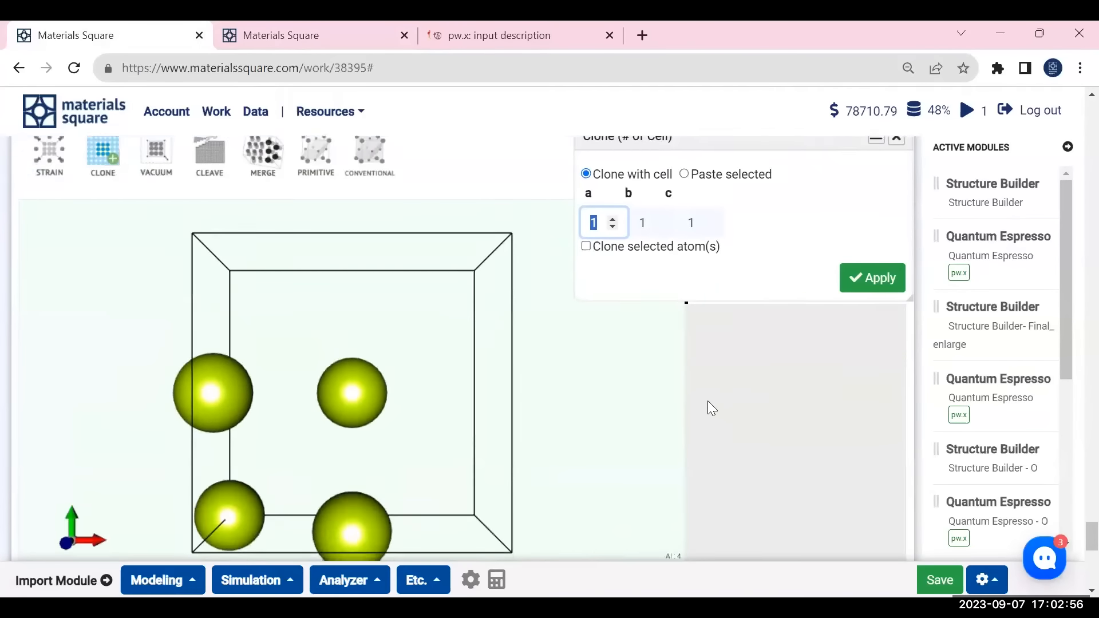
{"action": "type", "text": "2"}
{"action": "left_click", "coordinate": [647, 199]}
{"action": "type", "text": "2"}
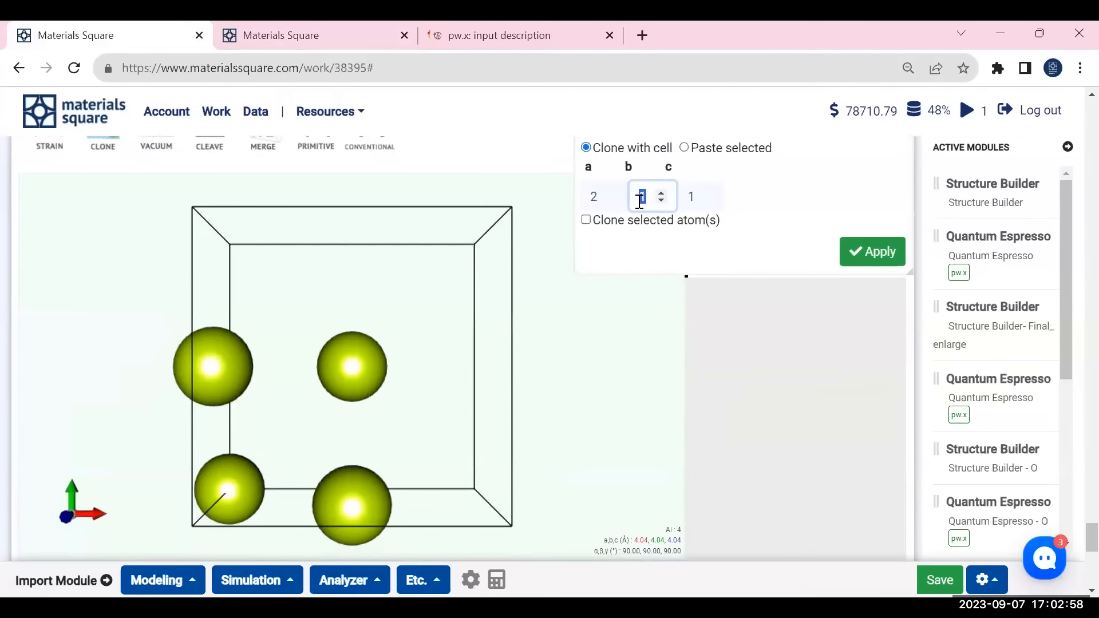
{"action": "left_click", "coordinate": [688, 198]}
{"action": "type", "text": "3"}
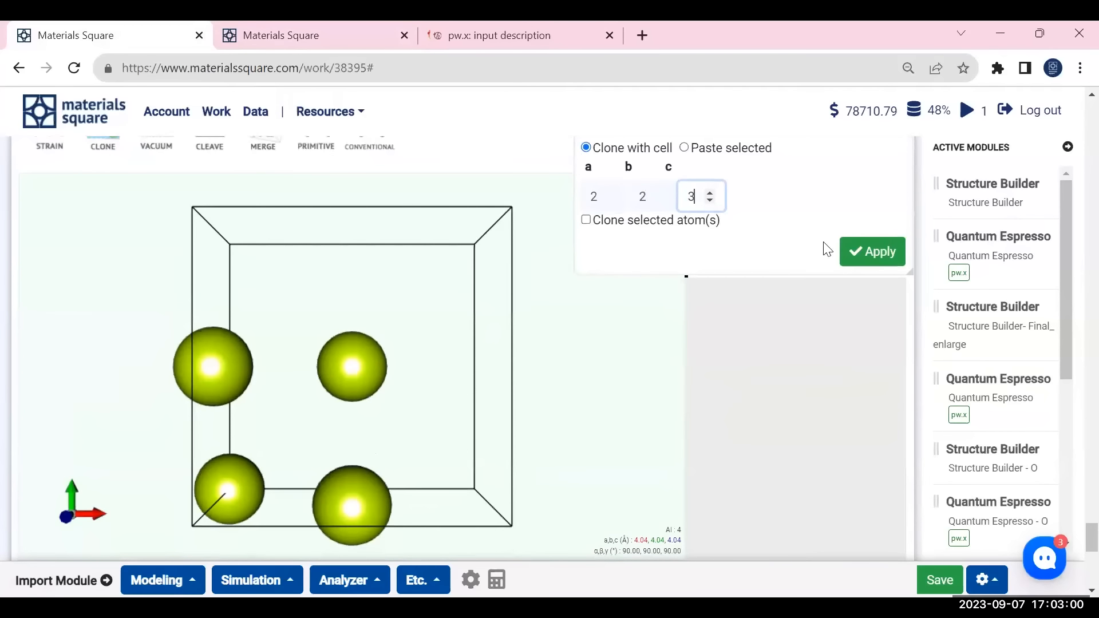
{"action": "left_click", "coordinate": [848, 255]}
{"action": "scroll", "coordinate": [537, 360], "scroll_direction": "down", "scroll_amount": 5}
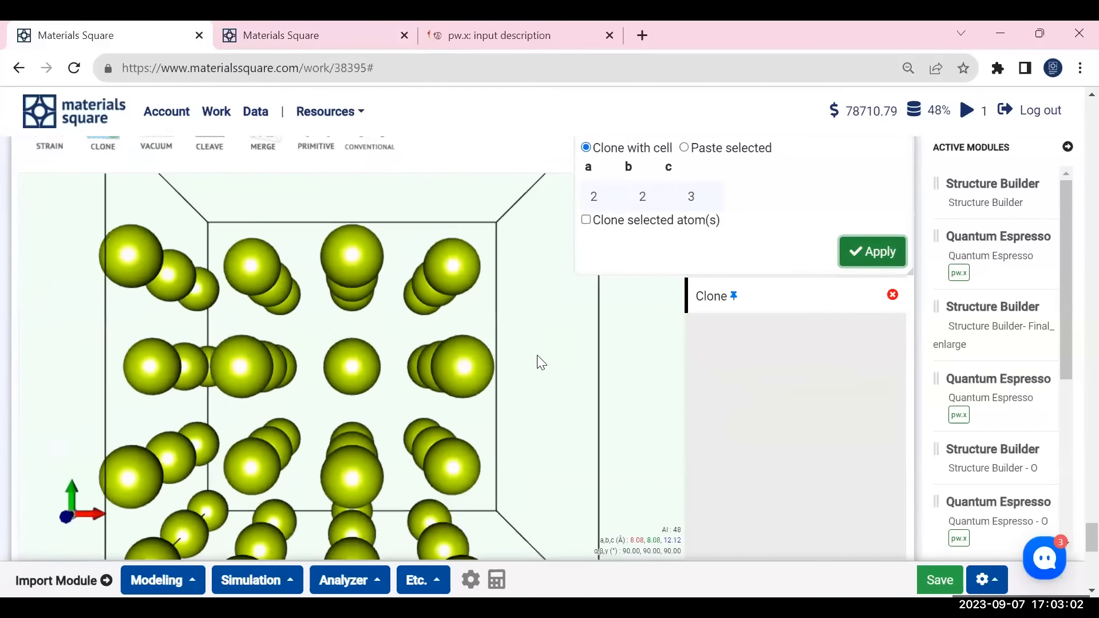
{"action": "mouse_move", "coordinate": [380, 282]}
{"action": "left_mouse_down"}
{"action": "mouse_move", "coordinate": [380, 221]}
{"action": "mouse_move", "coordinate": [395, 270]}
{"action": "left_mouse_up"}
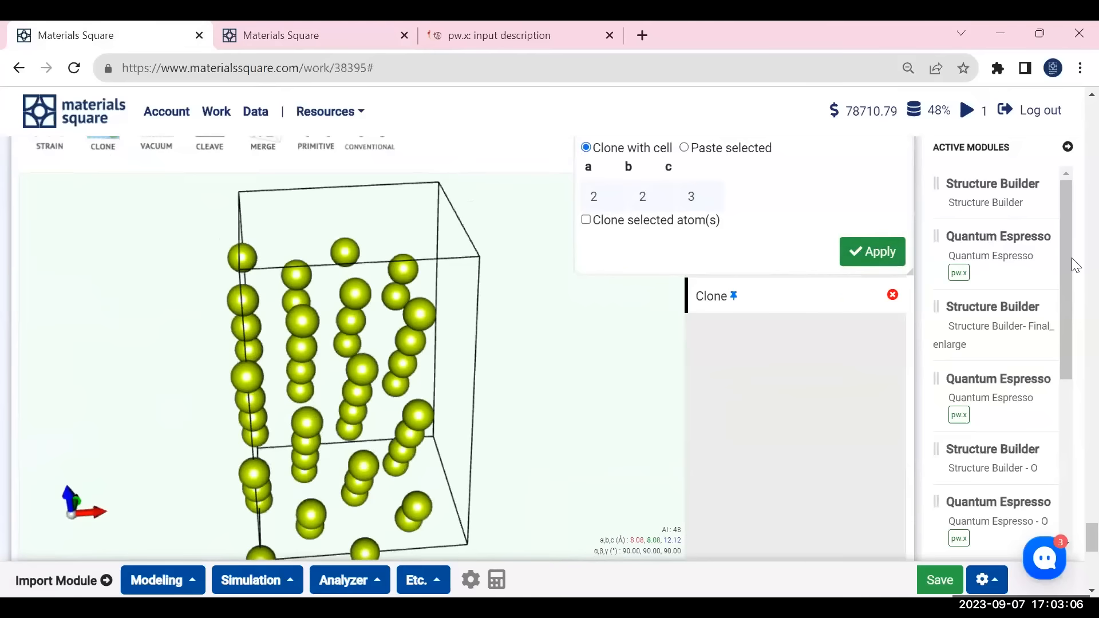
{"action": "scroll", "coordinate": [985, 232], "scroll_direction": "up", "scroll_amount": 2}
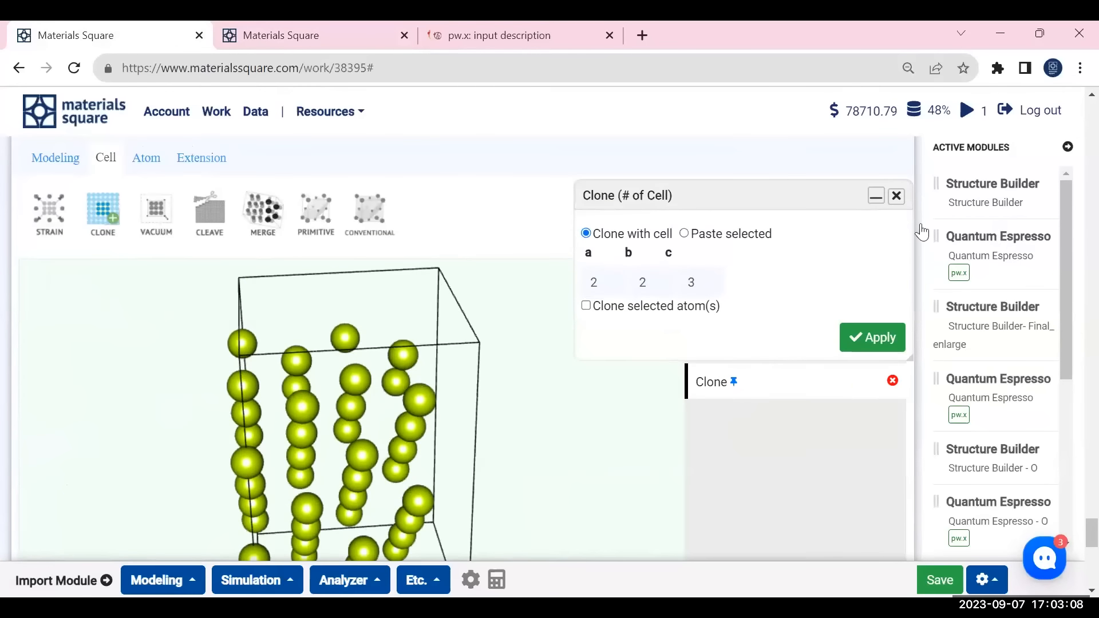
{"action": "left_click", "coordinate": [898, 196]}
- Add a 15 Å vacuum along the c direction above the cloned Al slab and inspect the cell from several angles
{"action": "mouse_move", "coordinate": [414, 344]}
{"action": "left_mouse_down"}
{"action": "mouse_move", "coordinate": [430, 368]}
{"action": "mouse_move", "coordinate": [319, 385]}
{"action": "mouse_move", "coordinate": [326, 395]}
{"action": "mouse_move", "coordinate": [359, 385]}
{"action": "left_mouse_up"}
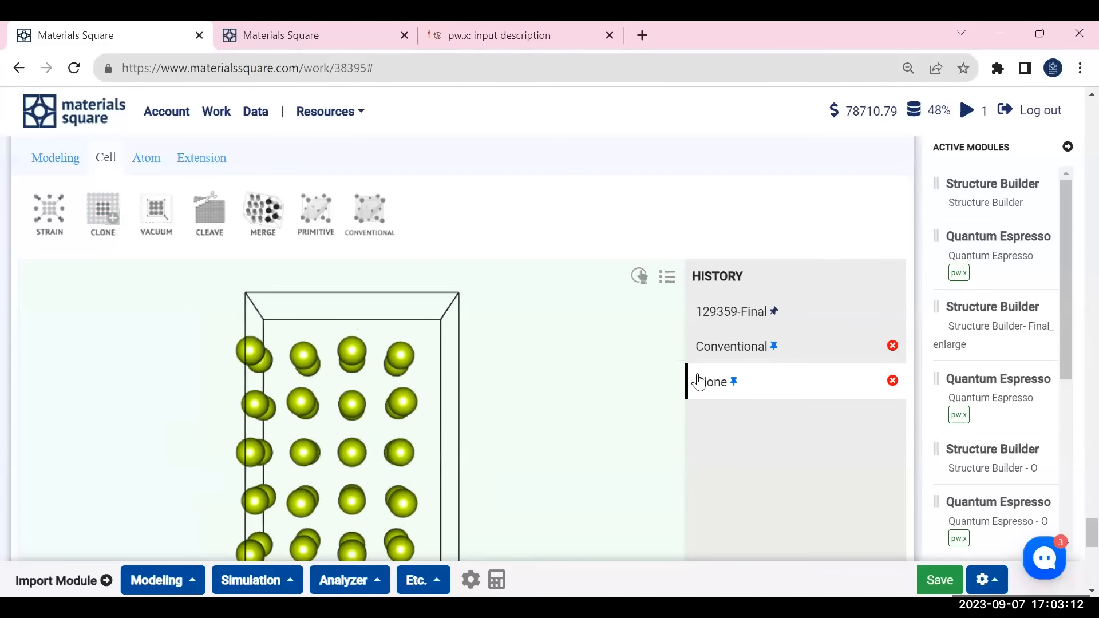
{"action": "scroll", "coordinate": [697, 380], "scroll_direction": "down", "scroll_amount": 2}
{"action": "scroll", "coordinate": [382, 308], "scroll_direction": "up", "scroll_amount": 1}
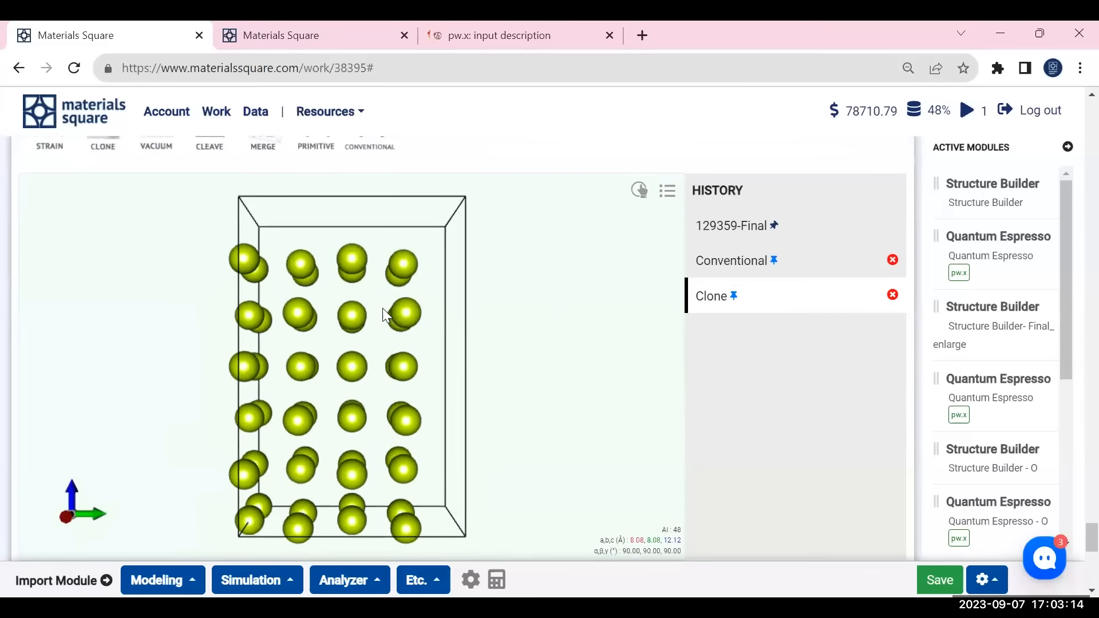
{"action": "scroll", "coordinate": [535, 166], "scroll_direction": "up", "scroll_amount": 2}
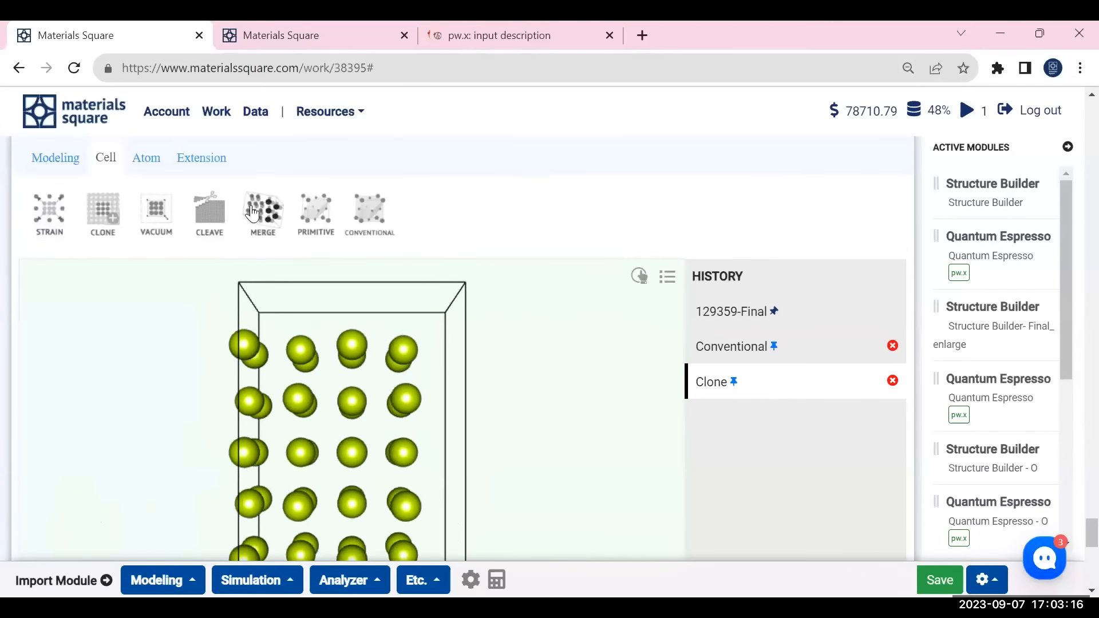
{"action": "left_click", "coordinate": [165, 219]}
{"action": "double_click", "coordinate": [677, 332]}
{"action": "type", "text": "15"}
{"action": "left_click", "coordinate": [859, 383]}
{"action": "left_click", "coordinate": [876, 196]}
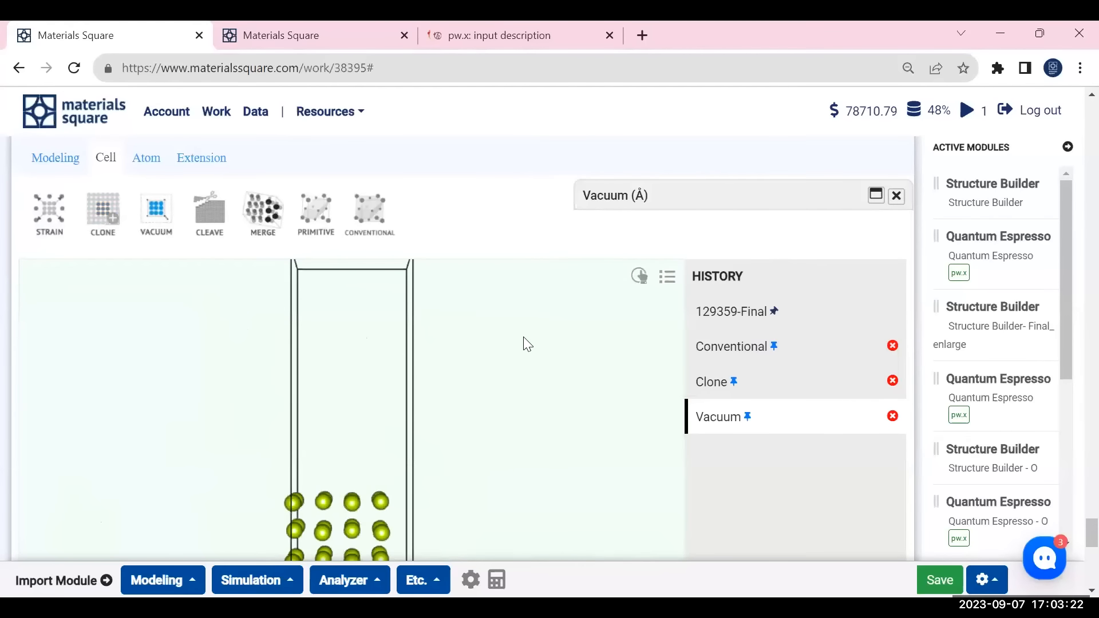
{"action": "scroll", "coordinate": [719, 498], "scroll_direction": "down", "scroll_amount": 3}
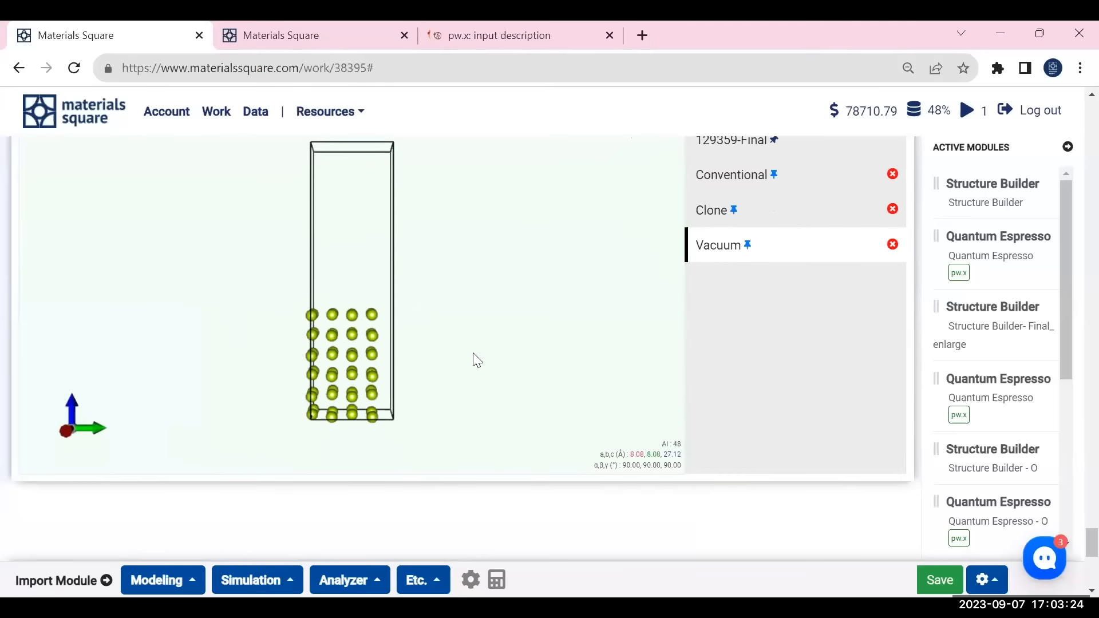
{"action": "left_click_drag", "start_coordinate": [348, 235], "coordinate": [335, 300]}
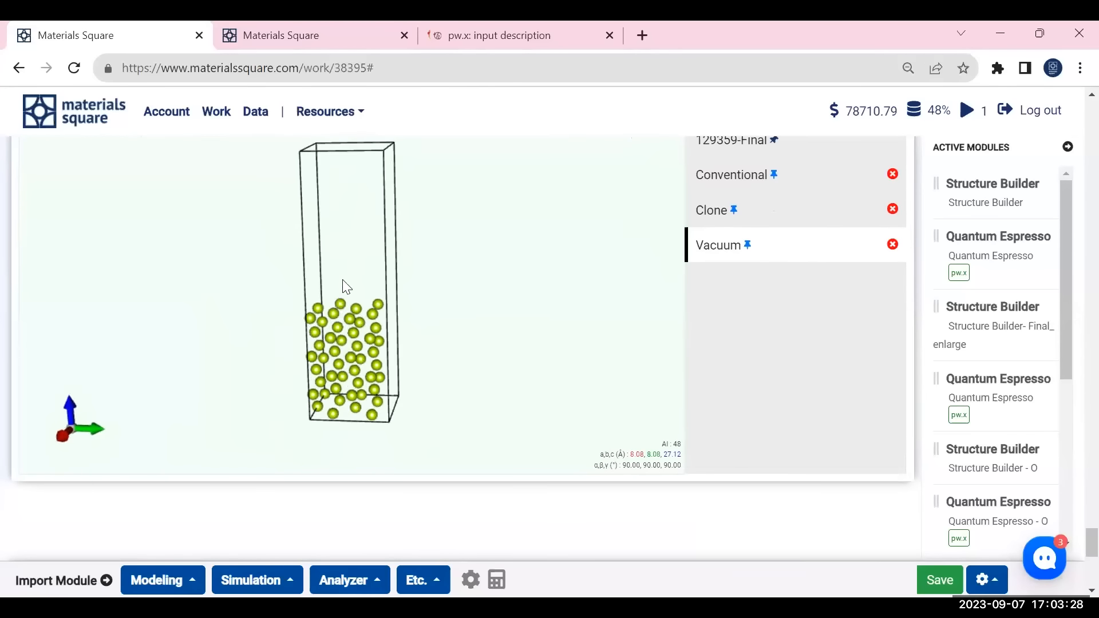
{"action": "left_click_drag", "start_coordinate": [403, 282], "coordinate": [375, 272]}
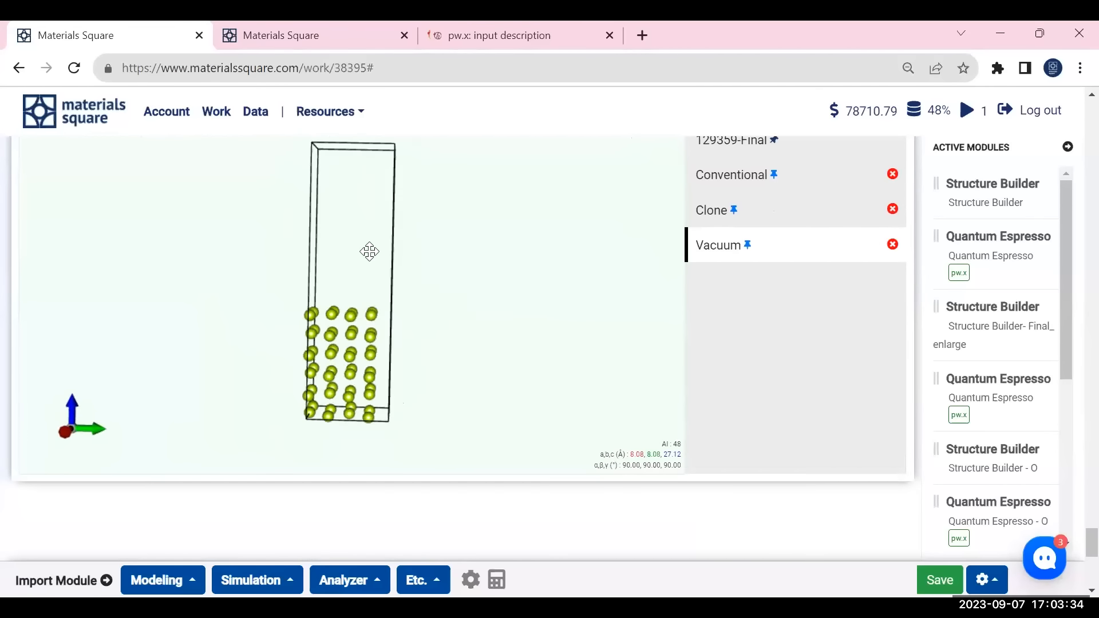
- Enlarge the displayed atoms of the slab and slightly increase the perspective in the display settings
{"action": "right_click", "coordinate": [368, 251]}
{"action": "left_click_drag", "start_coordinate": [547, 231], "coordinate": [548, 261]}
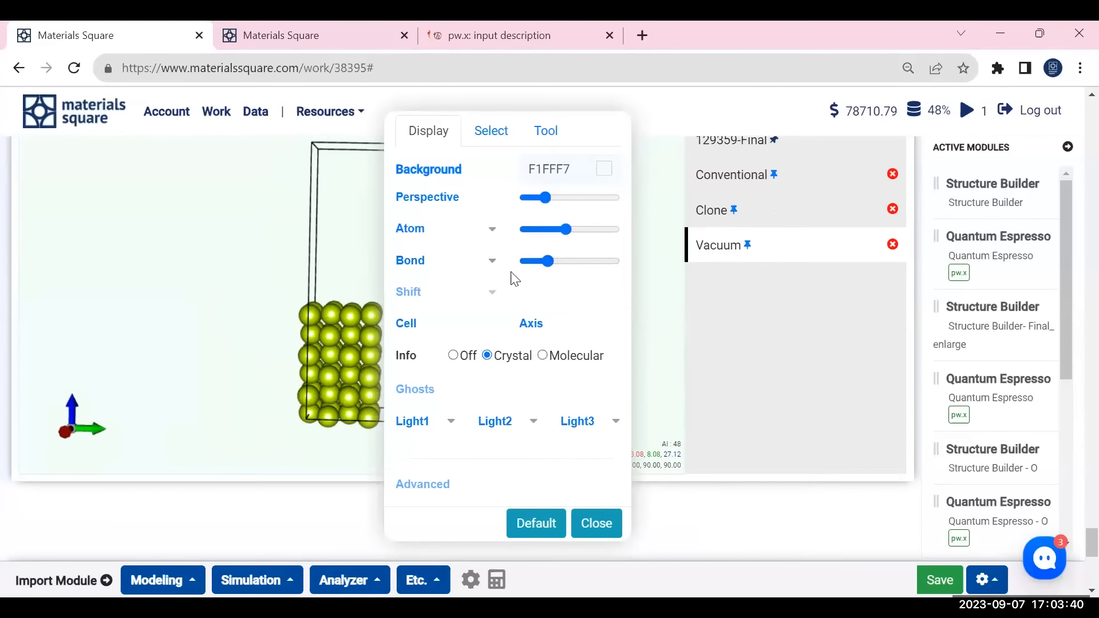
{"action": "left_click", "coordinate": [493, 261]}
{"action": "left_click", "coordinate": [493, 261]}
{"action": "left_click_drag", "start_coordinate": [543, 198], "coordinate": [548, 198]}
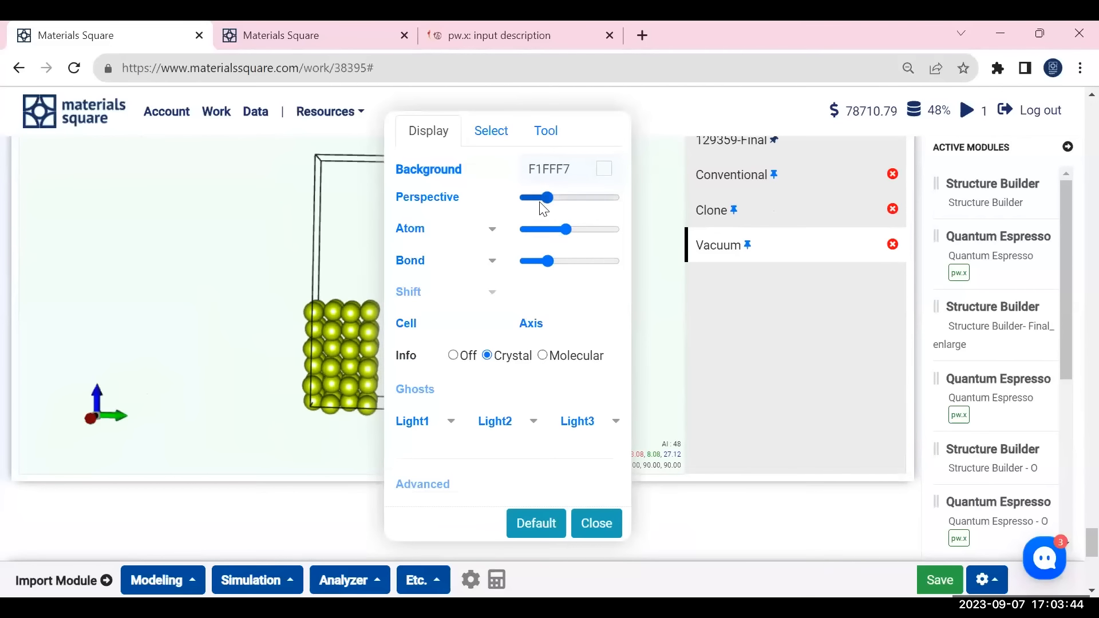
- Change the display colour of the Al atoms to dark blue and review the slab
{"action": "left_click", "coordinate": [490, 234]}
{"action": "left_click", "coordinate": [490, 232]}
{"action": "left_click", "coordinate": [491, 232]}
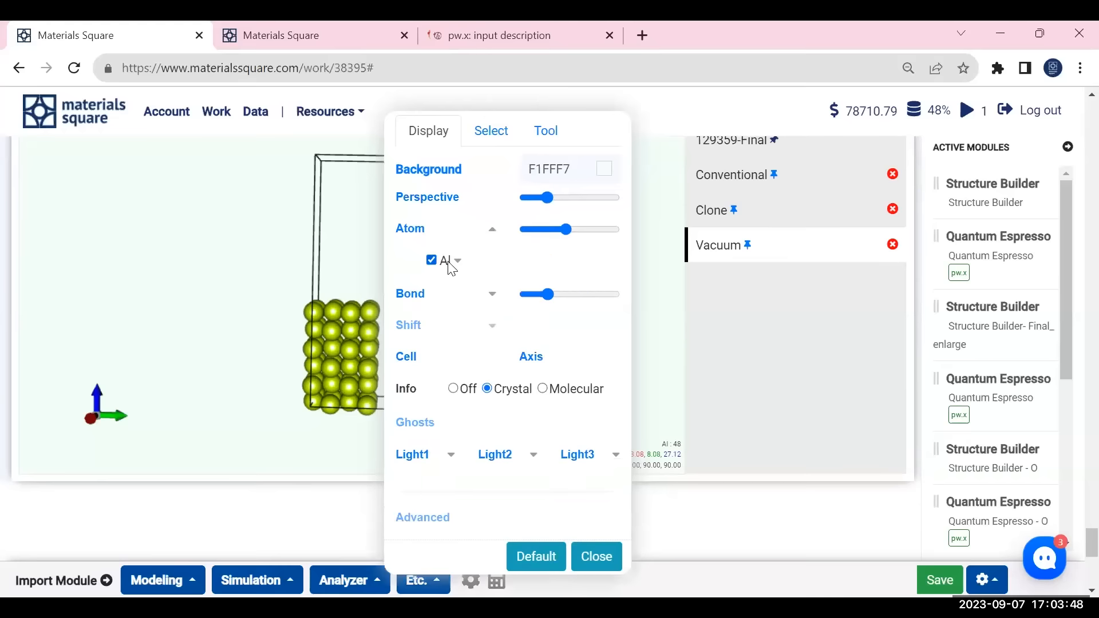
{"action": "left_click", "coordinate": [458, 261]}
{"action": "left_click", "coordinate": [538, 287]}
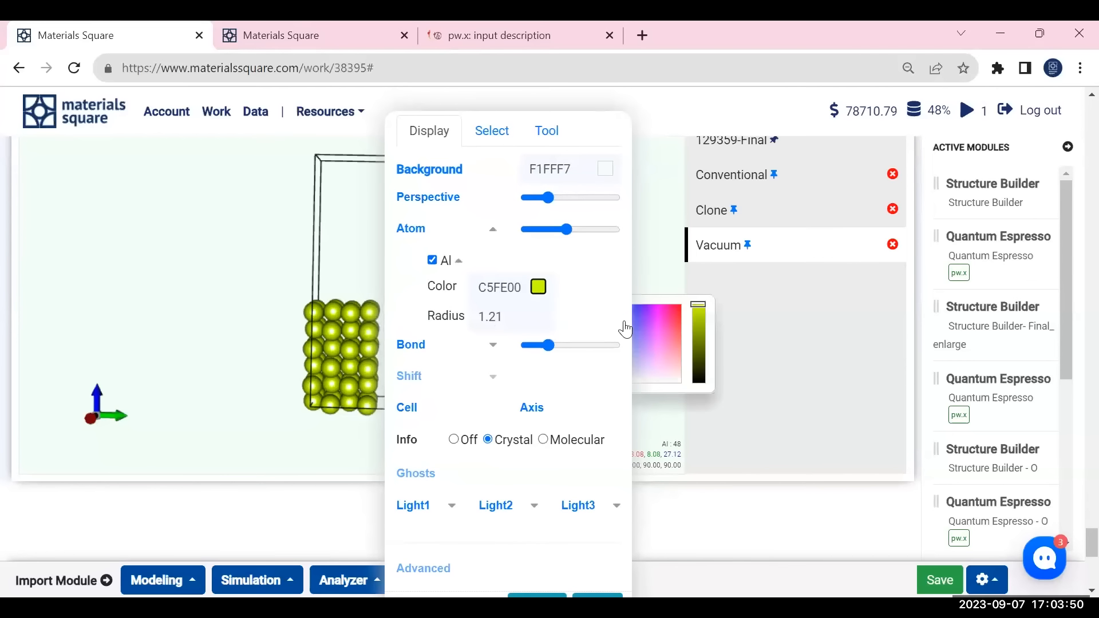
{"action": "left_click", "coordinate": [654, 327]}
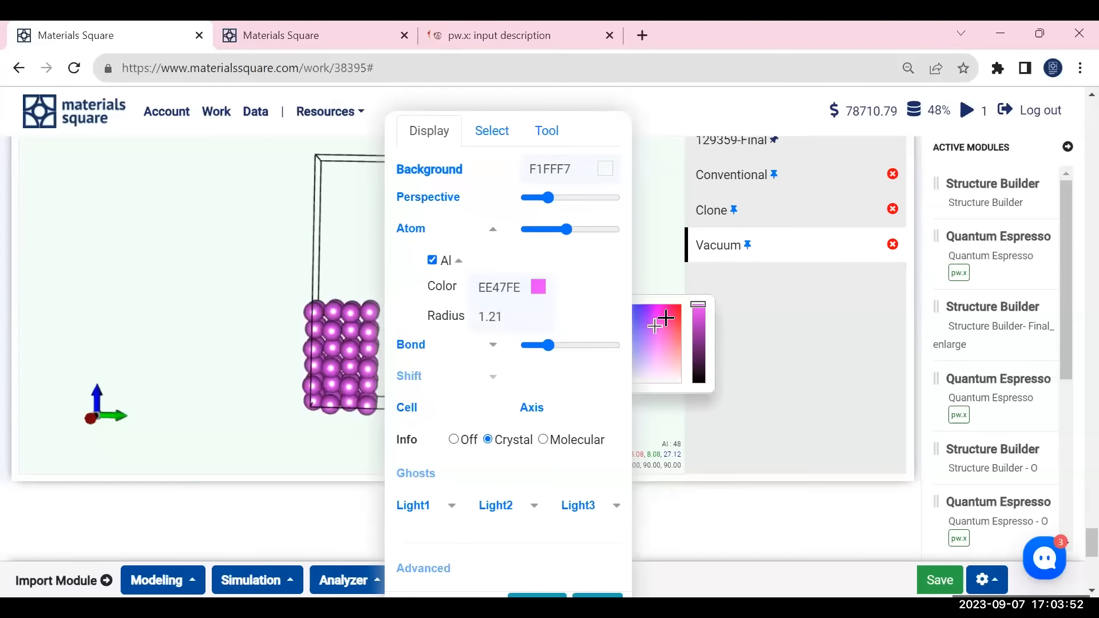
{"action": "scroll", "coordinate": [602, 401], "scroll_direction": "down", "scroll_amount": 1}
{"action": "left_click_drag", "start_coordinate": [650, 243], "coordinate": [638, 229]}
{"action": "left_click", "coordinate": [605, 516]}
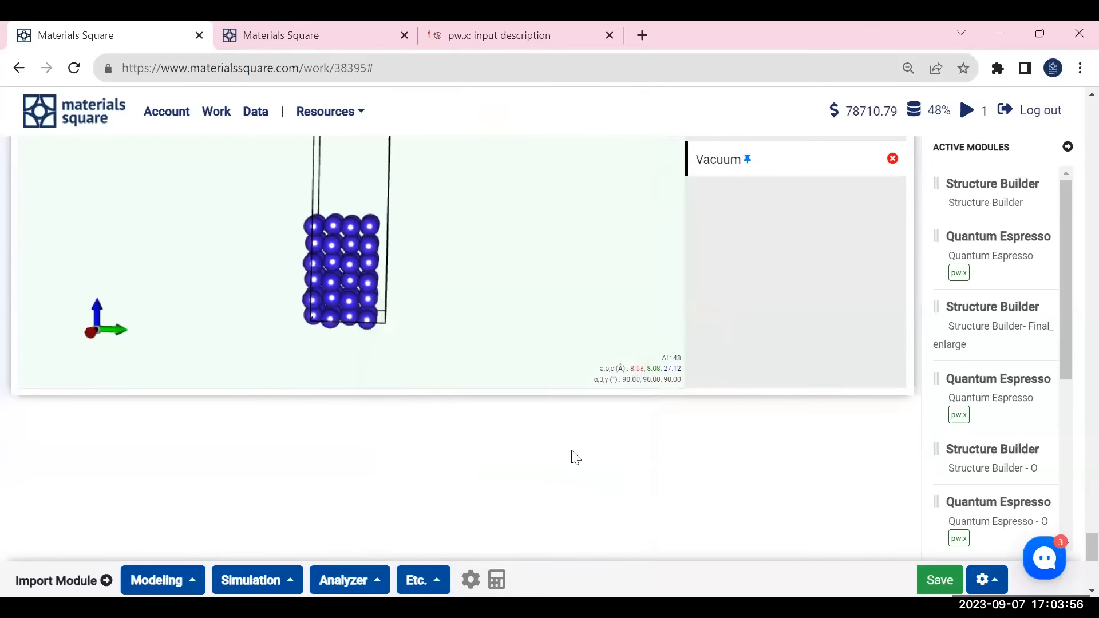
{"action": "scroll", "coordinate": [755, 329], "scroll_direction": "up", "scroll_amount": 1}
{"action": "left_click_drag", "start_coordinate": [341, 238], "coordinate": [356, 261]}
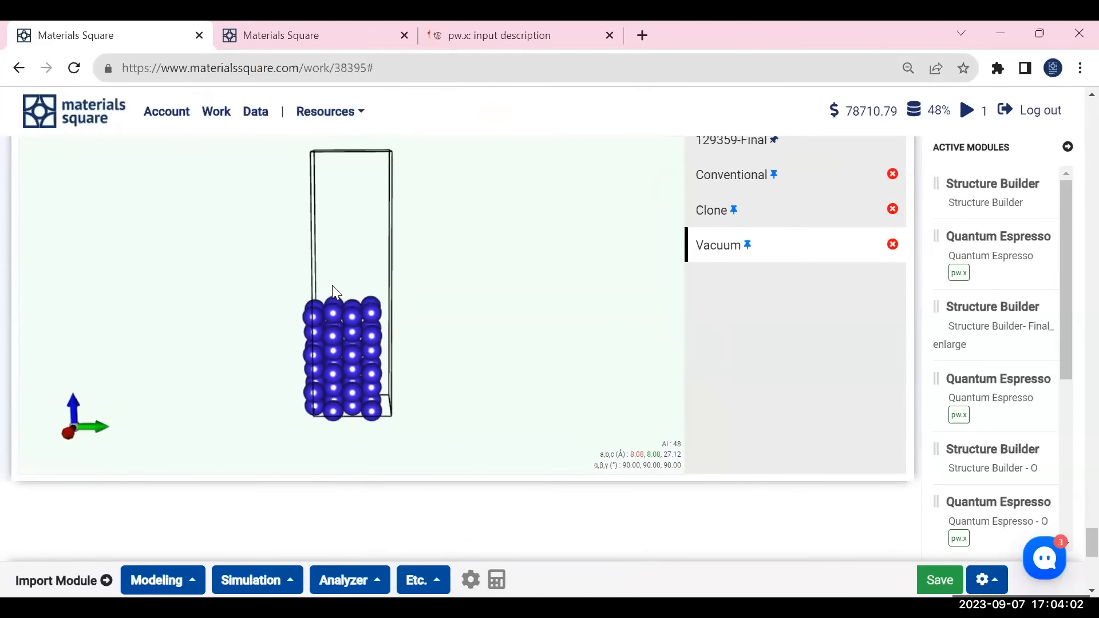
- Step through the Conventional, Clone, Vacuum and Move Atom(s) stages of the Final_enlarge structure, comparing the atom positions before and after the move
{"action": "left_click", "coordinate": [1006, 252]}
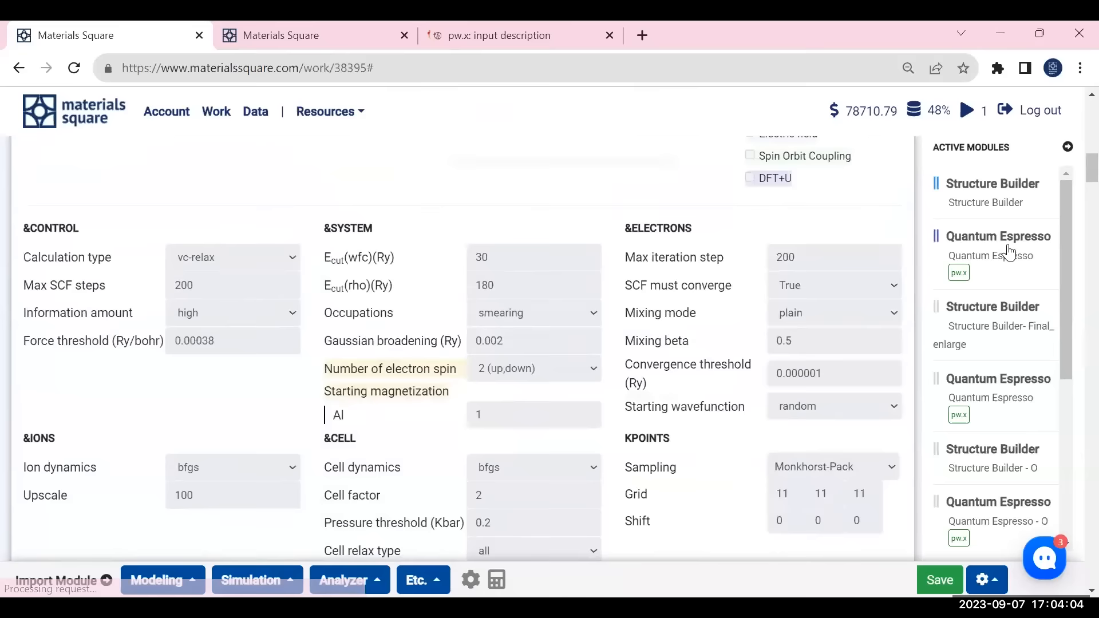
{"action": "scroll", "coordinate": [710, 309], "scroll_direction": "down", "scroll_amount": 9}
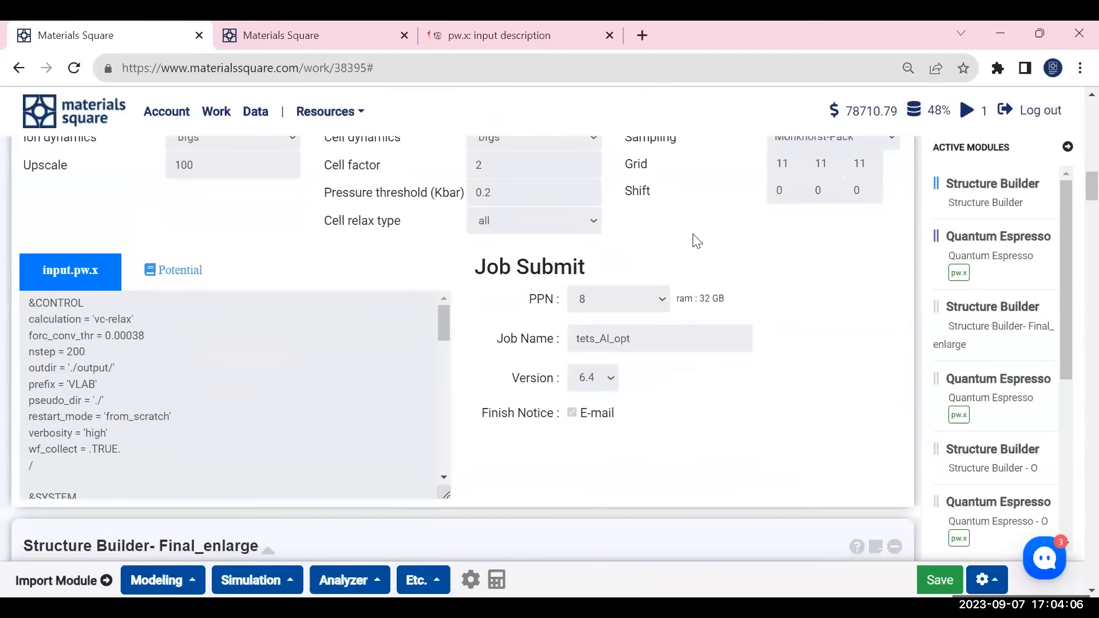
{"action": "left_click", "coordinate": [1008, 333]}
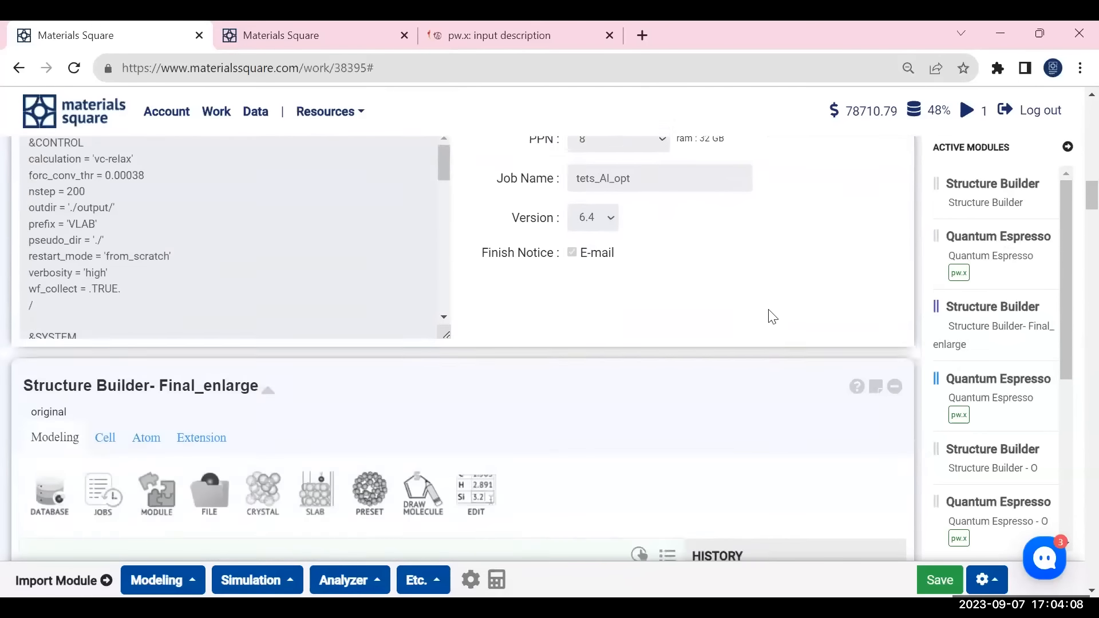
{"action": "scroll", "coordinate": [764, 335], "scroll_direction": "down", "scroll_amount": 3}
{"action": "left_click", "coordinate": [728, 264]}
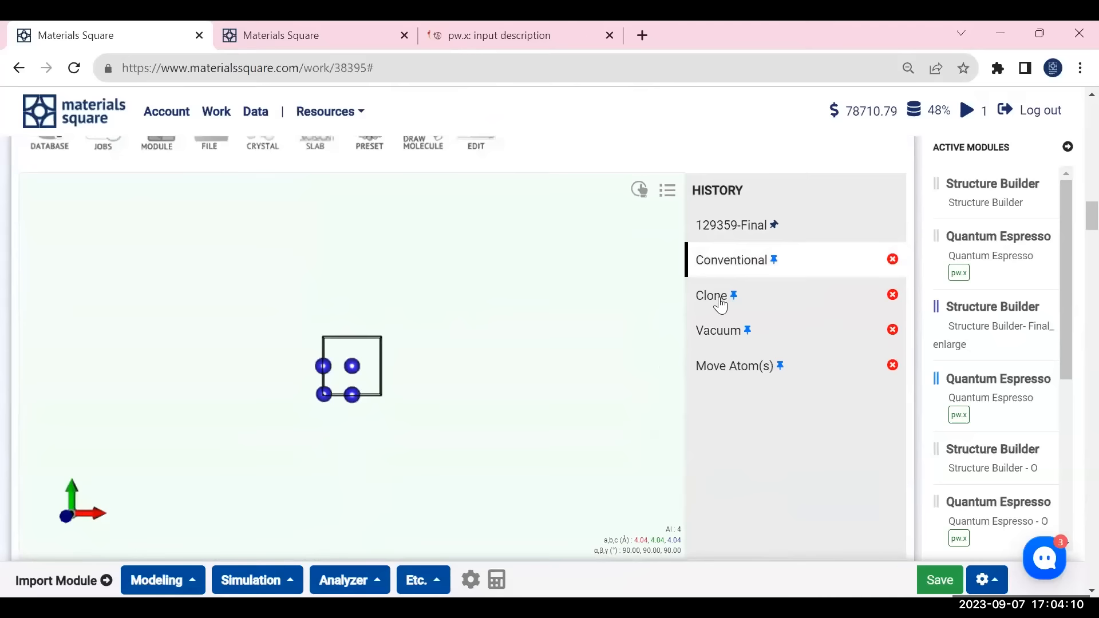
{"action": "left_click", "coordinate": [719, 298]}
{"action": "left_click", "coordinate": [726, 342]}
{"action": "left_click_drag", "start_coordinate": [350, 332], "coordinate": [343, 309]}
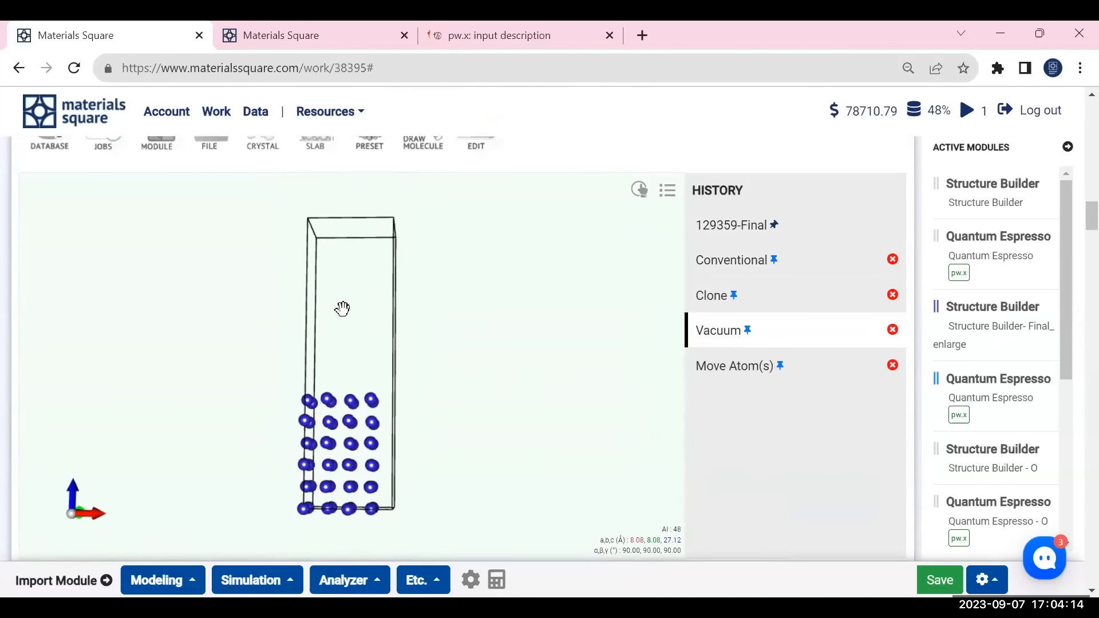
{"action": "left_click", "coordinate": [733, 368]}
{"action": "left_click", "coordinate": [724, 335]}
{"action": "left_click", "coordinate": [723, 381]}
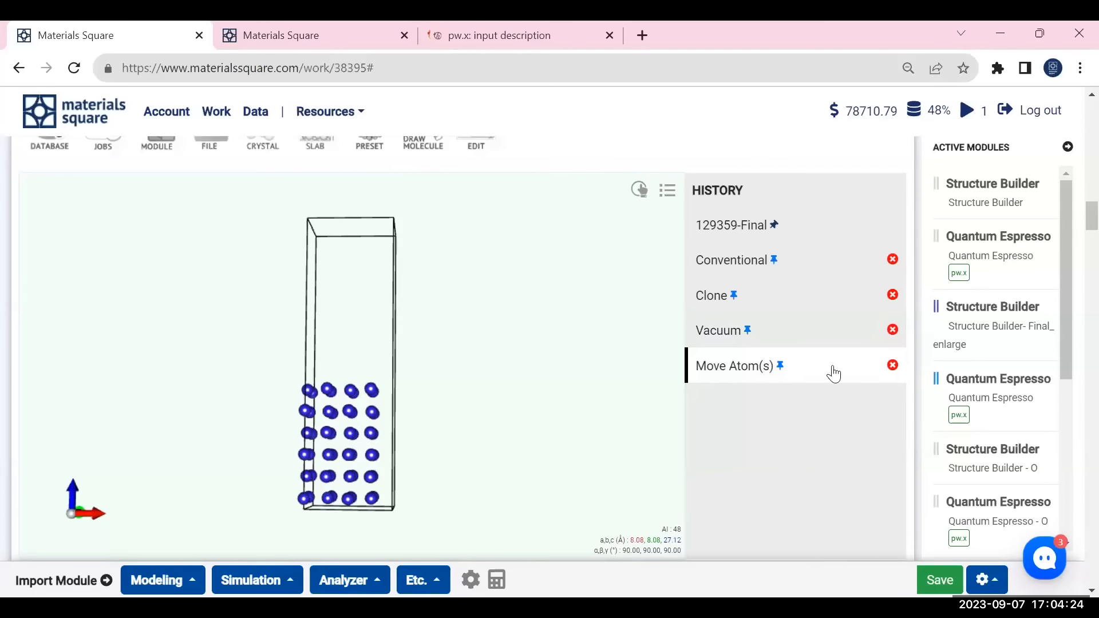
{"action": "left_click_drag", "start_coordinate": [393, 334], "coordinate": [395, 306]}
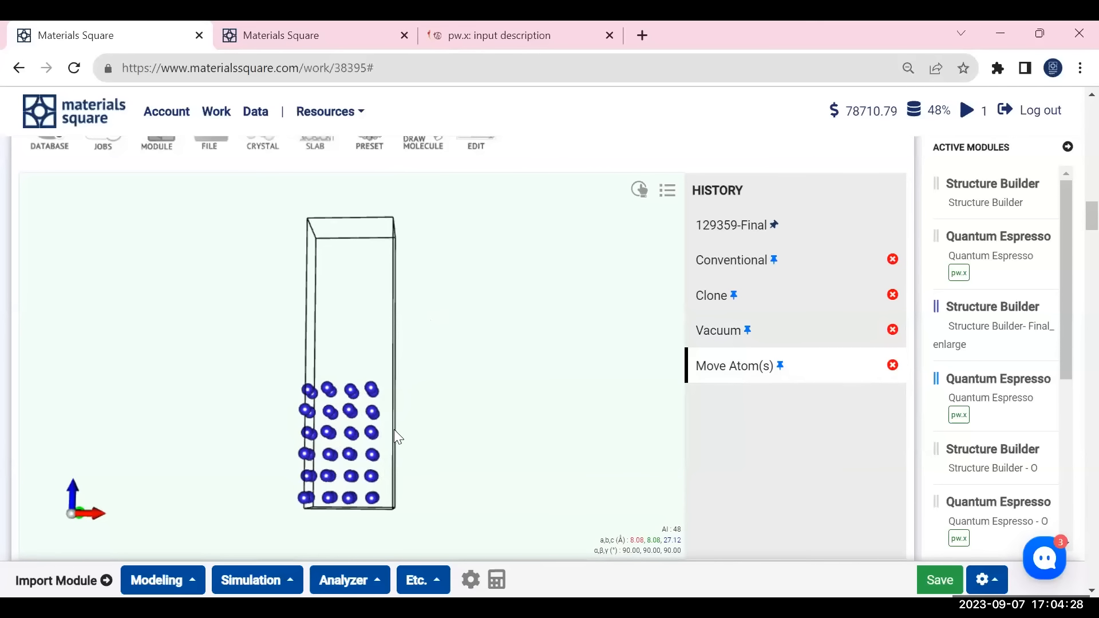
- Examine the template options, calculation parameters and k-point grid of the finished original Al surface relaxation
{"action": "left_click", "coordinate": [989, 395]}
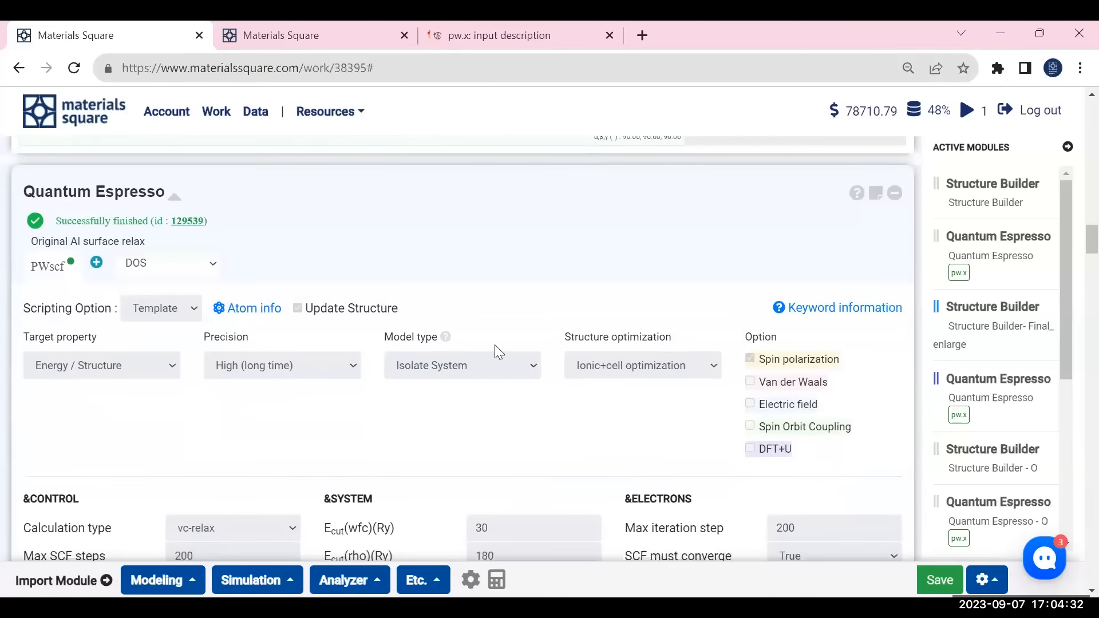
{"action": "scroll", "coordinate": [526, 297], "scroll_direction": "down", "scroll_amount": 2}
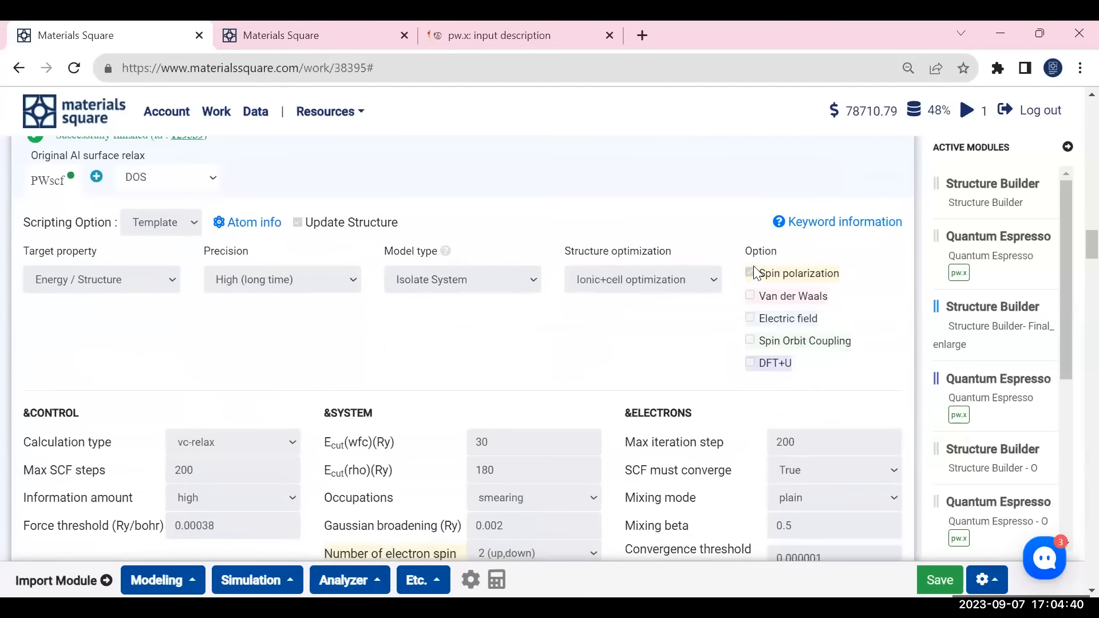
{"action": "scroll", "coordinate": [727, 286], "scroll_direction": "down", "scroll_amount": 2}
{"action": "scroll", "coordinate": [728, 286], "scroll_direction": "down", "scroll_amount": 4}
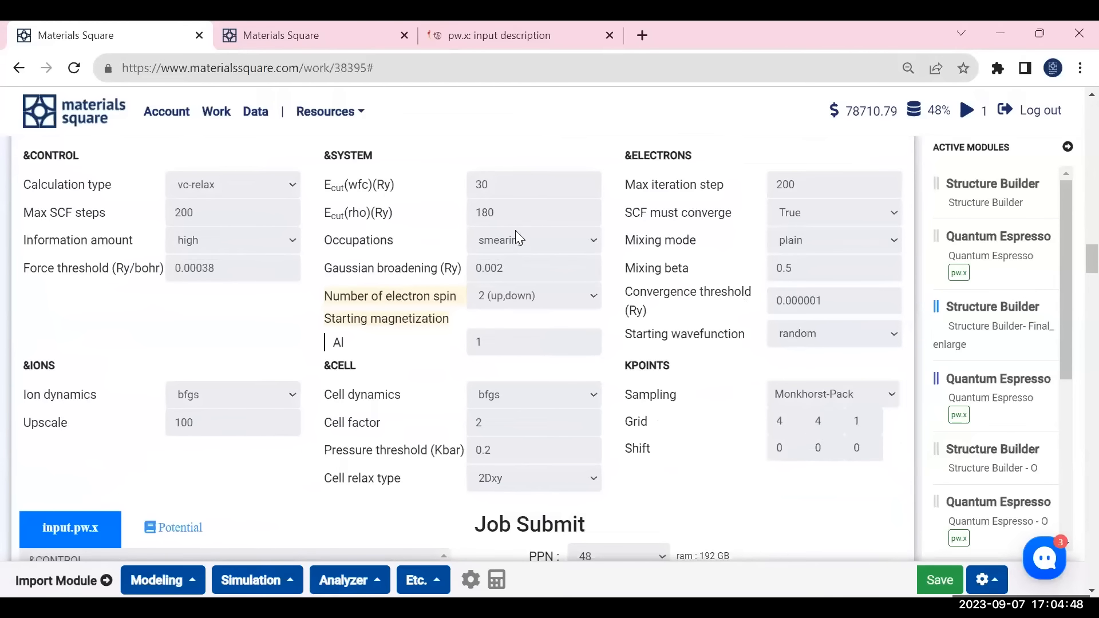
{"action": "left_click", "coordinate": [271, 27]}
{"action": "left_click", "coordinate": [194, 41]}
- Return to the newly built Al slab with vacuum and attach a general Quantum Espresso module to it
{"action": "left_click_drag", "start_coordinate": [1066, 330], "coordinate": [1066, 488]}
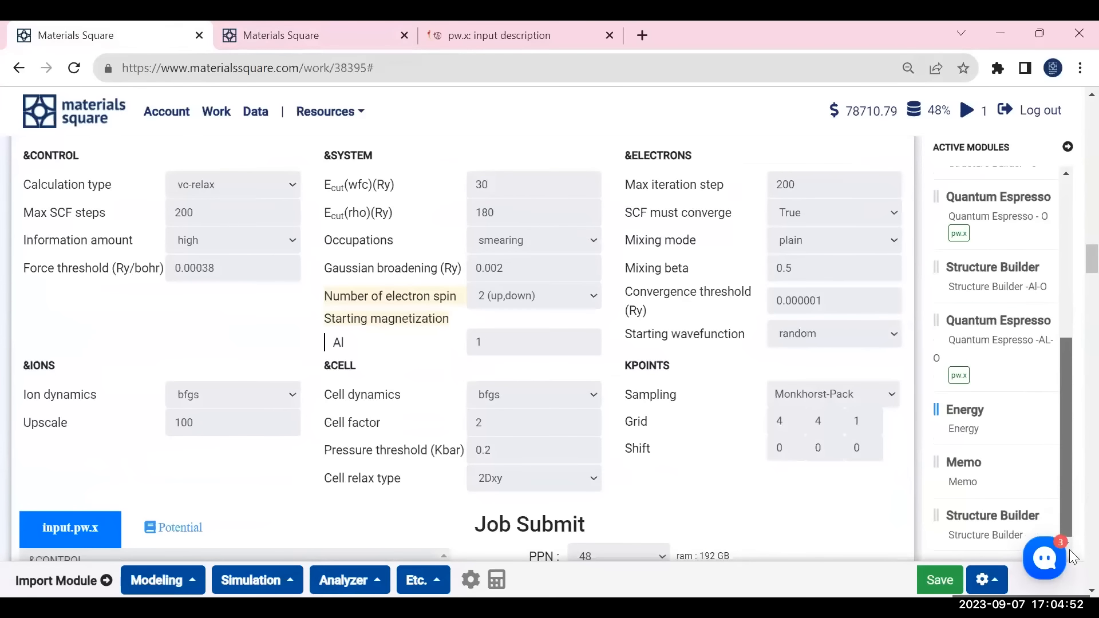
{"action": "left_click", "coordinate": [983, 534]}
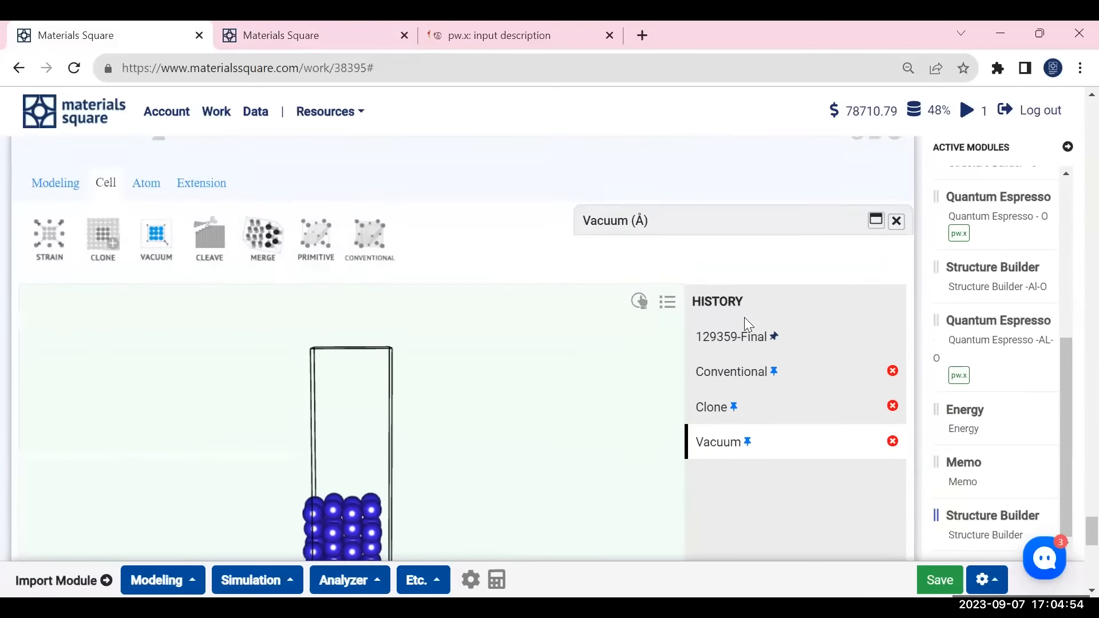
{"action": "left_click", "coordinate": [279, 581]}
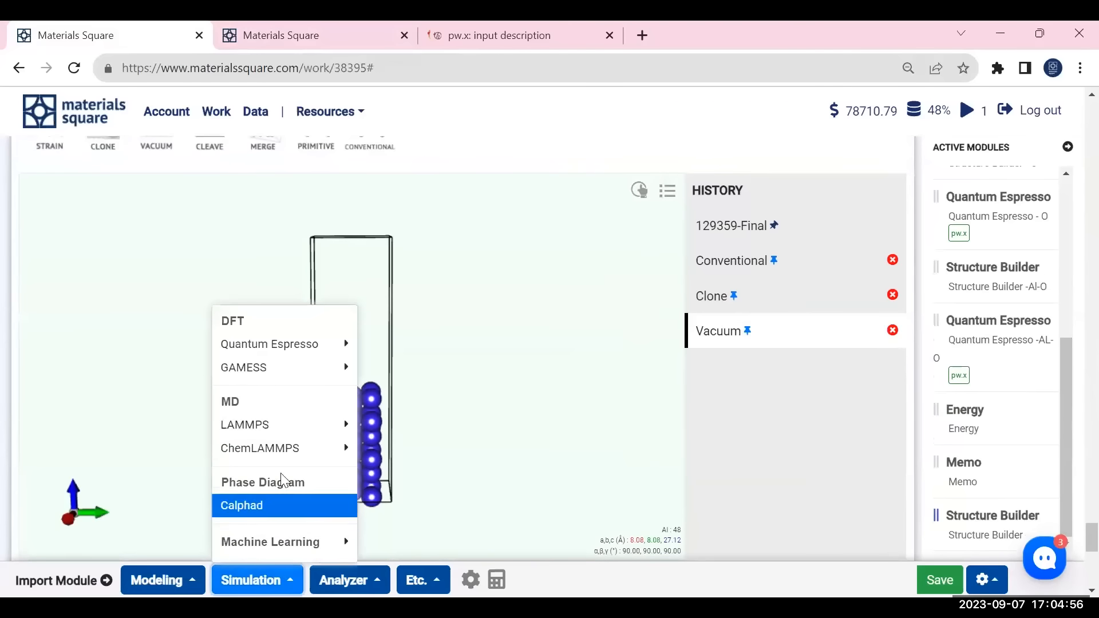
{"action": "left_click", "coordinate": [302, 346]}
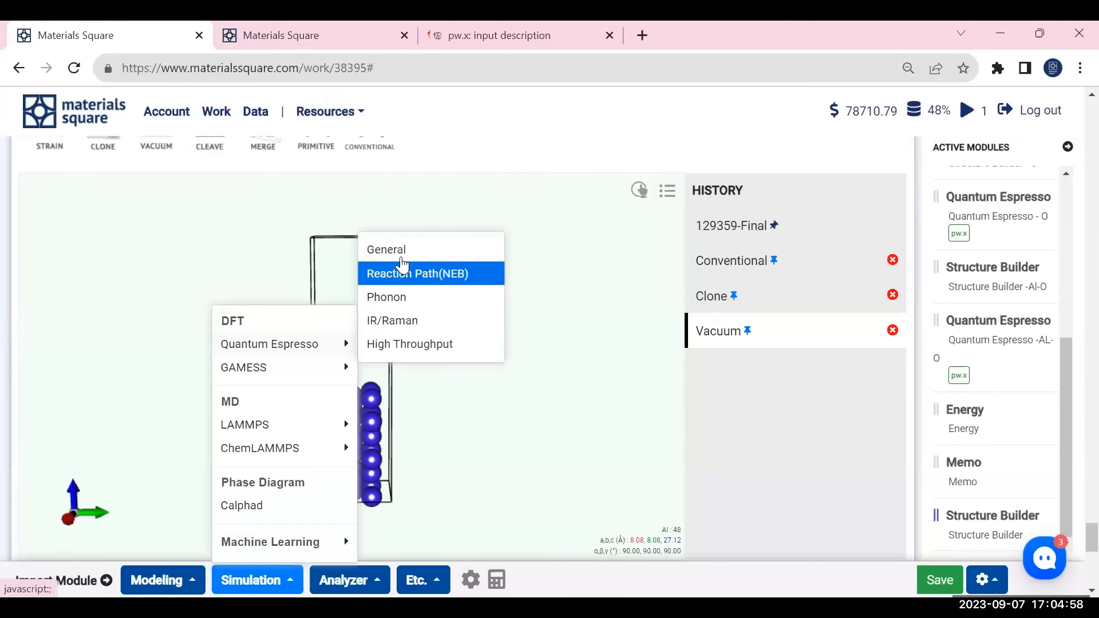
{"action": "left_click", "coordinate": [402, 250]}
{"action": "left_click", "coordinate": [560, 408]}
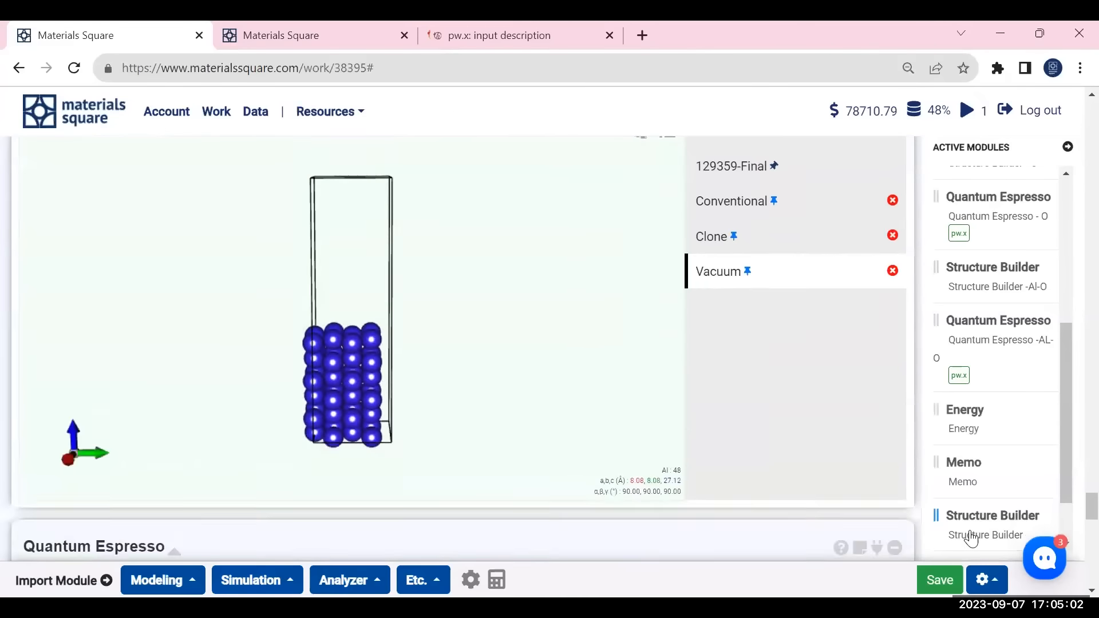
- Set the slab calculation to High (long time) precision, Isolate System model and Ionic+cell optimization, with Spin polarization enabled
{"action": "left_click", "coordinate": [419, 353]}
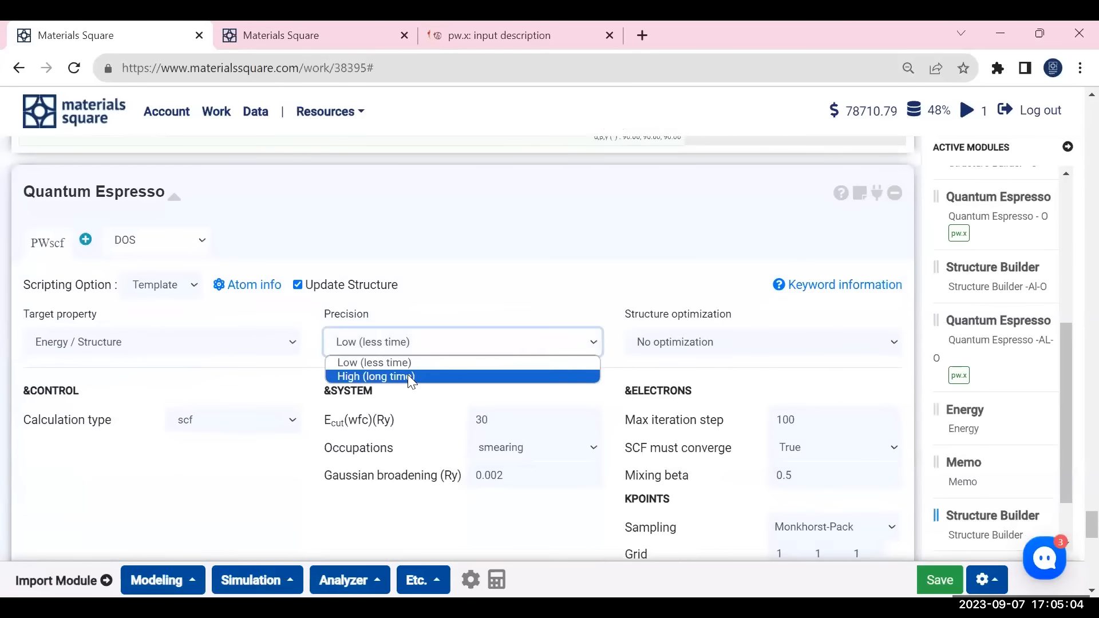
{"action": "left_click", "coordinate": [408, 375]}
{"action": "left_click", "coordinate": [494, 342]}
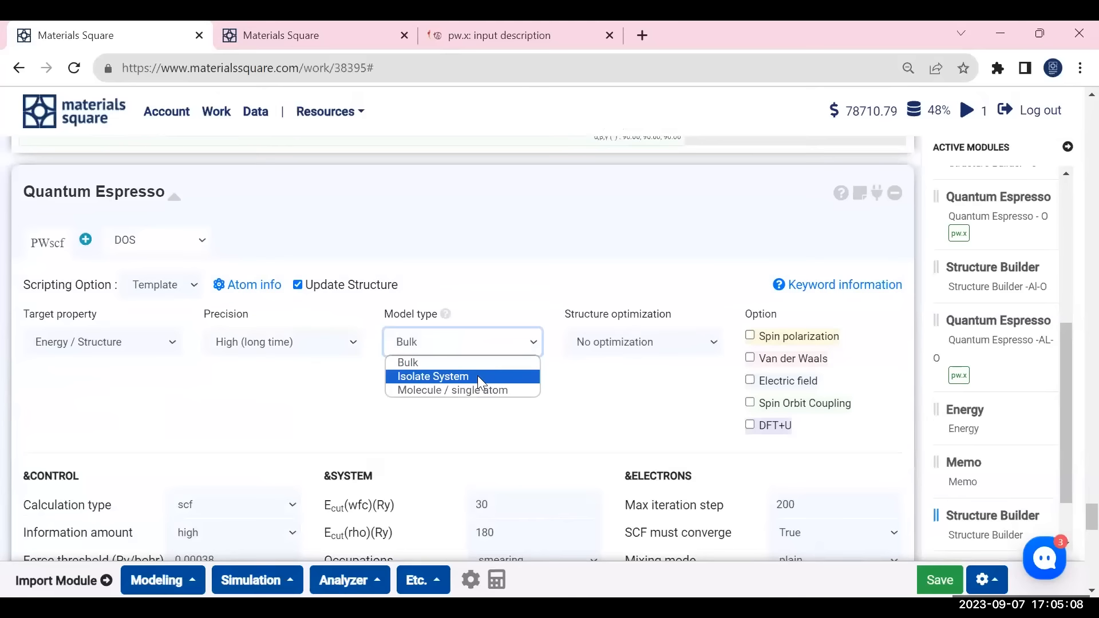
{"action": "left_click", "coordinate": [477, 375]}
{"action": "left_click", "coordinate": [627, 353]}
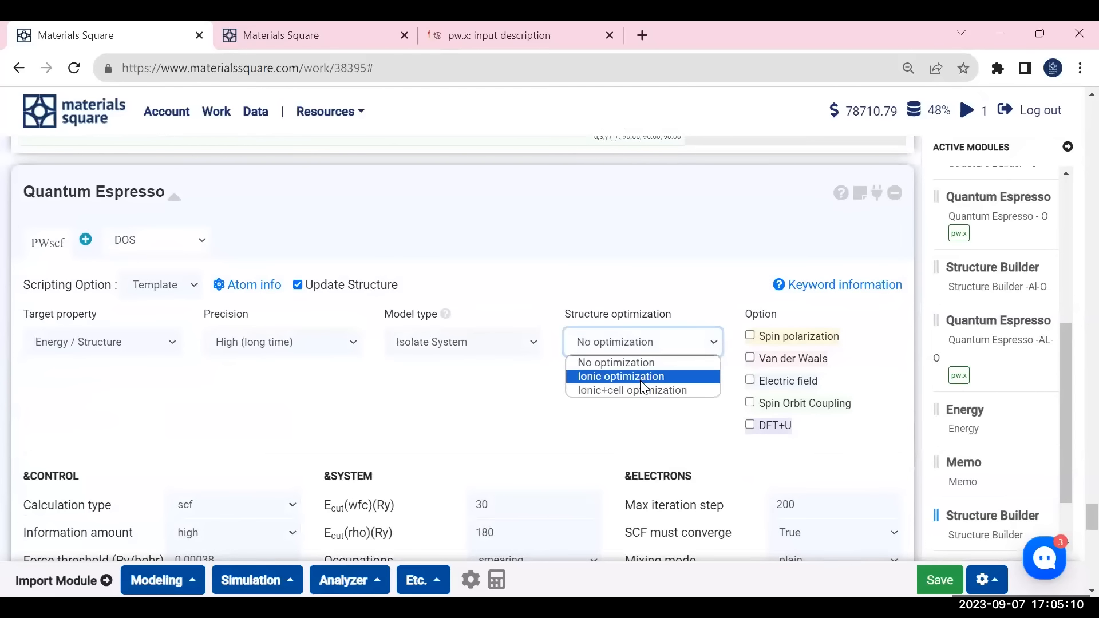
{"action": "left_click", "coordinate": [643, 390]}
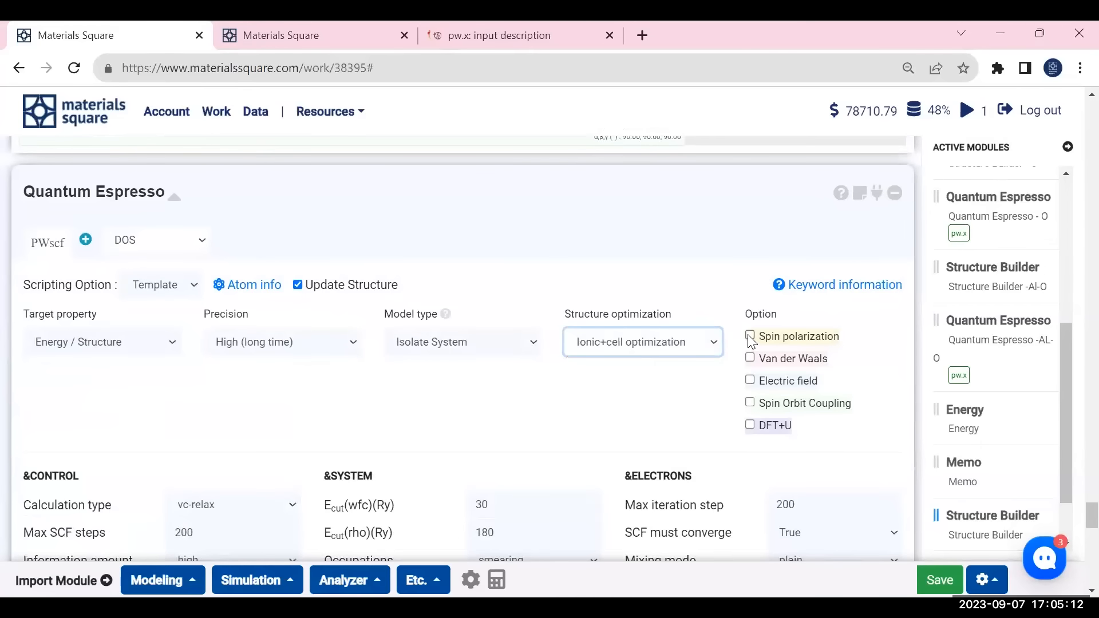
{"action": "left_click", "coordinate": [750, 336]}
- Start the slab relaxation under the job name Al001_Opt and check the list of running jobs
{"action": "scroll", "coordinate": [716, 361], "scroll_direction": "down", "scroll_amount": 2}
{"action": "scroll", "coordinate": [710, 367], "scroll_direction": "down", "scroll_amount": 4}
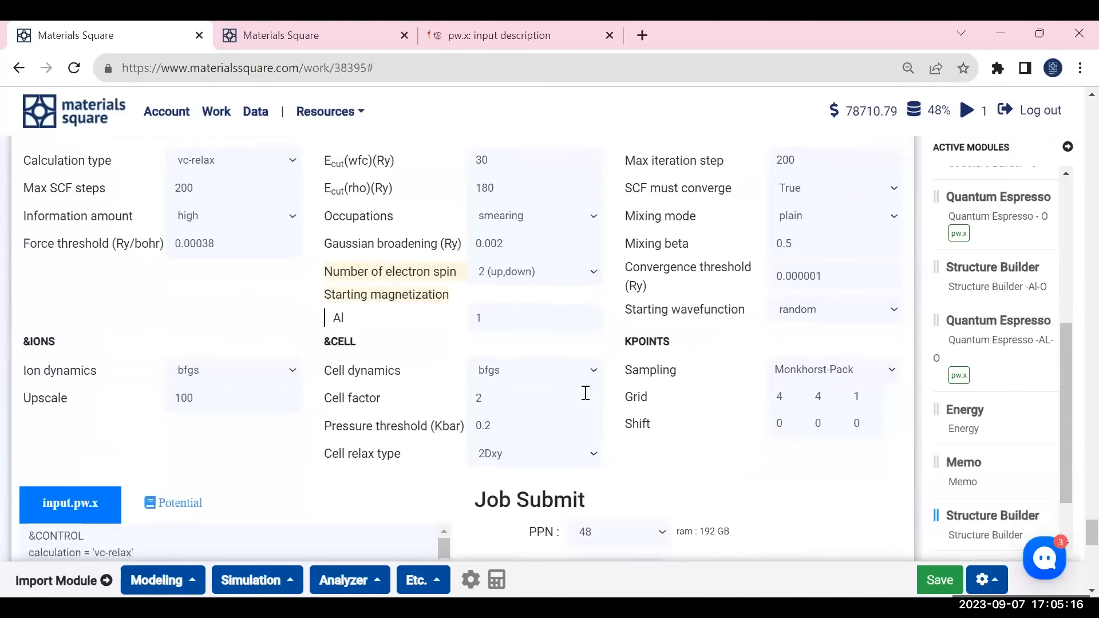
{"action": "scroll", "coordinate": [584, 392], "scroll_direction": "down", "scroll_amount": 3}
{"action": "left_click", "coordinate": [628, 447]}
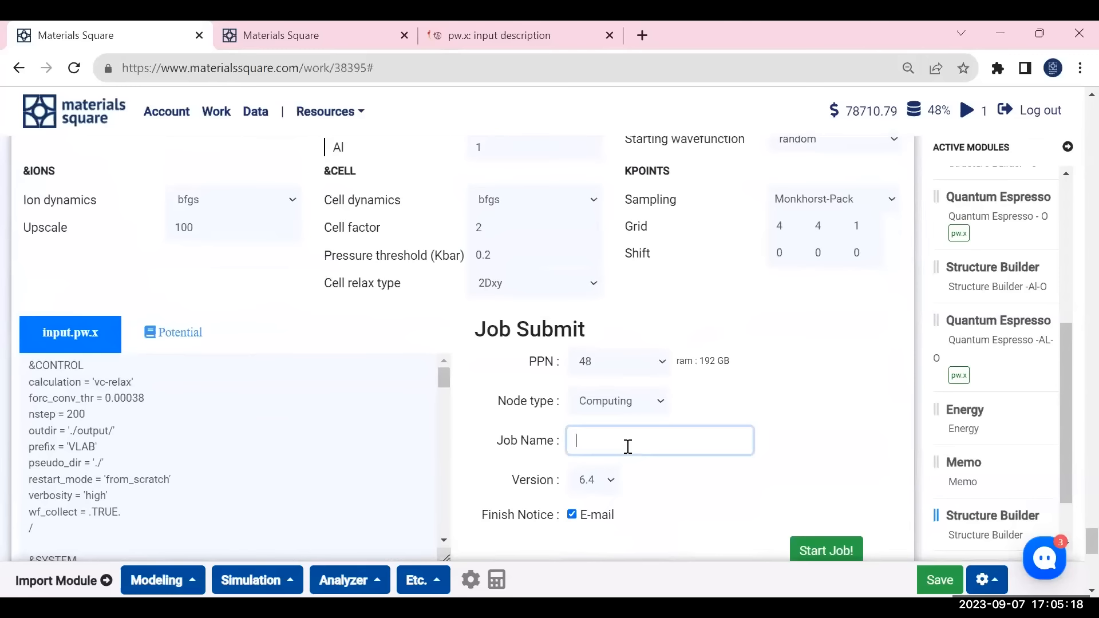
{"action": "type", "text": "001_Opt"}
{"action": "left_click", "coordinate": [835, 542]}
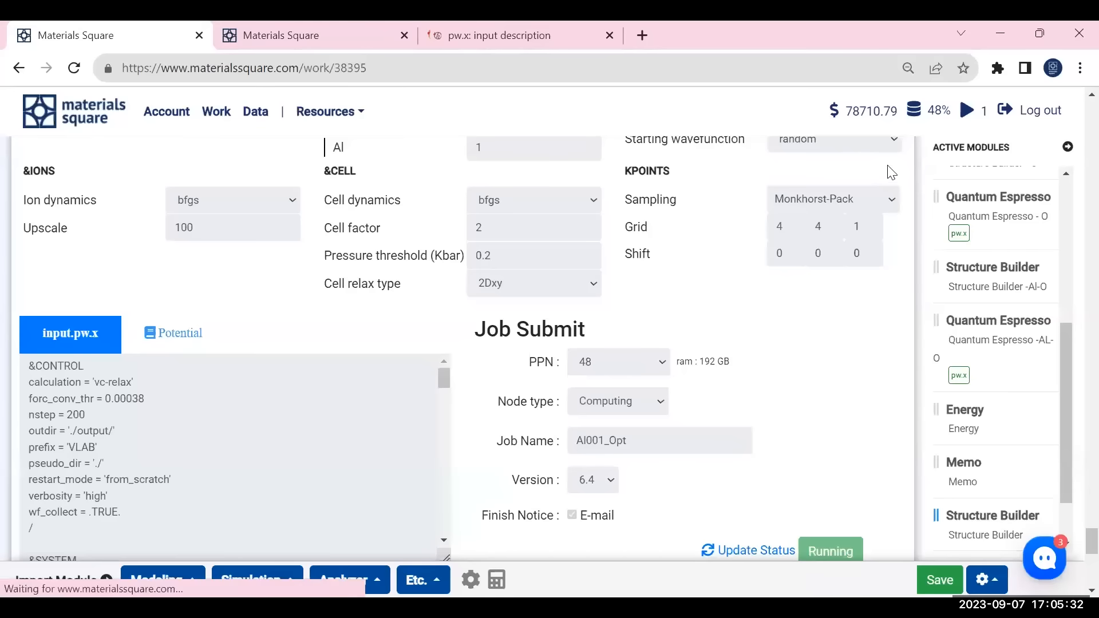
{"action": "left_click", "coordinate": [969, 110]}
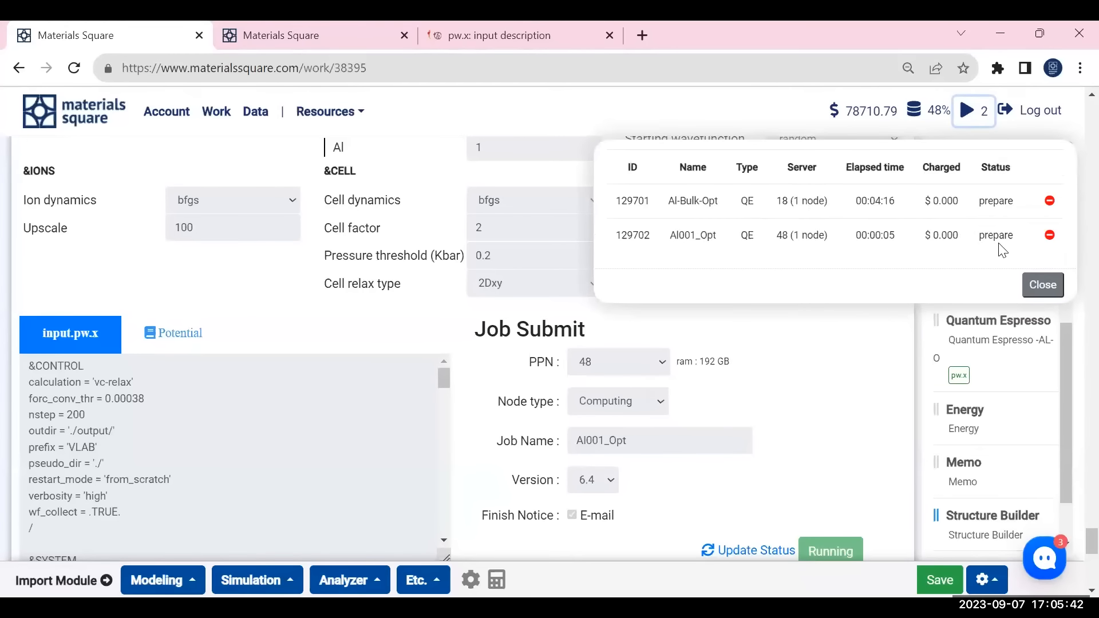
{"action": "left_click", "coordinate": [973, 113]}
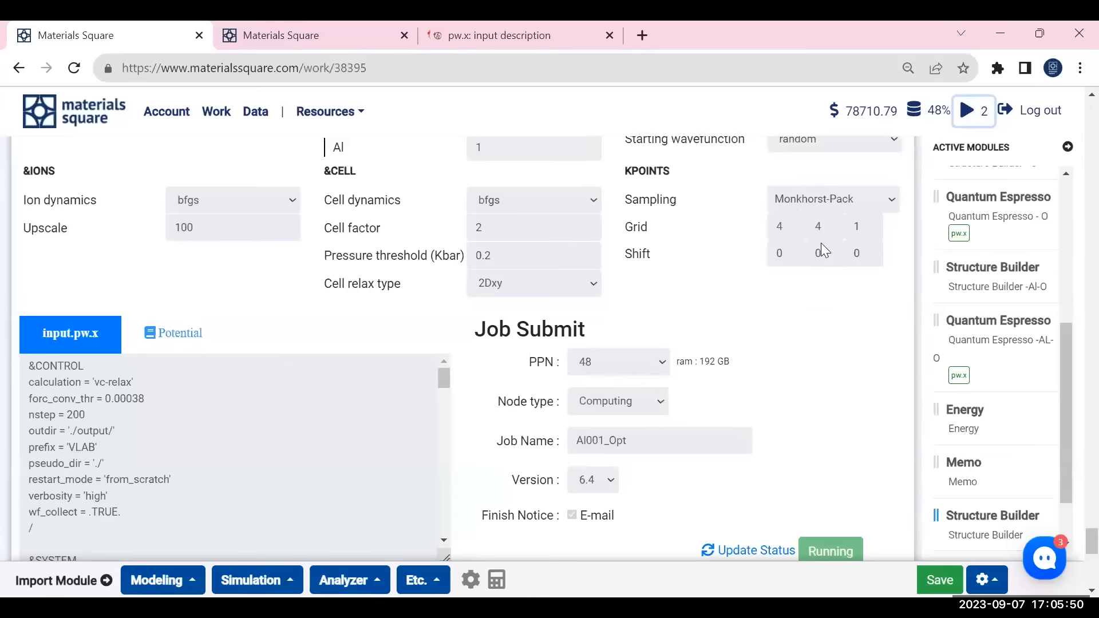
- Step through the Add Atom(s), Vacuum and Manual Edit stages of the single O structure, examining the atom's position in the cell
{"action": "left_click", "coordinate": [1025, 340]}
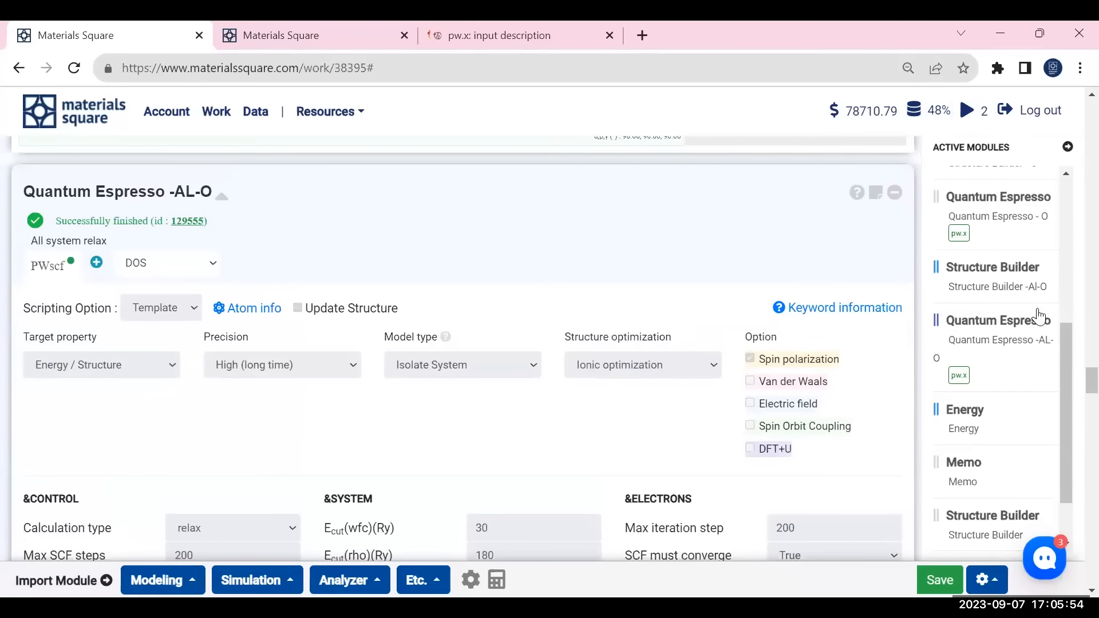
{"action": "scroll", "coordinate": [1038, 312], "scroll_direction": "down", "scroll_amount": 2}
{"action": "scroll", "coordinate": [999, 286], "scroll_direction": "up", "scroll_amount": 3}
{"action": "scroll", "coordinate": [999, 287], "scroll_direction": "up", "scroll_amount": 3}
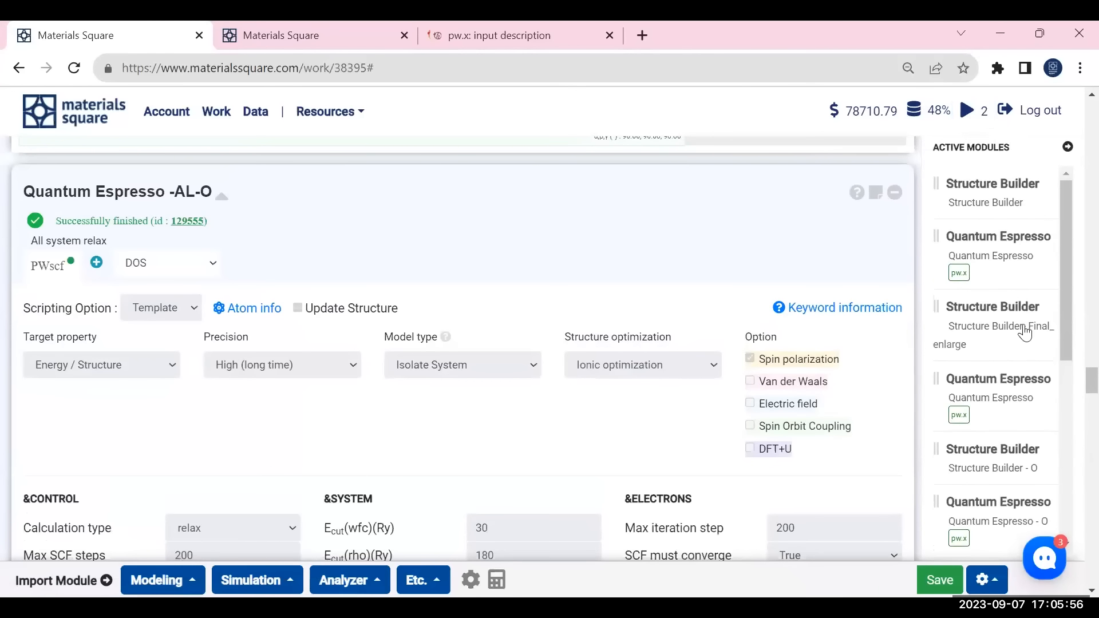
{"action": "left_click", "coordinate": [1010, 461]}
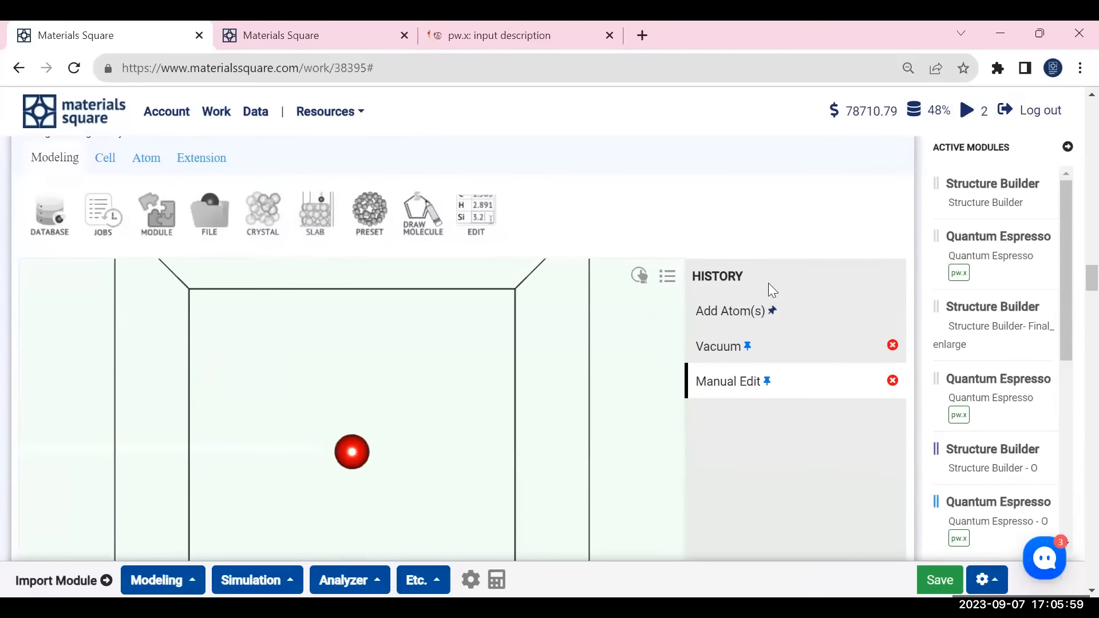
{"action": "left_click", "coordinate": [733, 312]}
{"action": "left_click_drag", "start_coordinate": [330, 358], "coordinate": [355, 428]}
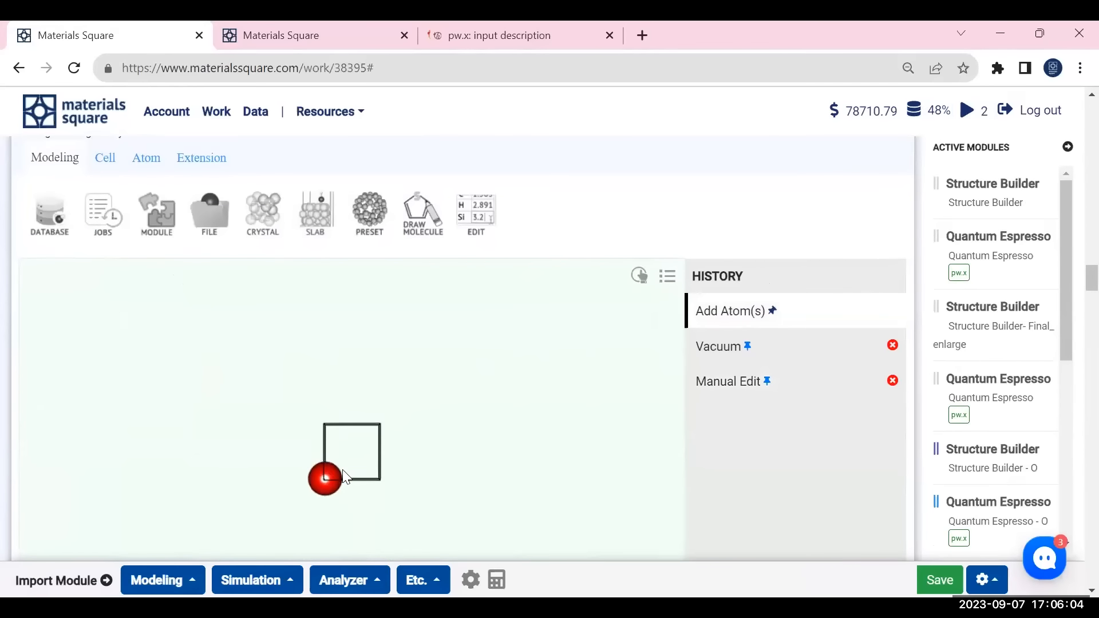
{"action": "left_click", "coordinate": [723, 346]}
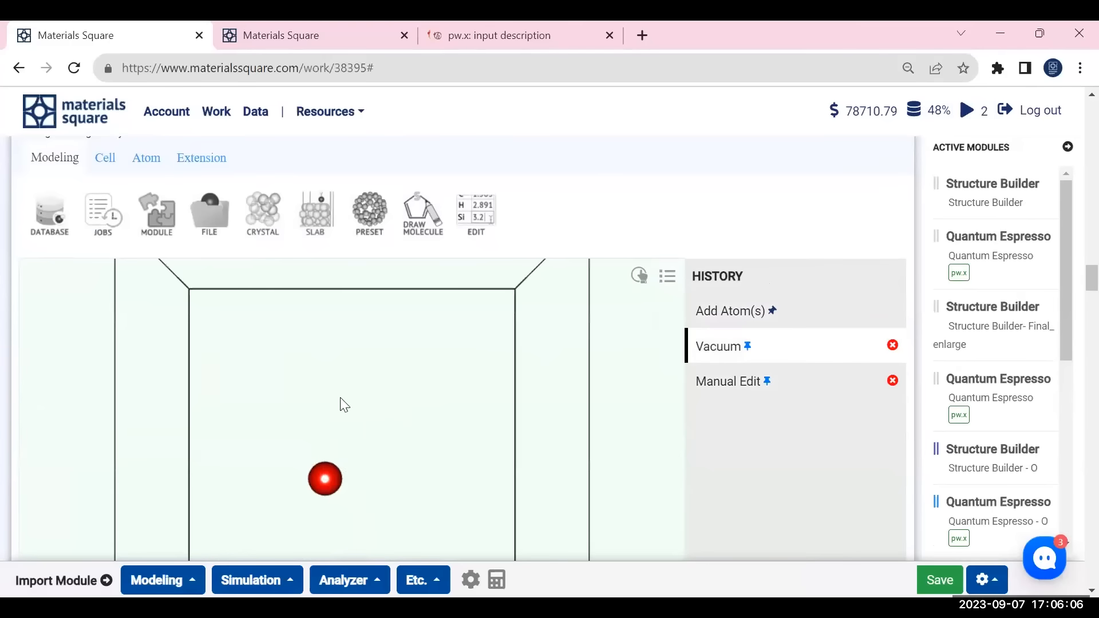
{"action": "left_click_drag", "start_coordinate": [343, 369], "coordinate": [336, 493]}
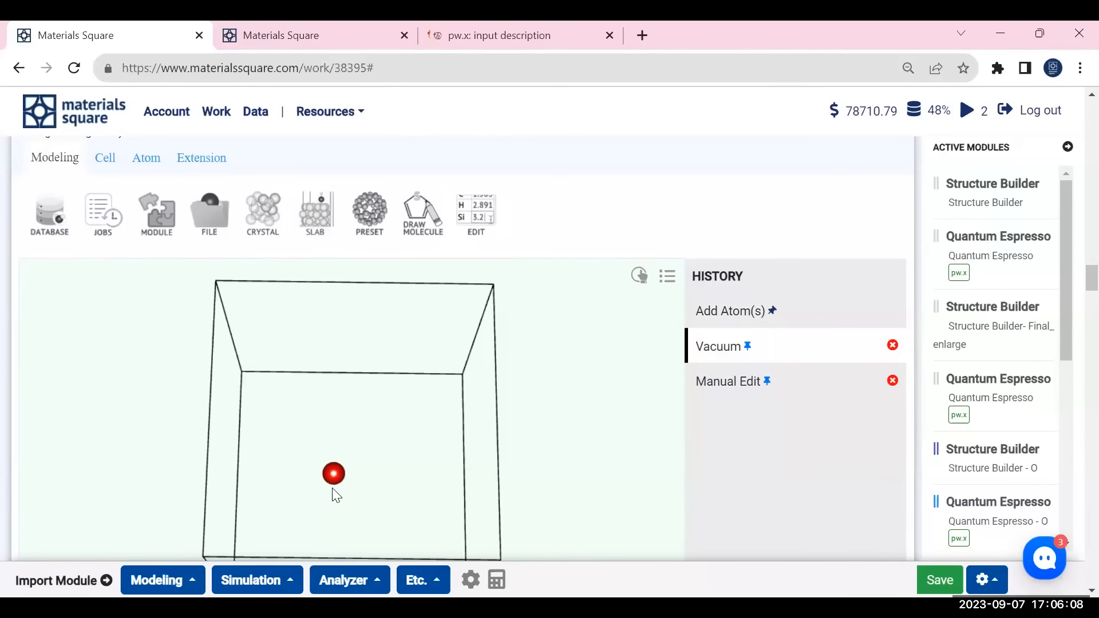
{"action": "left_click", "coordinate": [726, 393]}
{"action": "left_click_drag", "start_coordinate": [344, 393], "coordinate": [357, 463]}
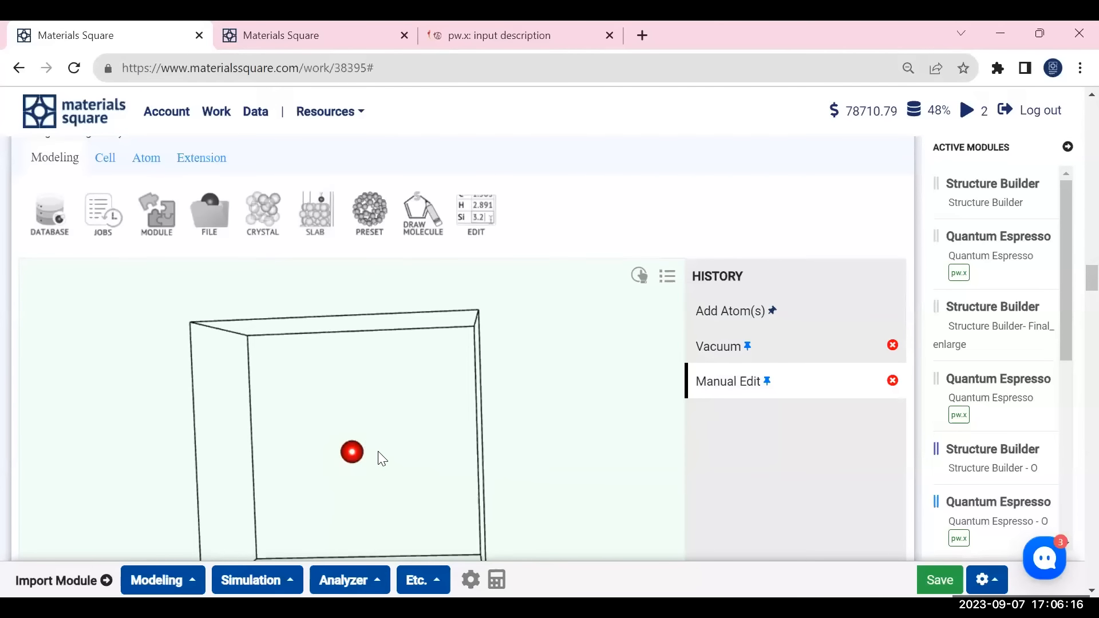
- Examine the Quantum Espresso settings of the single O atom calculation, including its model type, optimization, spin polarization and k-point grid
{"action": "left_click", "coordinate": [1008, 390]}
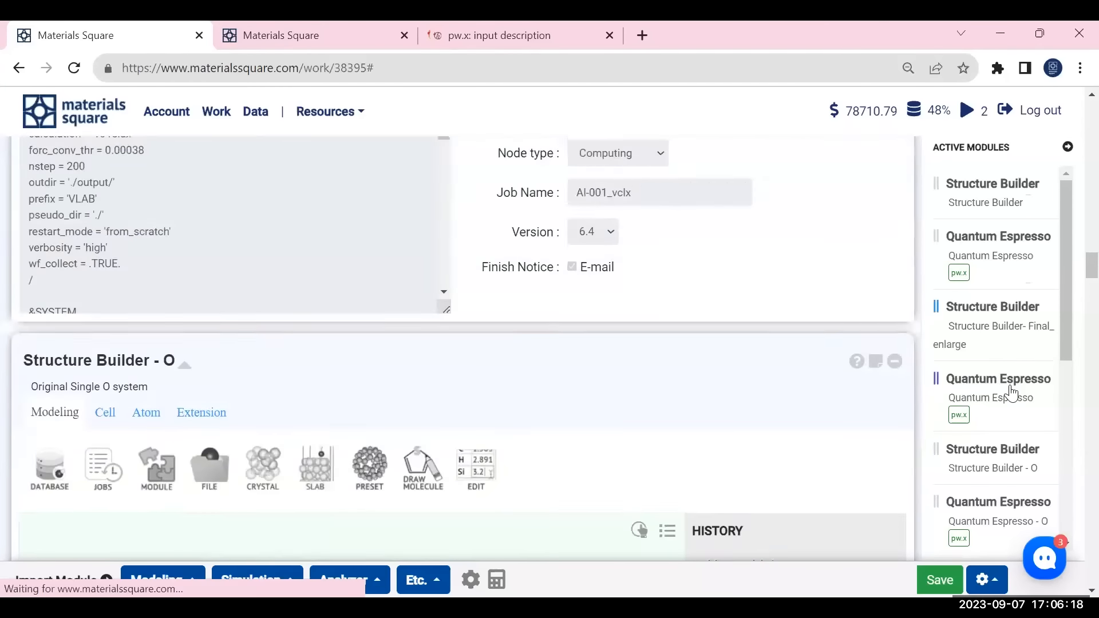
{"action": "left_click", "coordinate": [999, 520]}
{"action": "scroll", "coordinate": [710, 339], "scroll_direction": "down", "scroll_amount": 3}
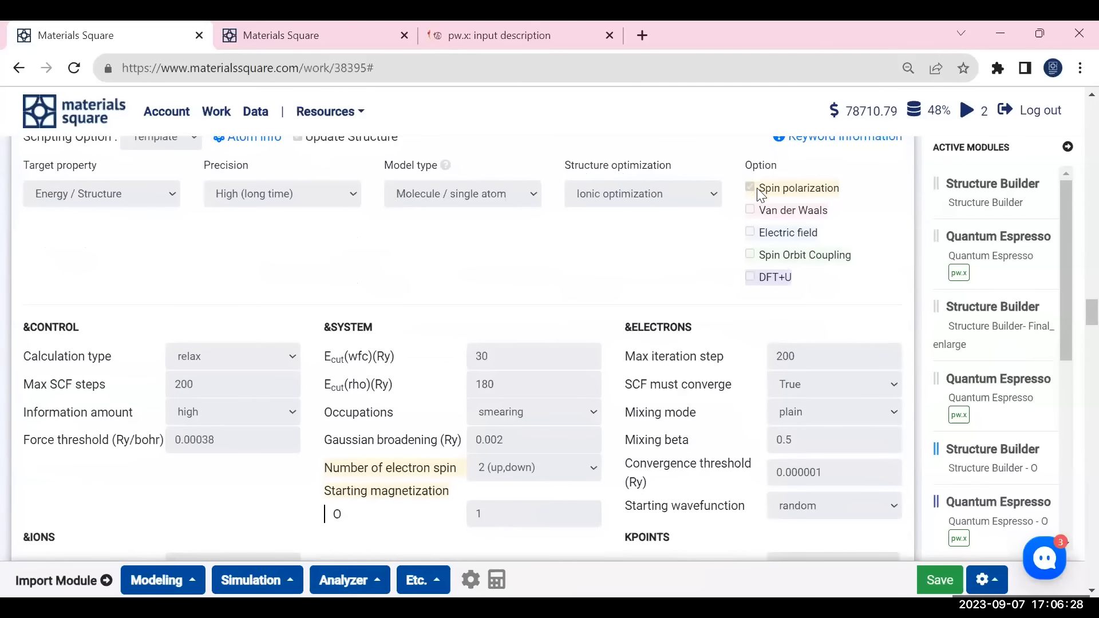
{"action": "scroll", "coordinate": [818, 371], "scroll_direction": "down", "scroll_amount": 3}
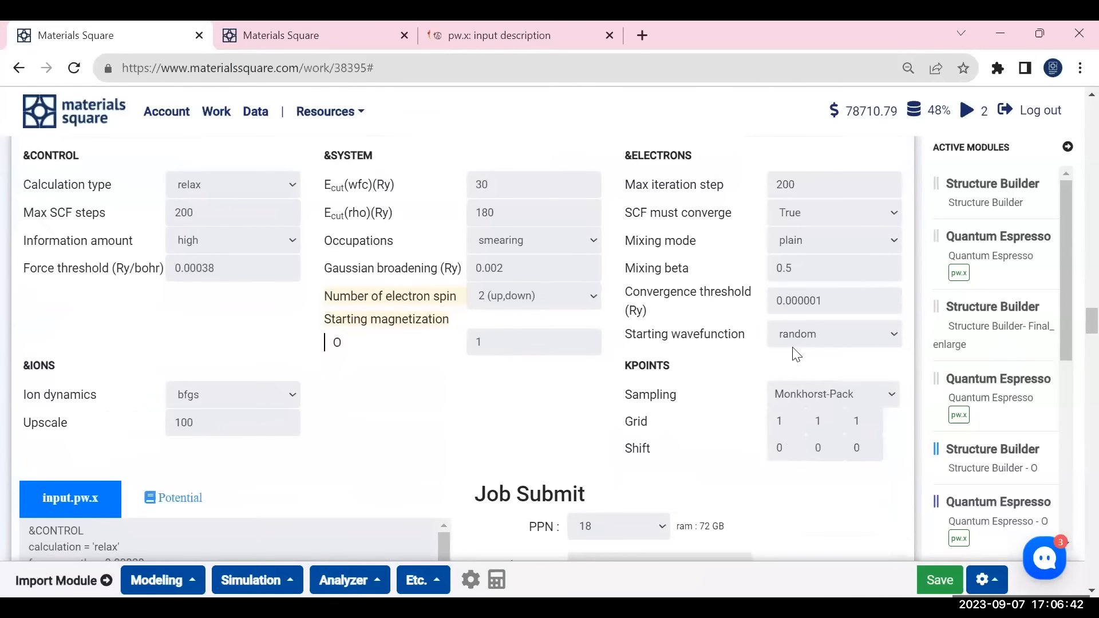
- Switch to the bulk Al work, search the Materials Project crystals for formula O and load the P4/mmm structure mp-1056059
{"action": "left_click", "coordinate": [323, 36]}
{"action": "scroll", "coordinate": [724, 304], "scroll_direction": "up", "scroll_amount": 5}
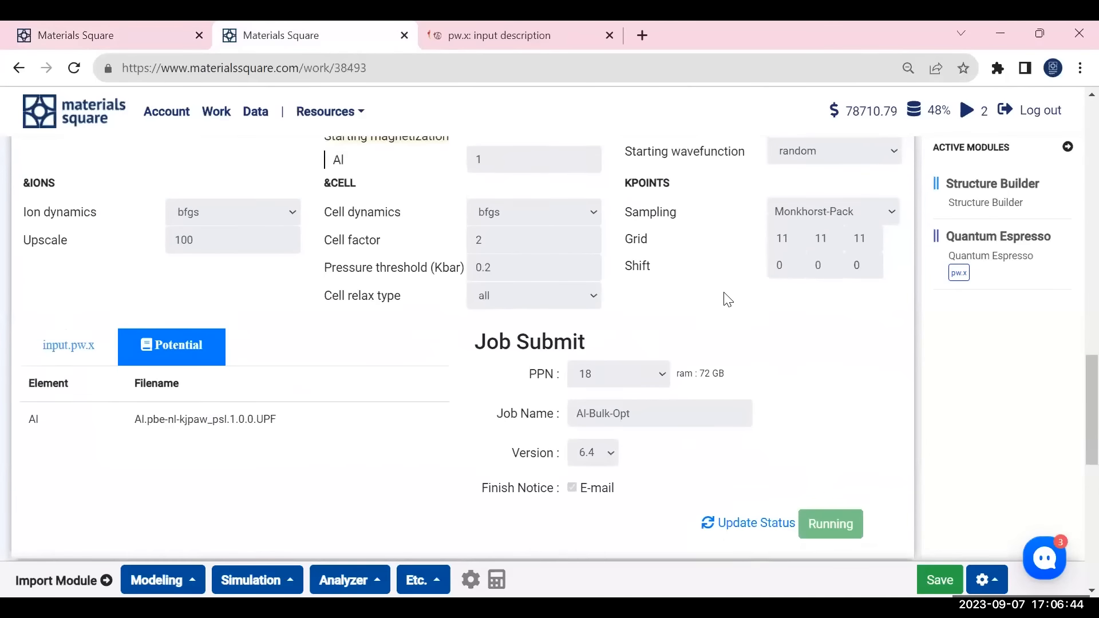
{"action": "scroll", "coordinate": [726, 299], "scroll_direction": "up", "scroll_amount": 10}
{"action": "scroll", "coordinate": [715, 289], "scroll_direction": "down", "scroll_amount": 3}
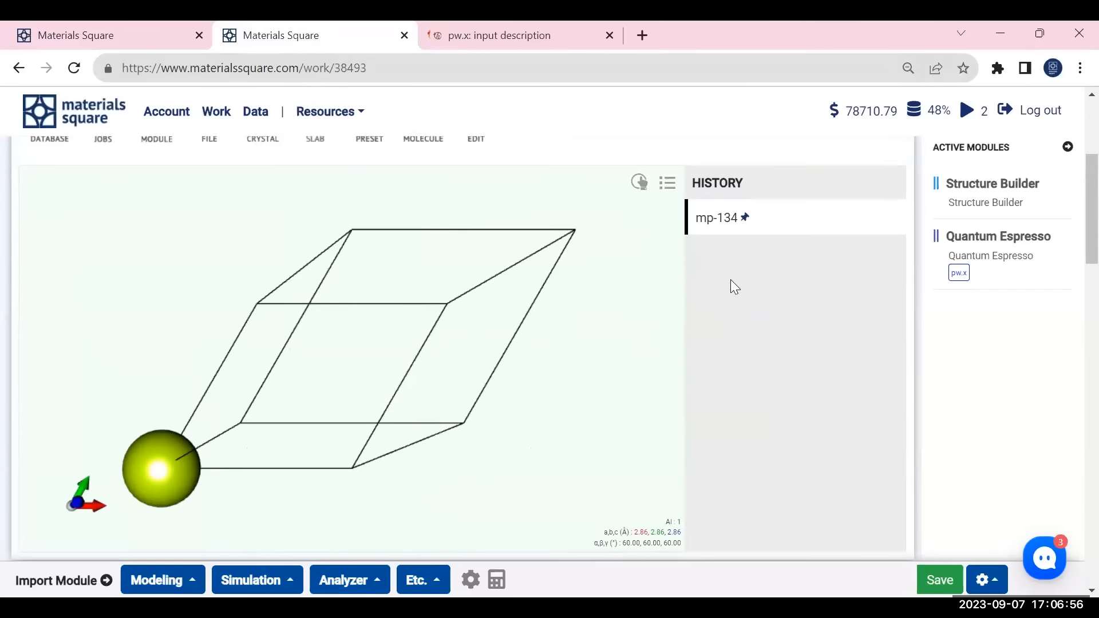
{"action": "scroll", "coordinate": [733, 273], "scroll_direction": "down", "scroll_amount": 3}
{"action": "scroll", "coordinate": [737, 267], "scroll_direction": "up", "scroll_amount": 4}
{"action": "scroll", "coordinate": [167, 246], "scroll_direction": "up", "scroll_amount": 2}
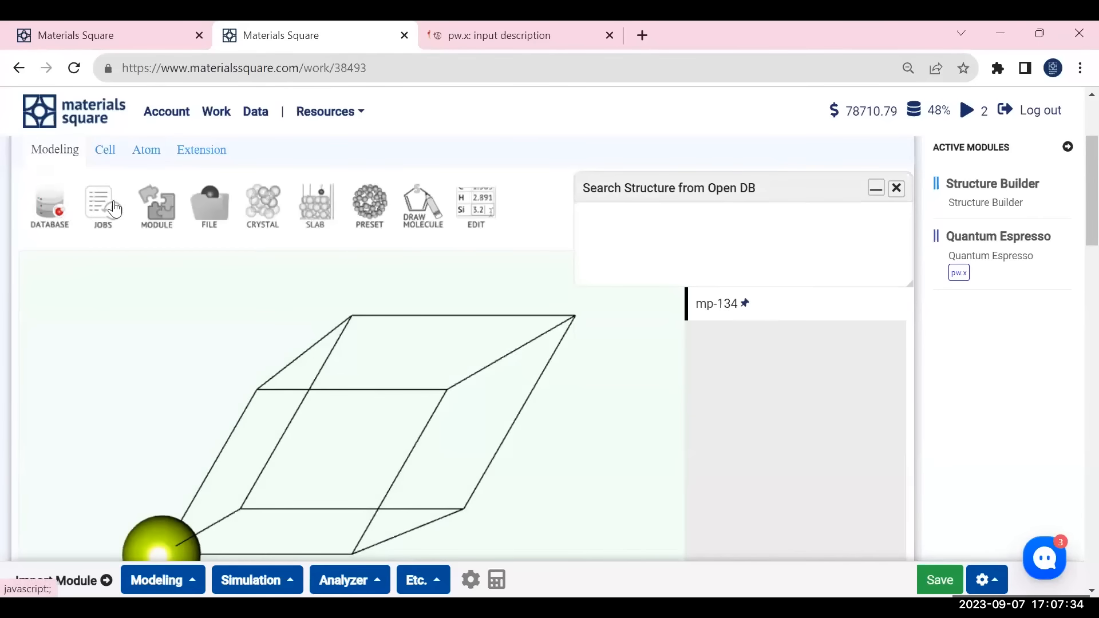
{"action": "left_click", "coordinate": [876, 188]}
{"action": "left_click", "coordinate": [876, 188]}
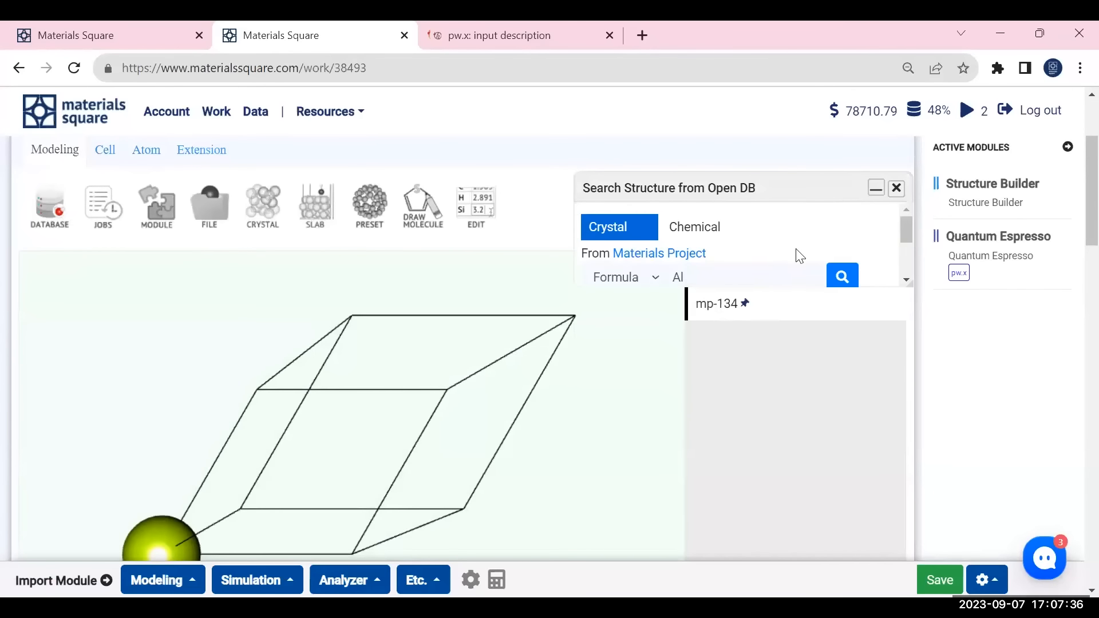
{"action": "left_click_drag", "start_coordinate": [694, 278], "coordinate": [668, 275]}
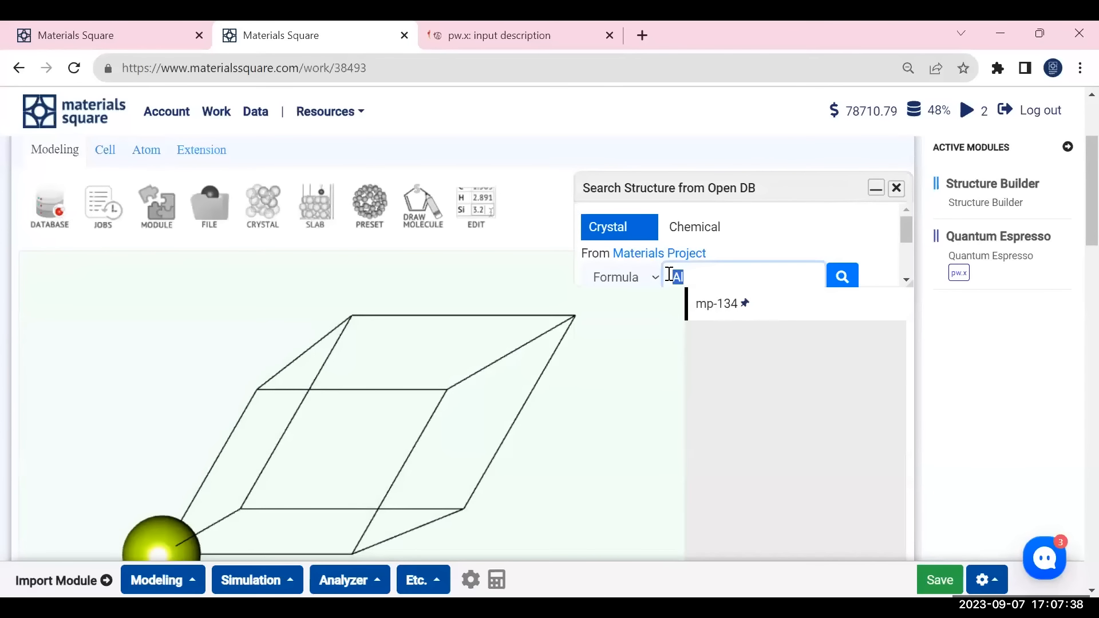
{"action": "type", "text": "O"}
{"action": "left_click", "coordinate": [841, 276]}
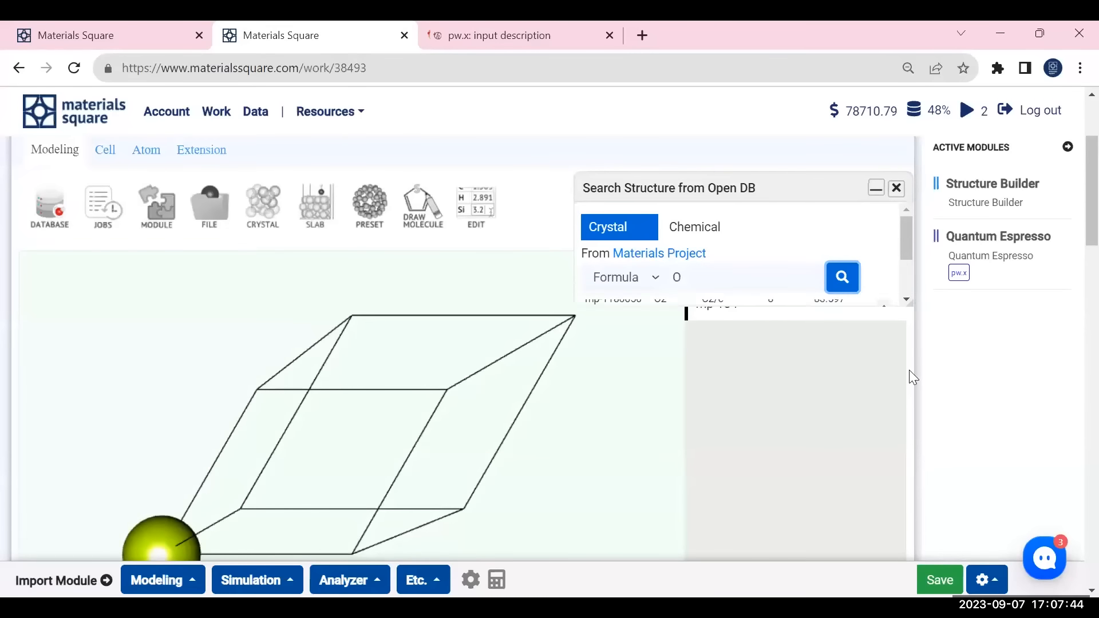
{"action": "left_click", "coordinate": [747, 368]}
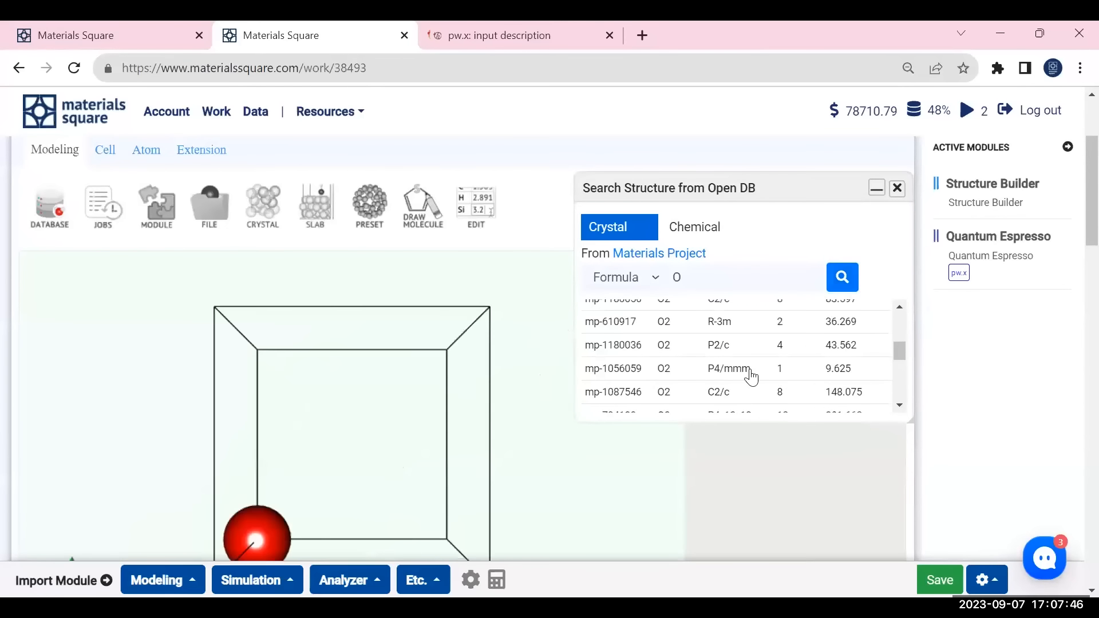
{"action": "left_click", "coordinate": [877, 188]}
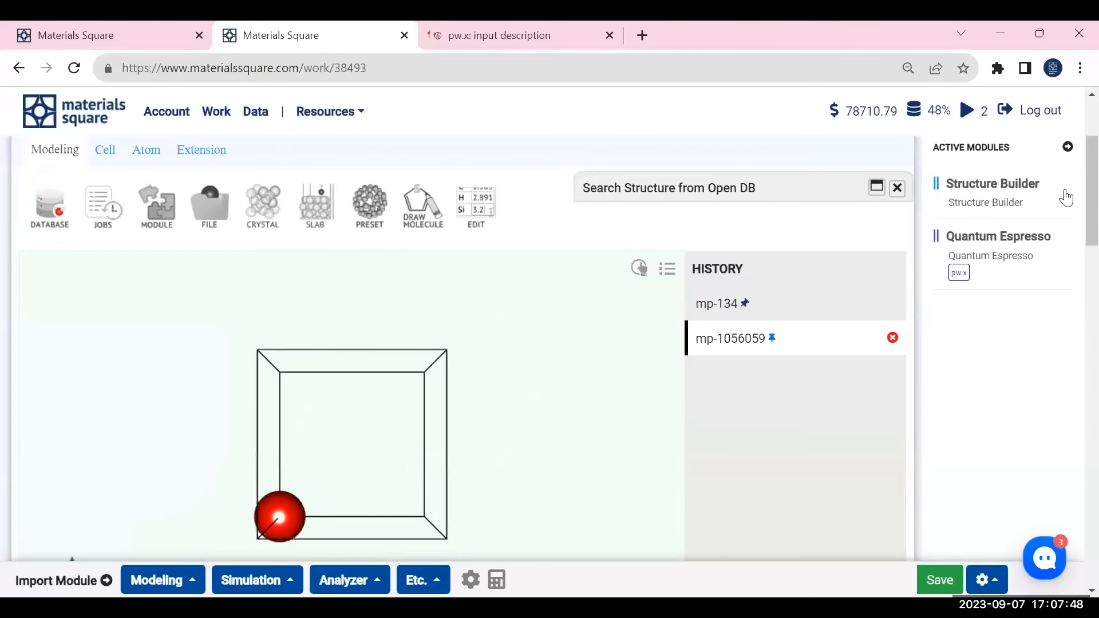
- Add 5 Å of vacuum on all six sides (-a, -b, -c, +a, +b, +c) of the O cell
{"action": "left_click", "coordinate": [1064, 235]}
{"action": "left_click_drag", "start_coordinate": [360, 239], "coordinate": [366, 274]}
{"action": "left_click", "coordinate": [992, 183]}
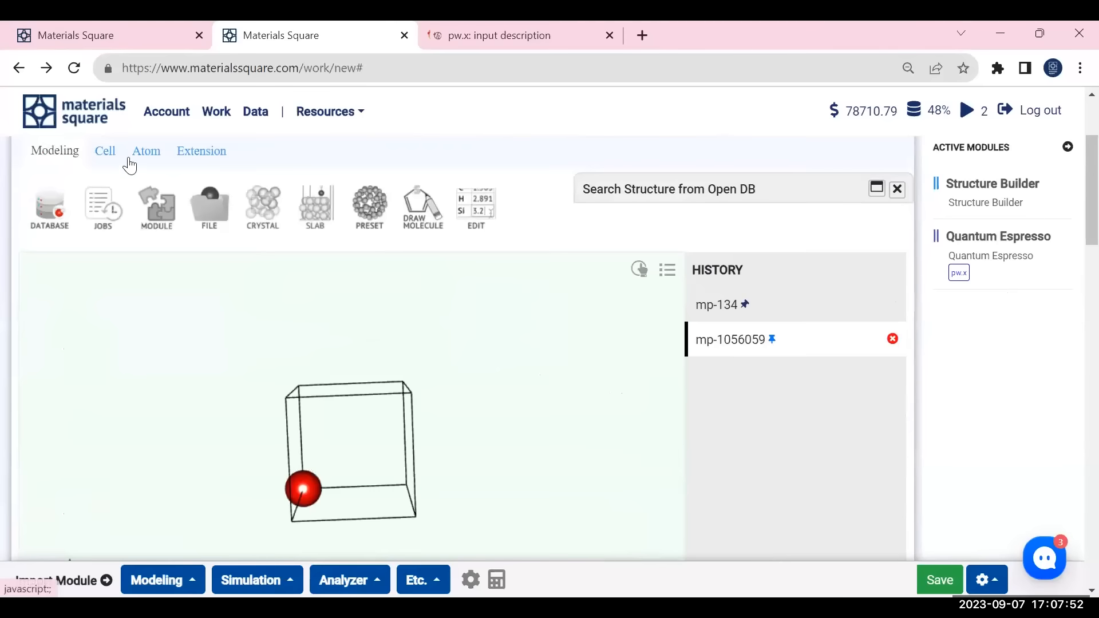
{"action": "left_click", "coordinate": [106, 151]}
{"action": "left_click", "coordinate": [156, 216]}
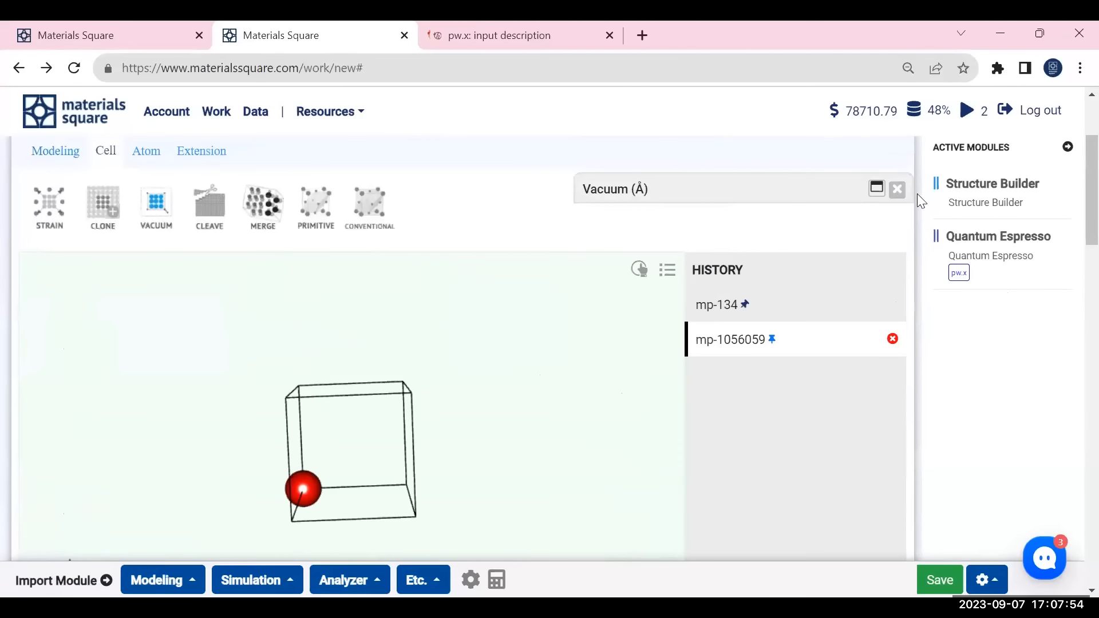
{"action": "left_click", "coordinate": [876, 188]}
{"action": "left_click_drag", "start_coordinate": [596, 279], "coordinate": [586, 276]}
{"action": "type", "text": "5"}
{"action": "double_click", "coordinate": [639, 275]}
{"action": "type", "text": "5"}
{"action": "double_click", "coordinate": [683, 275]}
{"action": "type", "text": "5"}
{"action": "double_click", "coordinate": [593, 329]}
{"action": "type", "text": "5"}
{"action": "double_click", "coordinate": [639, 330]}
{"action": "type", "text": "5"}
{"action": "double_click", "coordinate": [679, 331]}
{"action": "type", "text": "5"}
{"action": "left_click", "coordinate": [873, 367]}
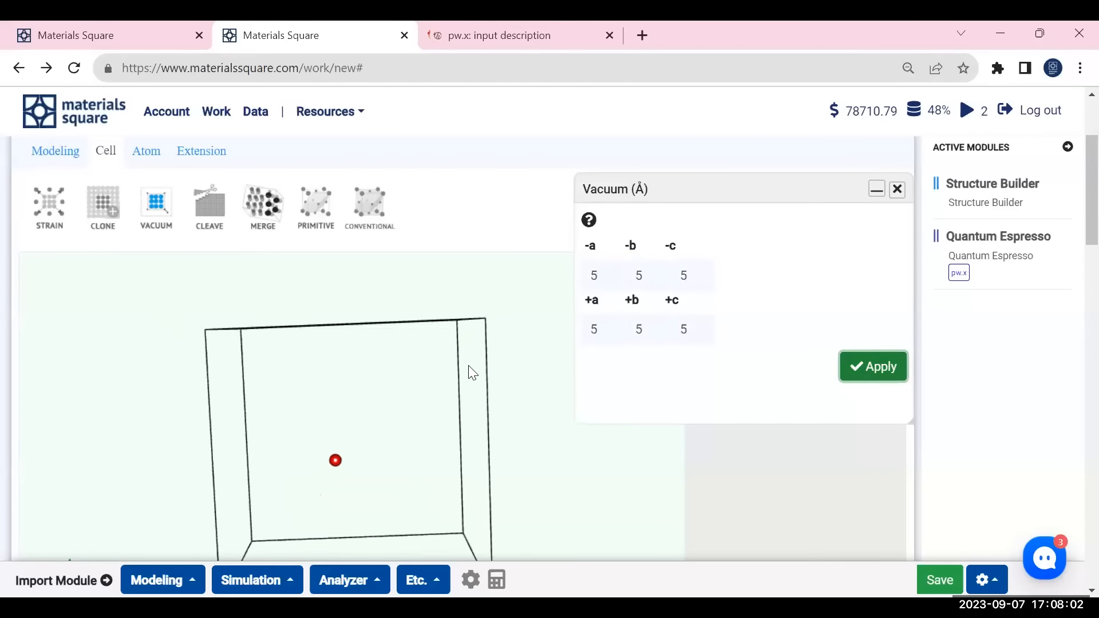
{"action": "left_click_drag", "start_coordinate": [374, 472], "coordinate": [336, 449]}
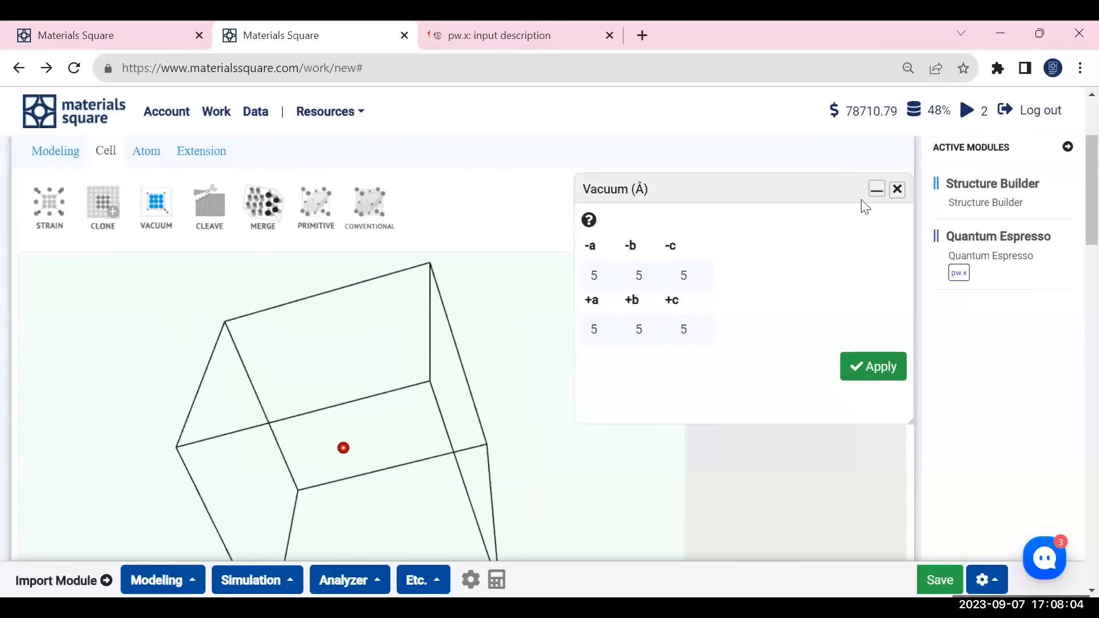
{"action": "left_click", "coordinate": [877, 189]}
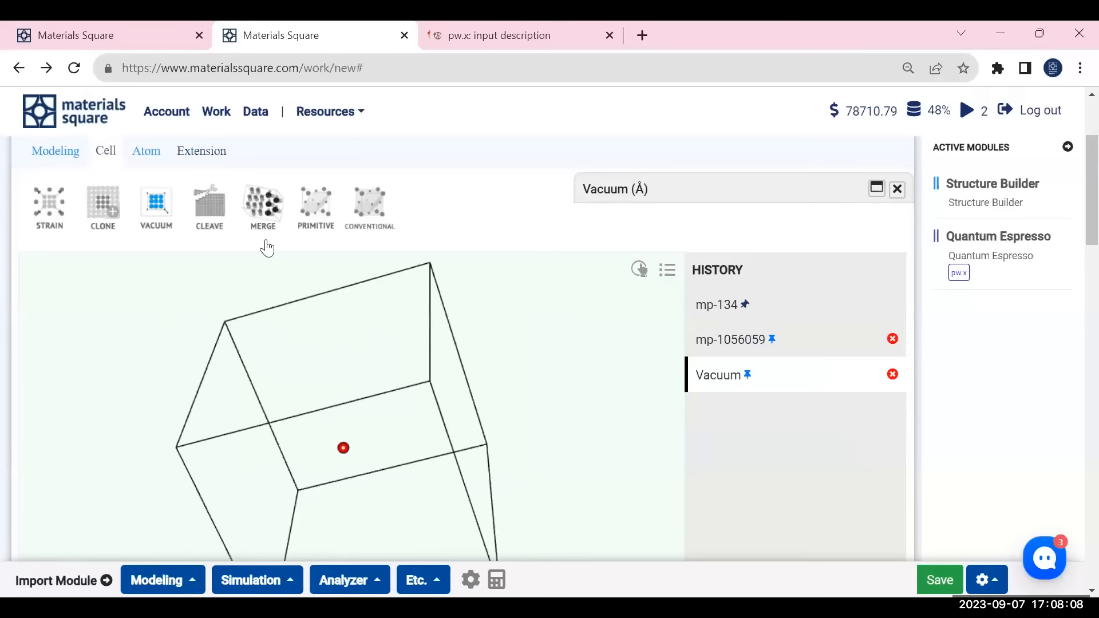
- Open the manual structure editor and check the O atom's Cartesian coordinates in the vacuum cell
{"action": "left_click", "coordinate": [53, 152]}
{"action": "left_click", "coordinate": [489, 207]}
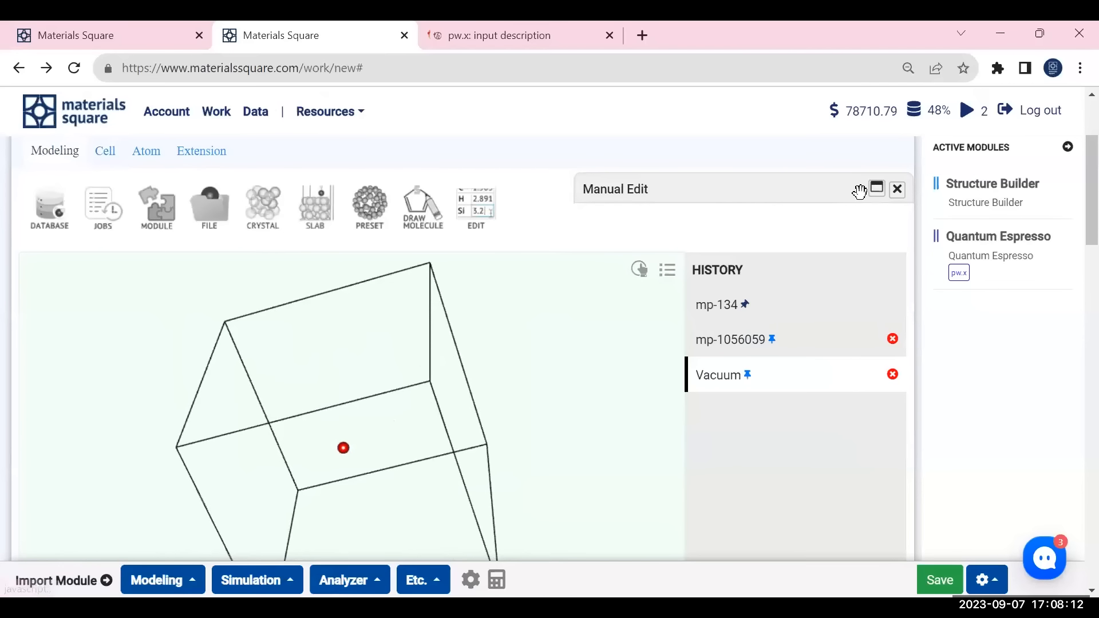
{"action": "left_click", "coordinate": [877, 188]}
{"action": "scroll", "coordinate": [715, 358], "scroll_direction": "down", "scroll_amount": 3}
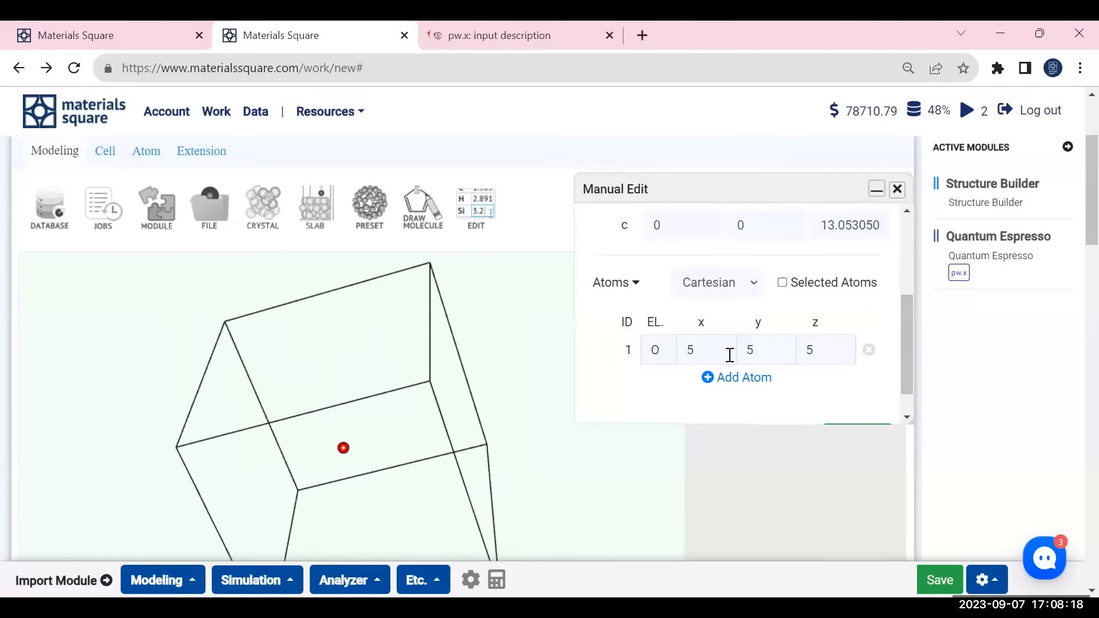
{"action": "left_click_drag", "start_coordinate": [318, 400], "coordinate": [436, 418]}
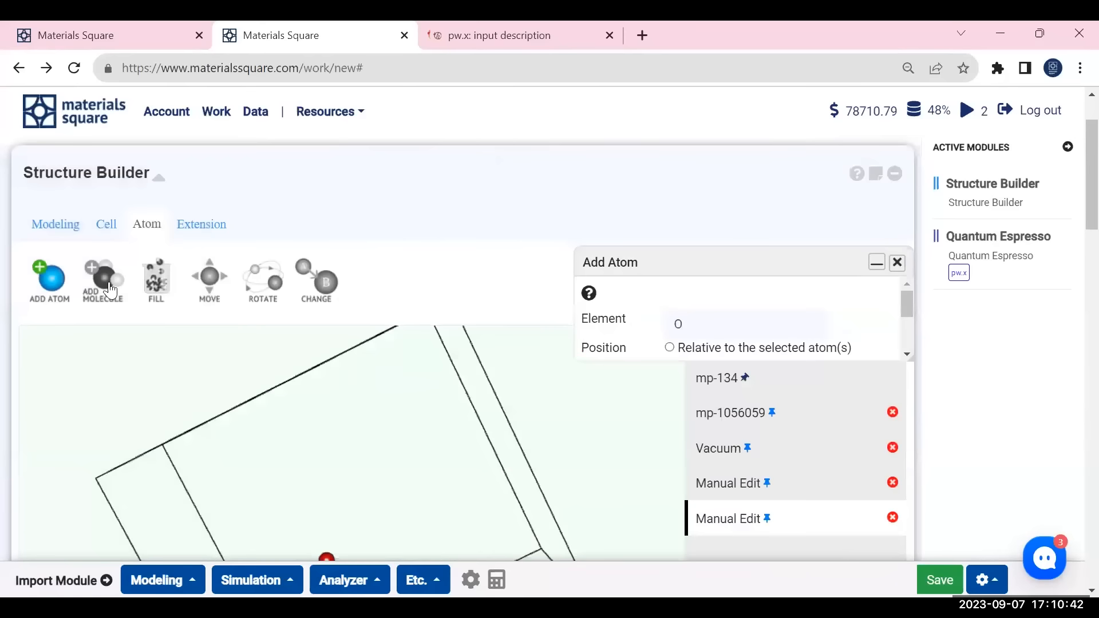
- Start adding a molecule with Draw Molecule as the source and place one oxygen atom in the sketch
{"action": "left_click", "coordinate": [103, 280]}
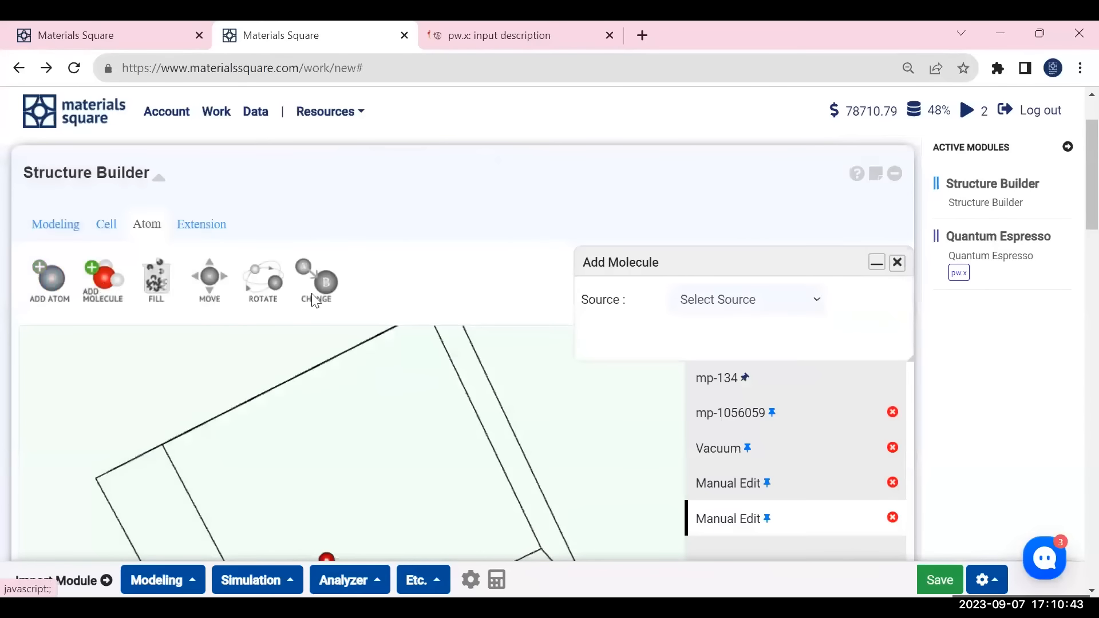
{"action": "left_click", "coordinate": [790, 301]}
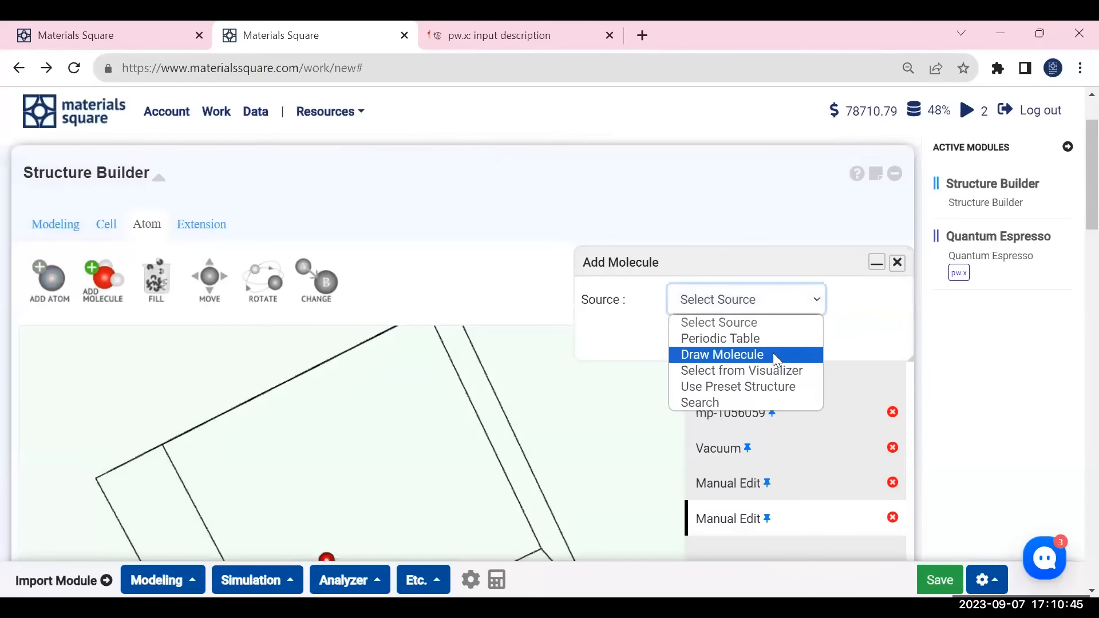
{"action": "left_click", "coordinate": [774, 356]}
{"action": "scroll", "coordinate": [422, 180], "scroll_direction": "down", "scroll_amount": 5}
{"action": "left_click", "coordinate": [417, 175]}
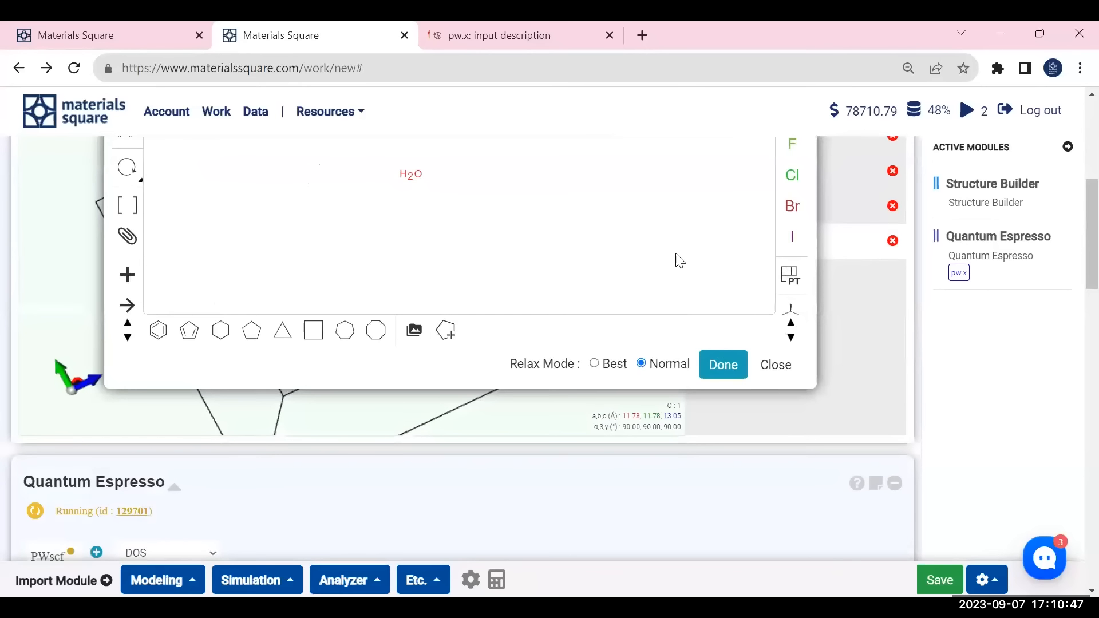
{"action": "scroll", "coordinate": [721, 265], "scroll_direction": "up", "scroll_amount": 5}
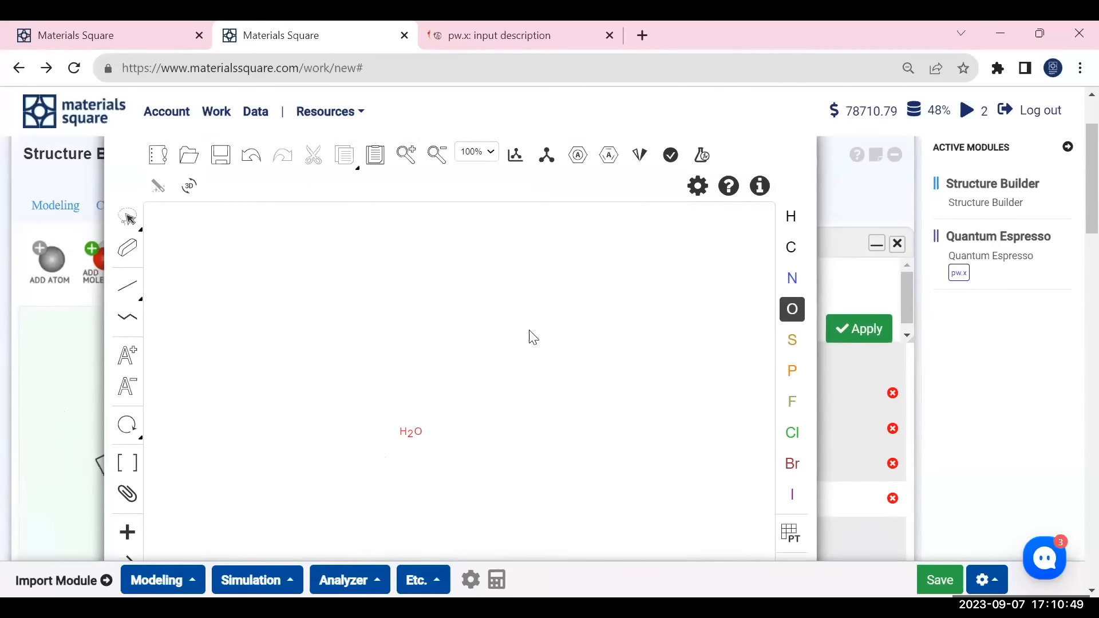
{"action": "scroll", "coordinate": [533, 337], "scroll_direction": "down", "scroll_amount": 2}
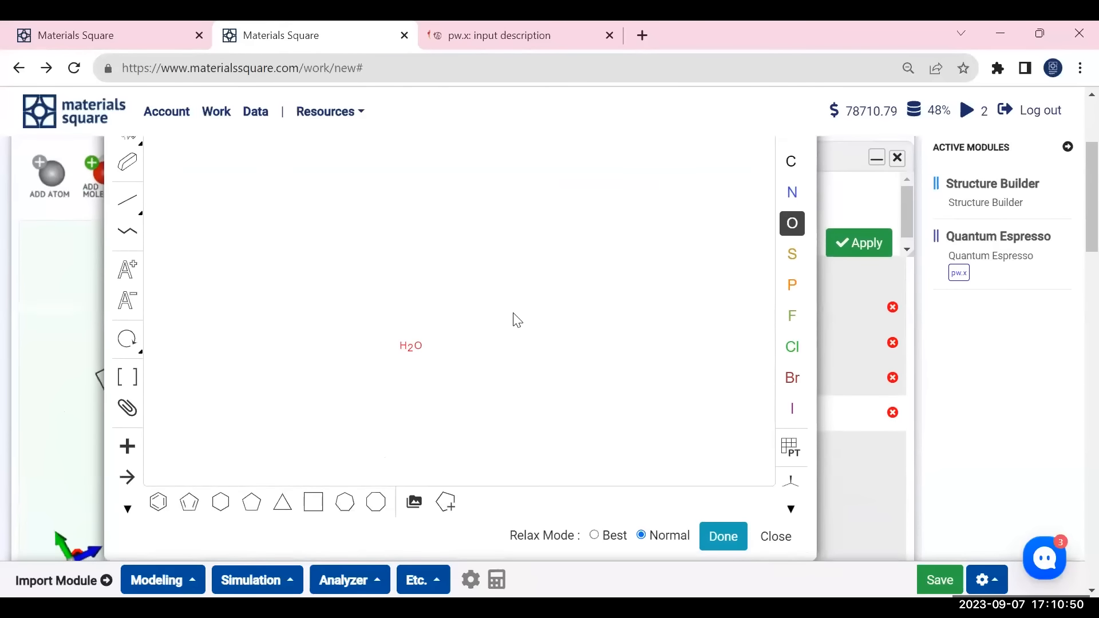
- Adjust the sketched oxygen's charge until it reads HO⁻ and accept the drawn molecule with Normal relax mode
{"action": "left_click", "coordinate": [129, 301]}
{"action": "left_click", "coordinate": [416, 347]}
{"action": "left_click", "coordinate": [417, 347]}
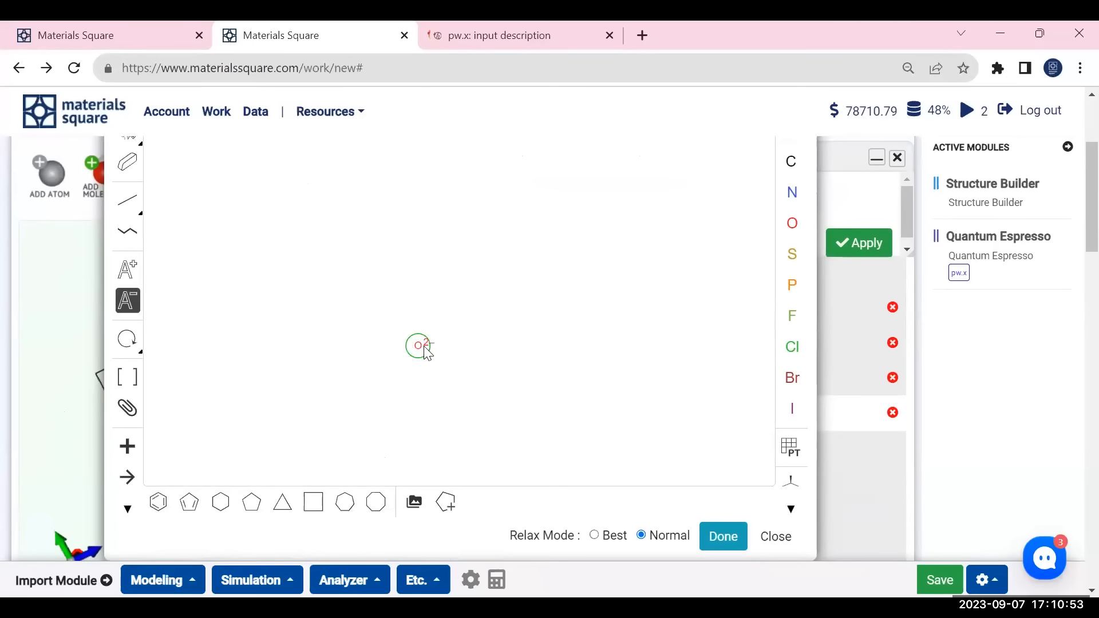
{"action": "left_click", "coordinate": [417, 346]}
{"action": "left_click", "coordinate": [127, 269]}
{"action": "left_click", "coordinate": [418, 346]}
{"action": "left_click", "coordinate": [418, 346]}
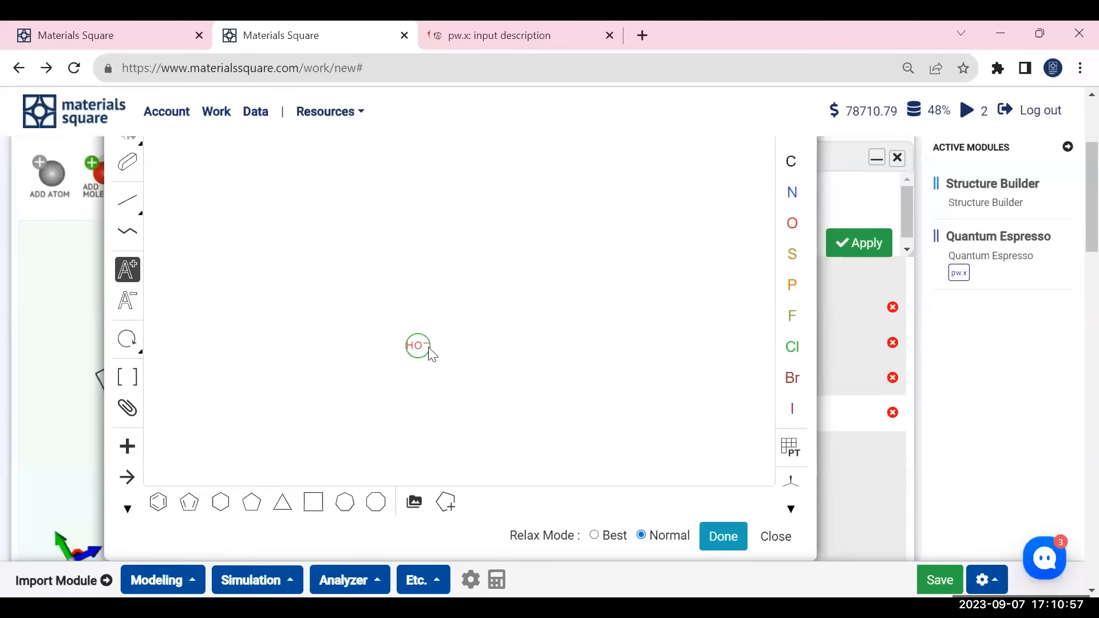
{"action": "scroll", "coordinate": [570, 321], "scroll_direction": "up", "scroll_amount": 2}
{"action": "scroll", "coordinate": [573, 322], "scroll_direction": "down", "scroll_amount": 2}
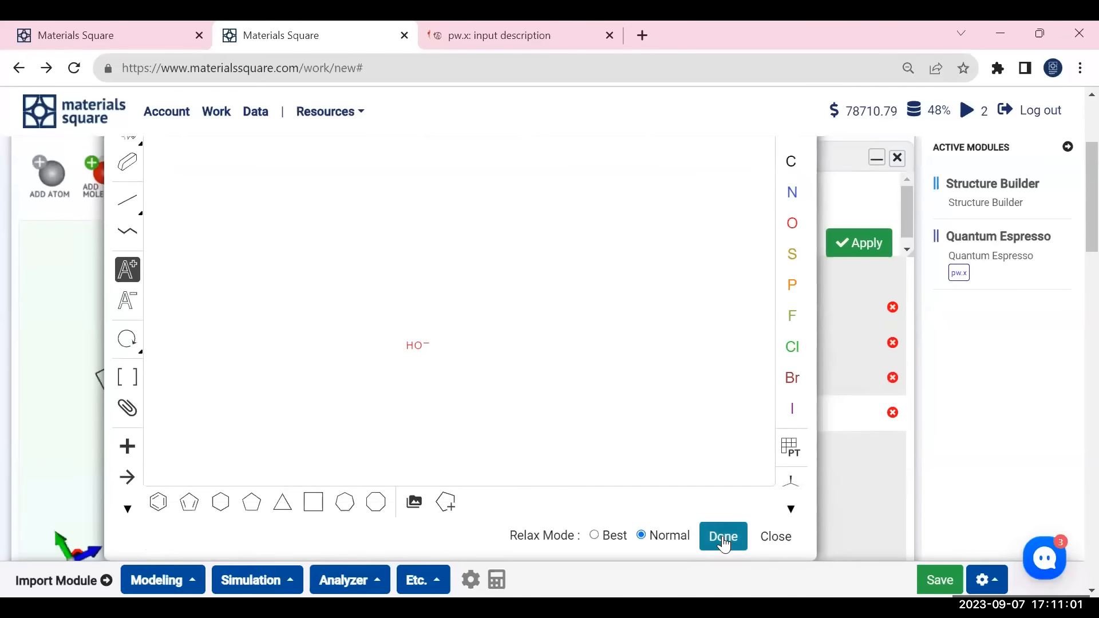
{"action": "left_click", "coordinate": [723, 543]}
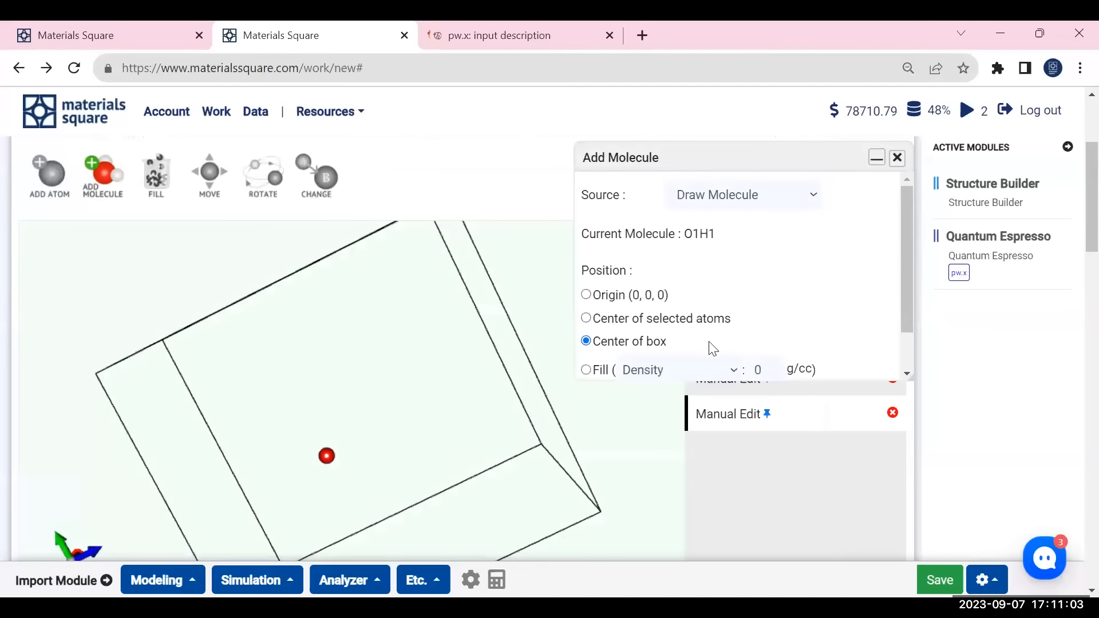
- Add the drawn O1H1 molecule at the center of the box and leave the atom selection mode
{"action": "scroll", "coordinate": [807, 332], "scroll_direction": "down", "scroll_amount": 1}
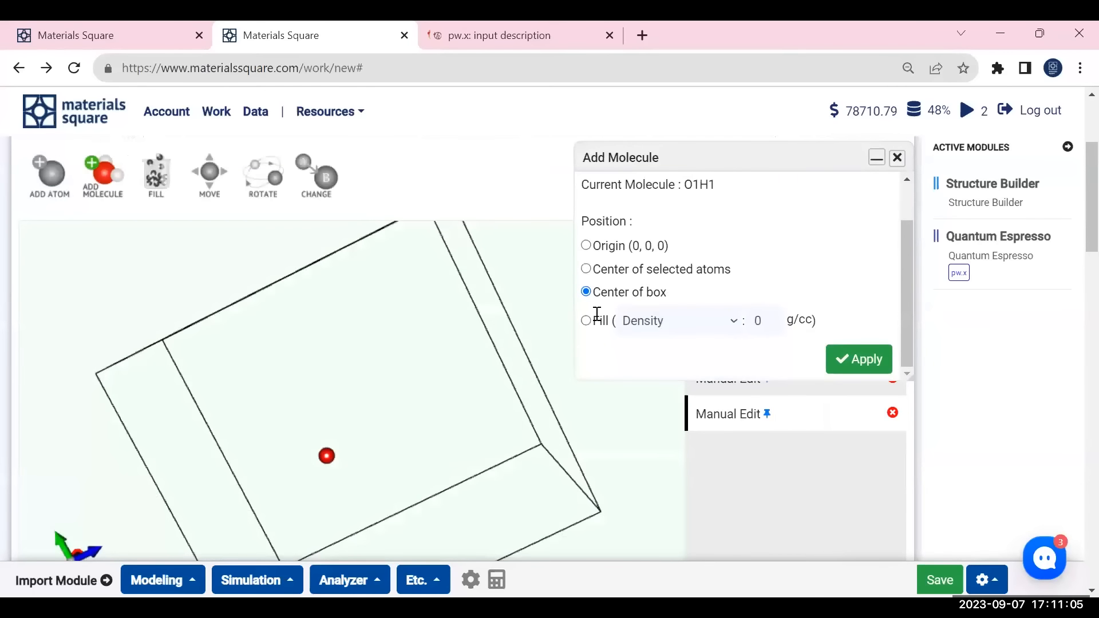
{"action": "left_click", "coordinate": [857, 361]}
{"action": "left_click", "coordinate": [598, 408]}
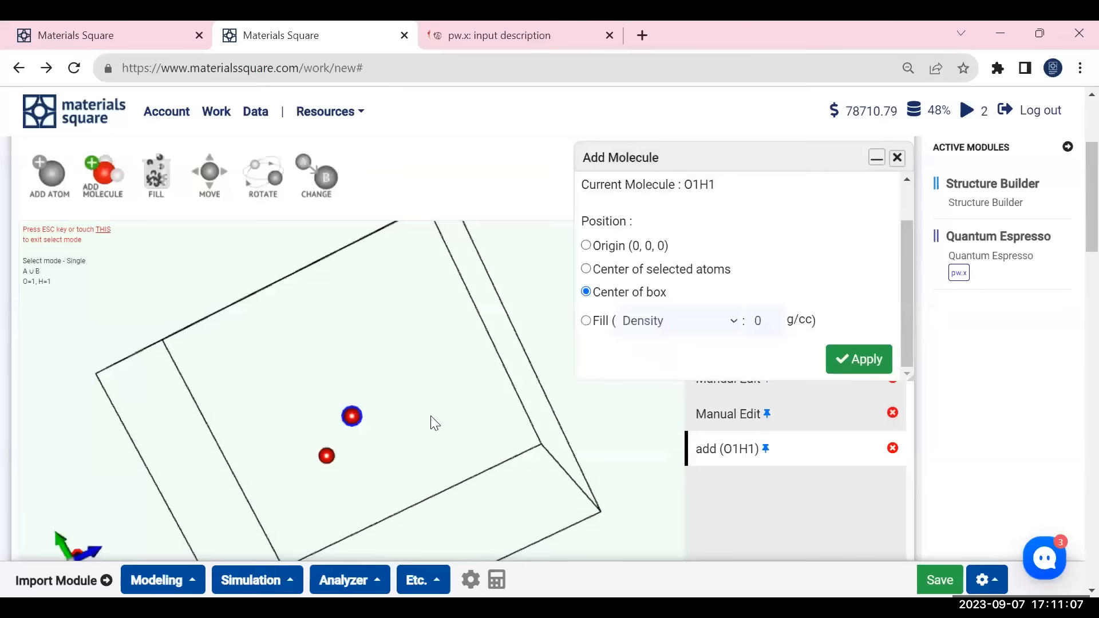
{"action": "key", "text": "Escape"}
{"action": "left_click", "coordinate": [876, 157]}
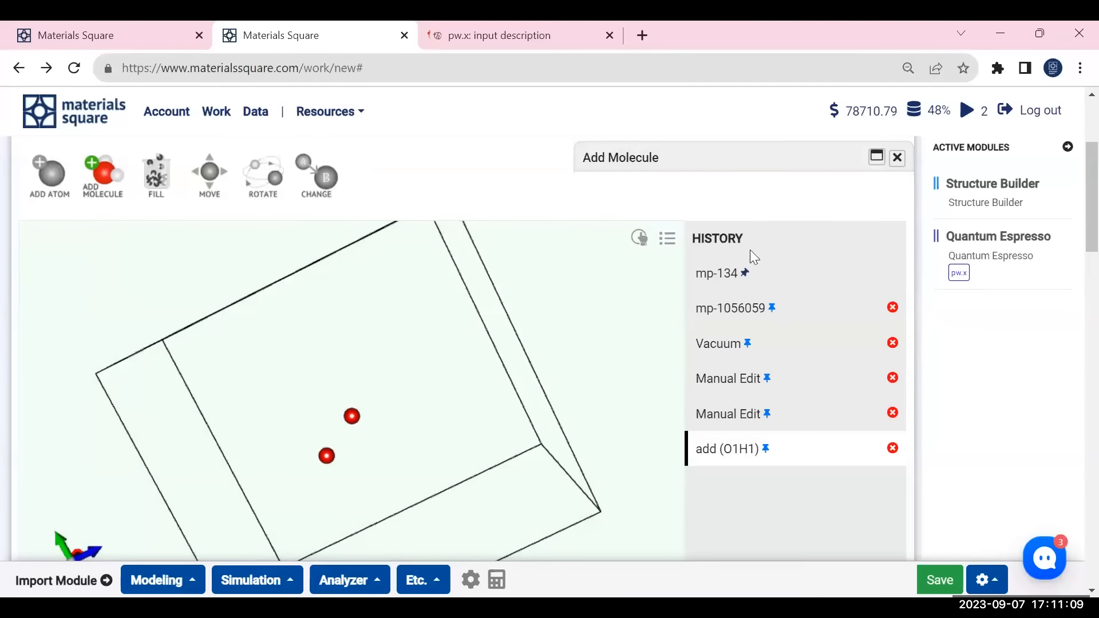
- Delete the added molecule's hydrogen atom and the original off-center oxygen atom, keeping the oxygen at the box center
{"action": "left_click_drag", "start_coordinate": [427, 369], "coordinate": [400, 457]}
{"action": "left_click_drag", "start_coordinate": [370, 382], "coordinate": [401, 362], "text": "shift"}
{"action": "key", "text": "Delete"}
{"action": "key", "text": "Escape"}
{"action": "left_click_drag", "start_coordinate": [294, 425], "coordinate": [336, 479], "text": "shift"}
{"action": "key", "text": "Delete"}
{"action": "left_click_drag", "start_coordinate": [343, 361], "coordinate": [407, 493], "text": "shift"}
{"action": "key", "text": "Escape"}
{"action": "left_click_drag", "start_coordinate": [390, 405], "coordinate": [367, 411]}
- Add a General Quantum Espresso module and connect it to the Structure Builder's single O structure
{"action": "left_click", "coordinate": [261, 580]}
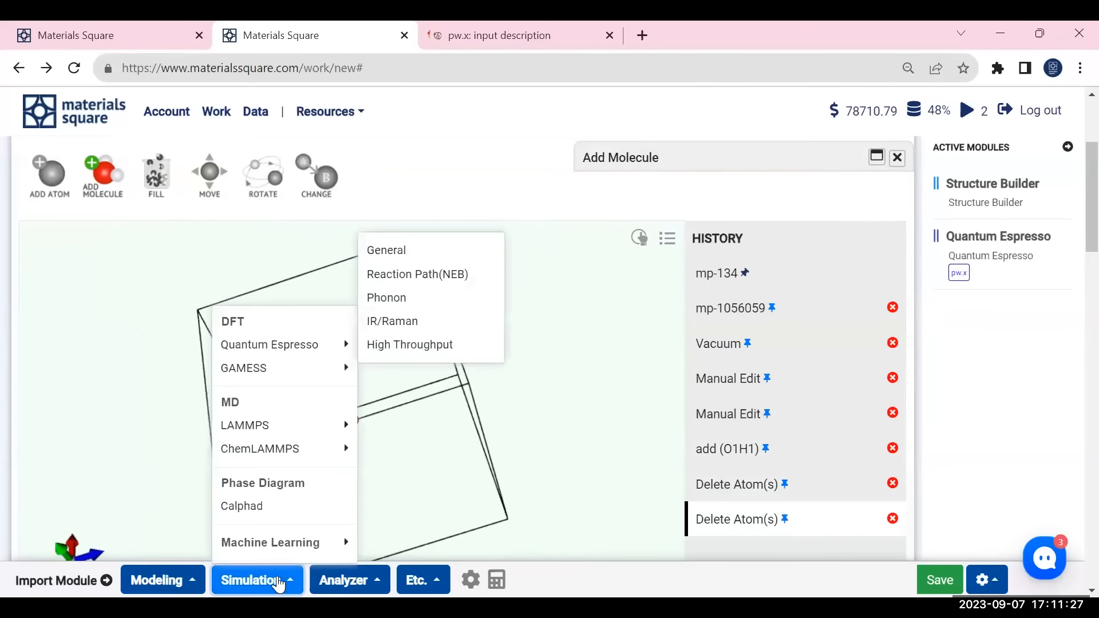
{"action": "left_click", "coordinate": [394, 252]}
{"action": "left_click", "coordinate": [575, 411]}
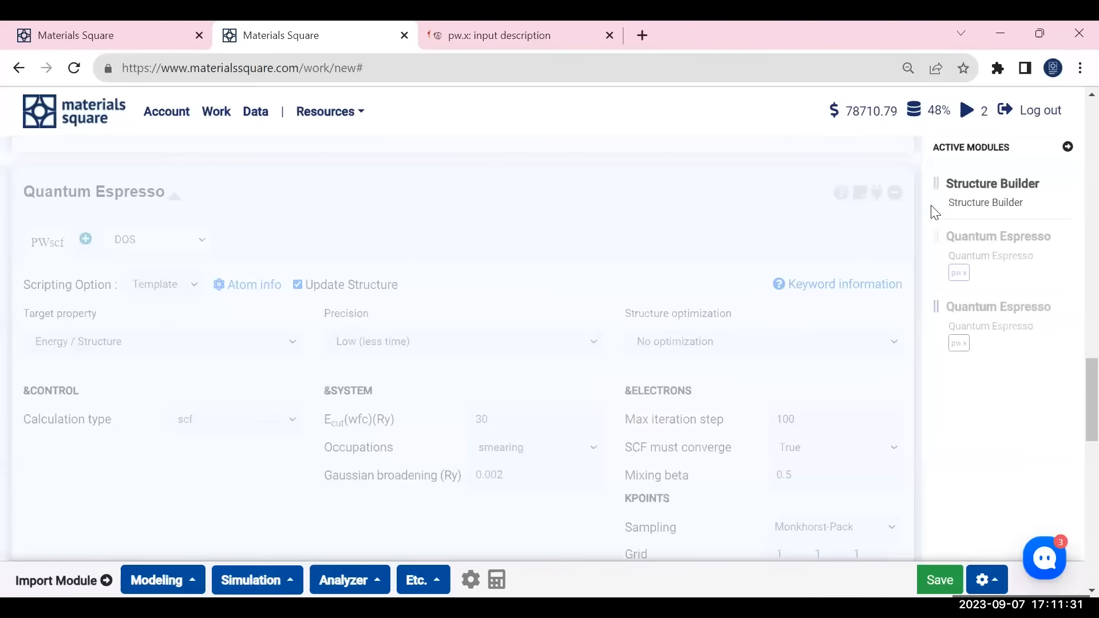
{"action": "left_click", "coordinate": [959, 204]}
{"action": "left_click", "coordinate": [593, 420]}
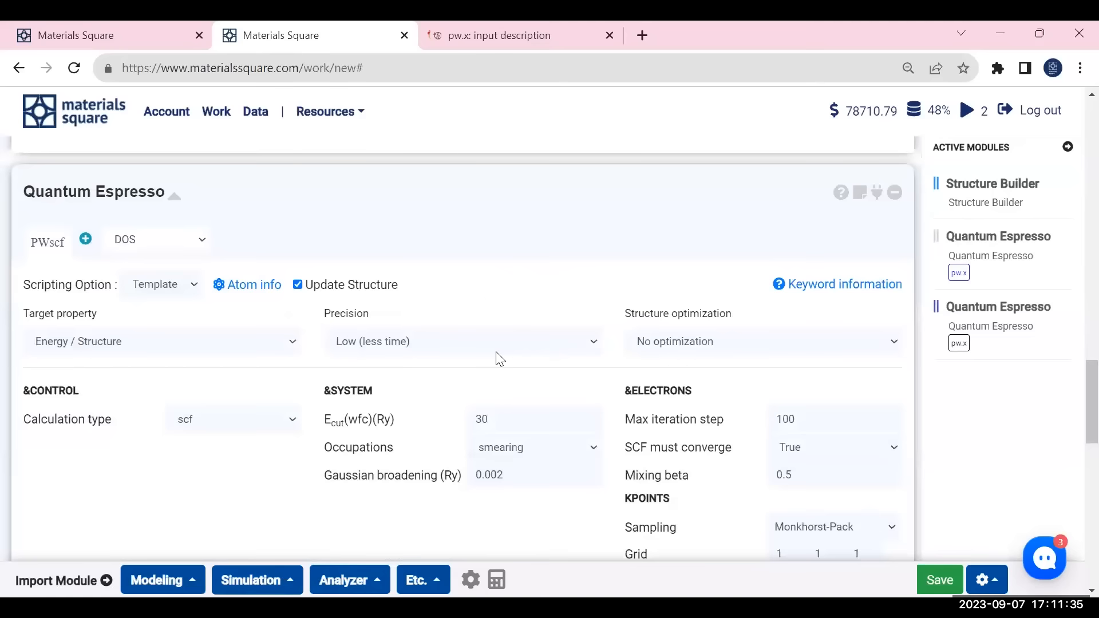
- Set the new calculation's precision to High (long time) and its model type to Molecule / single atom
{"action": "left_click", "coordinate": [468, 346]}
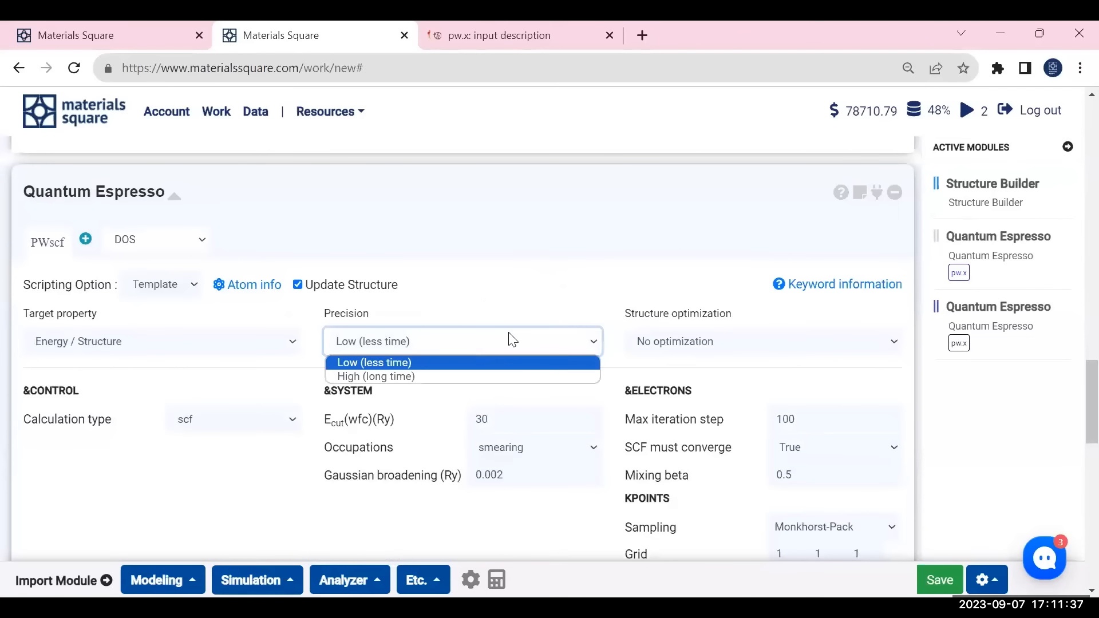
{"action": "left_click", "coordinate": [489, 344]}
{"action": "left_click", "coordinate": [490, 344]}
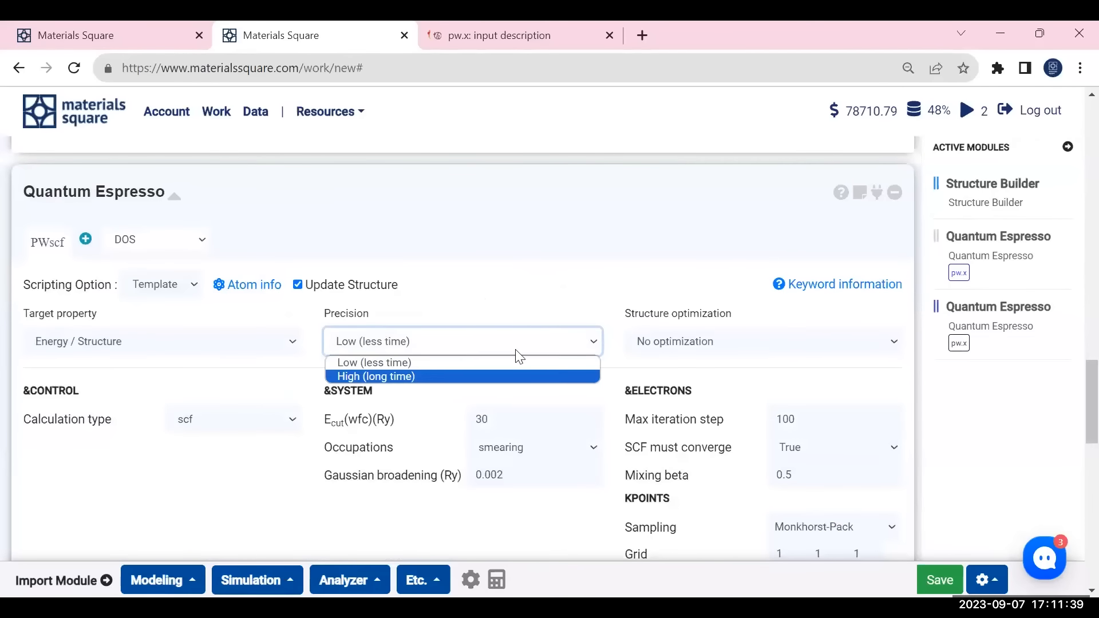
{"action": "left_click", "coordinate": [515, 375]}
{"action": "left_click", "coordinate": [474, 346]}
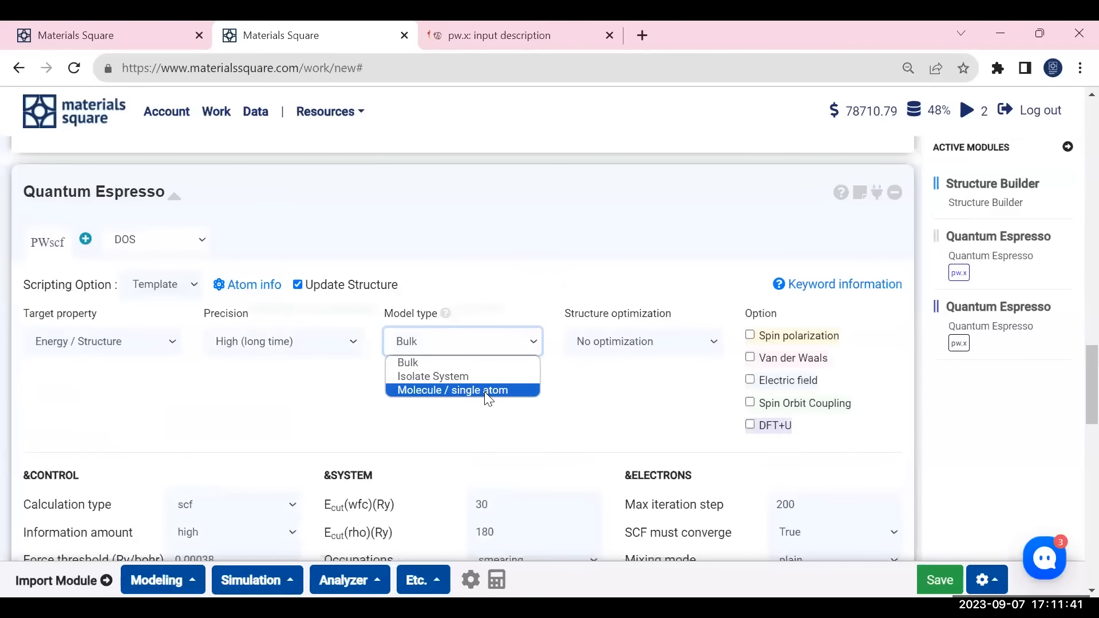
{"action": "left_click", "coordinate": [627, 346]}
{"action": "left_click", "coordinate": [554, 357]}
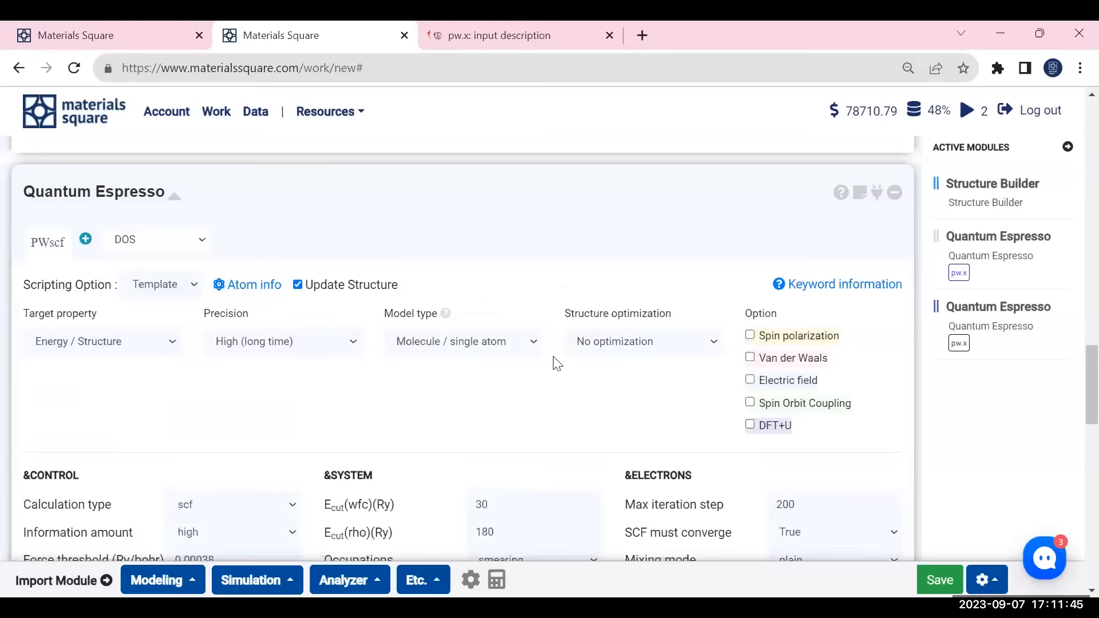
- Keep the single O calculation's structure optimization at No optimization and enable spin polarization
{"action": "left_click", "coordinate": [605, 339]}
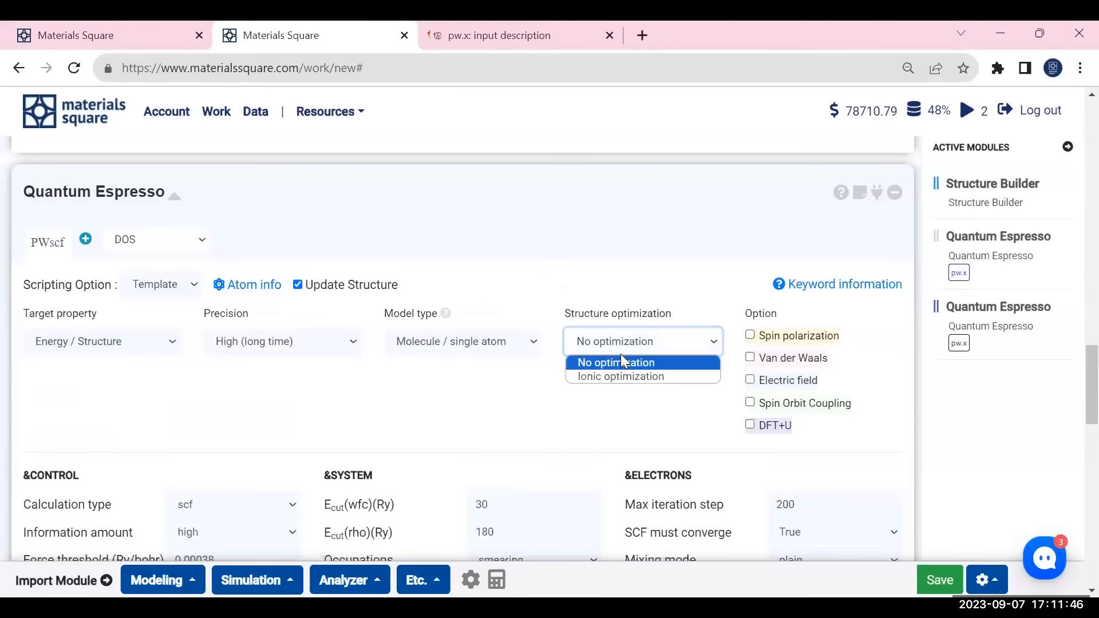
{"action": "left_click", "coordinate": [626, 289]}
{"action": "left_click", "coordinate": [750, 334]}
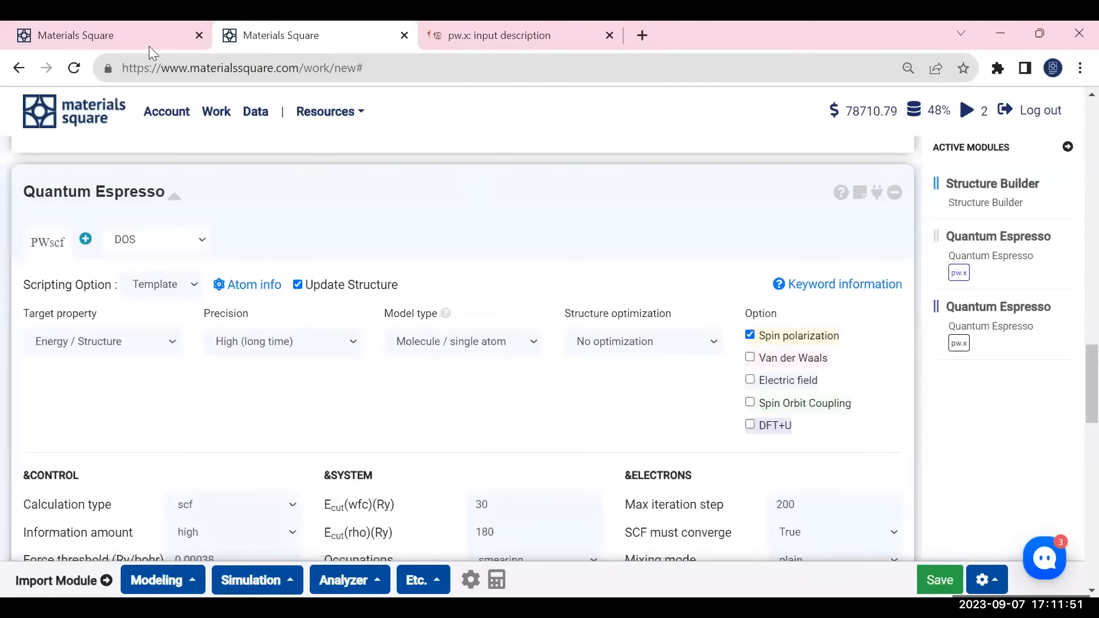
- Switch to the finished project and examine the Quantum Espresso - O module's template options, parameters, k-points and job settings
{"action": "left_click", "coordinate": [148, 45]}
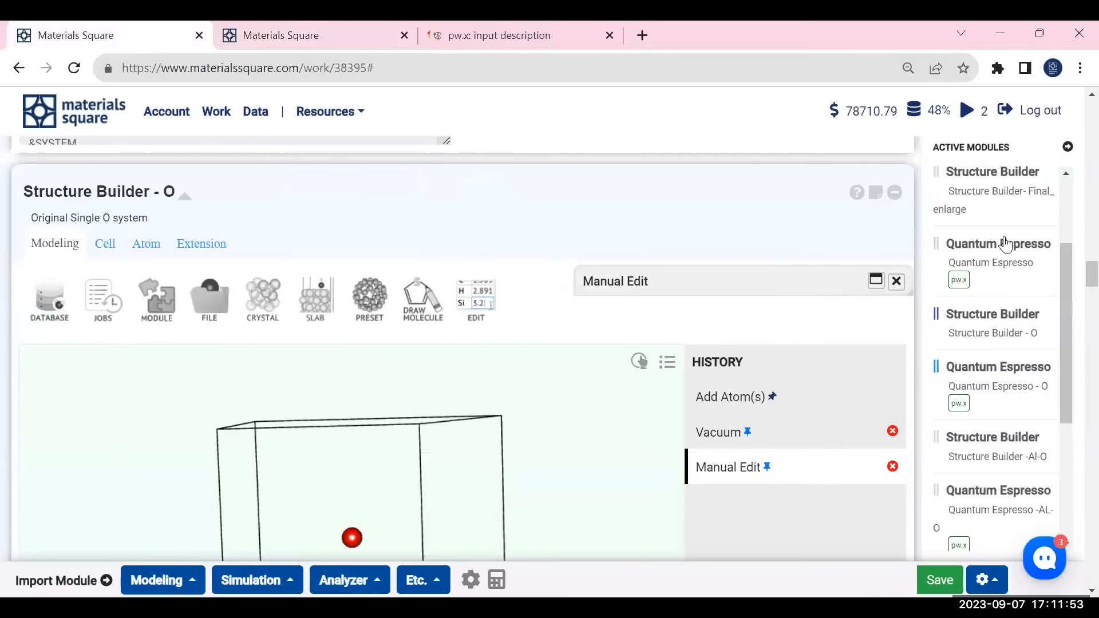
{"action": "scroll", "coordinate": [1025, 288], "scroll_direction": "down", "scroll_amount": 2}
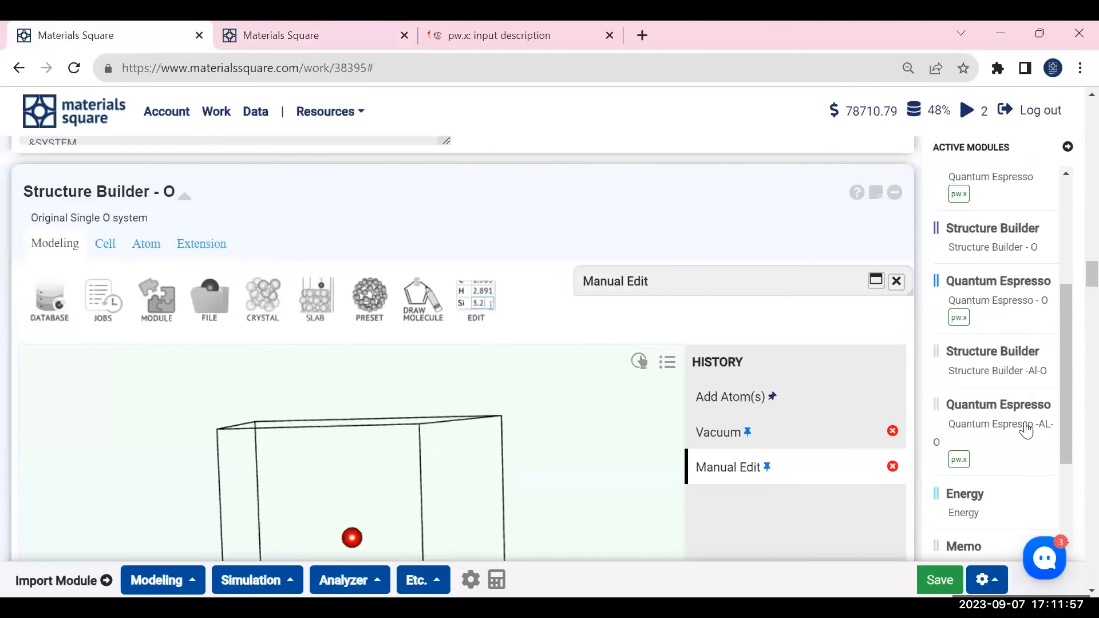
{"action": "scroll", "coordinate": [1026, 429], "scroll_direction": "down", "scroll_amount": 2}
{"action": "scroll", "coordinate": [1002, 320], "scroll_direction": "up", "scroll_amount": 7}
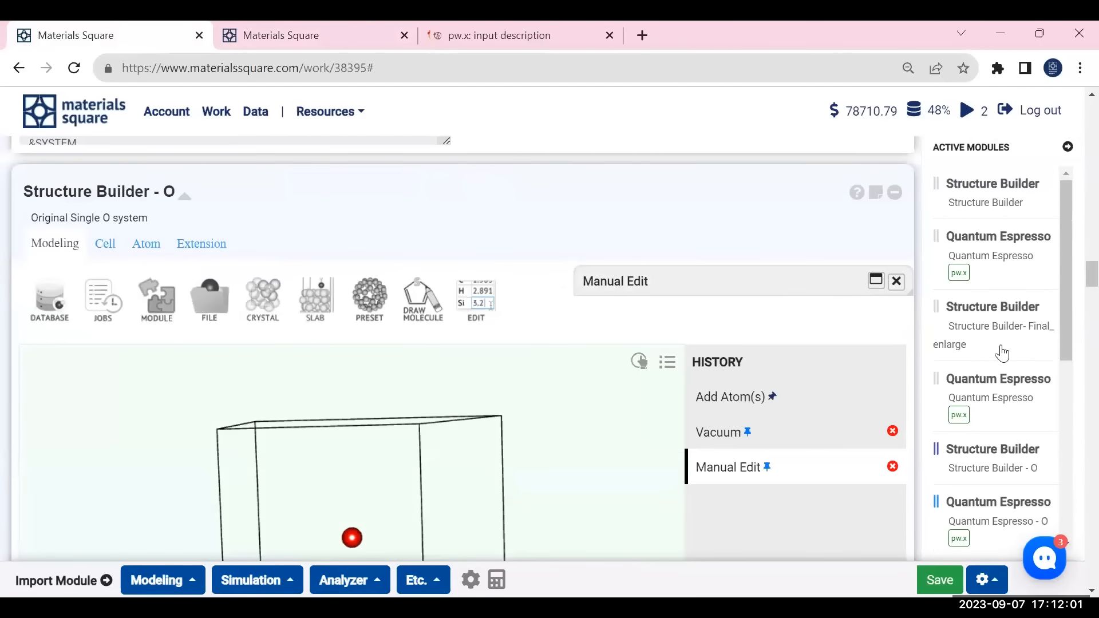
{"action": "left_click", "coordinate": [1025, 400]}
{"action": "left_click", "coordinate": [1027, 460]}
{"action": "scroll", "coordinate": [1009, 433], "scroll_direction": "down", "scroll_amount": 2}
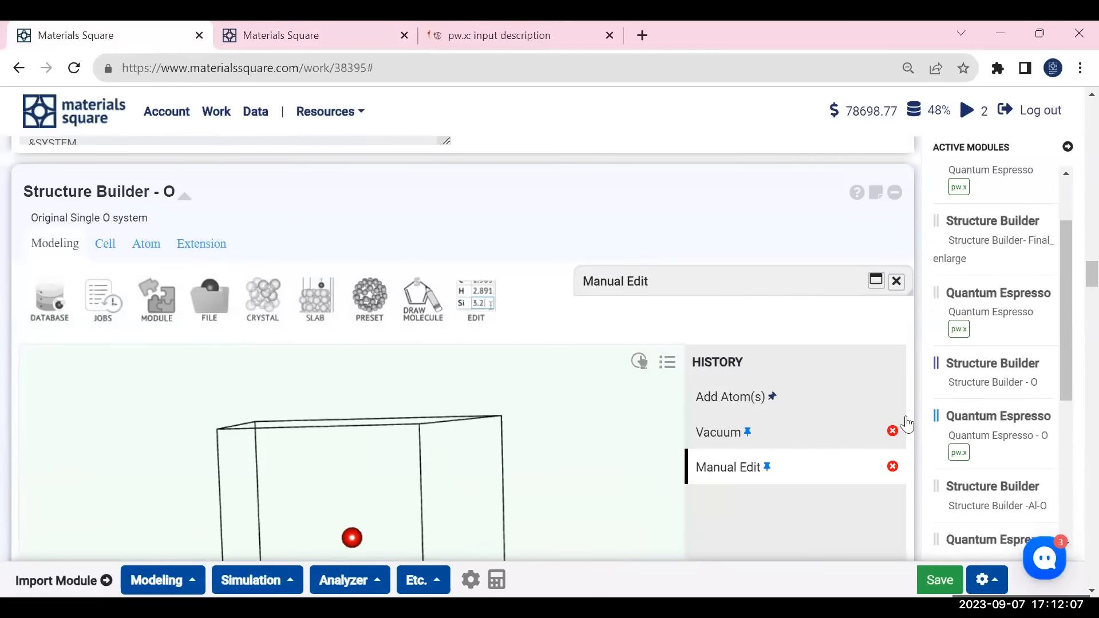
{"action": "left_click", "coordinate": [1003, 443]}
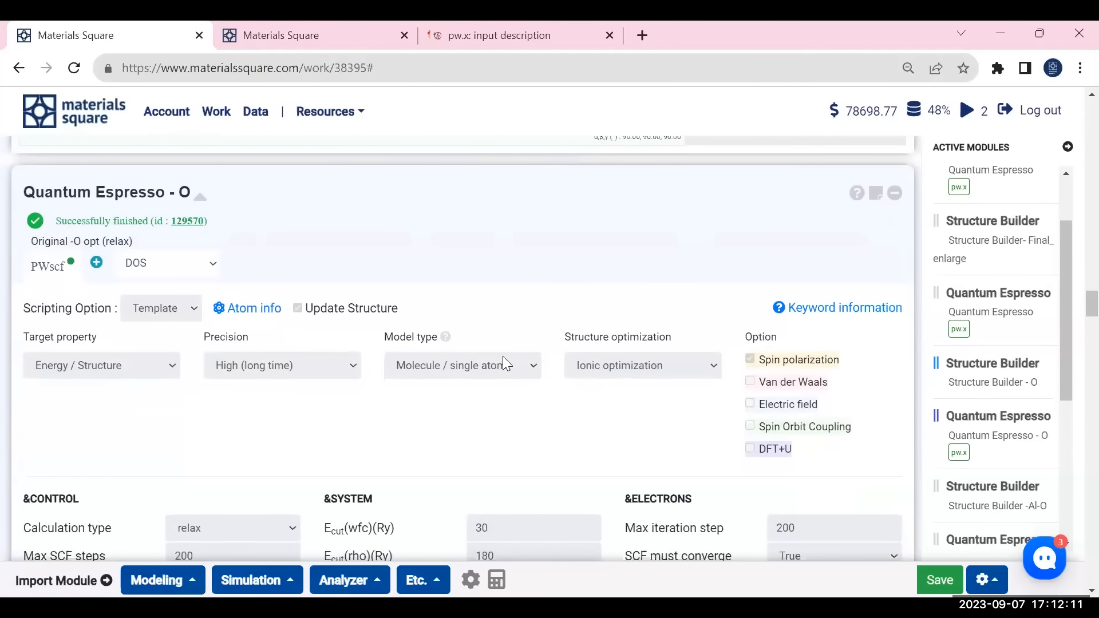
{"action": "scroll", "coordinate": [487, 352], "scroll_direction": "down", "scroll_amount": 5}
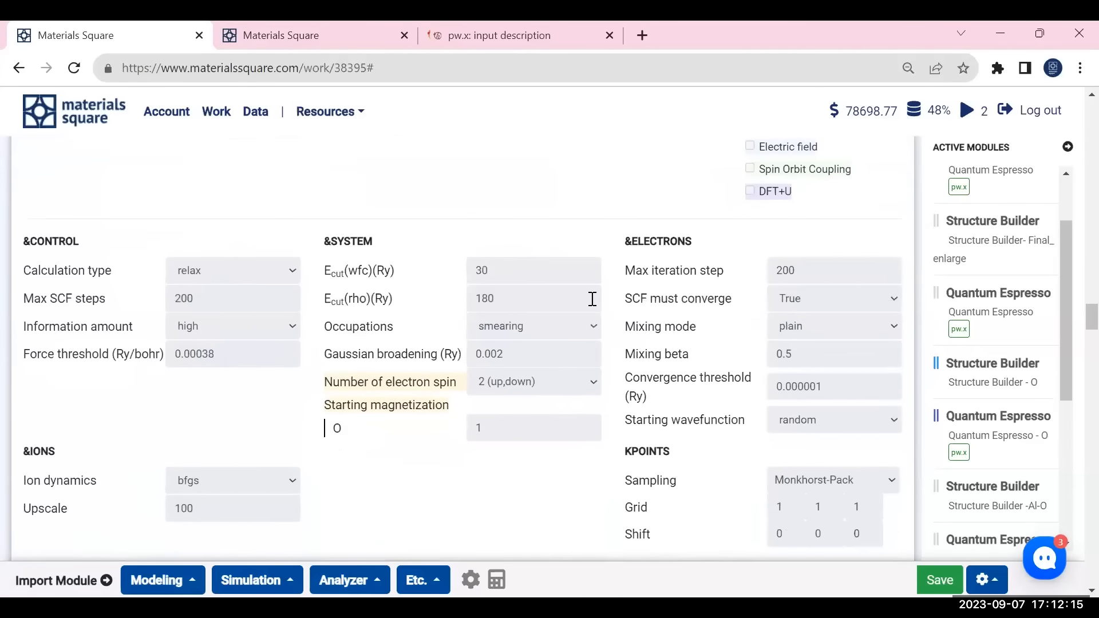
{"action": "scroll", "coordinate": [632, 357], "scroll_direction": "down", "scroll_amount": 3}
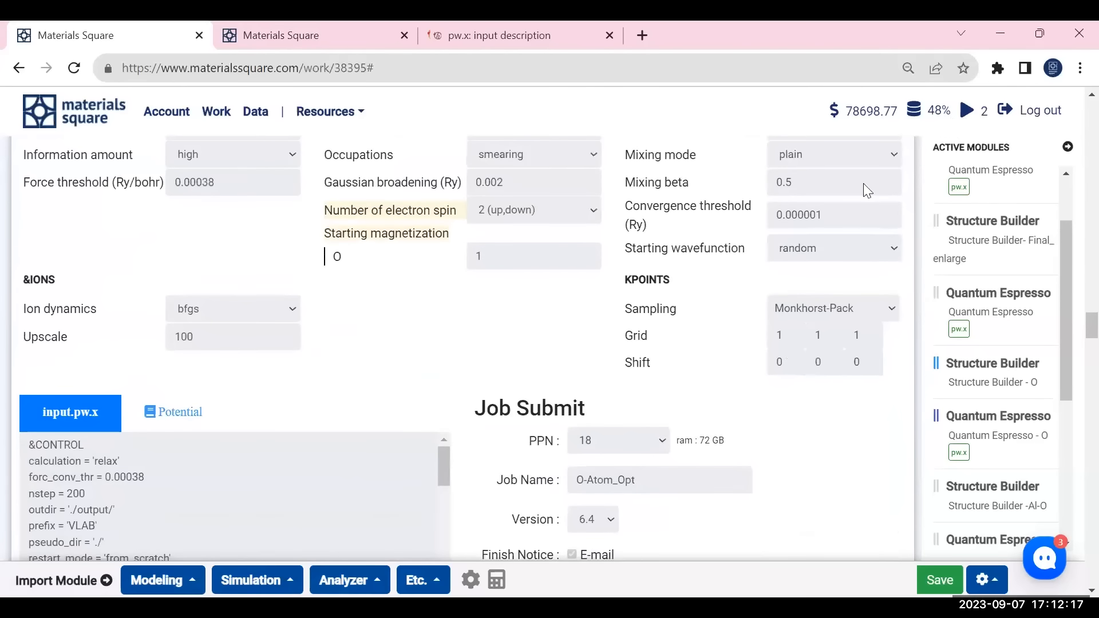
{"action": "scroll", "coordinate": [911, 361], "scroll_direction": "down", "scroll_amount": 3}
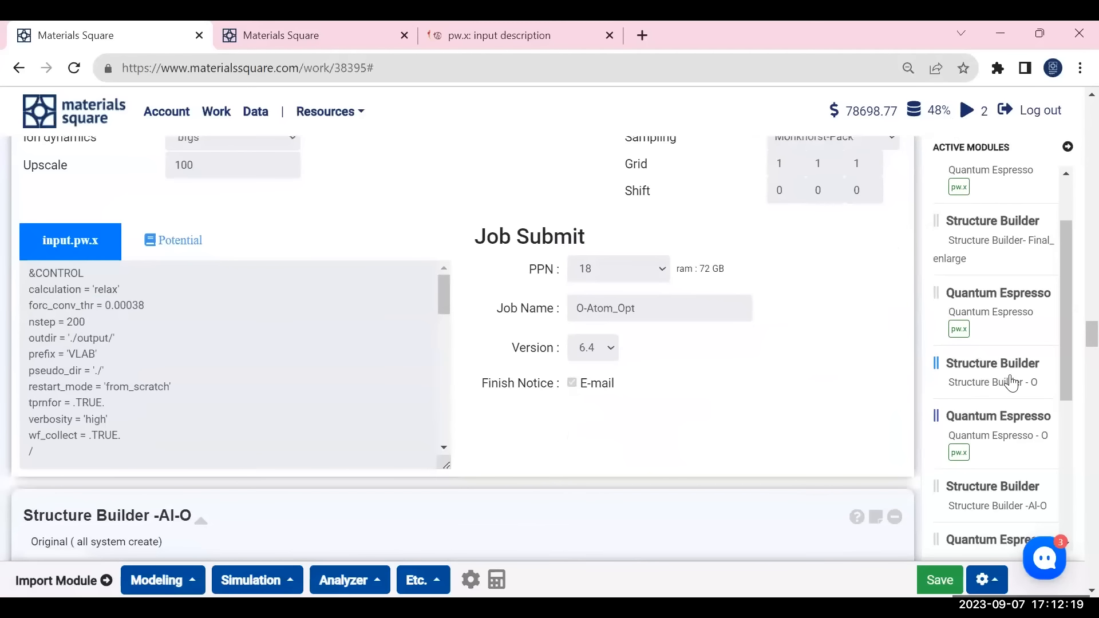
{"action": "scroll", "coordinate": [1022, 407], "scroll_direction": "down", "scroll_amount": 2}
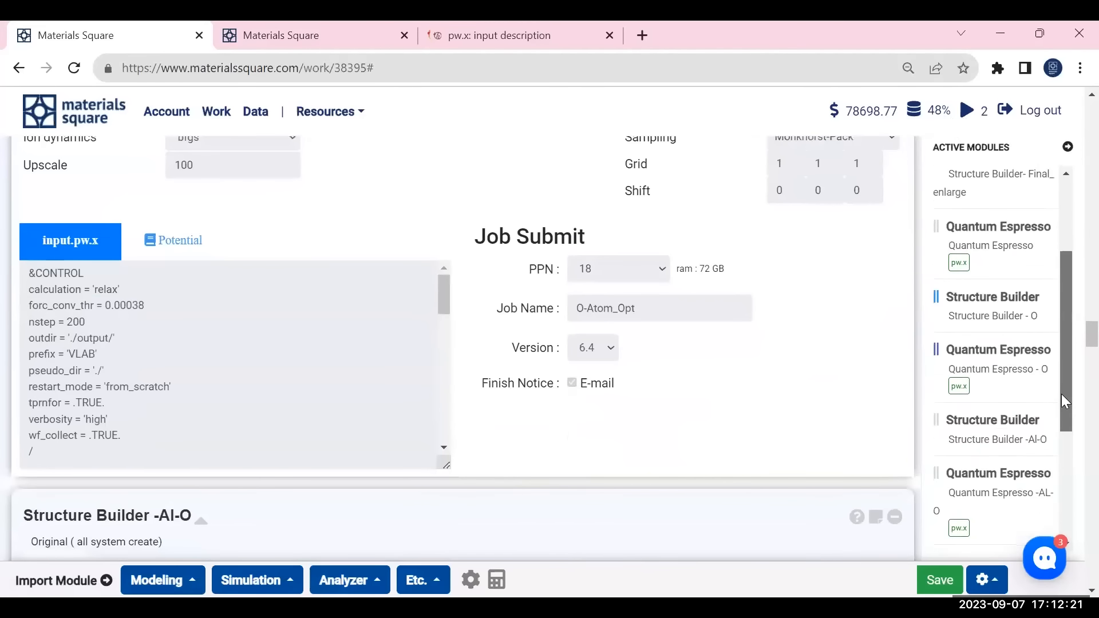
- Examine the combined Al-O structure from the side and the Quantum Espresso settings used for its relaxation
{"action": "left_click", "coordinate": [1003, 422]}
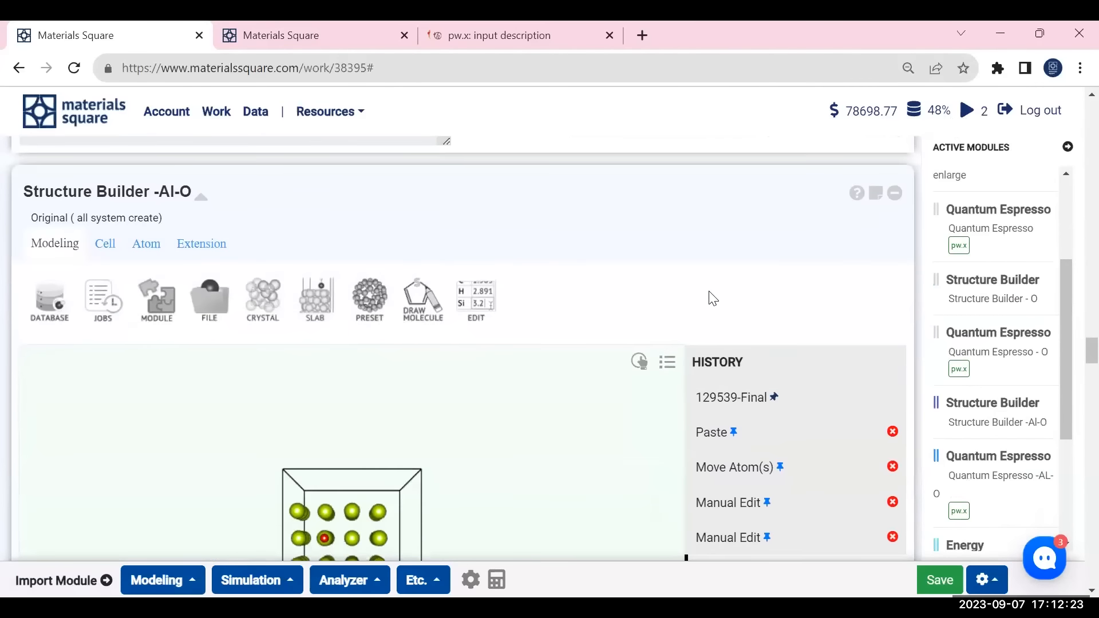
{"action": "scroll", "coordinate": [710, 298], "scroll_direction": "down", "scroll_amount": 1}
{"action": "left_click_drag", "start_coordinate": [355, 347], "coordinate": [342, 373]}
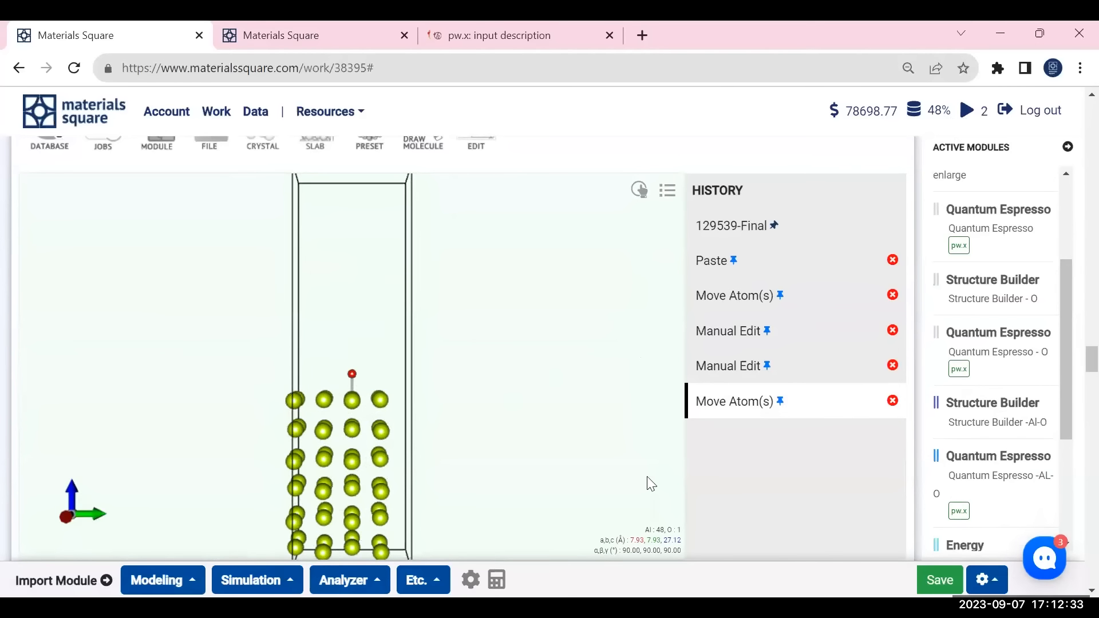
{"action": "left_click", "coordinate": [1010, 478]}
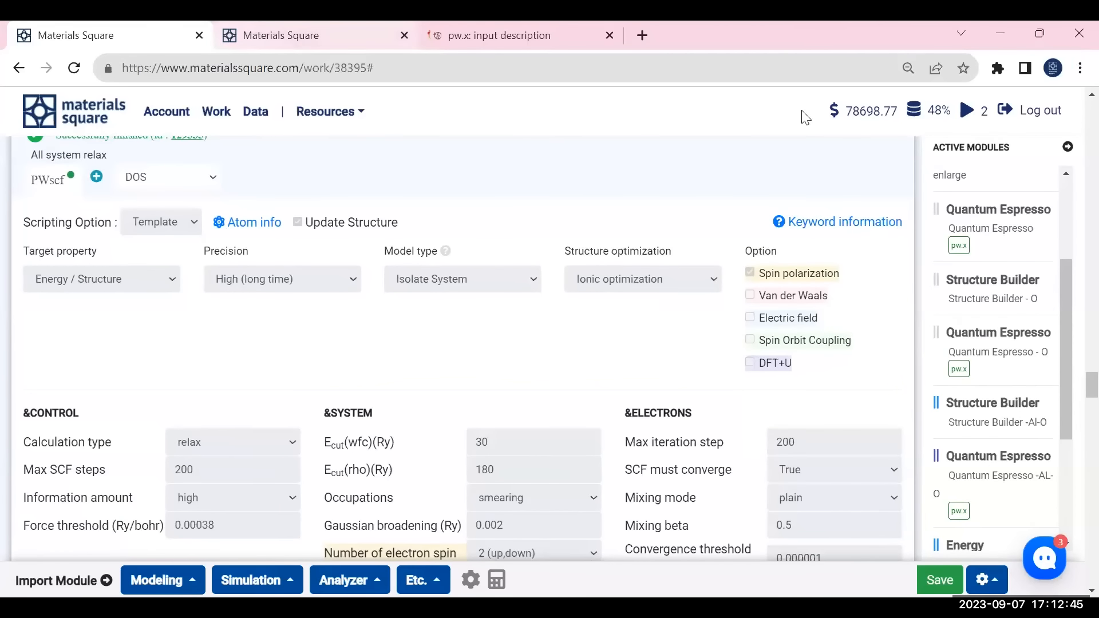
- Switch to the new work and check the Al bulk Quantum Espresso module's settings and status
{"action": "key", "text": "ctrl+Tab"}
{"action": "scroll", "coordinate": [936, 331], "scroll_direction": "up", "scroll_amount": 15}
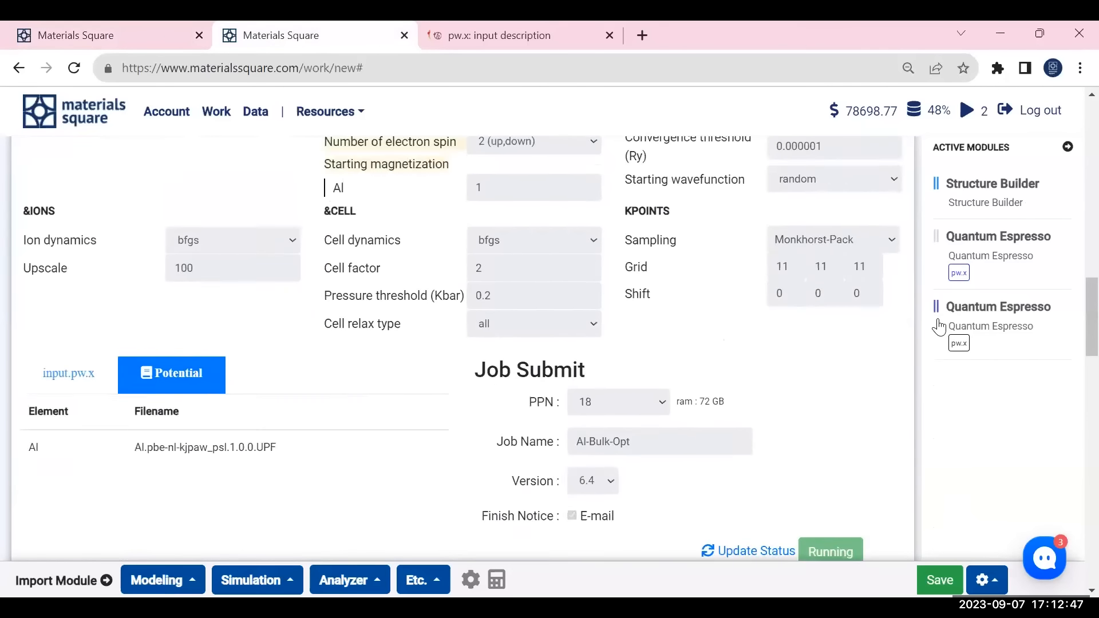
{"action": "left_click", "coordinate": [984, 261]}
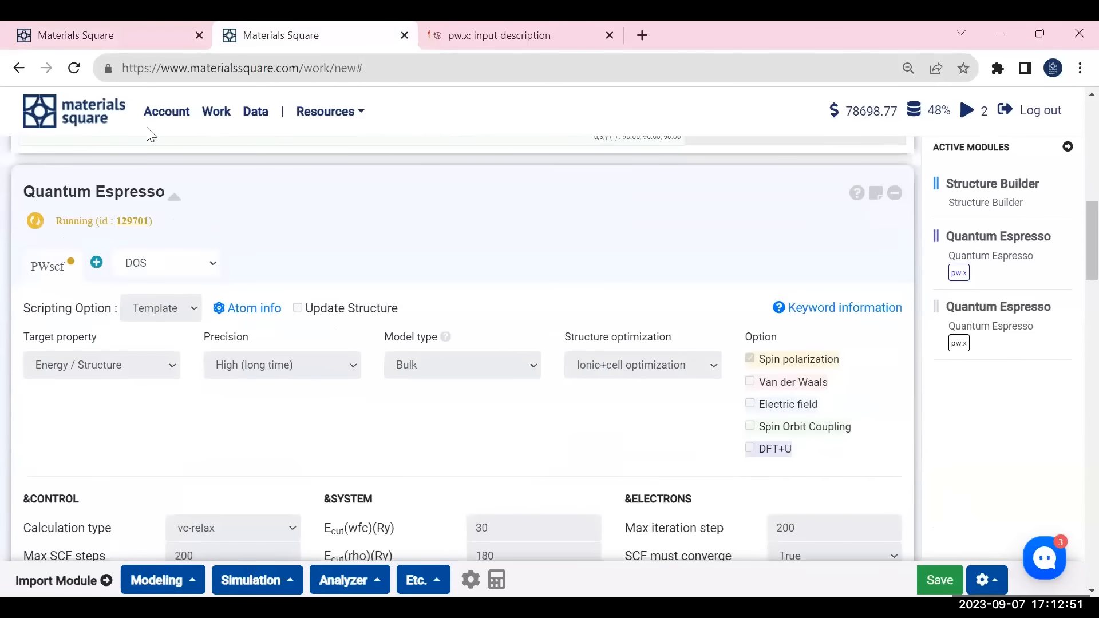
- Return to the finished project and review the Structure Builder -Al-O model and its edit history
{"action": "left_click", "coordinate": [117, 38]}
{"action": "left_click", "coordinate": [1012, 421]}
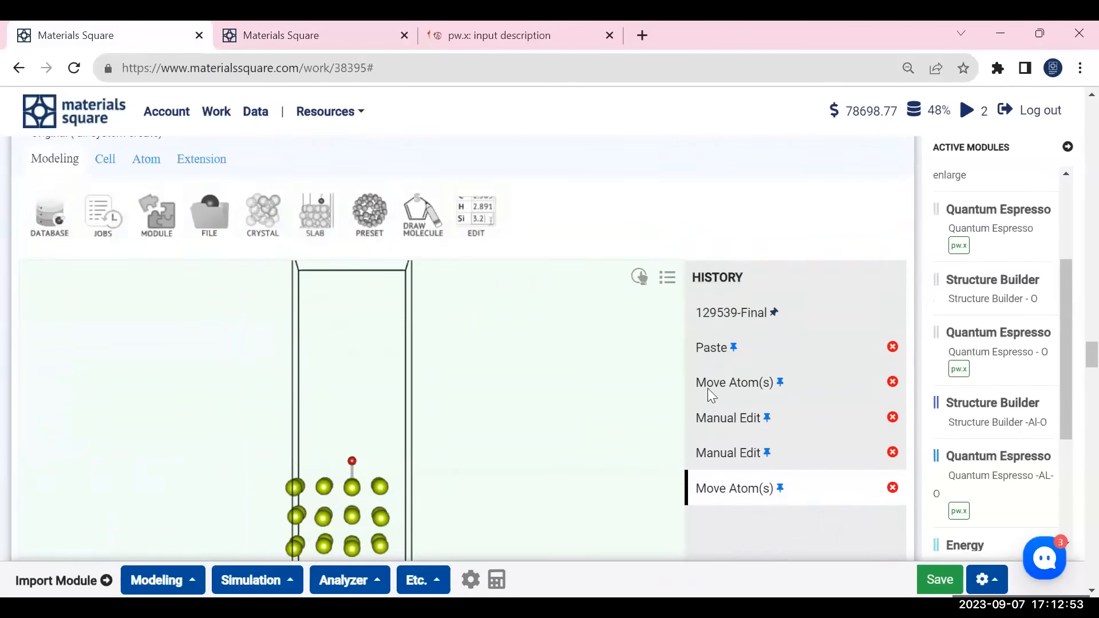
{"action": "scroll", "coordinate": [1034, 282], "scroll_direction": "down", "scroll_amount": 2}
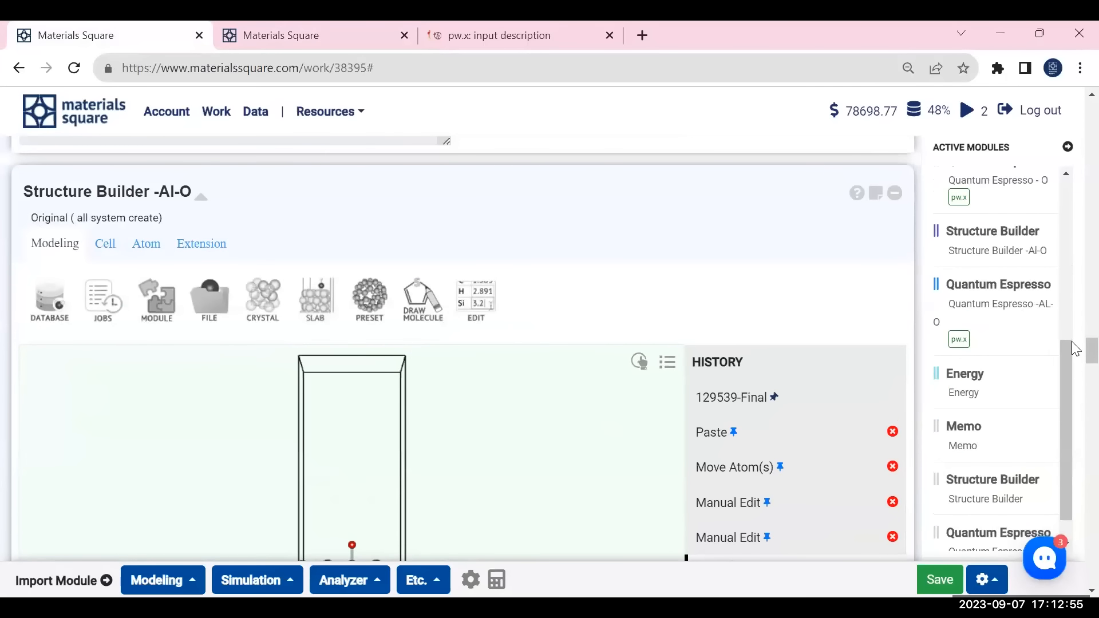
{"action": "scroll", "coordinate": [925, 332], "scroll_direction": "down", "scroll_amount": 2}
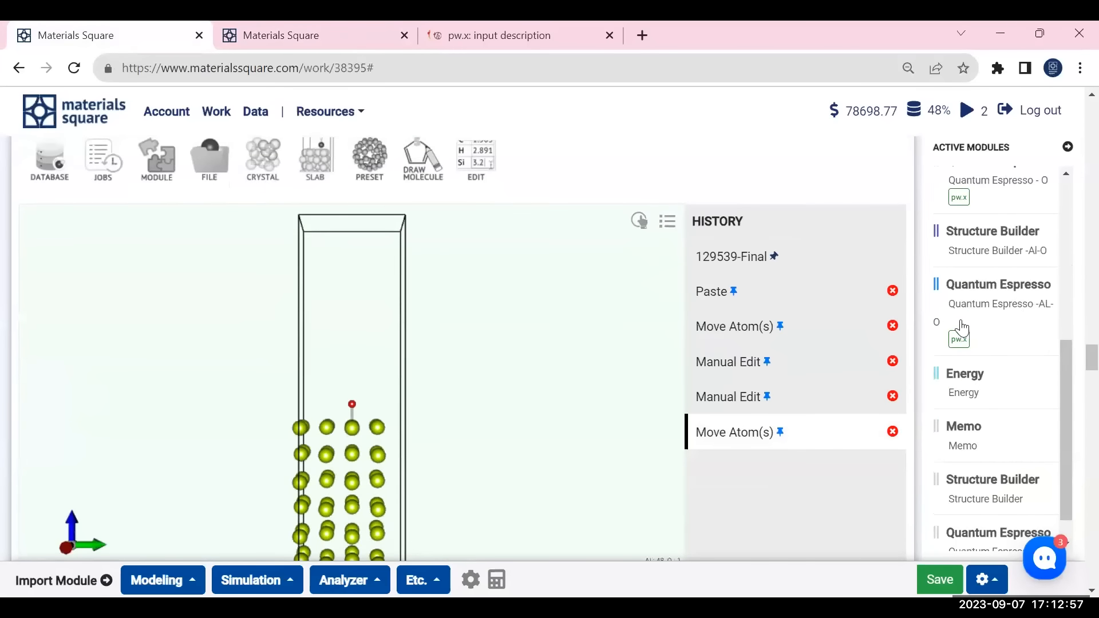
{"action": "left_click", "coordinate": [973, 304]}
{"action": "left_click", "coordinate": [997, 247]}
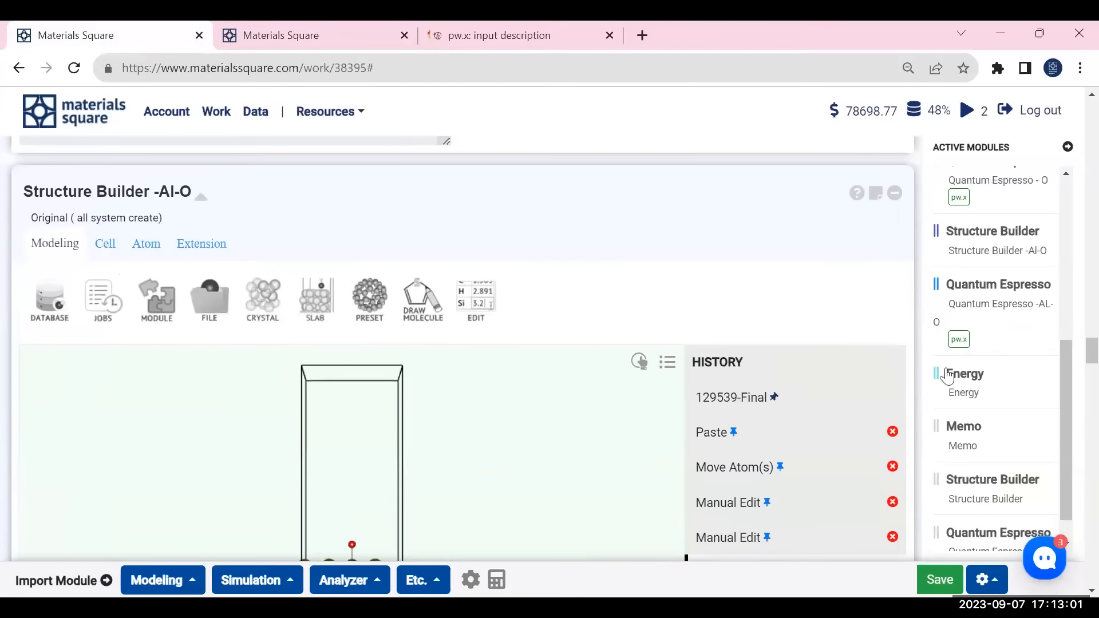
{"action": "scroll", "coordinate": [1061, 343], "scroll_direction": "up", "scroll_amount": 3}
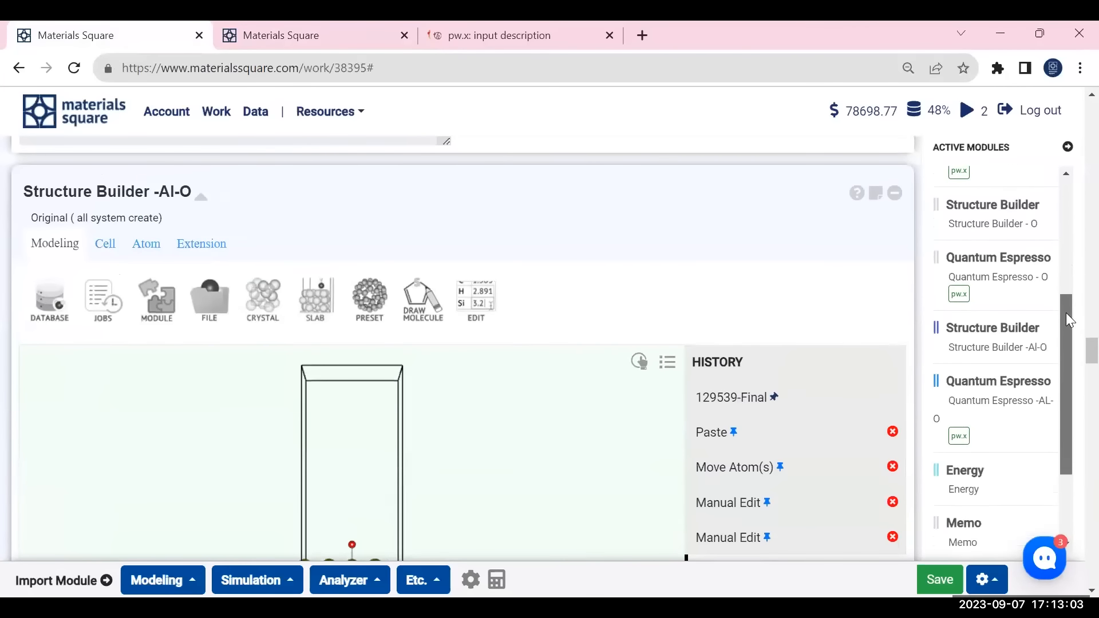
- Open the Structure Builder - O model, select its oxygen atom and copy it
{"action": "left_click", "coordinate": [1012, 312]}
{"action": "left_click", "coordinate": [1014, 264]}
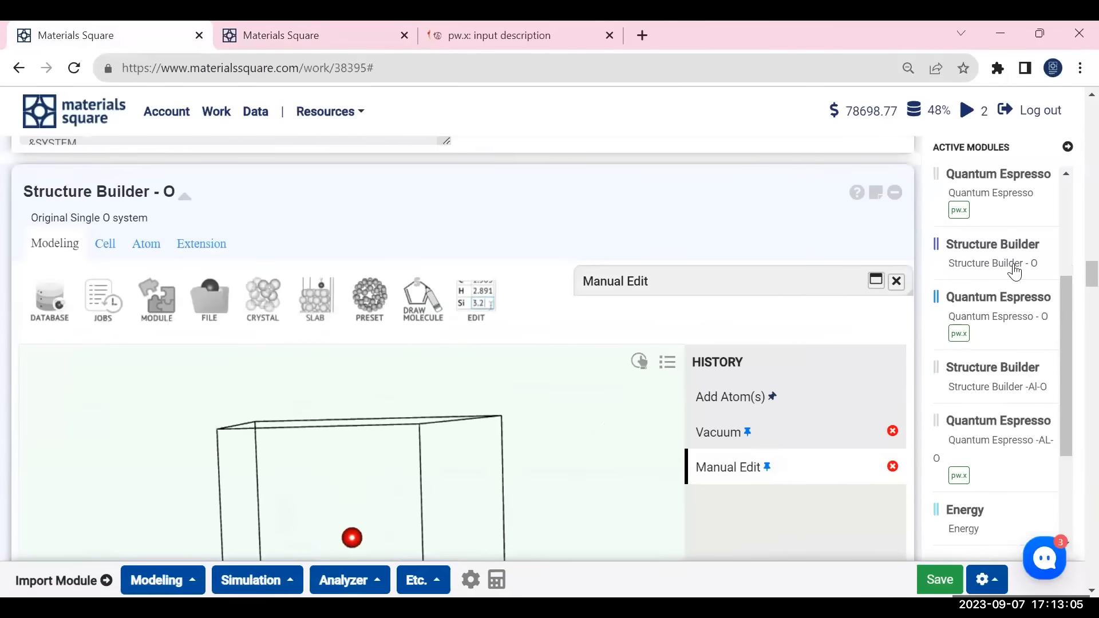
{"action": "scroll", "coordinate": [782, 509], "scroll_direction": "down", "scroll_amount": 5}
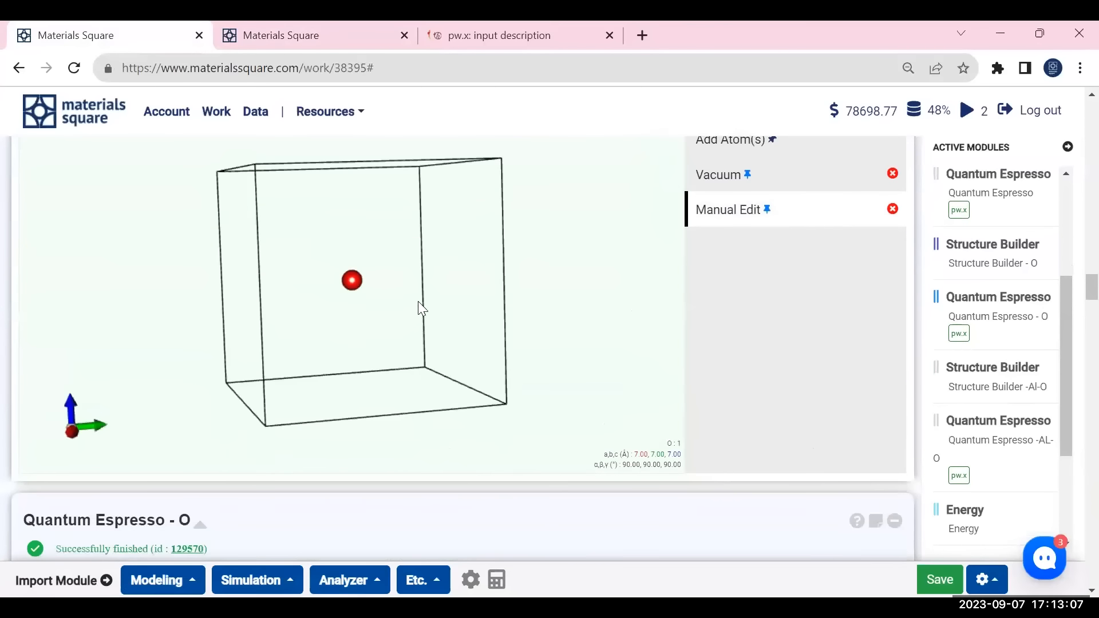
{"action": "left_click_drag", "start_coordinate": [369, 260], "coordinate": [366, 309]}
{"action": "key", "text": "ctrl+c"}
{"action": "left_click", "coordinate": [558, 403]}
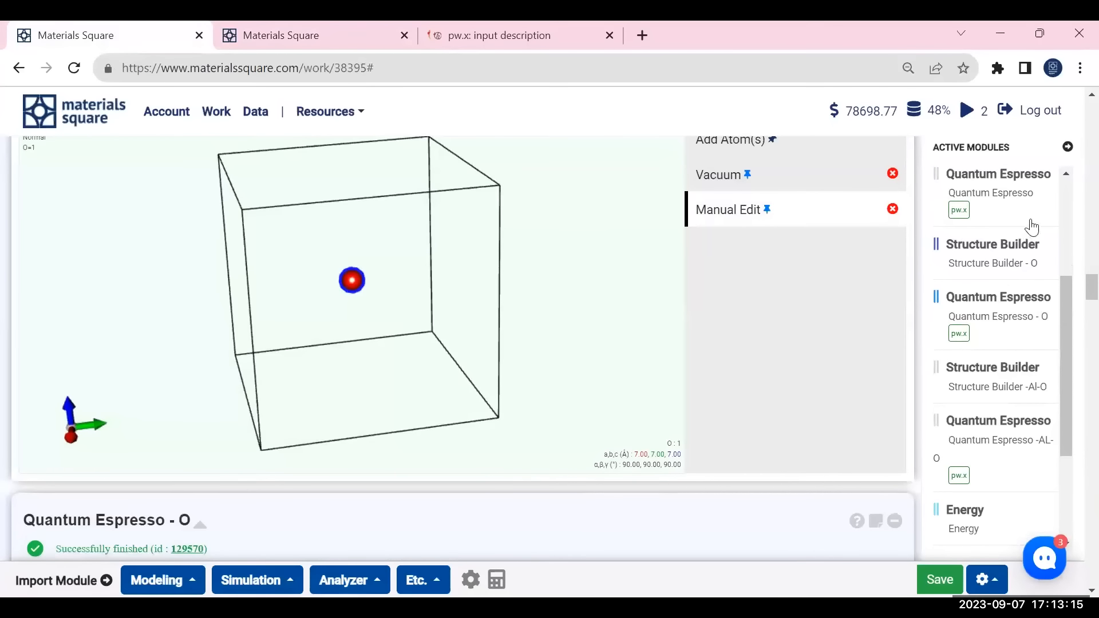
- Open the Structure Builder- Final_enlarge Al slab and rotate it to inspect its surface from the side
{"action": "scroll", "coordinate": [1041, 250], "scroll_direction": "up", "scroll_amount": 2}
{"action": "left_click", "coordinate": [1016, 274]}
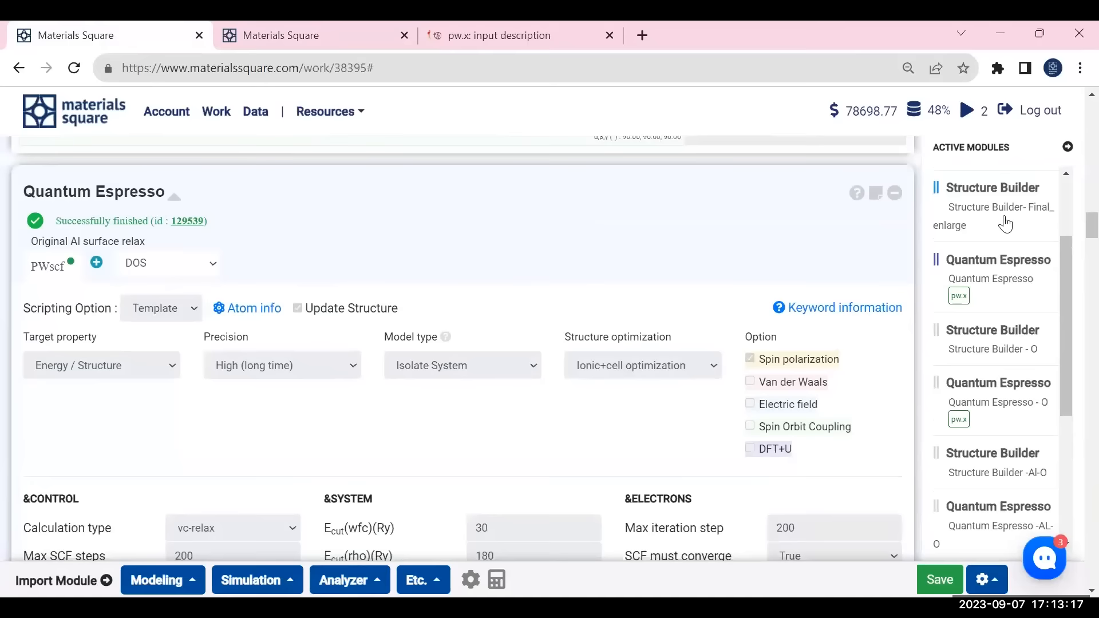
{"action": "left_click", "coordinate": [1005, 223]}
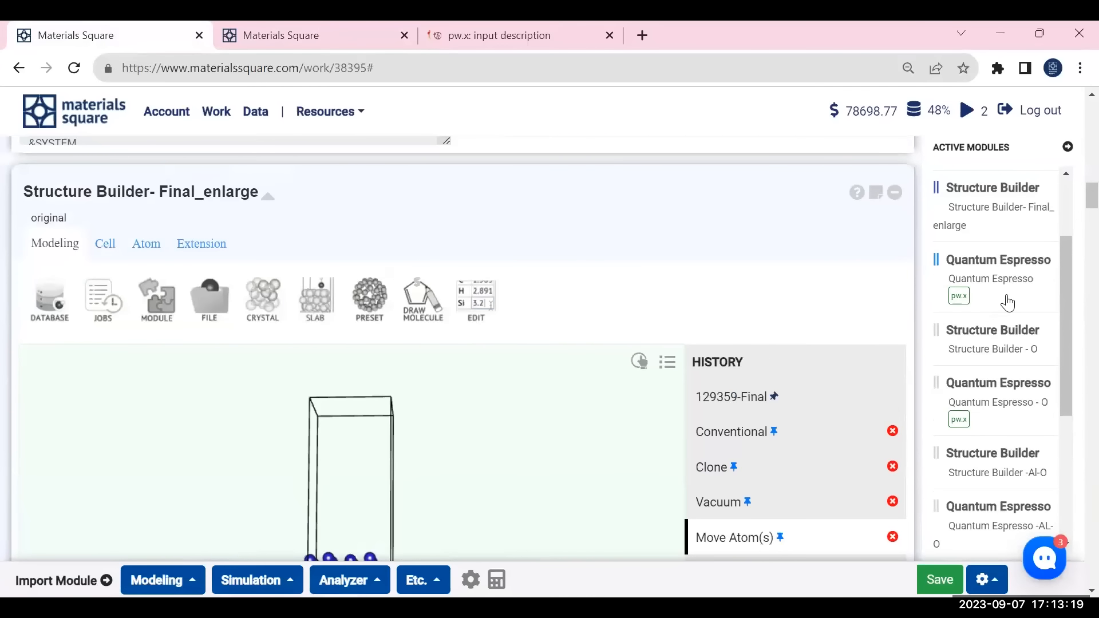
{"action": "scroll", "coordinate": [1006, 303], "scroll_direction": "down", "scroll_amount": 3}
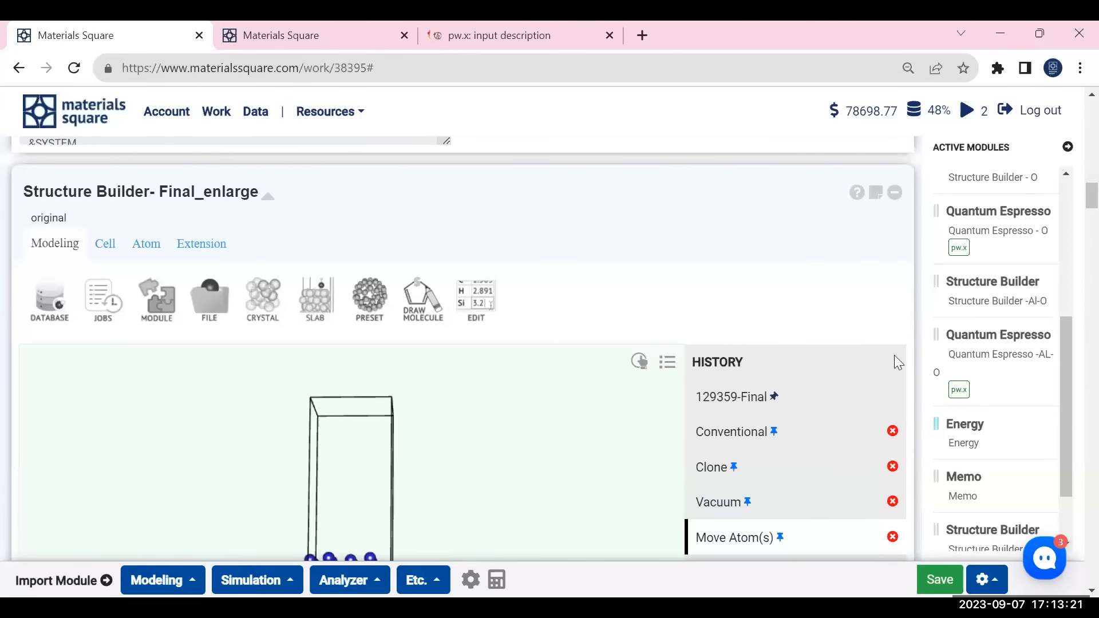
{"action": "scroll", "coordinate": [1074, 213], "scroll_direction": "down", "scroll_amount": 4}
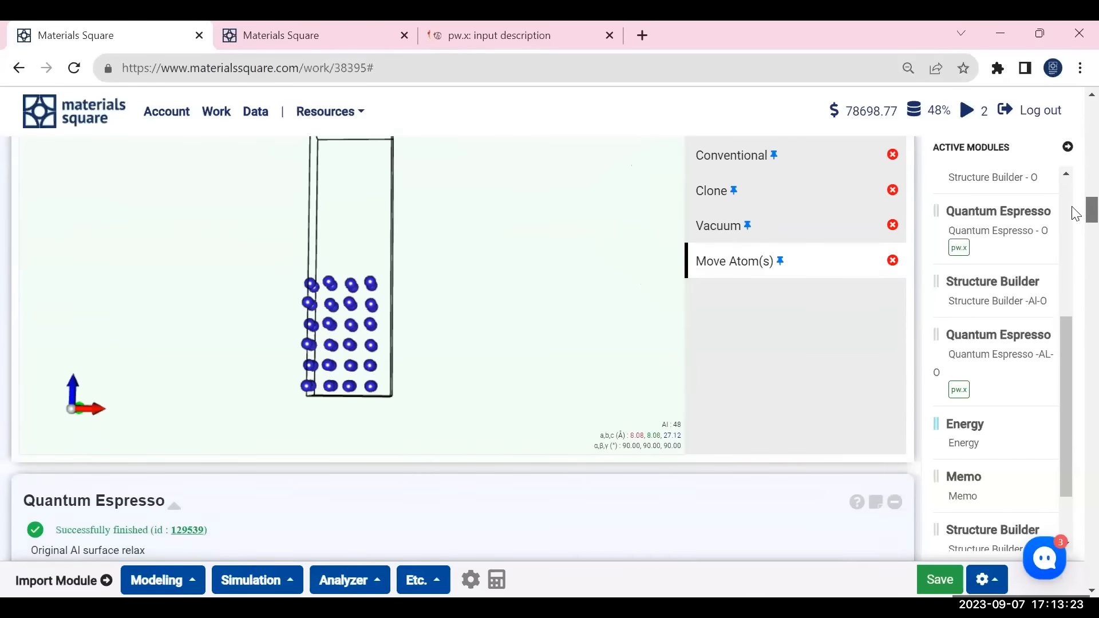
{"action": "left_click_drag", "start_coordinate": [368, 304], "coordinate": [439, 320]}
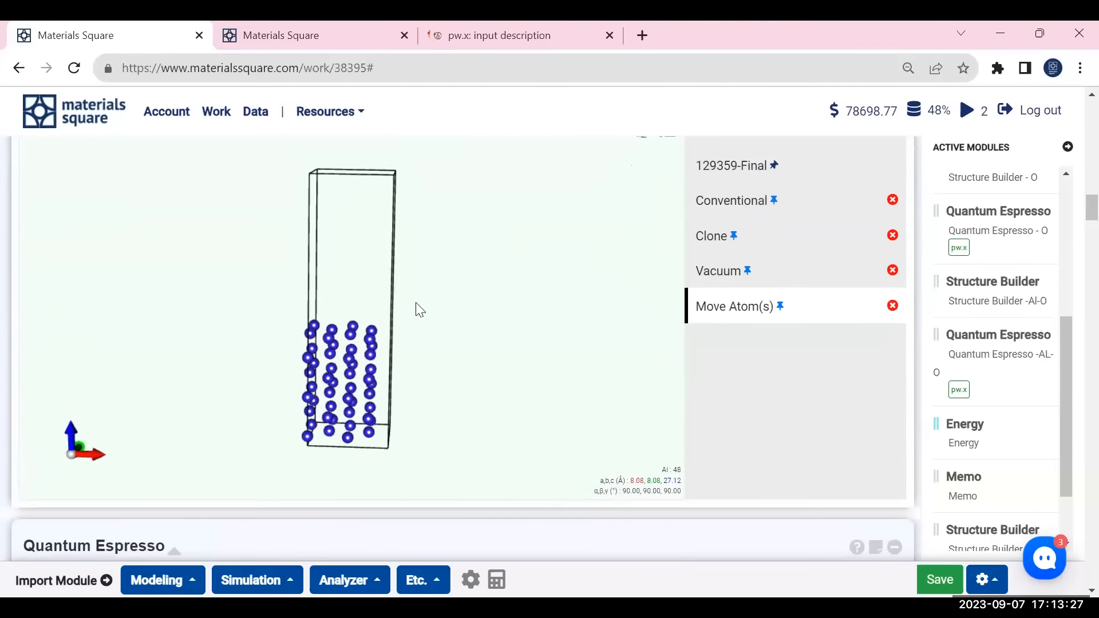
{"action": "key", "text": "ctrl+a"}
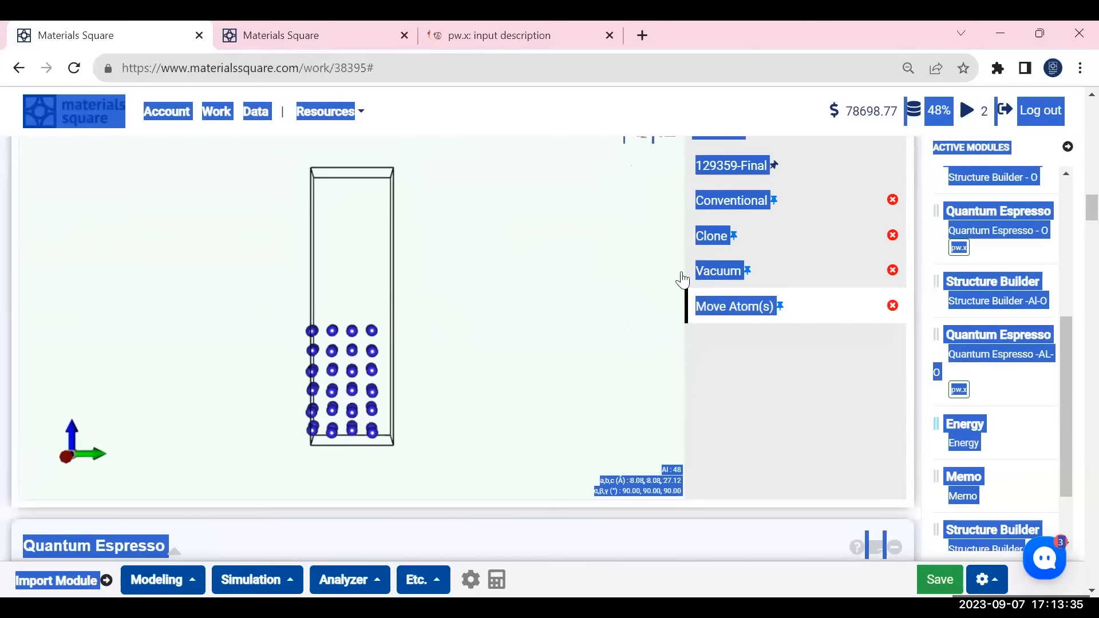
{"action": "right_click", "coordinate": [599, 255]}
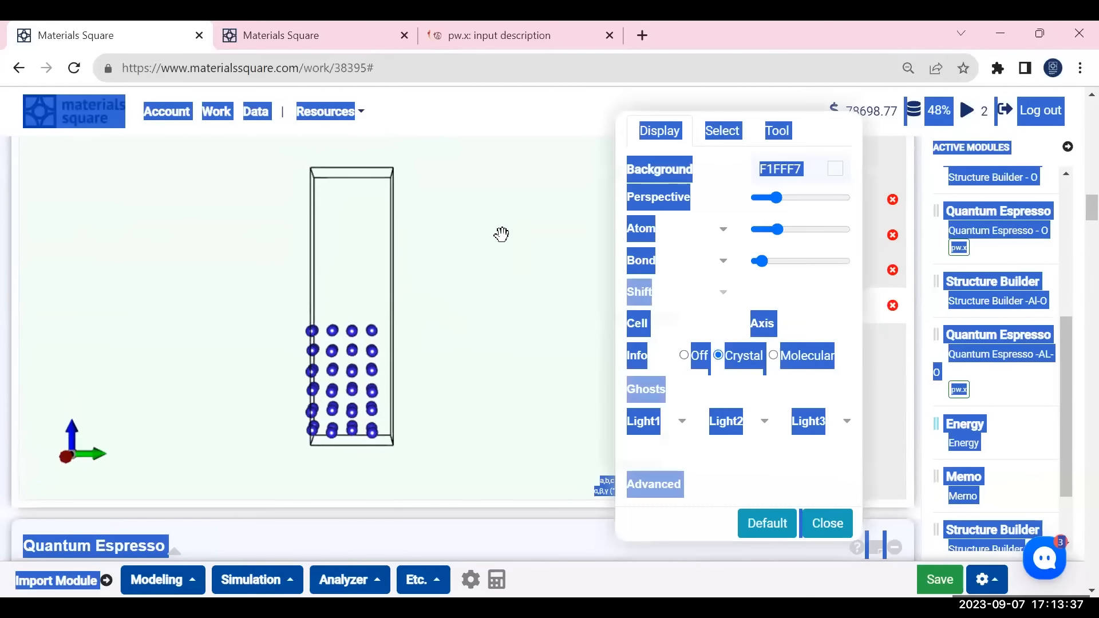
{"action": "left_click", "coordinate": [819, 524]}
{"action": "left_click", "coordinate": [769, 397]}
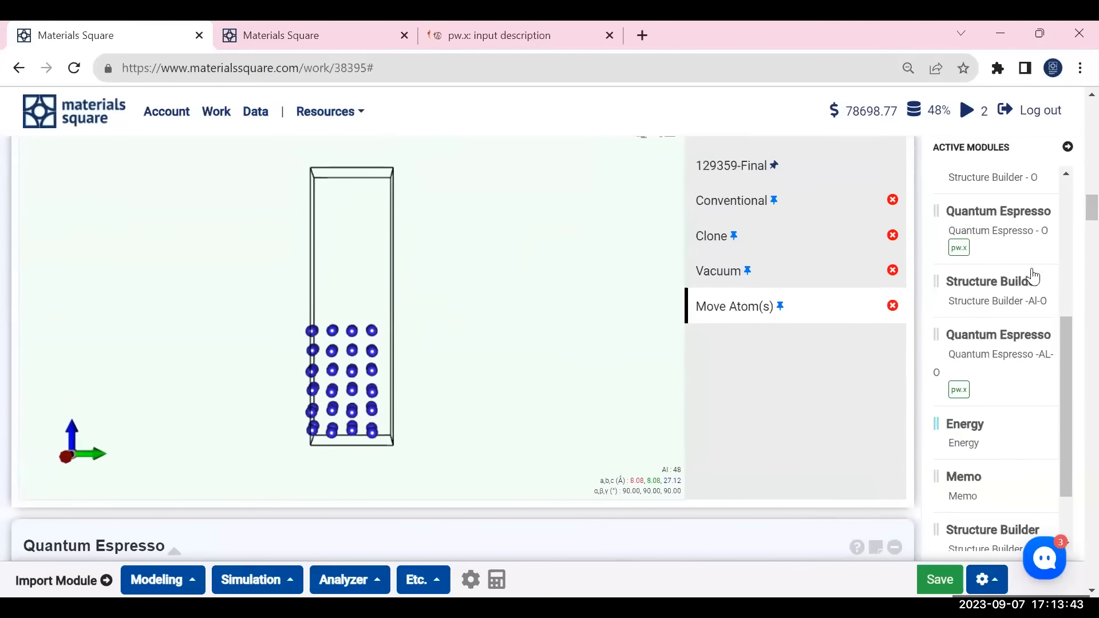
- Reselect and copy the oxygen atom in the Structure Builder - O model, and return to the Final_enlarge Al slab
{"action": "left_click", "coordinate": [1011, 178]}
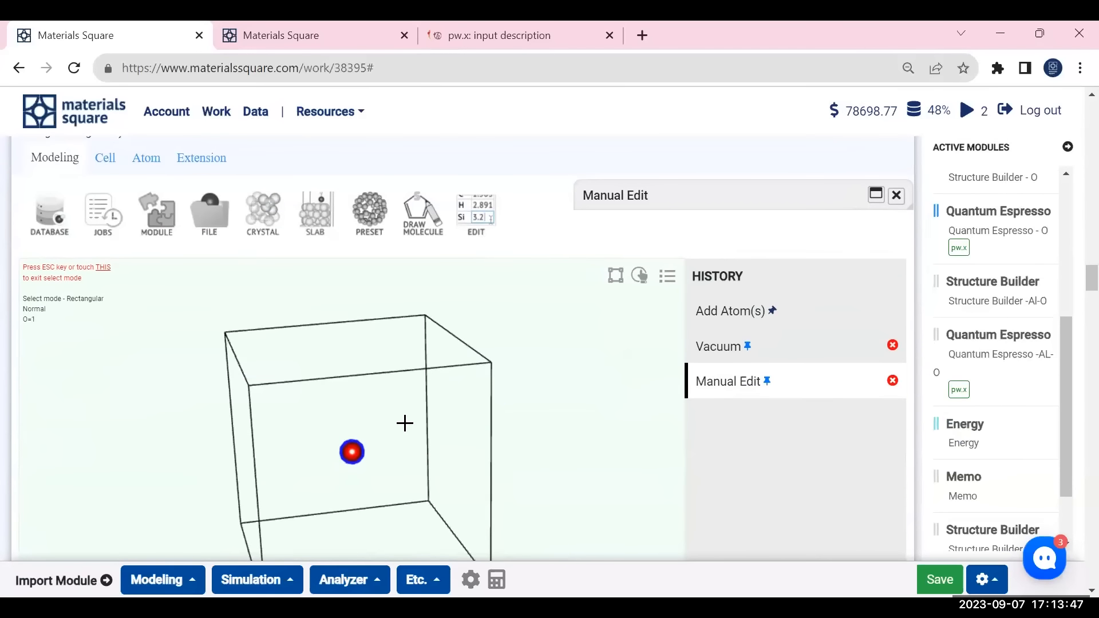
{"action": "left_click_drag", "start_coordinate": [377, 422], "coordinate": [332, 481]}
{"action": "key", "text": "ctrl+c"}
{"action": "left_click", "coordinate": [562, 408]}
{"action": "scroll", "coordinate": [1062, 371], "scroll_direction": "up", "scroll_amount": 5}
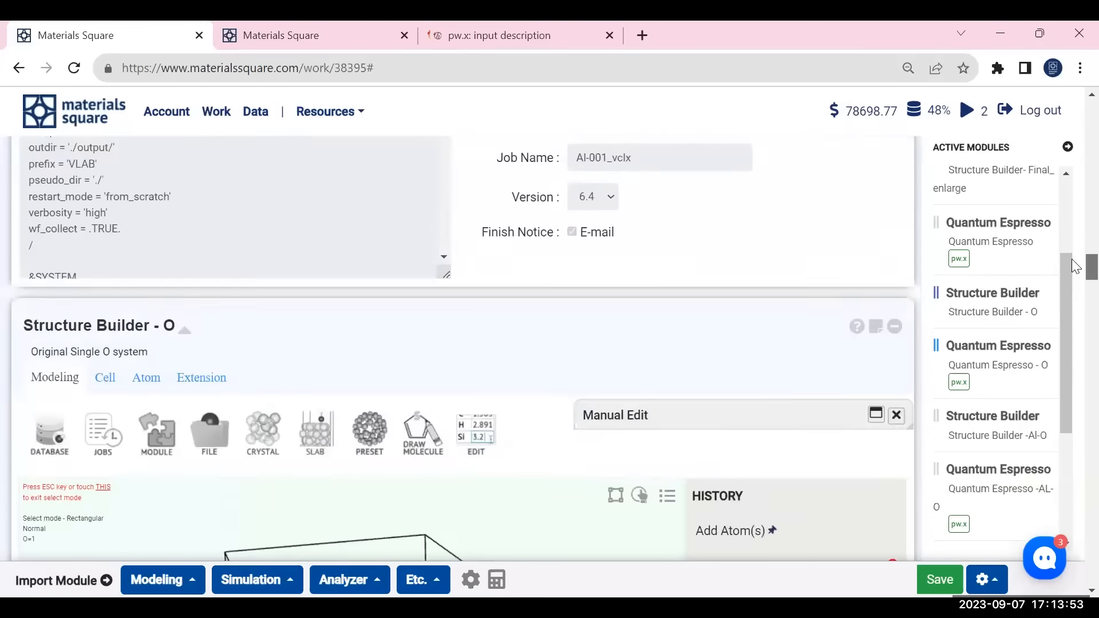
{"action": "scroll", "coordinate": [1071, 252], "scroll_direction": "up", "scroll_amount": 15}
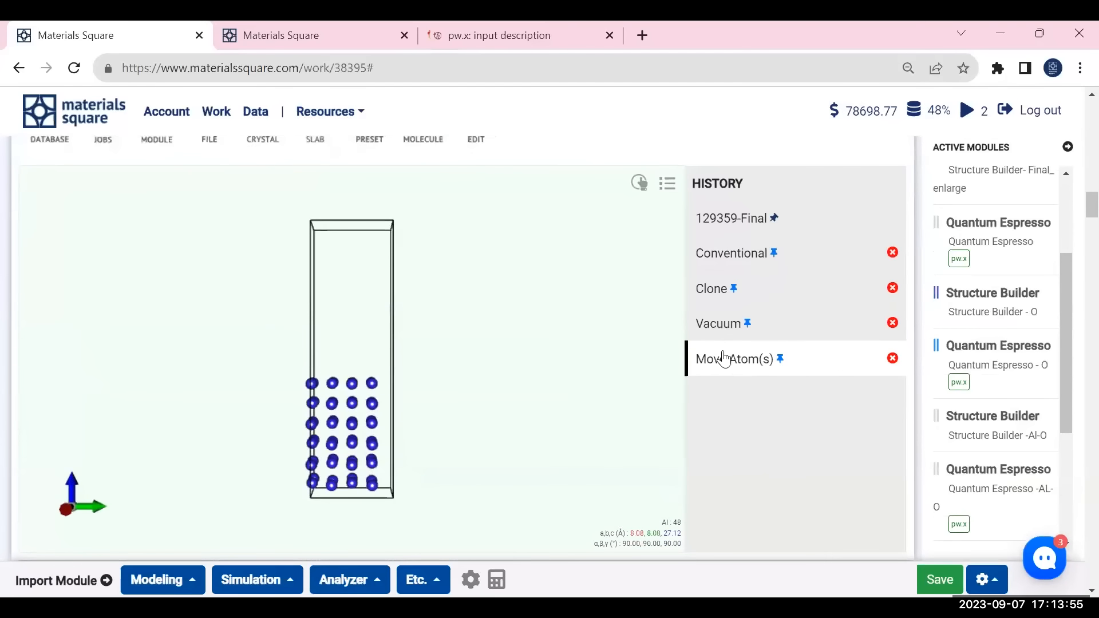
- Restore the Final_enlarge slab's Vacuum state, paste the copied oxygen atom and raise it above the top Al layer
{"action": "left_click", "coordinate": [710, 327]}
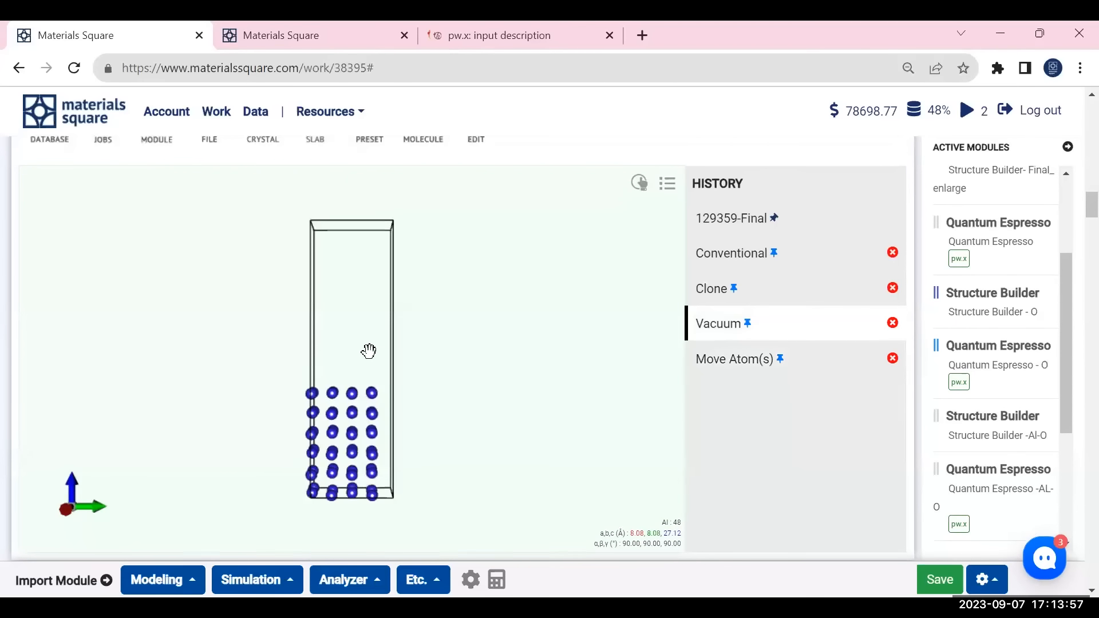
{"action": "key", "text": "s"}
{"action": "key", "text": "ctrl+v"}
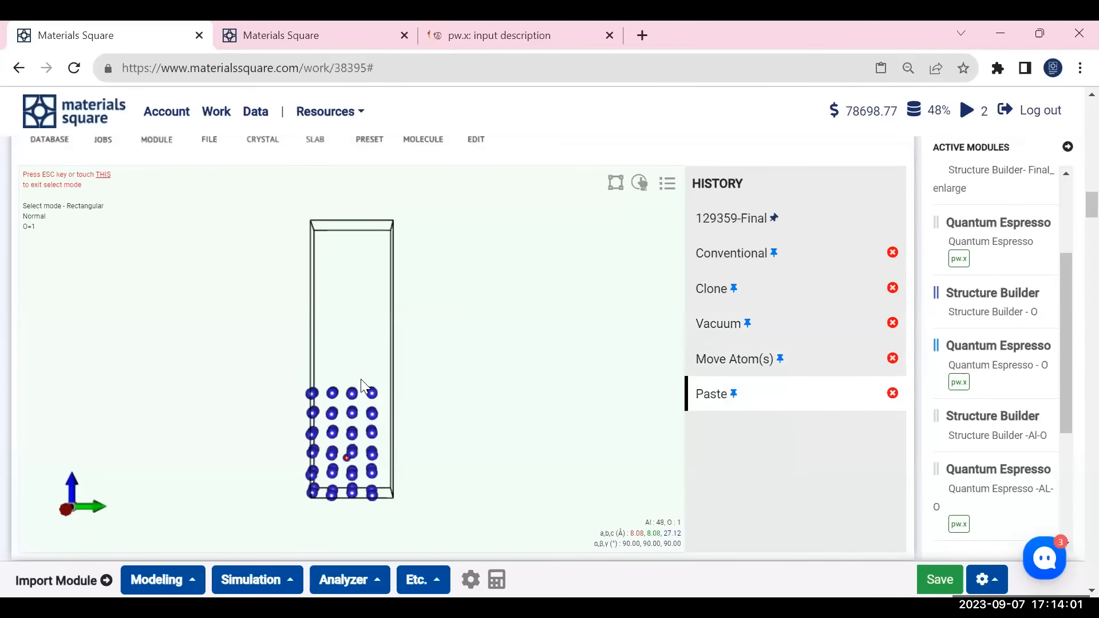
{"action": "key", "text": "Up"}
{"action": "key", "text": "Up"}
{"action": "key", "text": "Up"}
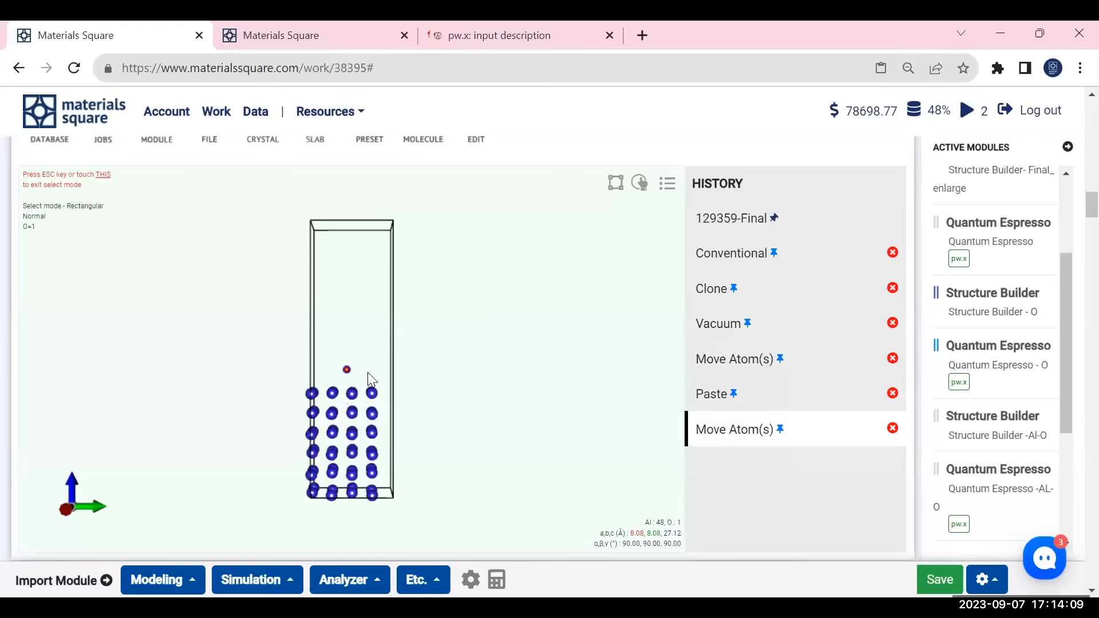
{"action": "key", "text": "Escape"}
{"action": "scroll", "coordinate": [360, 371], "scroll_direction": "up", "scroll_amount": 5}
{"action": "left_click_drag", "start_coordinate": [349, 437], "coordinate": [428, 392]}
- Turn on atom selection for the slab model and review the viewer's display and selection options
{"action": "left_click", "coordinate": [639, 183]}
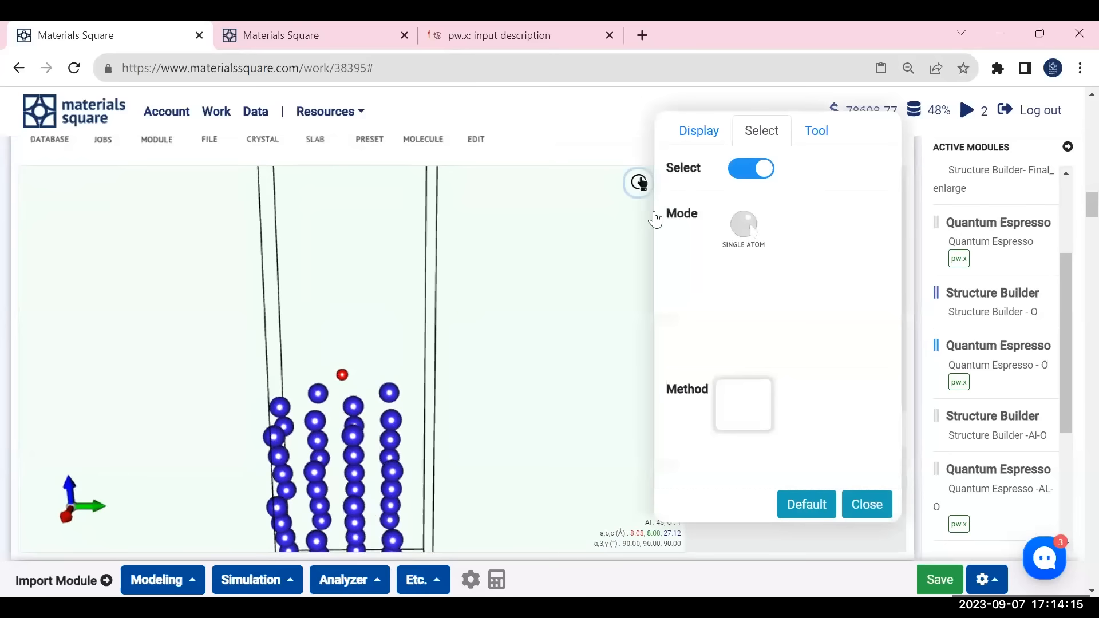
{"action": "left_click", "coordinate": [703, 137]}
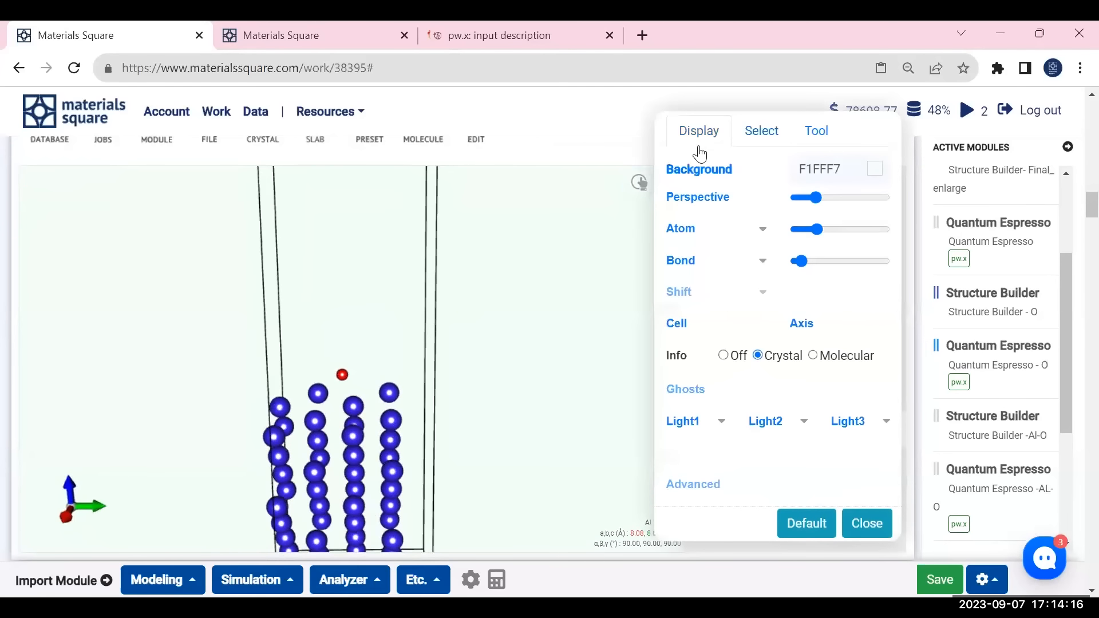
{"action": "left_click", "coordinate": [868, 523]}
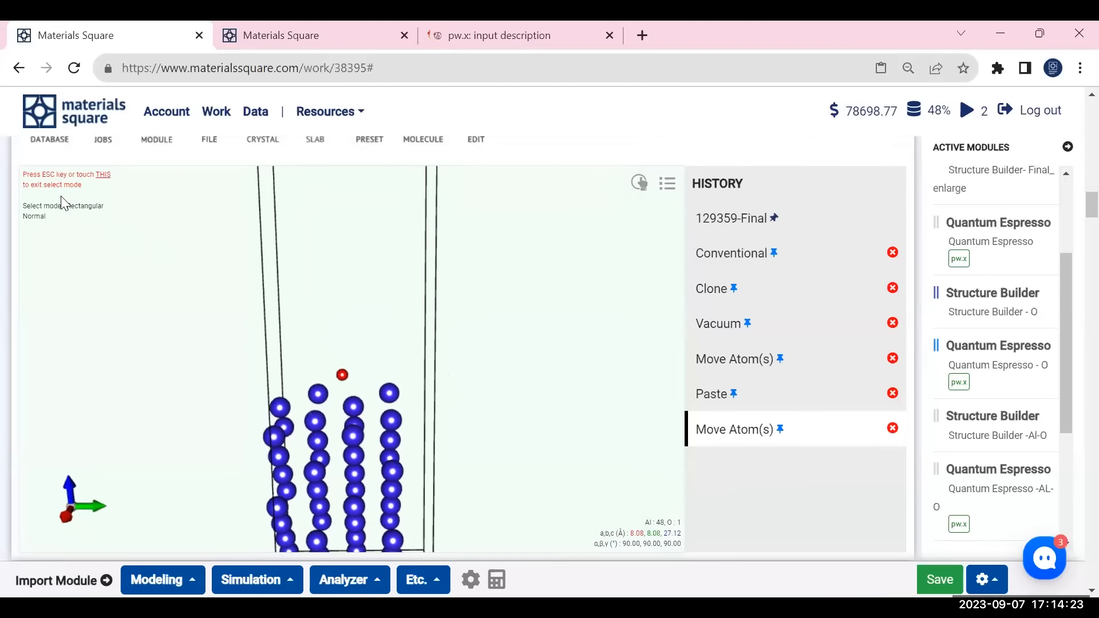
{"action": "left_click", "coordinate": [637, 185]}
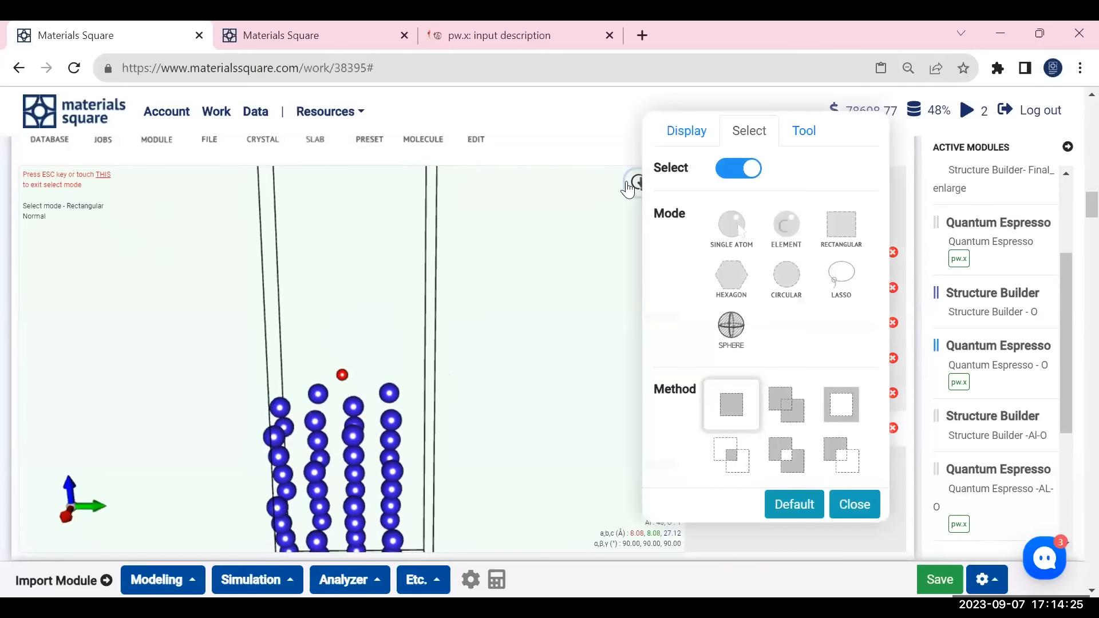
{"action": "left_click", "coordinate": [854, 504]}
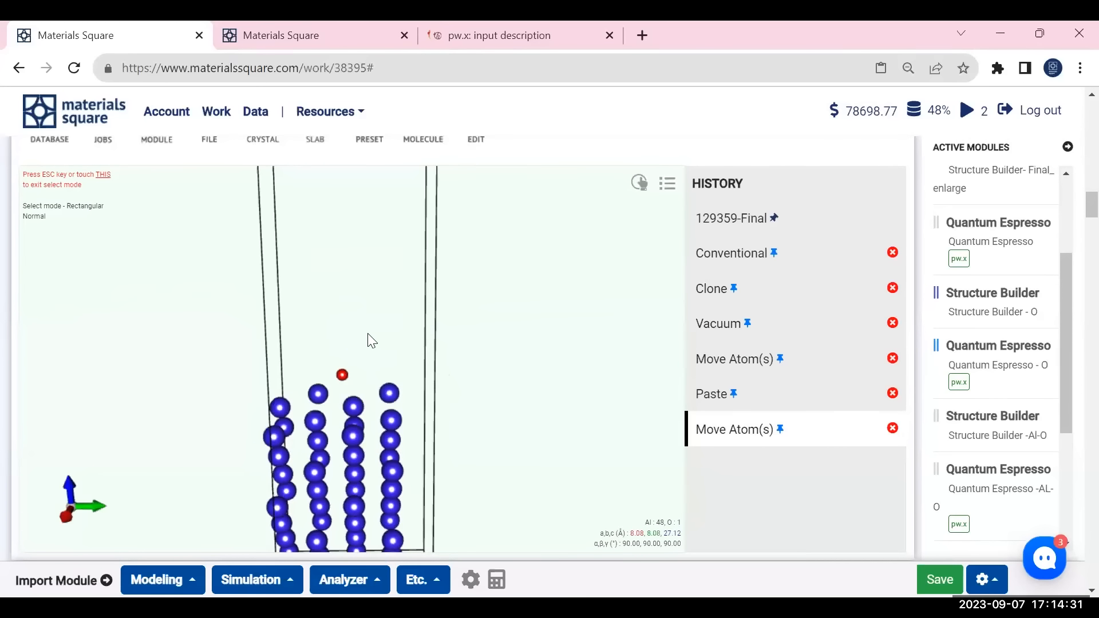
- Select the oxygen atom and move it freehand down to a bonding position beside a surface Al atom
{"action": "left_click", "coordinate": [342, 375]}
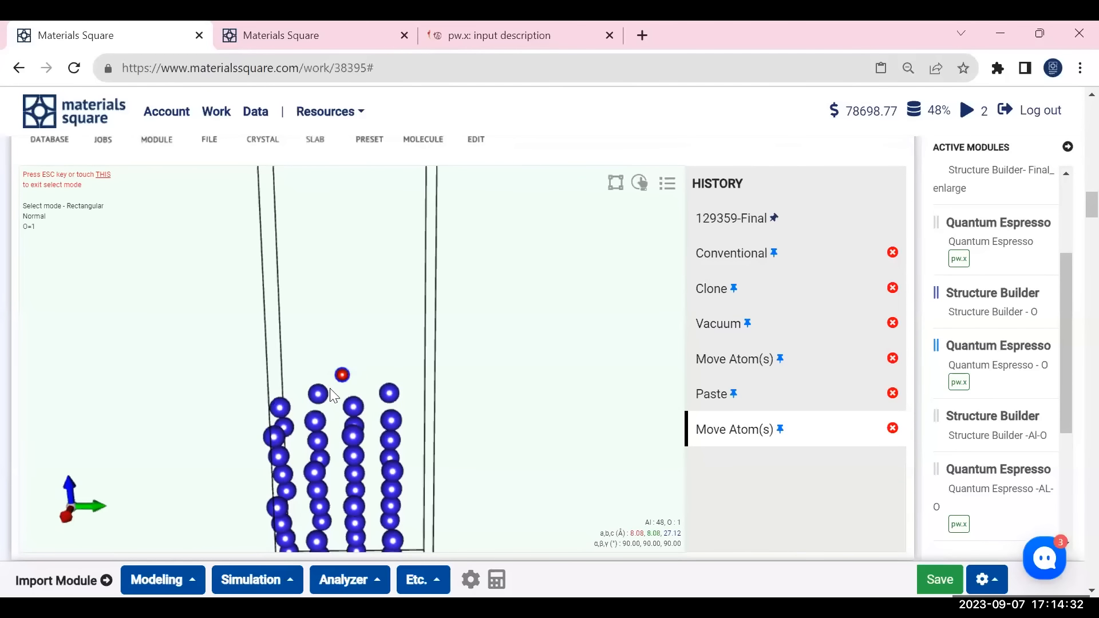
{"action": "left_click", "coordinate": [620, 194]}
{"action": "left_click", "coordinate": [616, 232]}
{"action": "left_click_drag", "start_coordinate": [342, 378], "coordinate": [377, 427]}
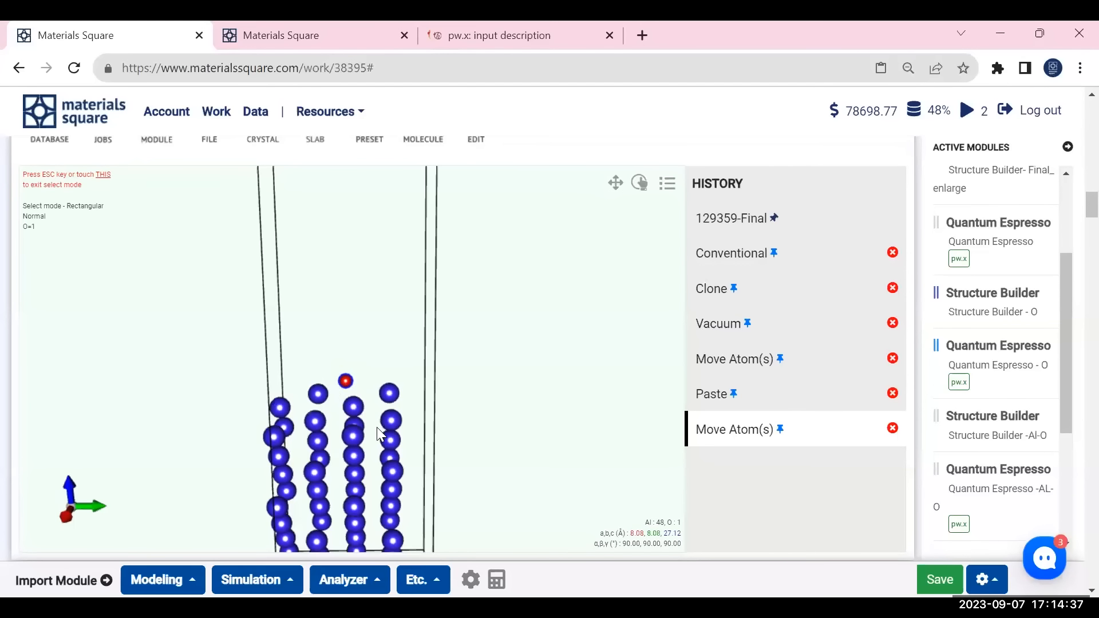
{"action": "left_click_drag", "start_coordinate": [310, 397], "coordinate": [219, 537]}
{"action": "key", "text": "Escape"}
{"action": "left_click_drag", "start_coordinate": [355, 369], "coordinate": [368, 326]}
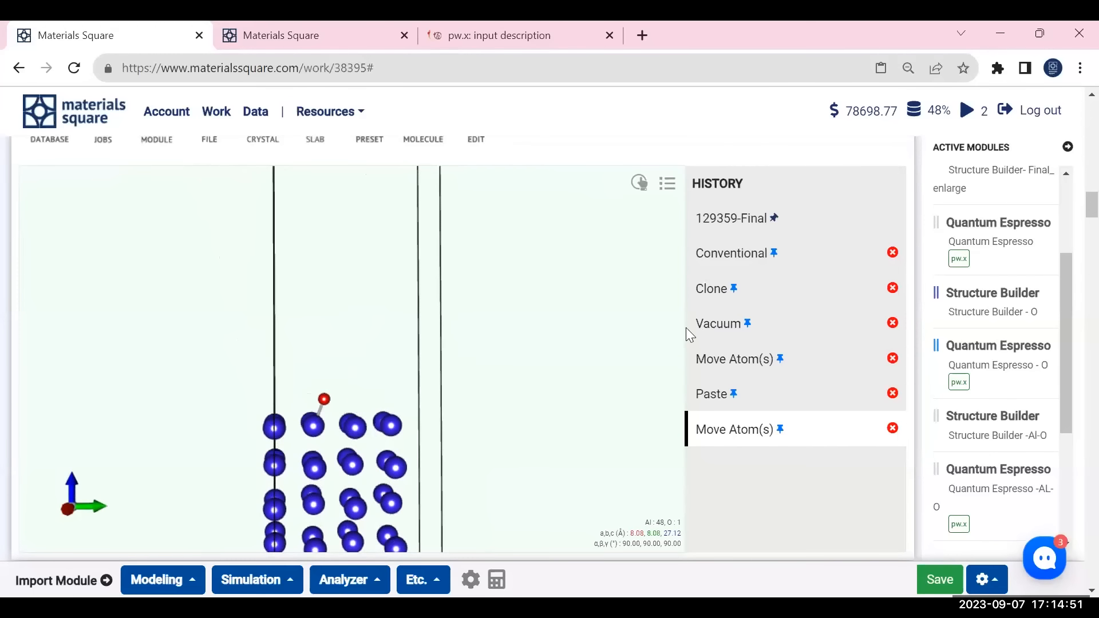
- Revisit the Structure Builder - O model, and return the Final_enlarge slab to the Move Atom(s) history state preceding the paste
{"action": "left_click_drag", "start_coordinate": [1065, 339], "coordinate": [1067, 388]}
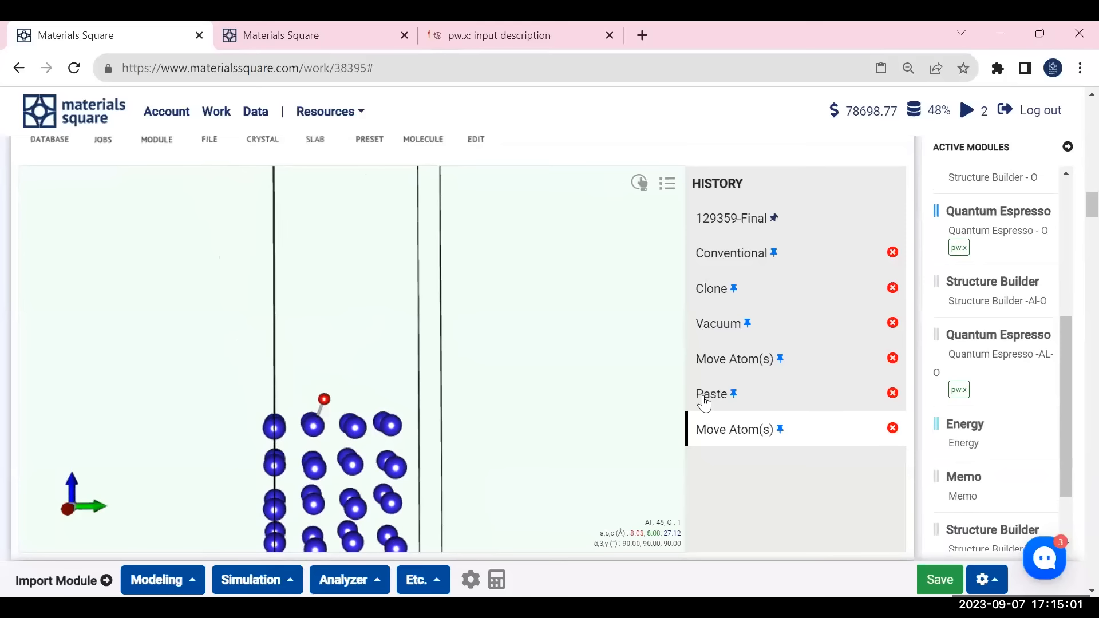
{"action": "scroll", "coordinate": [893, 343], "scroll_direction": "up", "scroll_amount": 2}
{"action": "scroll", "coordinate": [767, 342], "scroll_direction": "up", "scroll_amount": 3}
{"action": "left_click_drag", "start_coordinate": [1067, 321], "coordinate": [1073, 255]}
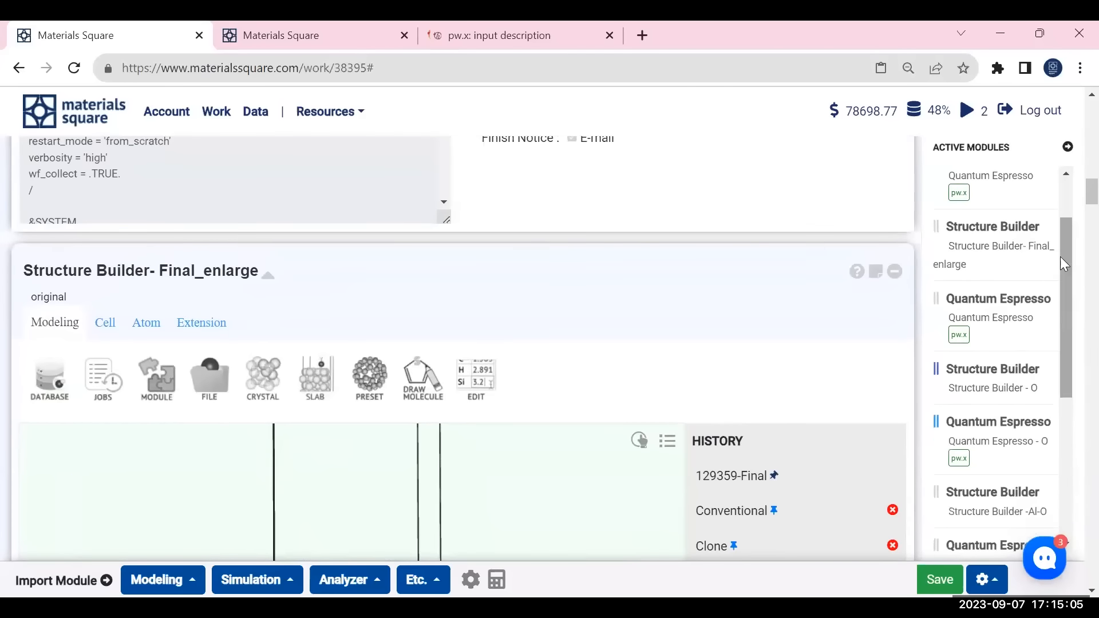
{"action": "left_click", "coordinate": [1026, 386]}
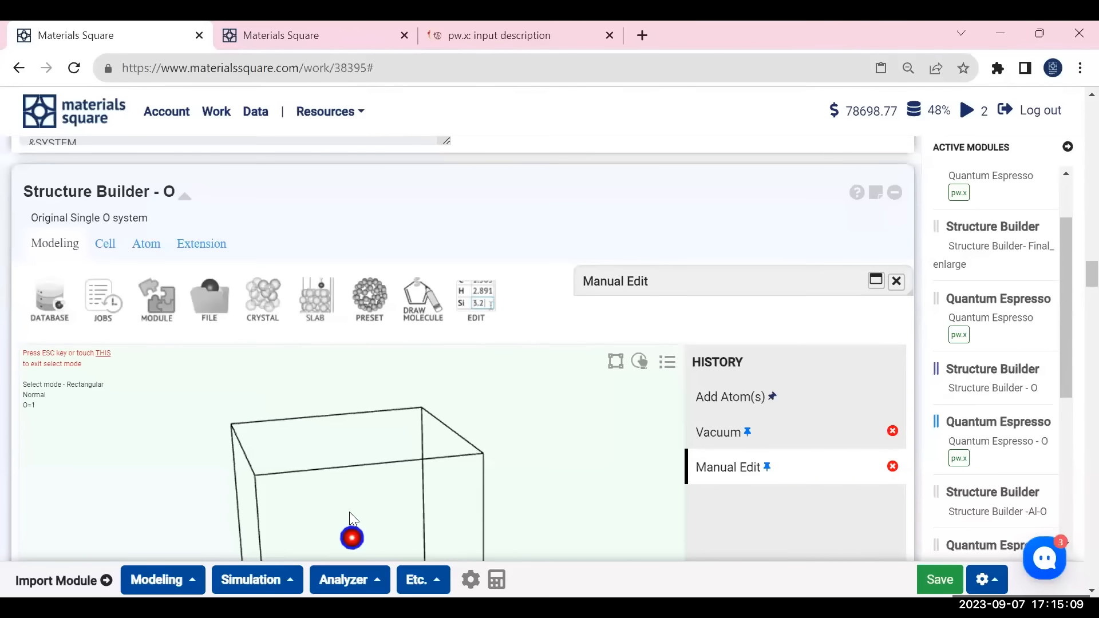
{"action": "left_click", "coordinate": [1005, 261]}
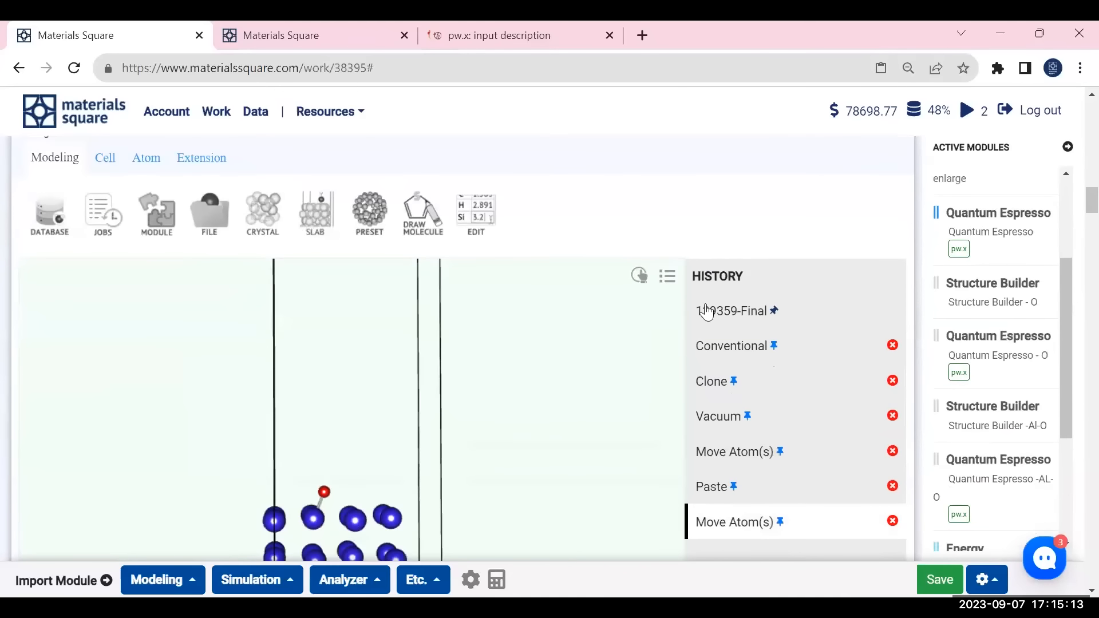
{"action": "scroll", "coordinate": [411, 429], "scroll_direction": "down", "scroll_amount": 1}
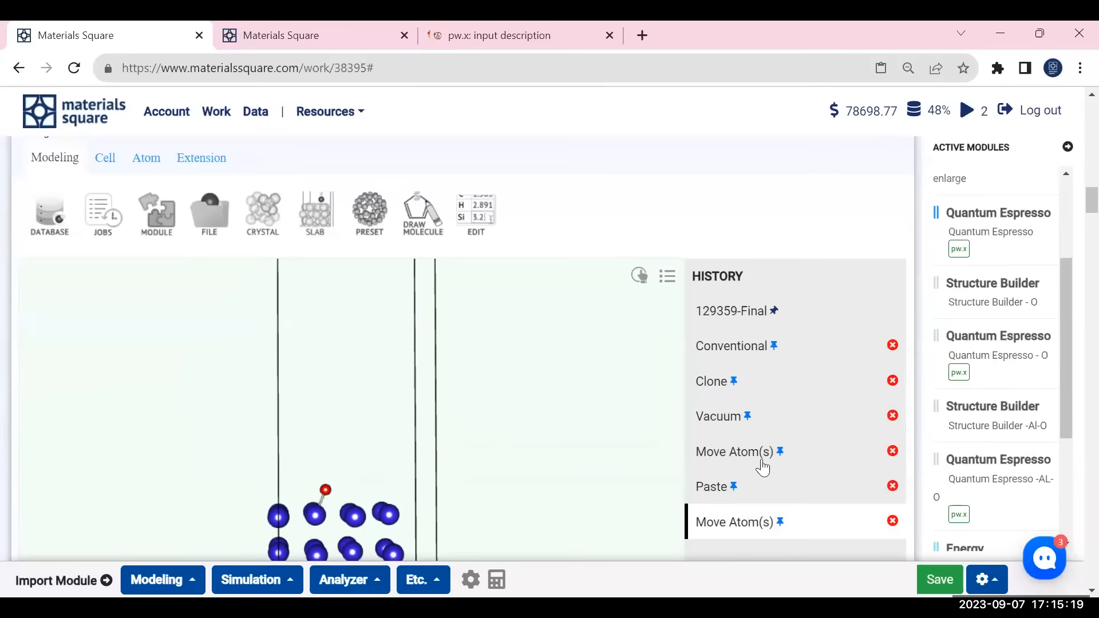
{"action": "left_click", "coordinate": [729, 461]}
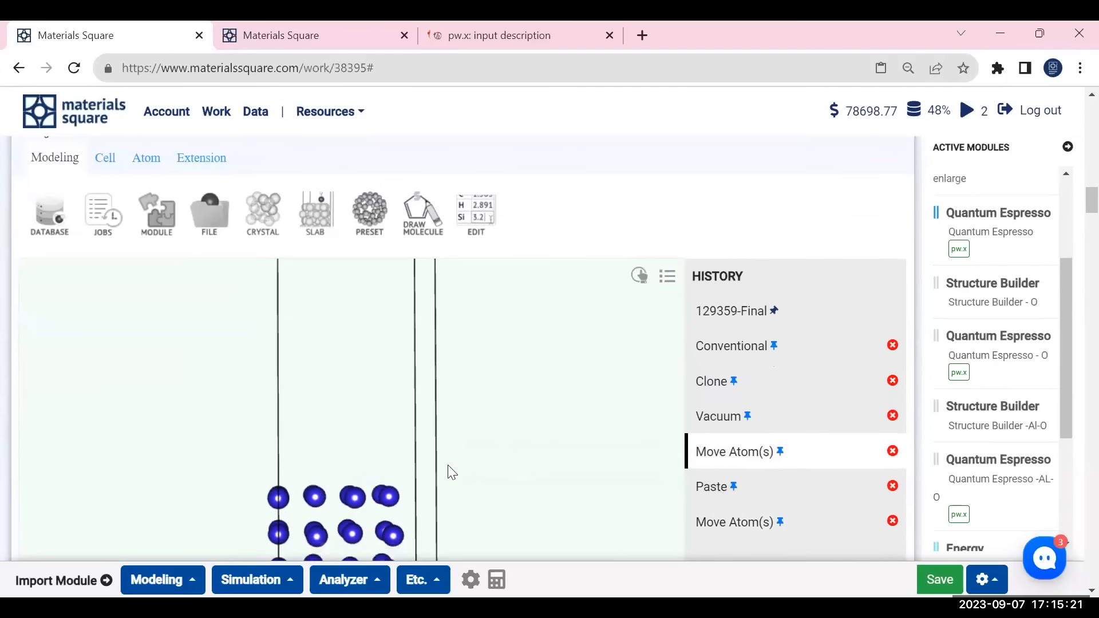
{"action": "left_click_drag", "start_coordinate": [368, 383], "coordinate": [363, 418]}
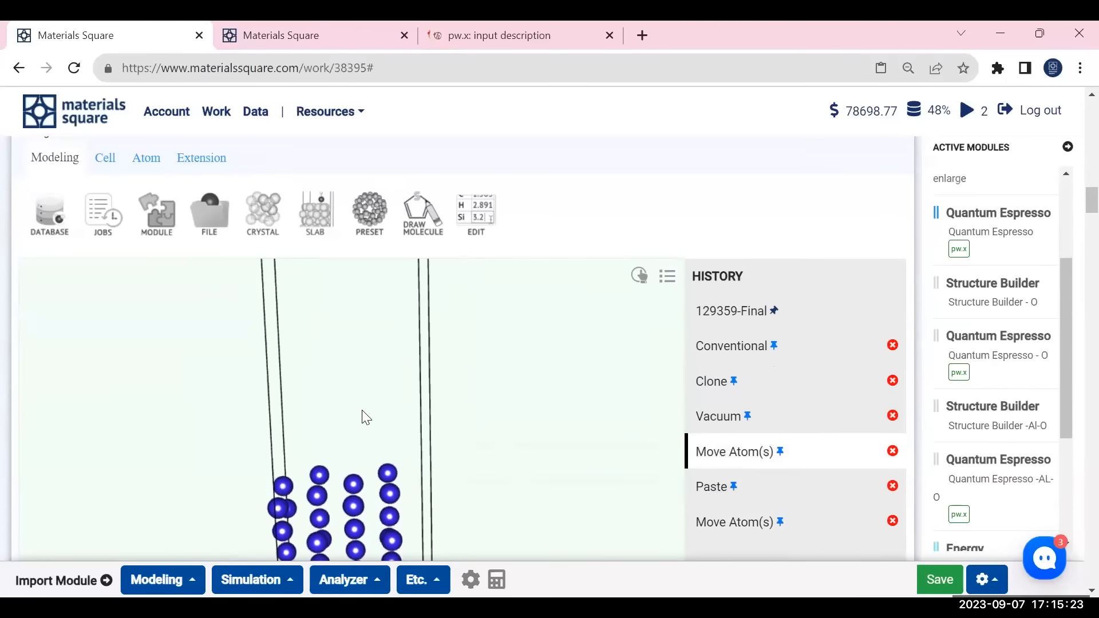
- Review the existing Energy chart, and add a new Quantum Espresso Energy analysis connected to the Quantum Espresso -AL-O calculation
{"action": "left_click_drag", "start_coordinate": [1071, 346], "coordinate": [1071, 407]}
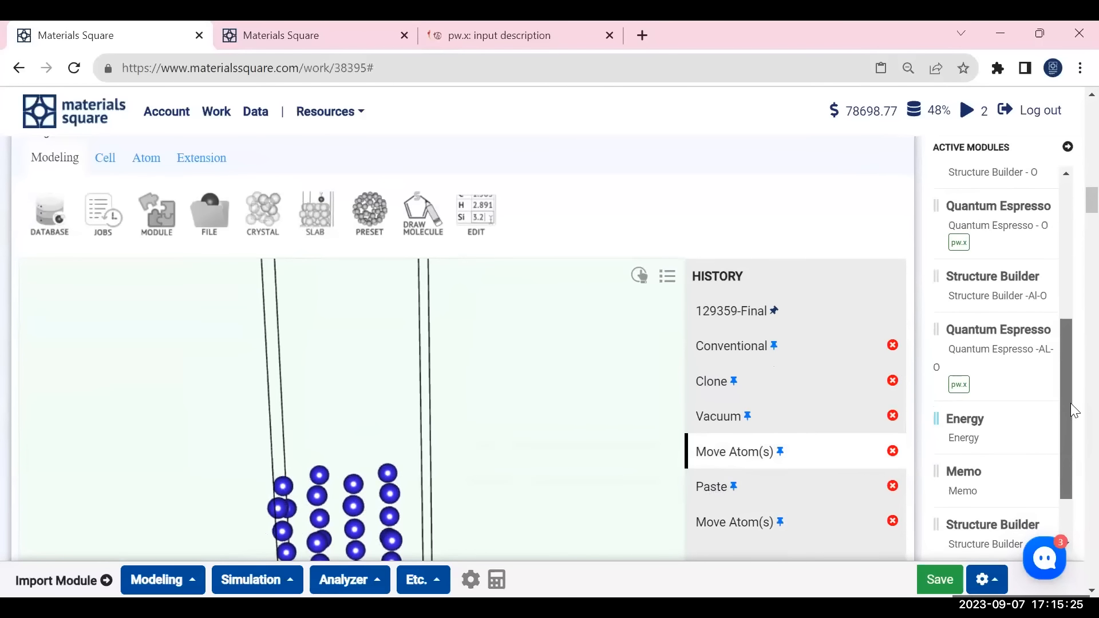
{"action": "left_click", "coordinate": [973, 437]}
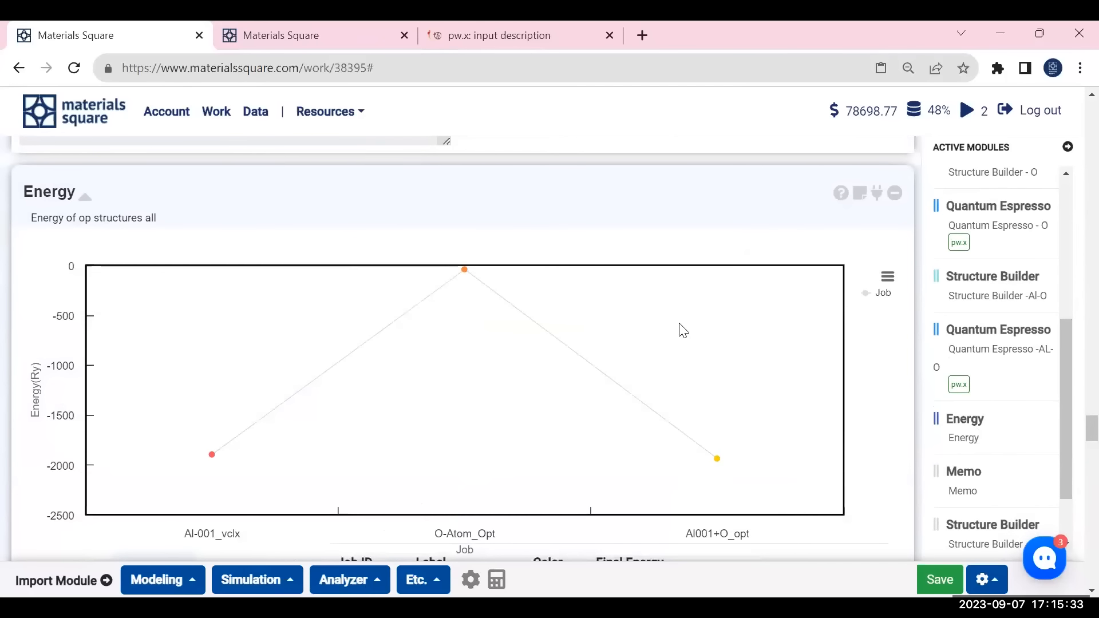
{"action": "left_click", "coordinate": [361, 583]}
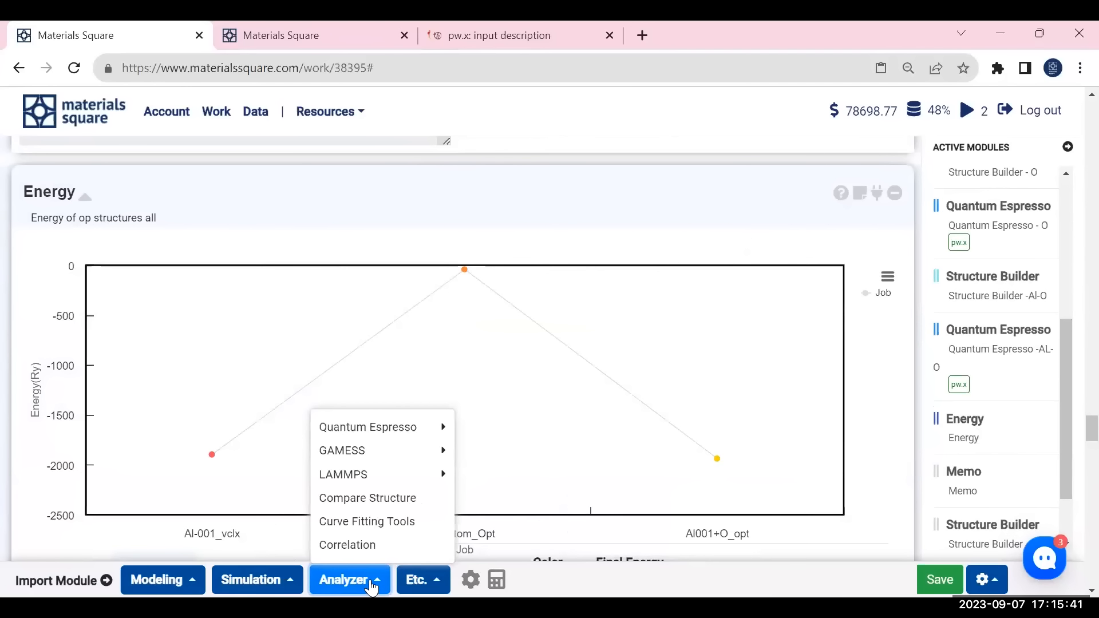
{"action": "mouse_move", "coordinate": [404, 432]}
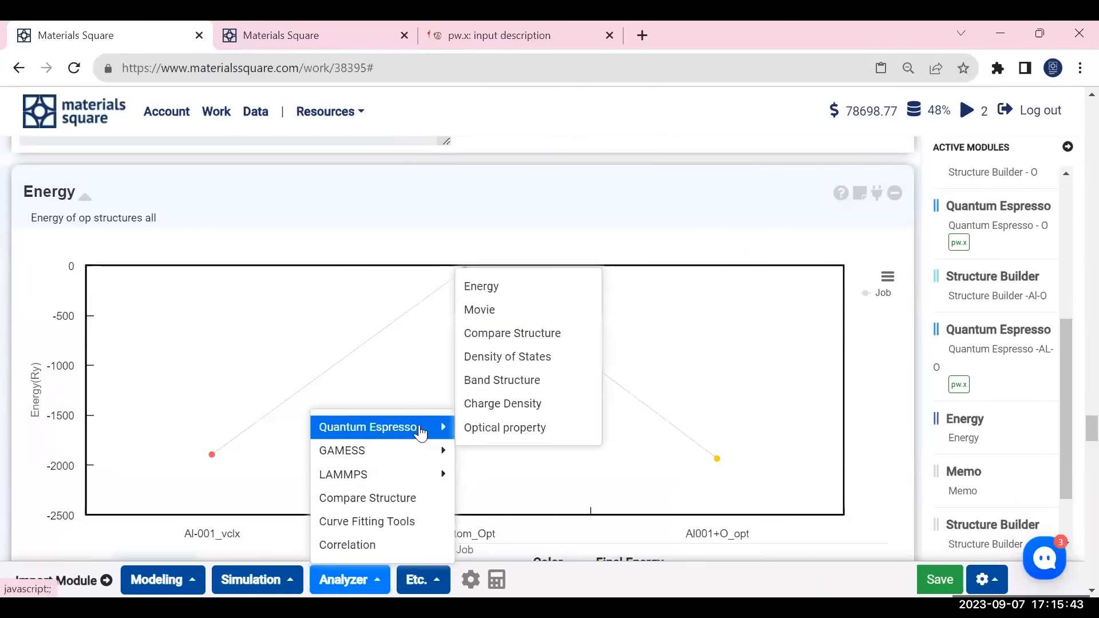
{"action": "left_click", "coordinate": [505, 287]}
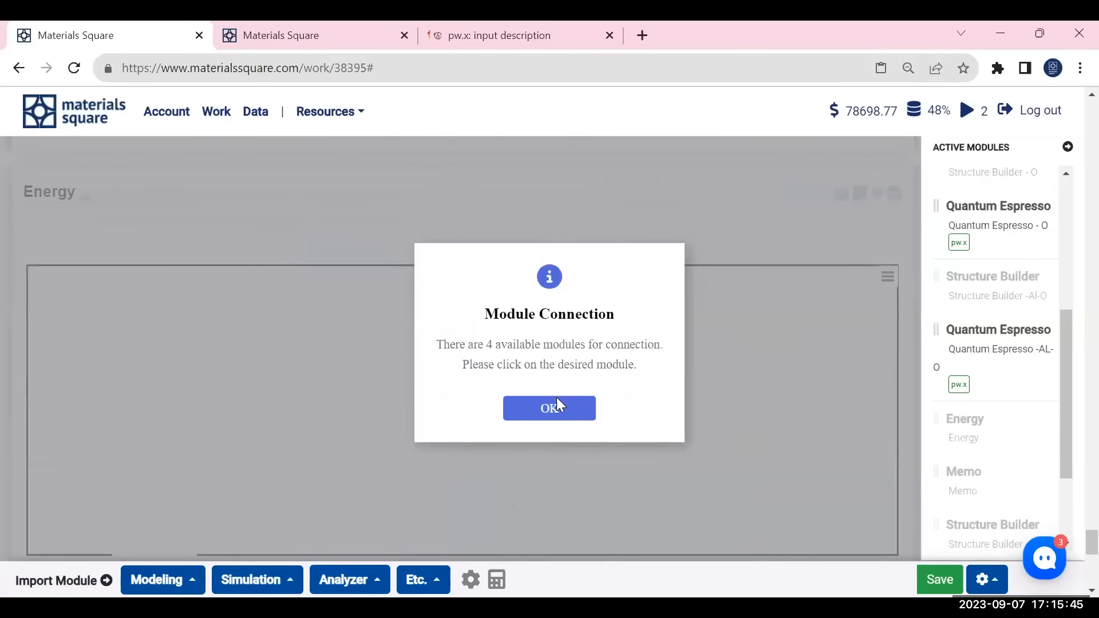
{"action": "left_click", "coordinate": [558, 409]}
{"action": "left_click", "coordinate": [989, 355]}
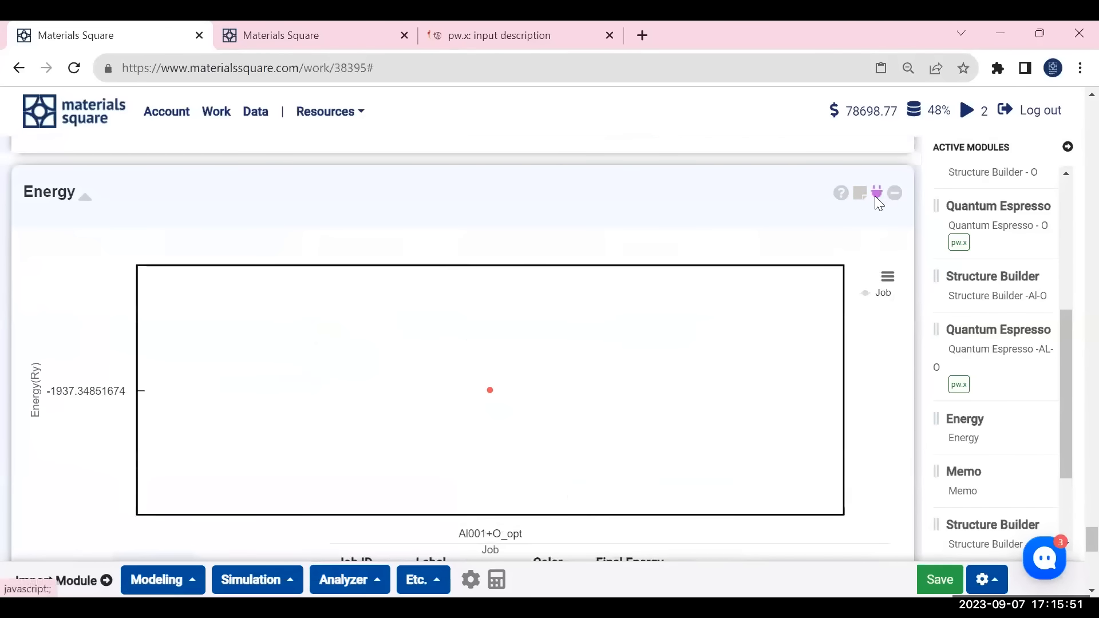
- Connect the new Energy analysis to the Quantum Espresso calculation of the Final_enlarge Al slab
{"action": "left_click", "coordinate": [877, 193]}
{"action": "left_click", "coordinate": [570, 410]}
{"action": "left_click", "coordinate": [998, 240]}
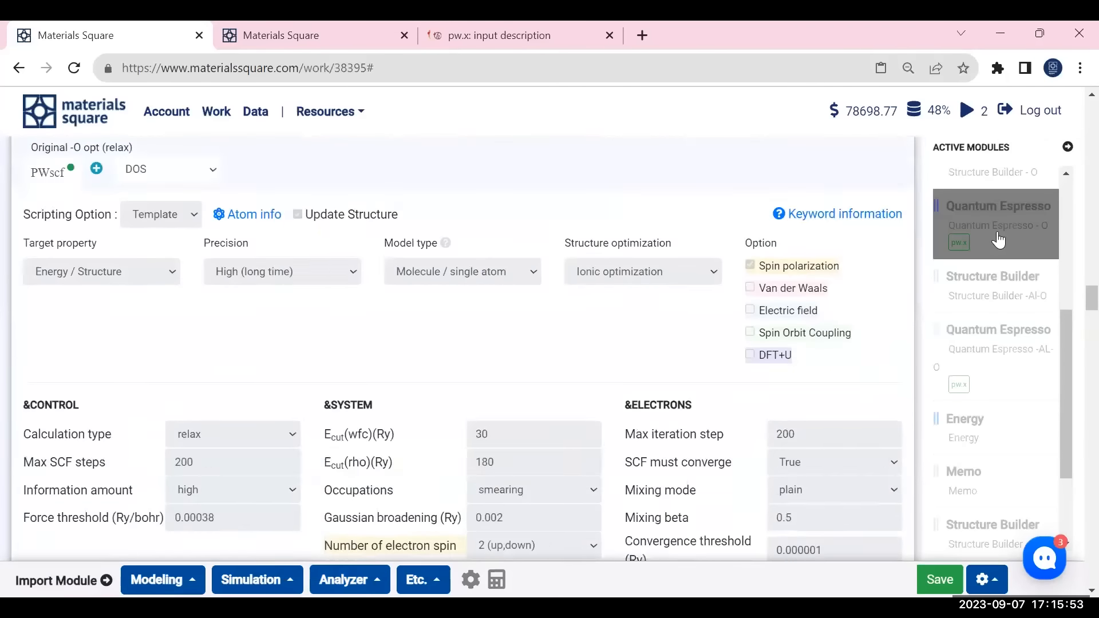
{"action": "scroll", "coordinate": [998, 240], "scroll_direction": "up", "scroll_amount": 5}
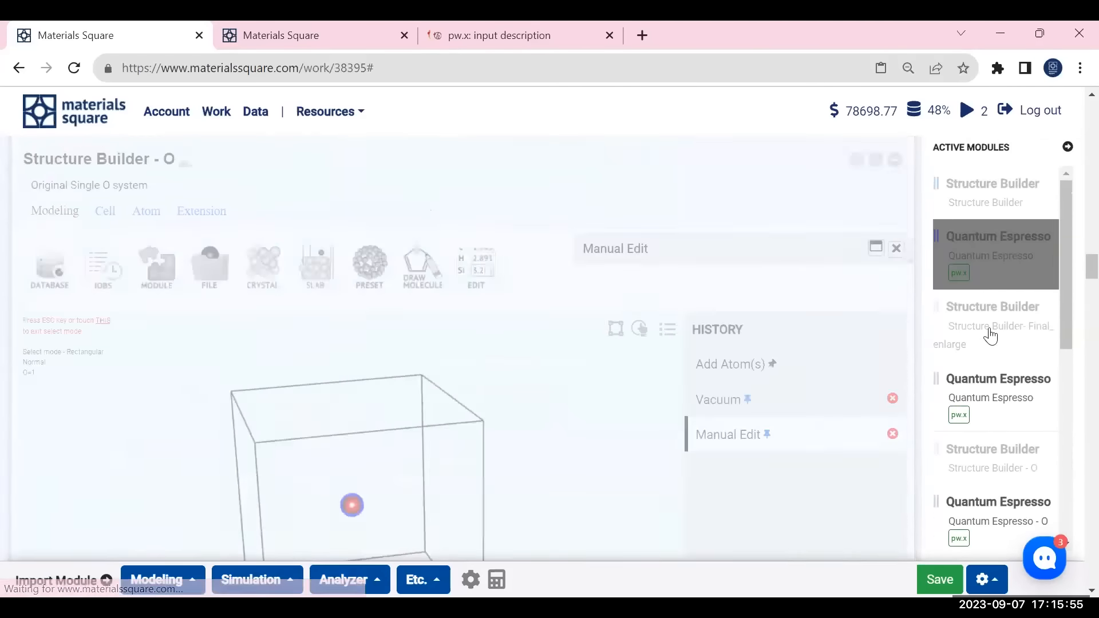
{"action": "left_click", "coordinate": [1007, 411]}
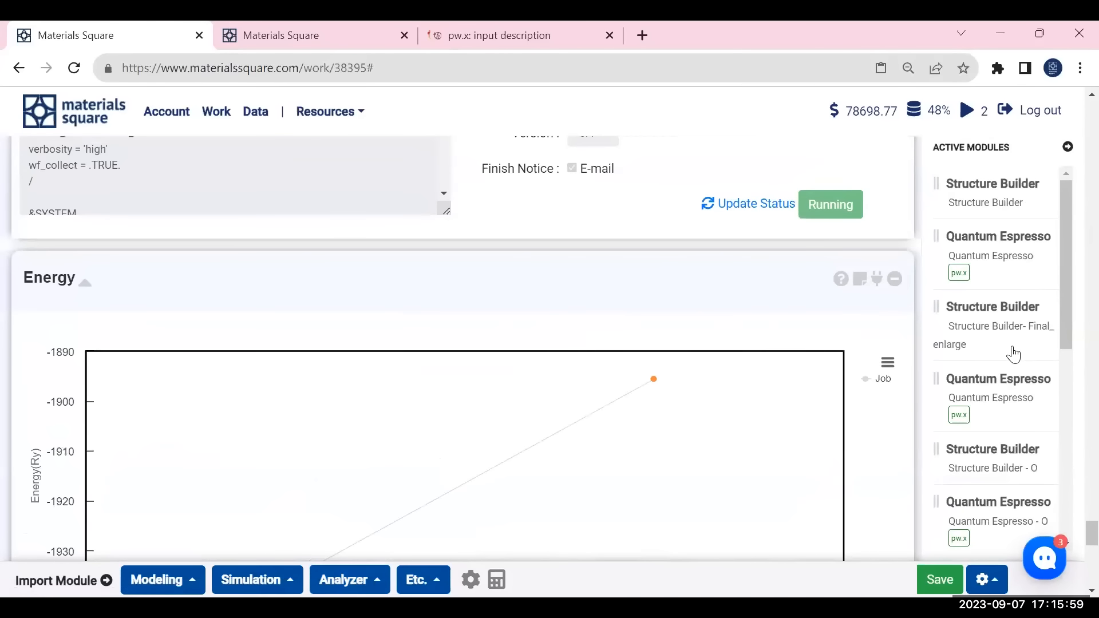
- Connect the Quantum Espresso - O calculation to the new Energy analysis as well
{"action": "scroll", "coordinate": [1030, 410], "scroll_direction": "down", "scroll_amount": 3}
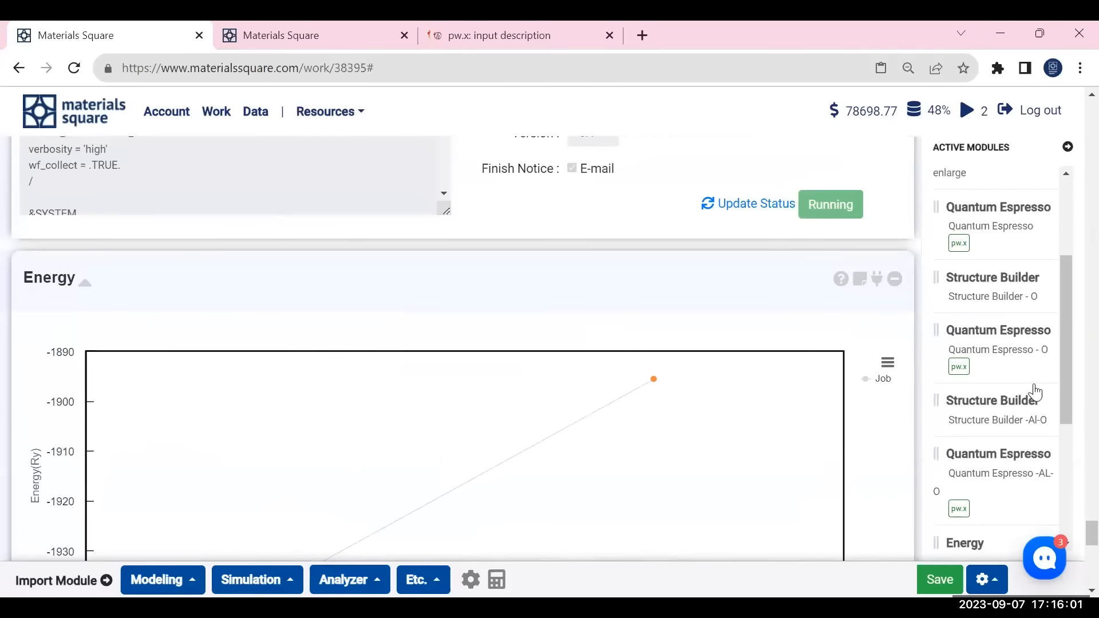
{"action": "scroll", "coordinate": [1006, 367], "scroll_direction": "down", "scroll_amount": 4}
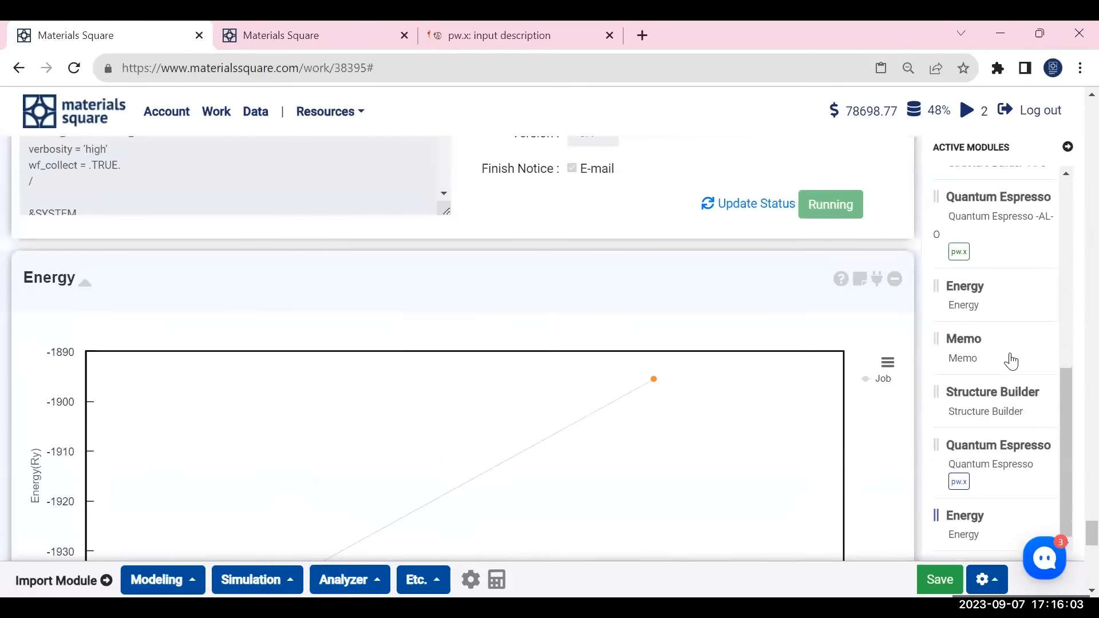
{"action": "left_click", "coordinate": [876, 282]}
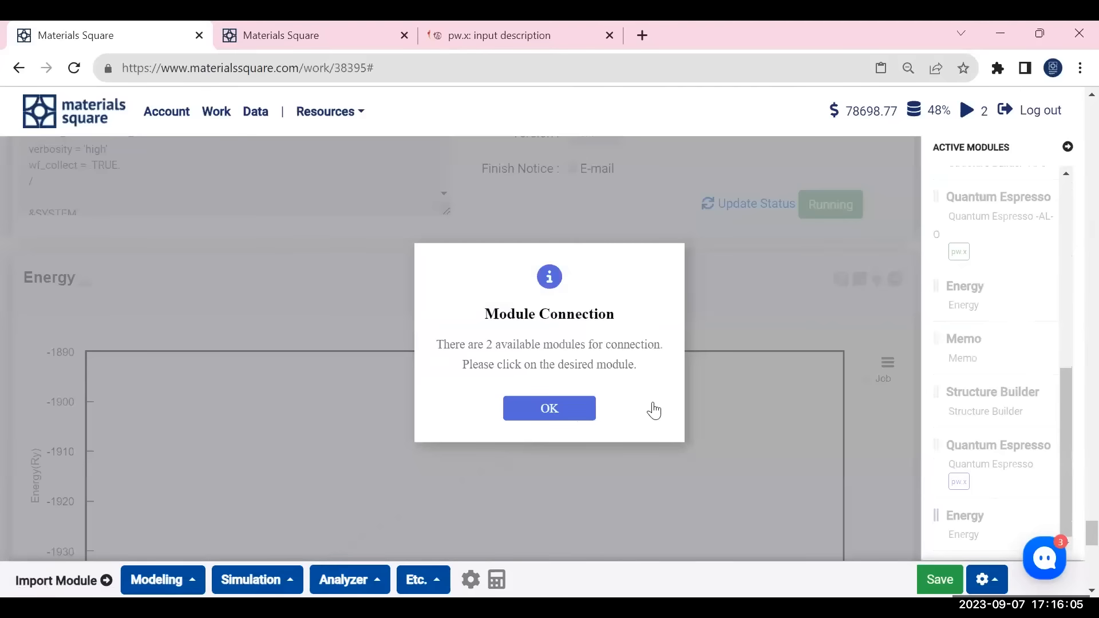
{"action": "left_click", "coordinate": [554, 417]}
{"action": "scroll", "coordinate": [1054, 352], "scroll_direction": "up", "scroll_amount": 8}
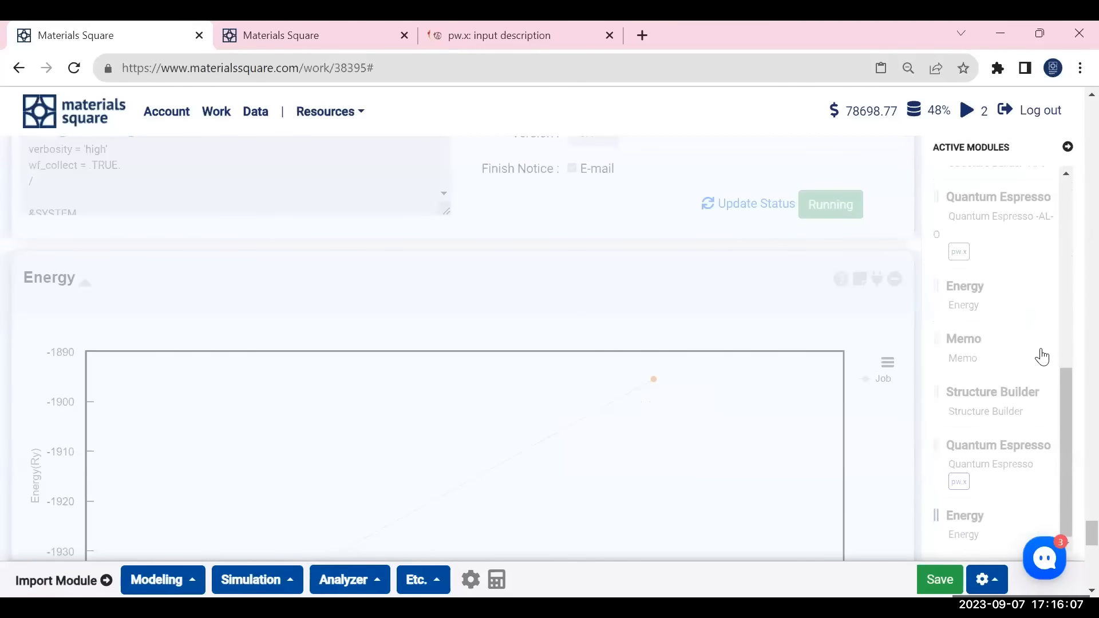
{"action": "left_click", "coordinate": [1016, 449]}
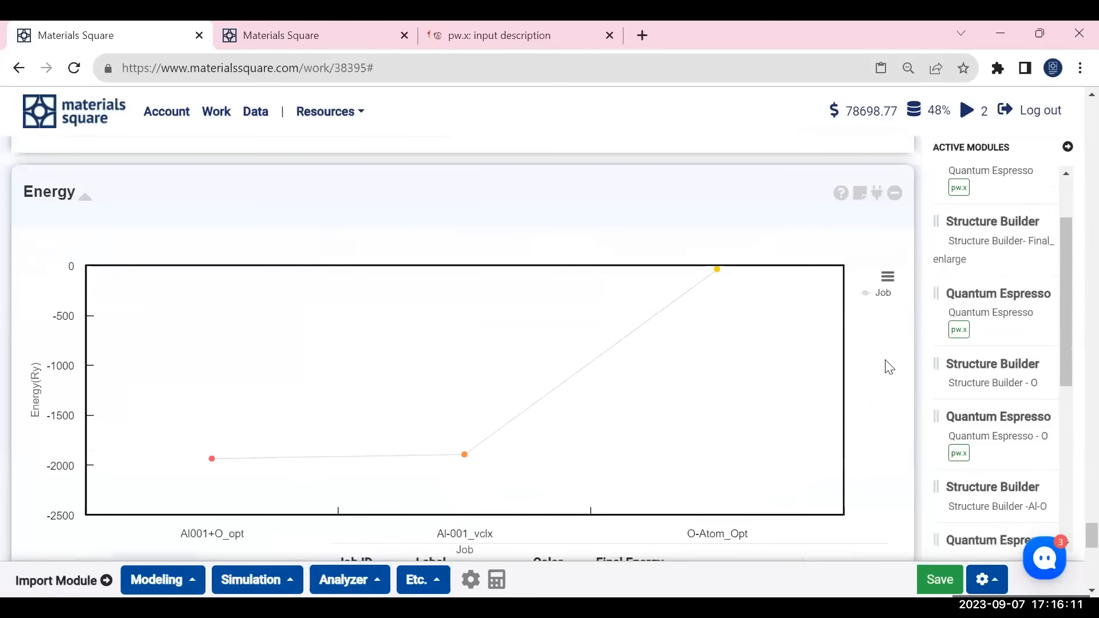
- Examine the final energies of the Al001+O_opt, Al-001_vclx and O-Atom_Opt jobs in the new Energy analysis
{"action": "scroll", "coordinate": [905, 364], "scroll_direction": "down", "scroll_amount": 5}
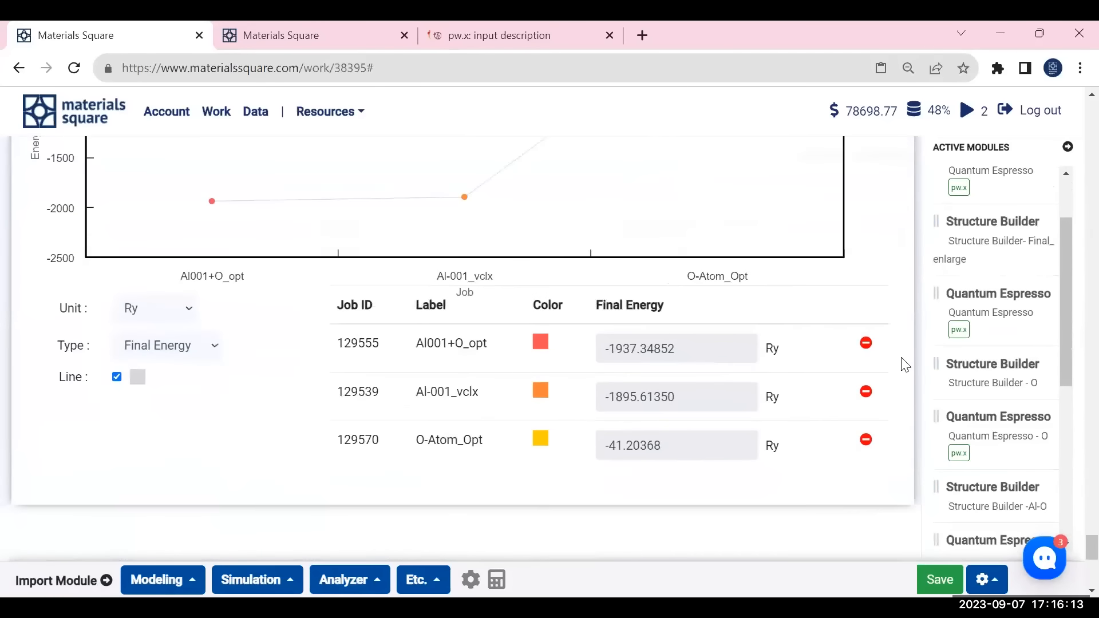
{"action": "scroll", "coordinate": [427, 417], "scroll_direction": "down", "scroll_amount": 2}
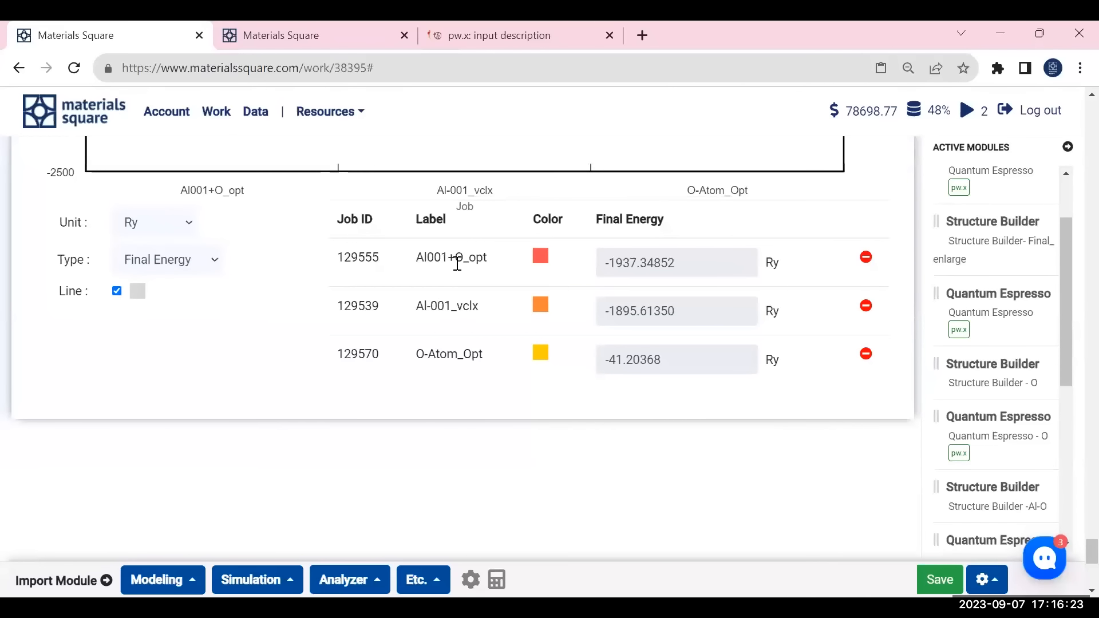
{"action": "scroll", "coordinate": [523, 355], "scroll_direction": "down", "scroll_amount": 2}
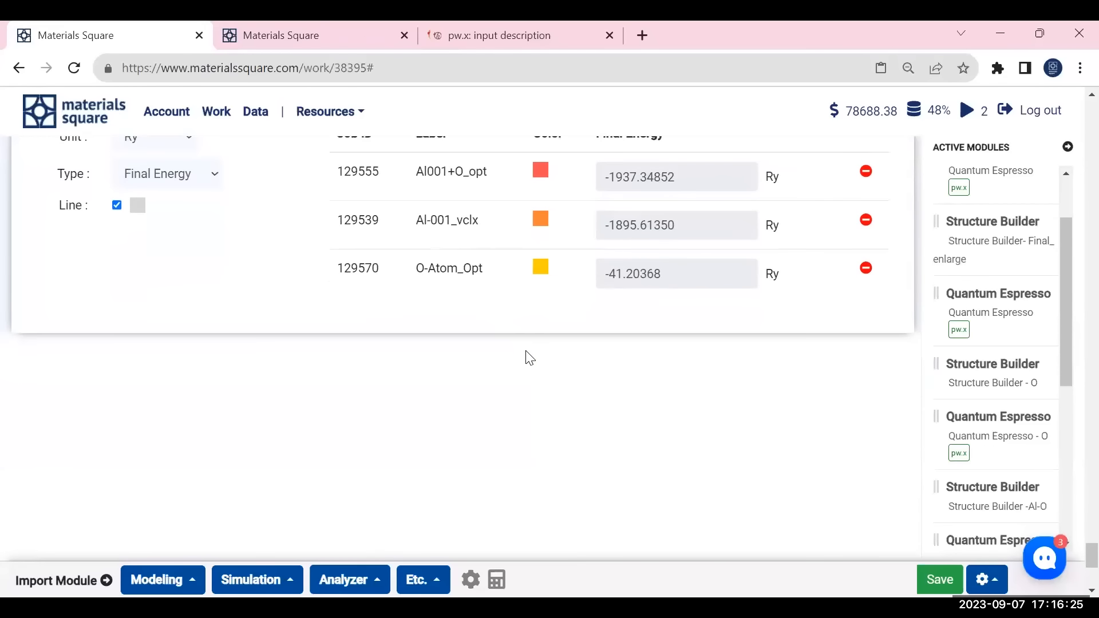
- Check the existing adsorption energy memo, and add a new Memo module with its blank sheet shown
{"action": "scroll", "coordinate": [504, 371], "scroll_direction": "down", "scroll_amount": 3}
{"action": "scroll", "coordinate": [1008, 446], "scroll_direction": "down", "scroll_amount": 6}
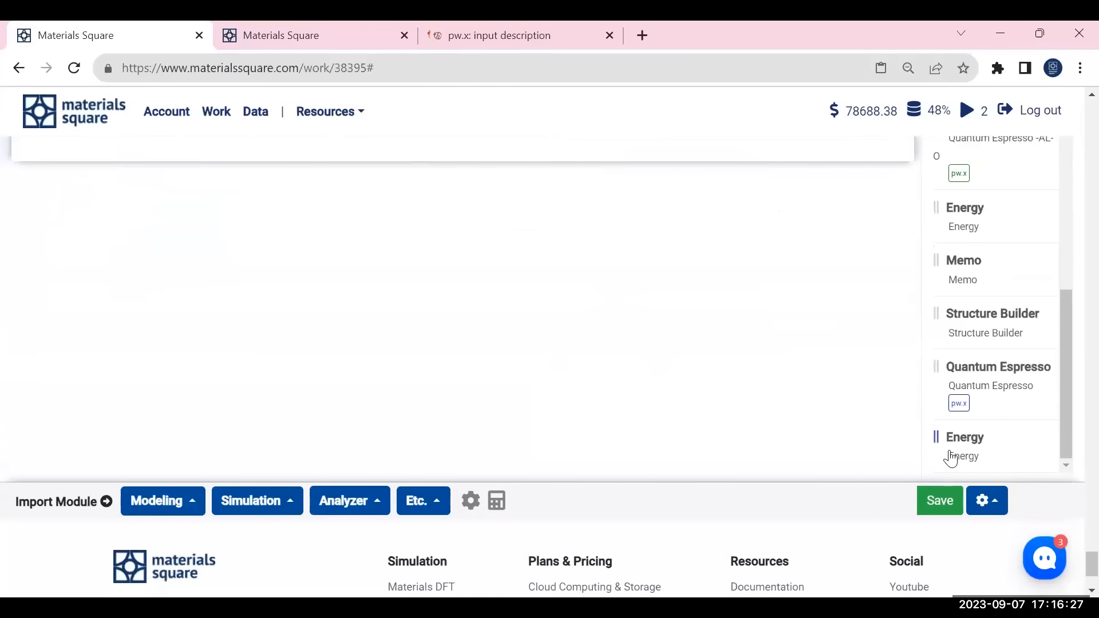
{"action": "left_click", "coordinate": [953, 455]}
{"action": "left_click", "coordinate": [980, 357]}
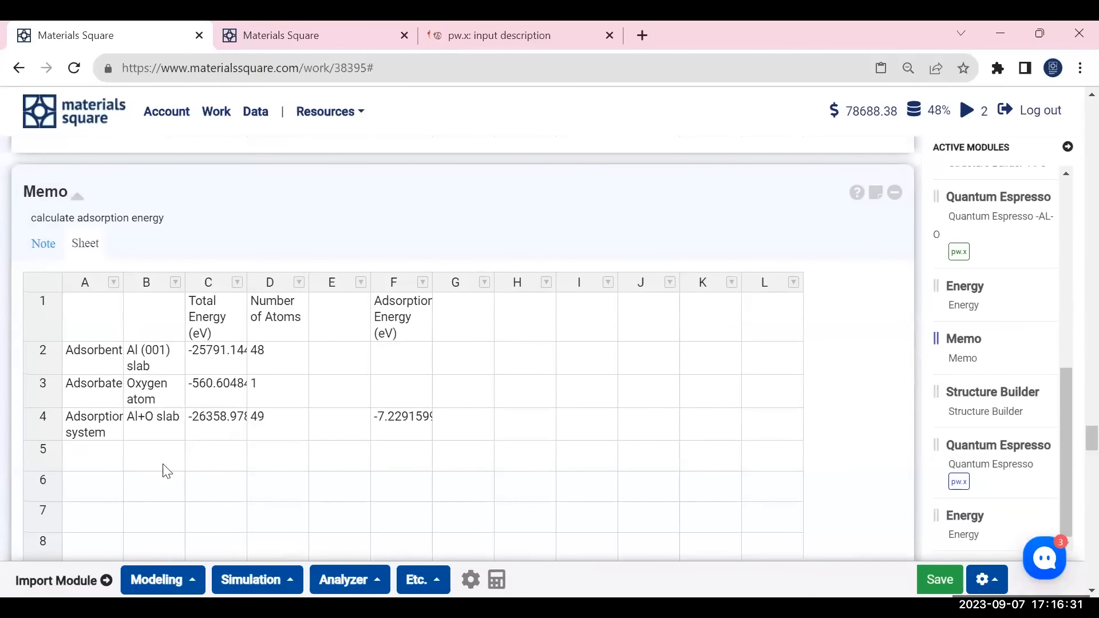
{"action": "left_click", "coordinate": [438, 584]}
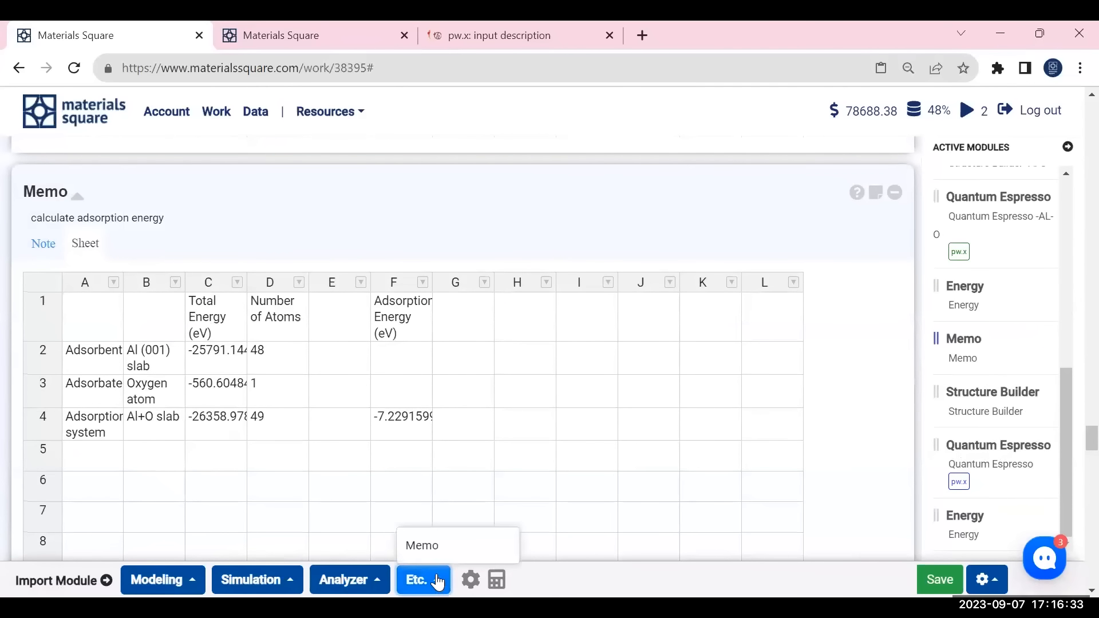
{"action": "left_click", "coordinate": [421, 547]}
{"action": "left_click", "coordinate": [81, 245]}
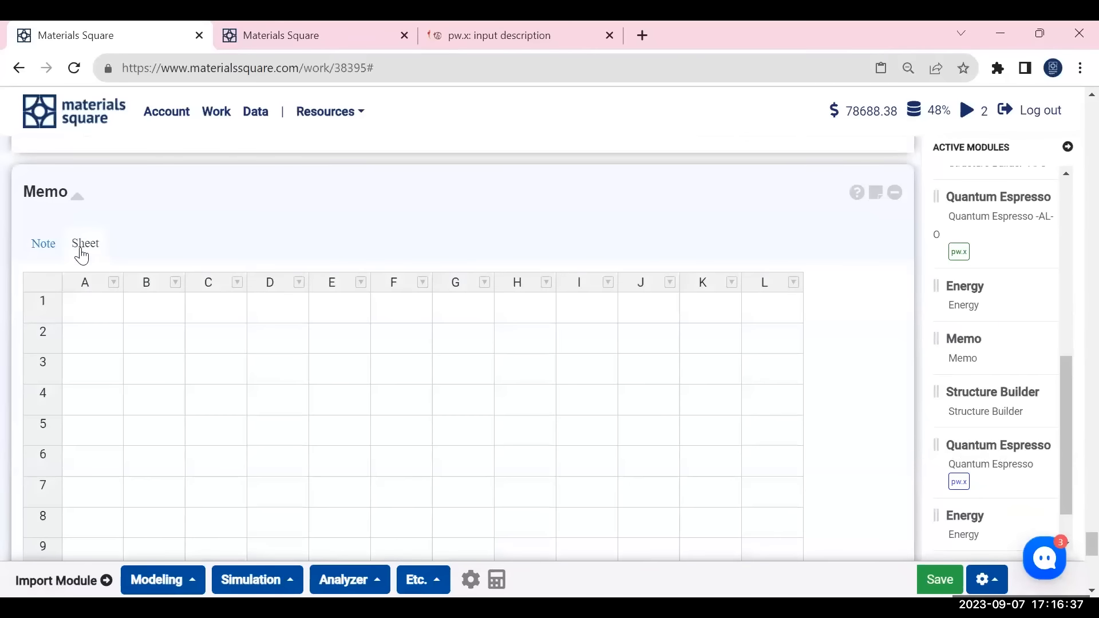
- Compare the final energies of the Al-001_vclx, O-Atom_Opt and Al001+O_opt jobs with the existing adsorption energy memo sheet
{"action": "scroll", "coordinate": [496, 327], "scroll_direction": "up", "scroll_amount": 3}
{"action": "scroll", "coordinate": [496, 326], "scroll_direction": "up", "scroll_amount": 2}
{"action": "scroll", "coordinate": [624, 375], "scroll_direction": "down", "scroll_amount": 3}
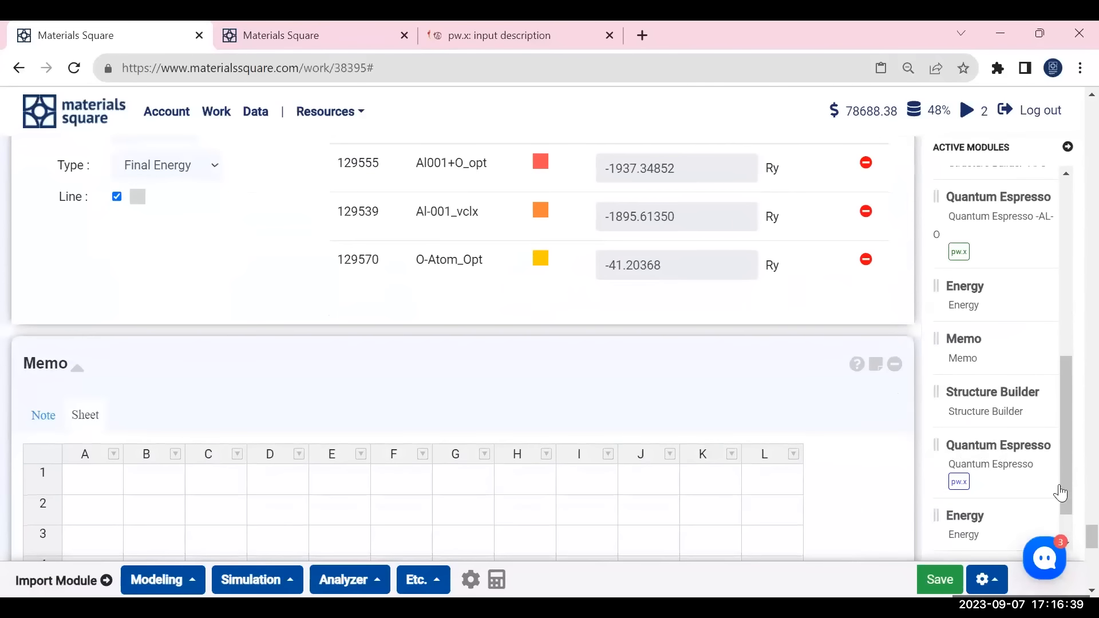
{"action": "left_click_drag", "start_coordinate": [1066, 446], "coordinate": [1063, 518]}
{"action": "left_click", "coordinate": [969, 521]}
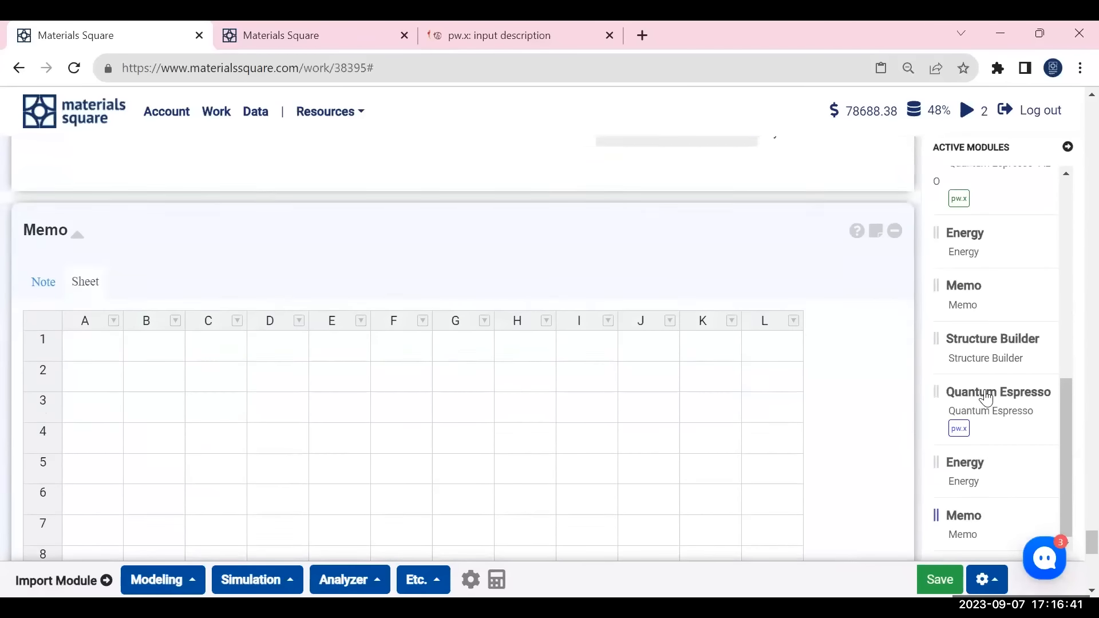
{"action": "left_click", "coordinate": [970, 299]}
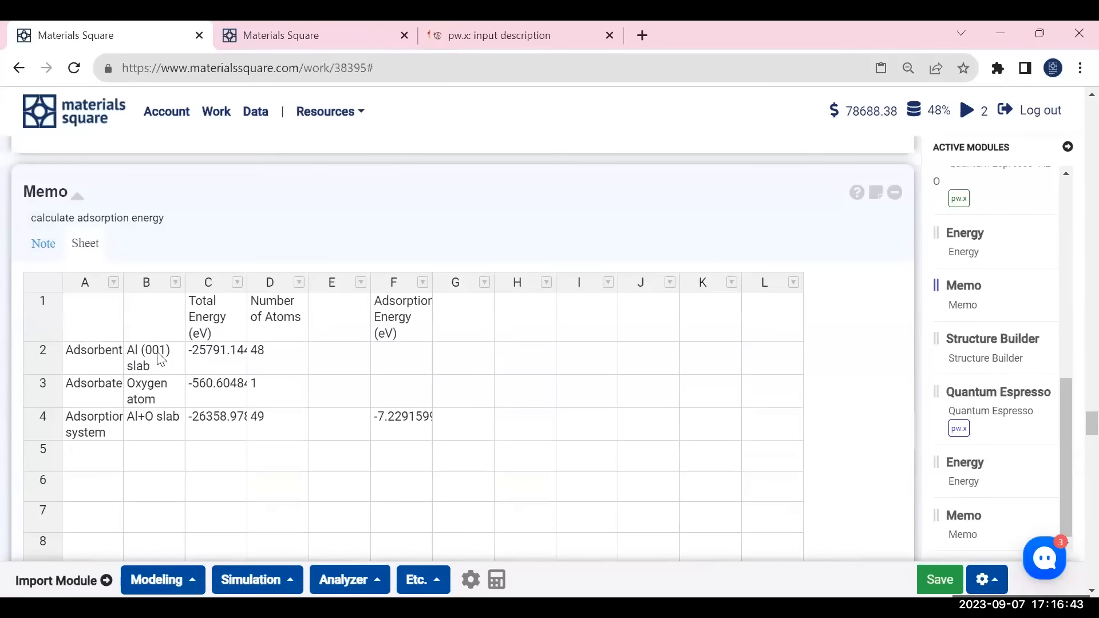
{"action": "scroll", "coordinate": [444, 355], "scroll_direction": "up", "scroll_amount": 3}
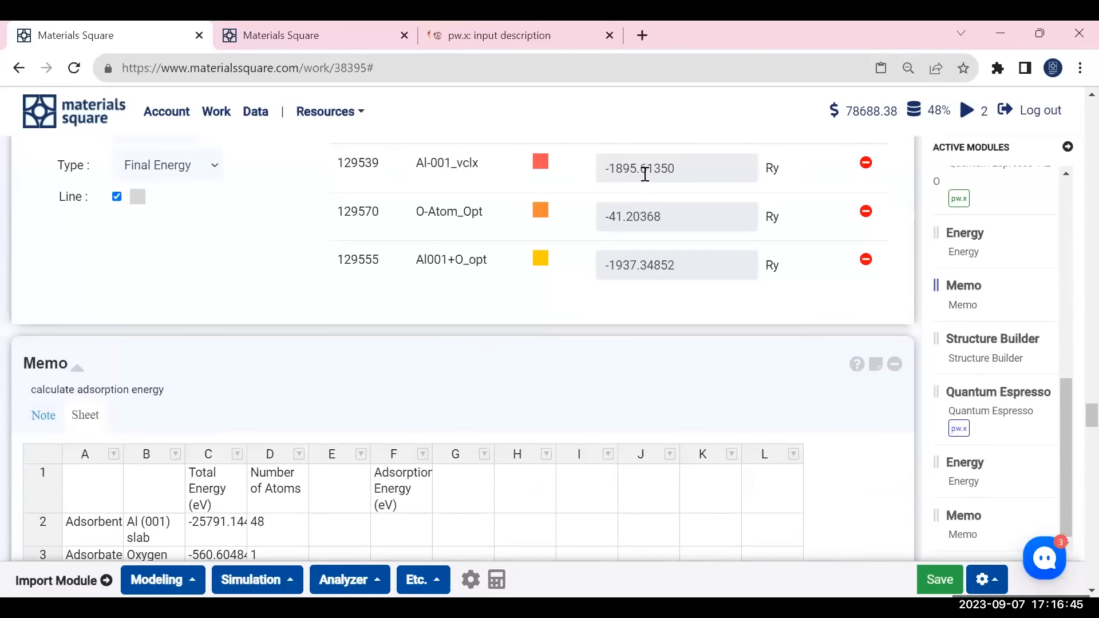
{"action": "left_click", "coordinate": [628, 172]}
{"action": "left_click", "coordinate": [635, 222]}
{"action": "left_click", "coordinate": [643, 264]}
- Inspect the Al (001) slab's total energy and the adsorption energy formula in the existing memo sheet
{"action": "scroll", "coordinate": [383, 356], "scroll_direction": "down", "scroll_amount": 3}
{"action": "double_click", "coordinate": [207, 366]}
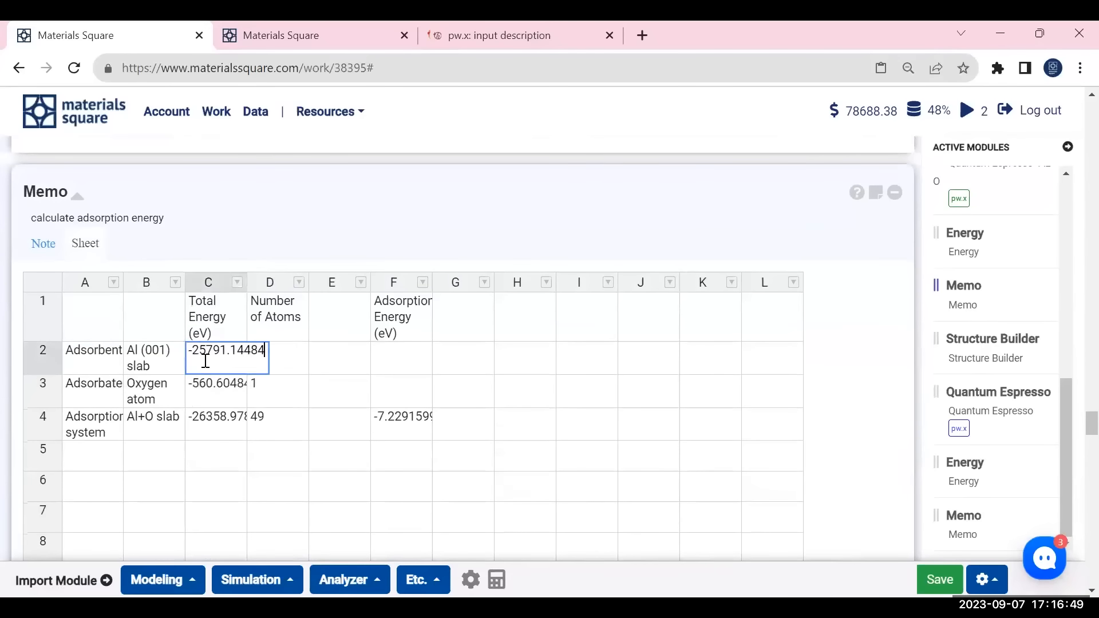
{"action": "key", "text": "Tab"}
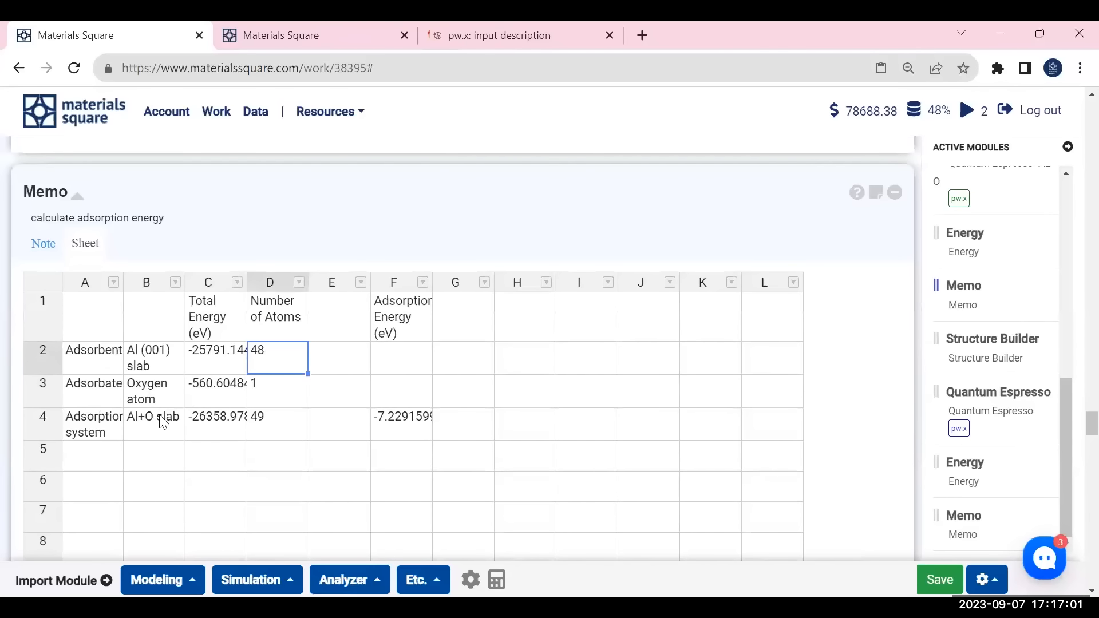
{"action": "double_click", "coordinate": [411, 427]}
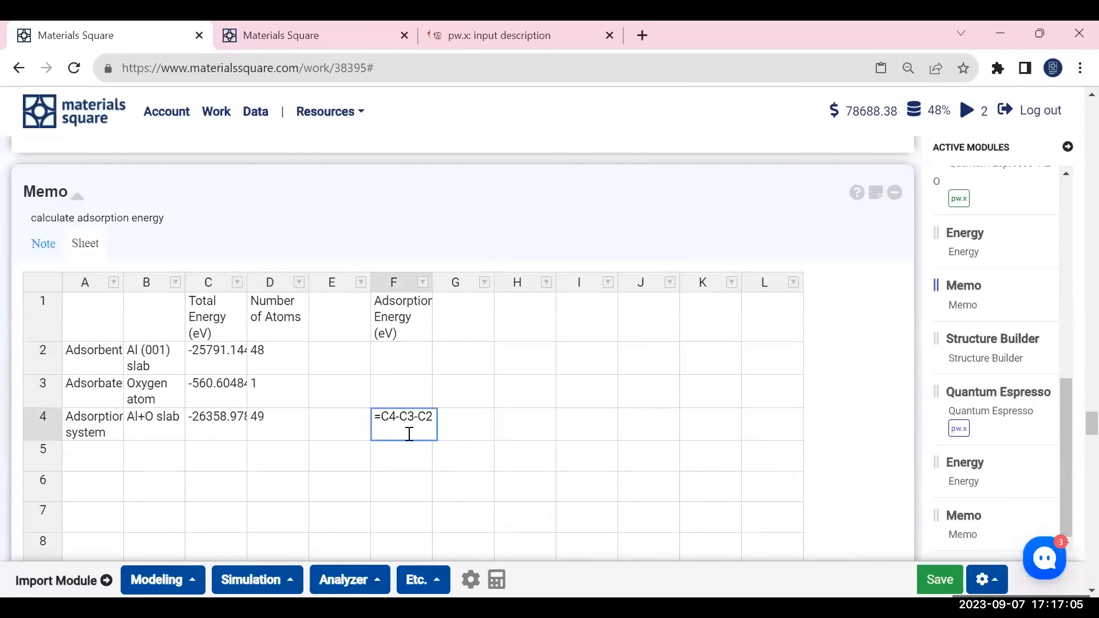
{"action": "key", "text": "Escape"}
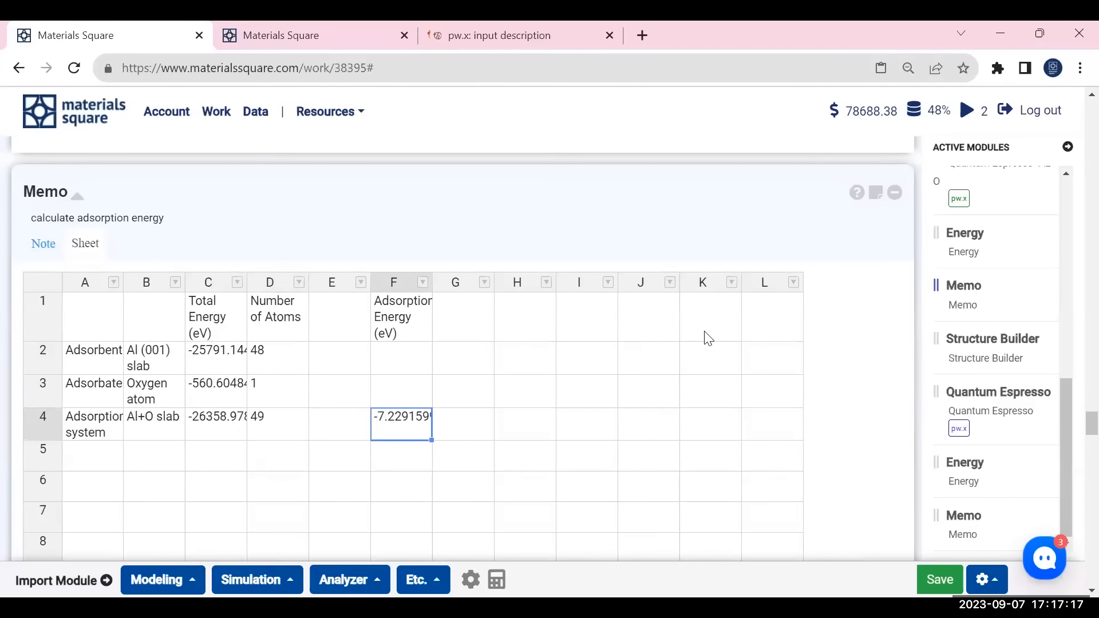
- Leave the Adsorption_energy (1) work and open the Density_of_state work with ID 38450 from the work list
{"action": "scroll", "coordinate": [829, 309], "scroll_direction": "up", "scroll_amount": 15}
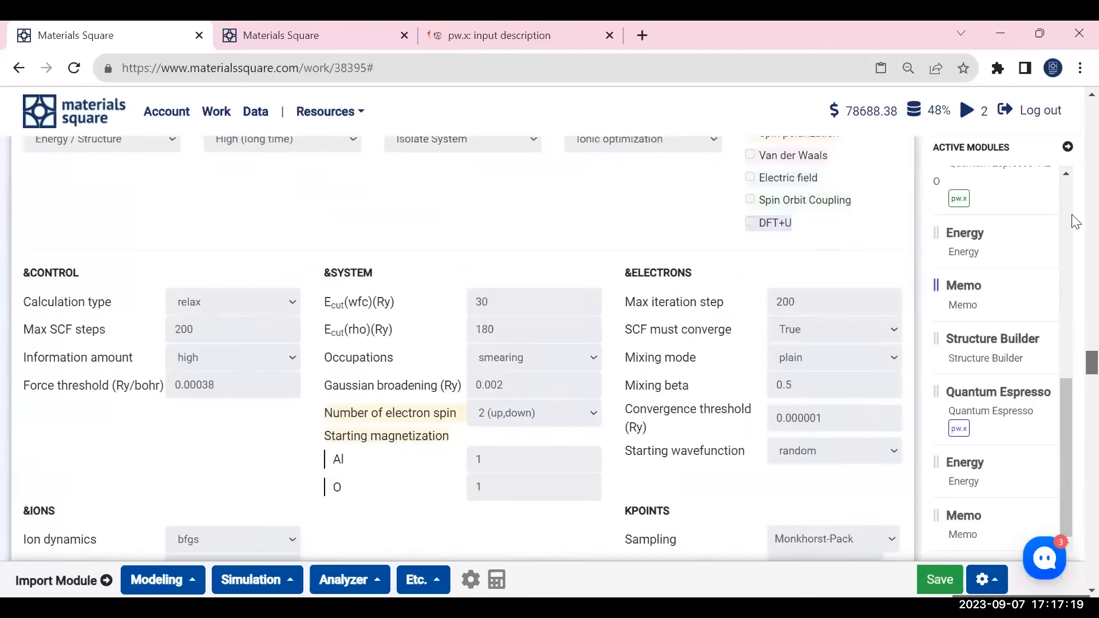
{"action": "scroll", "coordinate": [1076, 265], "scroll_direction": "up", "scroll_amount": 10}
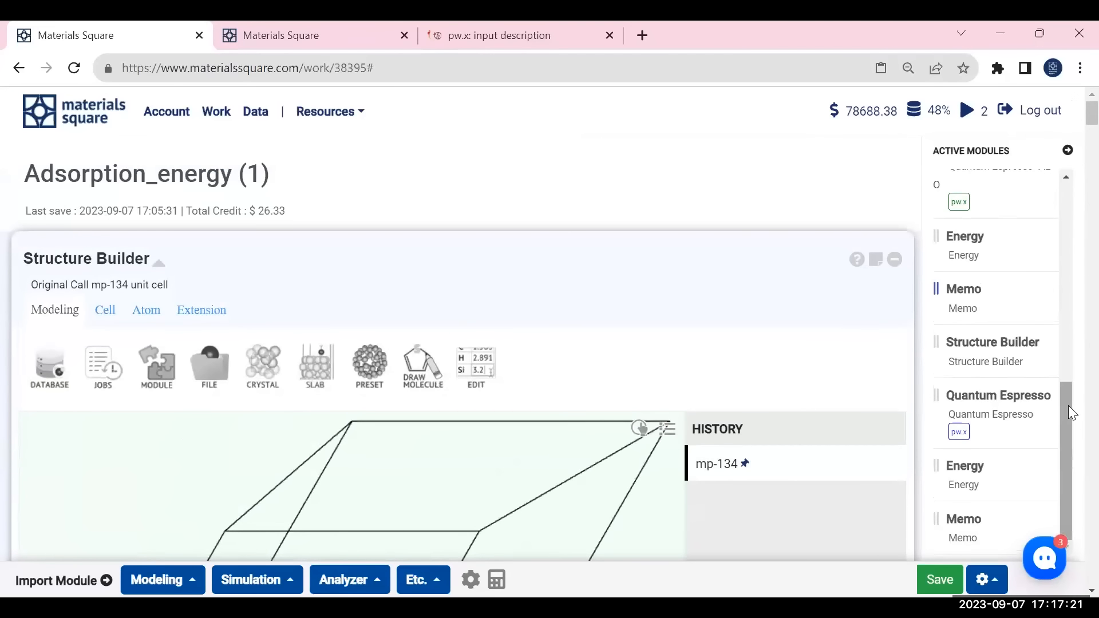
{"action": "left_click_drag", "start_coordinate": [1072, 412], "coordinate": [1060, 135]}
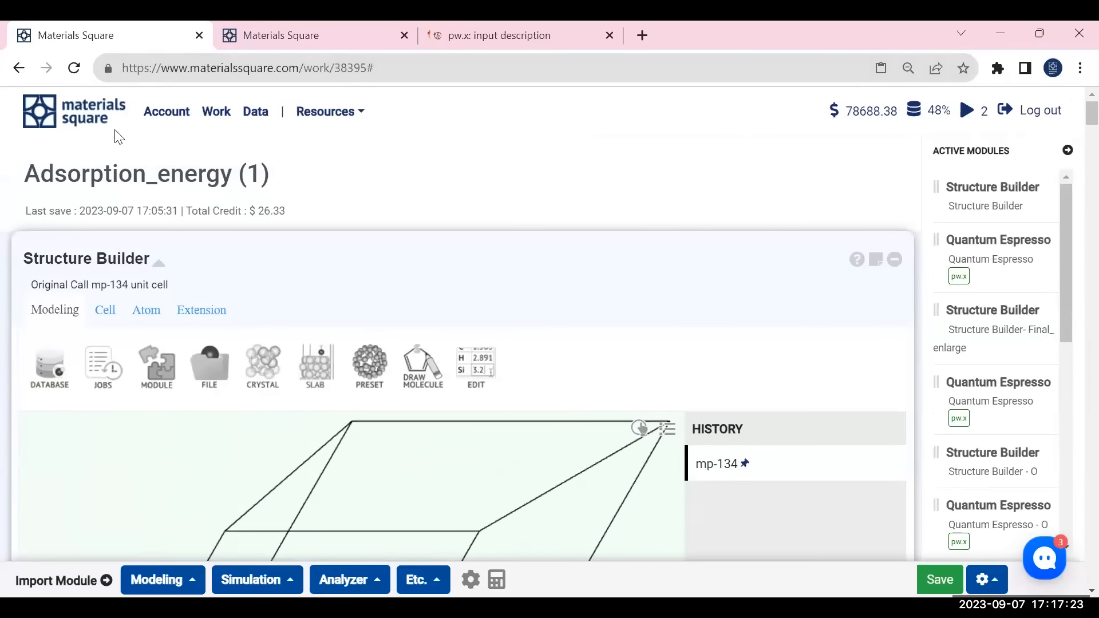
{"action": "scroll", "coordinate": [927, 401], "scroll_direction": "down", "scroll_amount": 5}
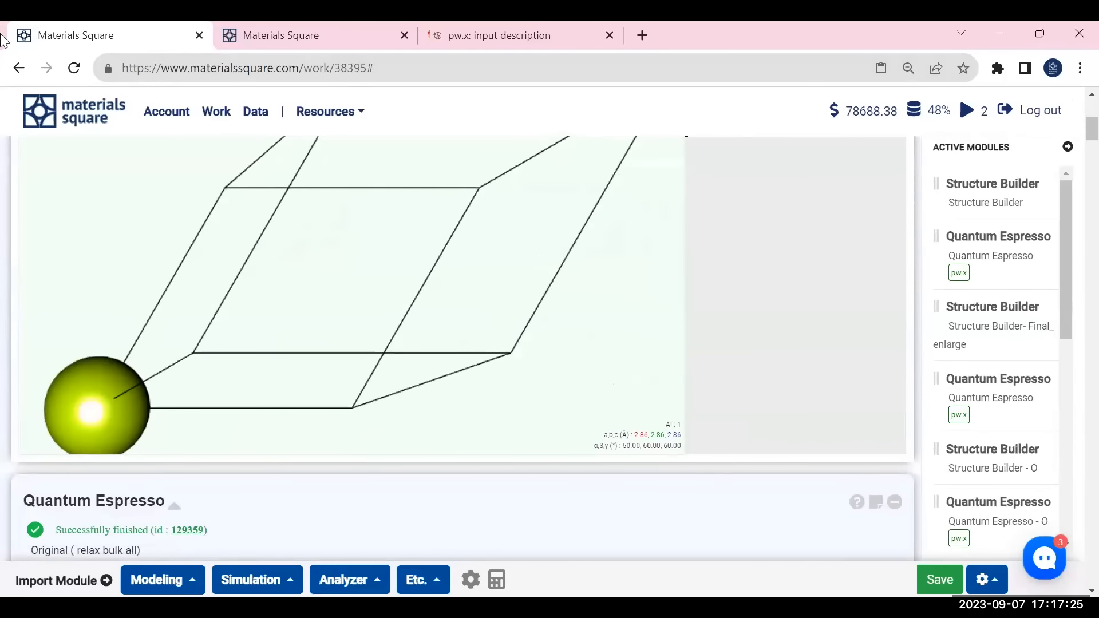
{"action": "left_click", "coordinate": [19, 68]}
{"action": "left_click", "coordinate": [22, 70]}
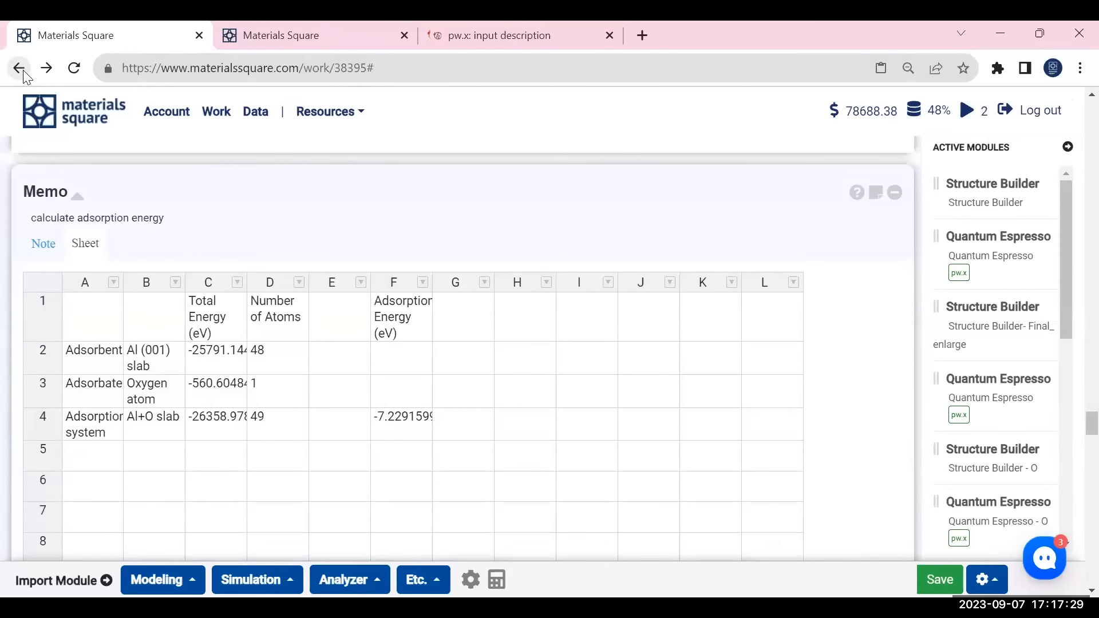
{"action": "left_click", "coordinate": [23, 72]}
{"action": "left_click", "coordinate": [24, 73]}
{"action": "left_click", "coordinate": [23, 73]}
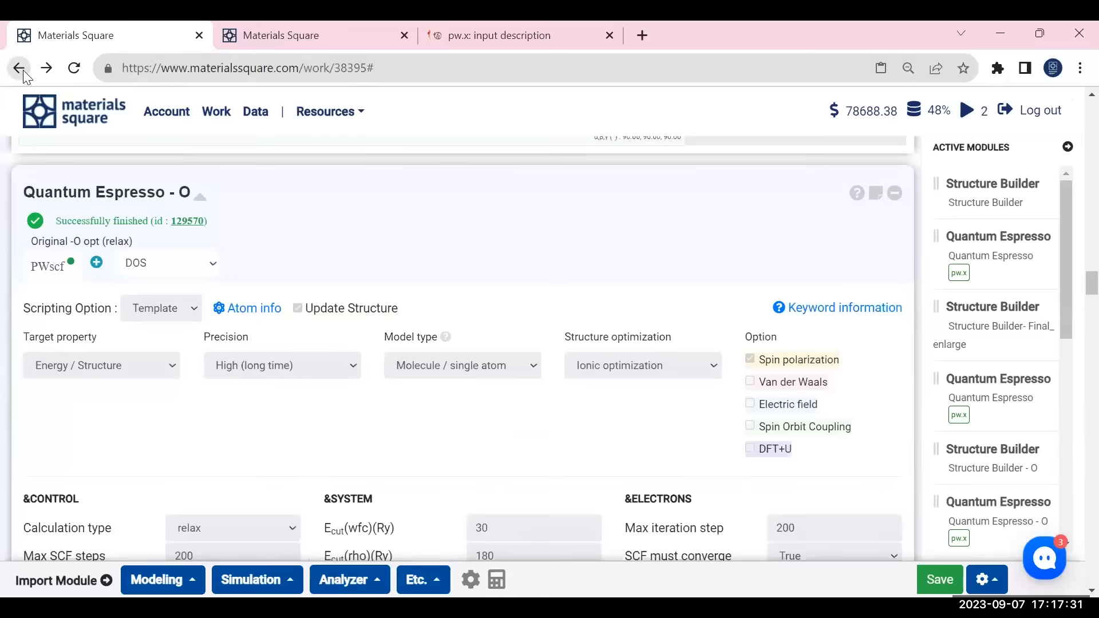
{"action": "left_click", "coordinate": [23, 73]}
{"action": "left_click", "coordinate": [168, 120]}
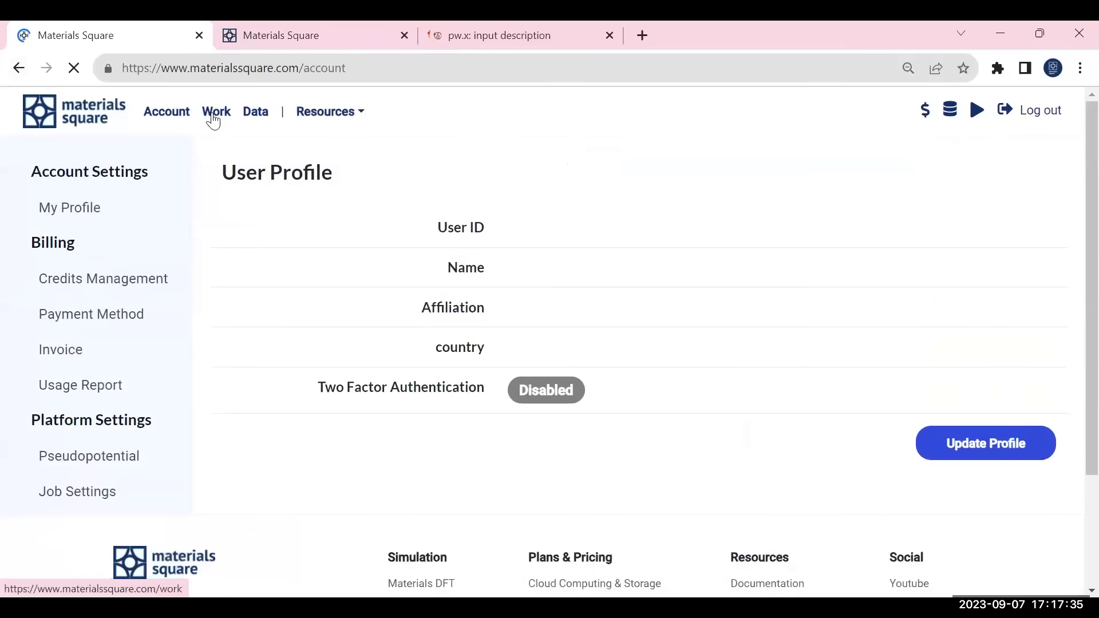
{"action": "left_click", "coordinate": [216, 115]}
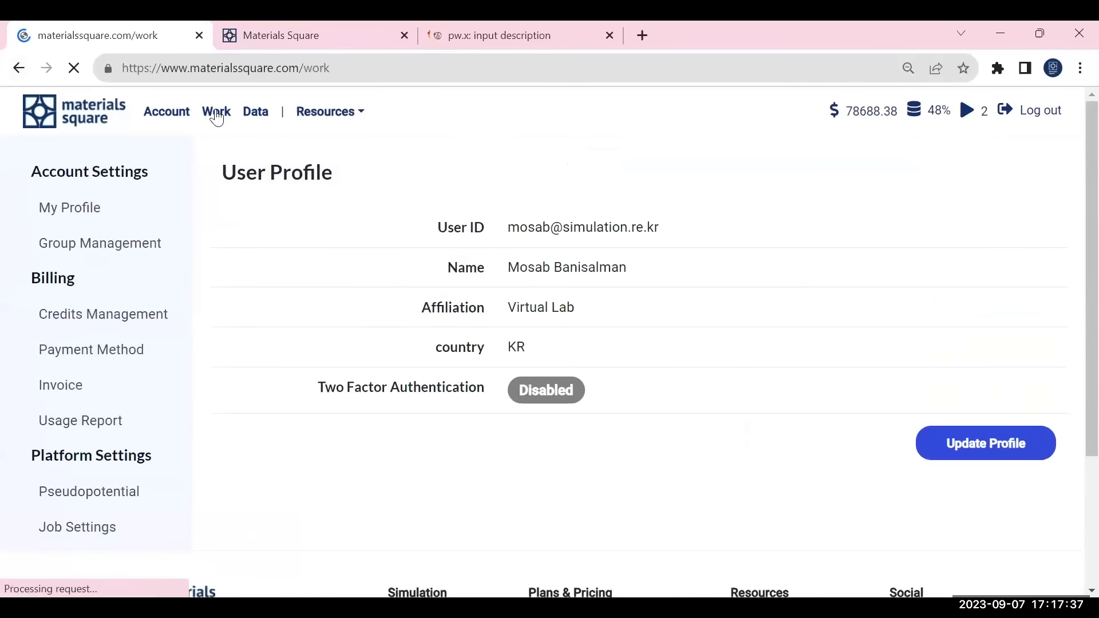
{"action": "scroll", "coordinate": [456, 355], "scroll_direction": "down", "scroll_amount": 1}
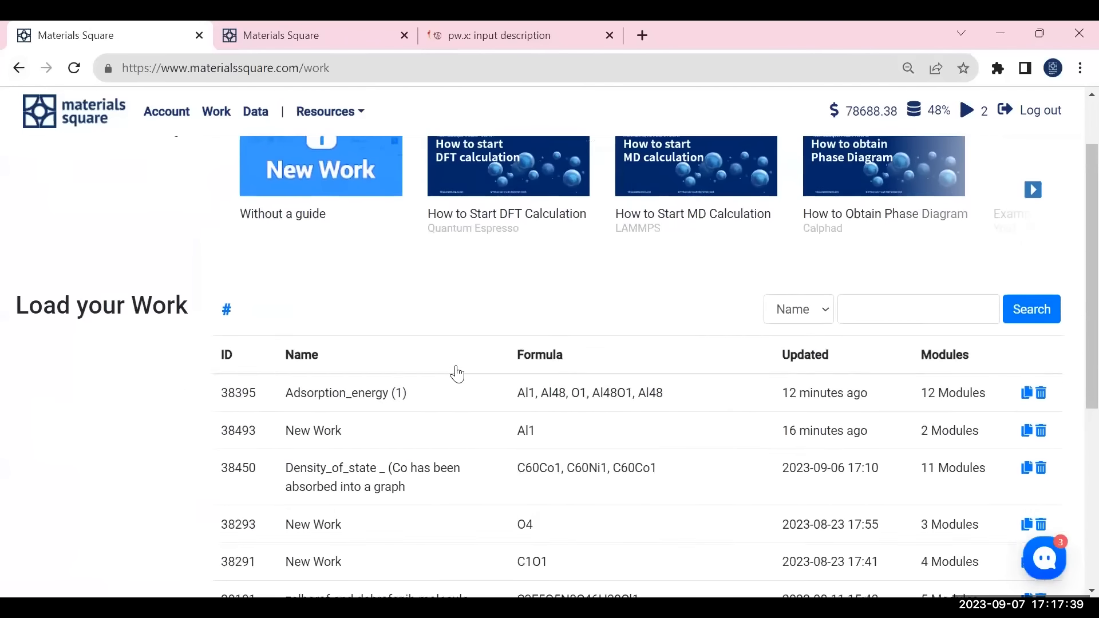
{"action": "left_click", "coordinate": [338, 482]}
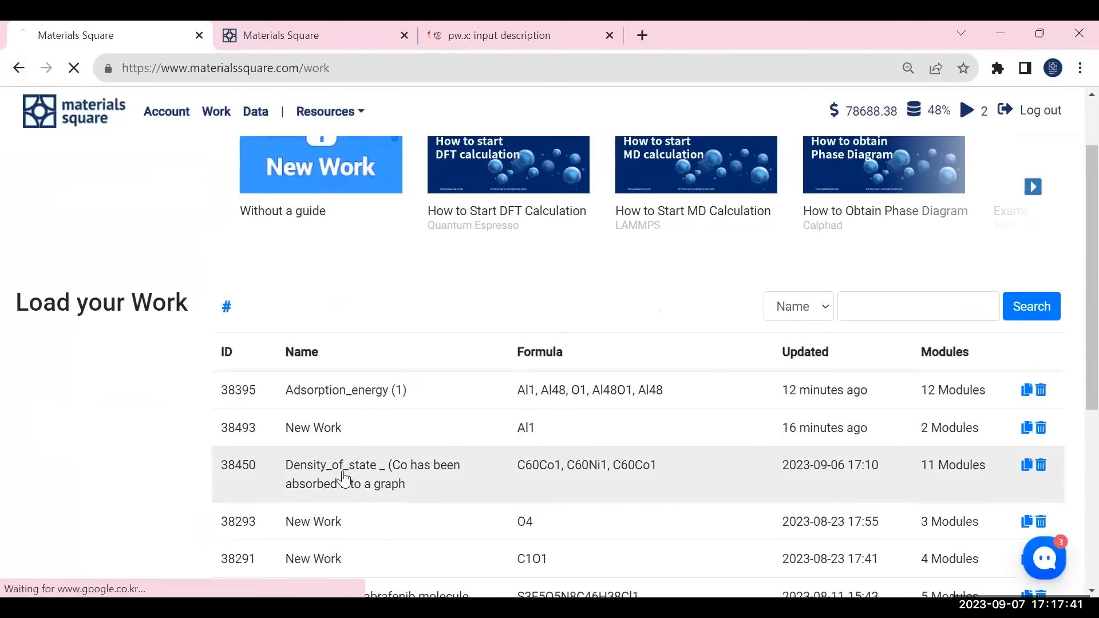
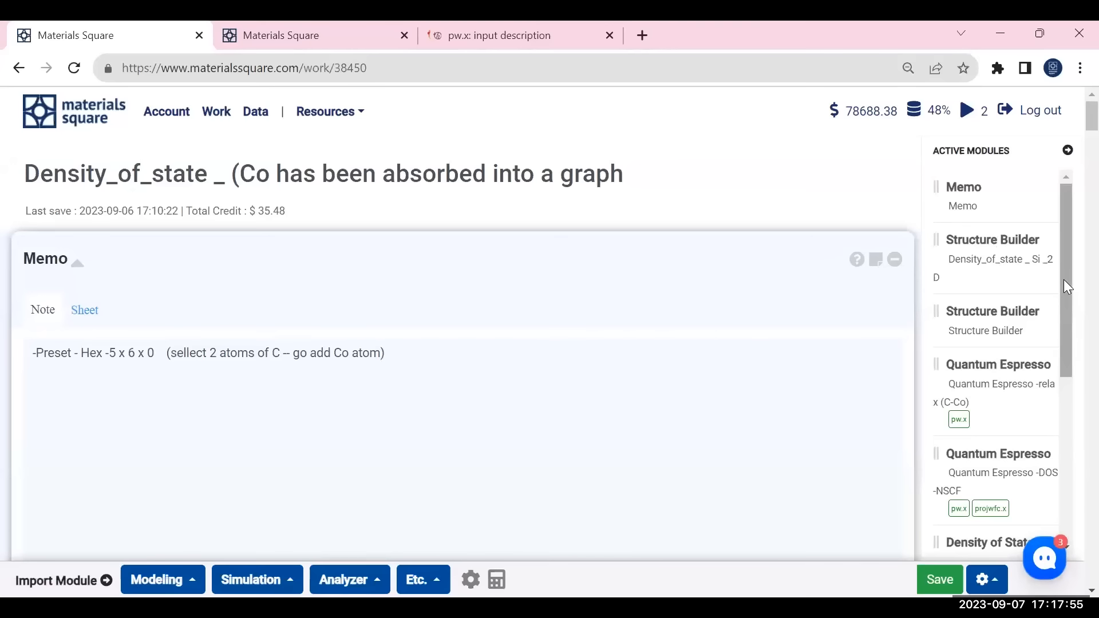
- Examine the Density_of_state _ Si _2D structure with the Co atom and its original preset cell from the structure history
{"action": "left_click_drag", "start_coordinate": [1063, 275], "coordinate": [1055, 303]}
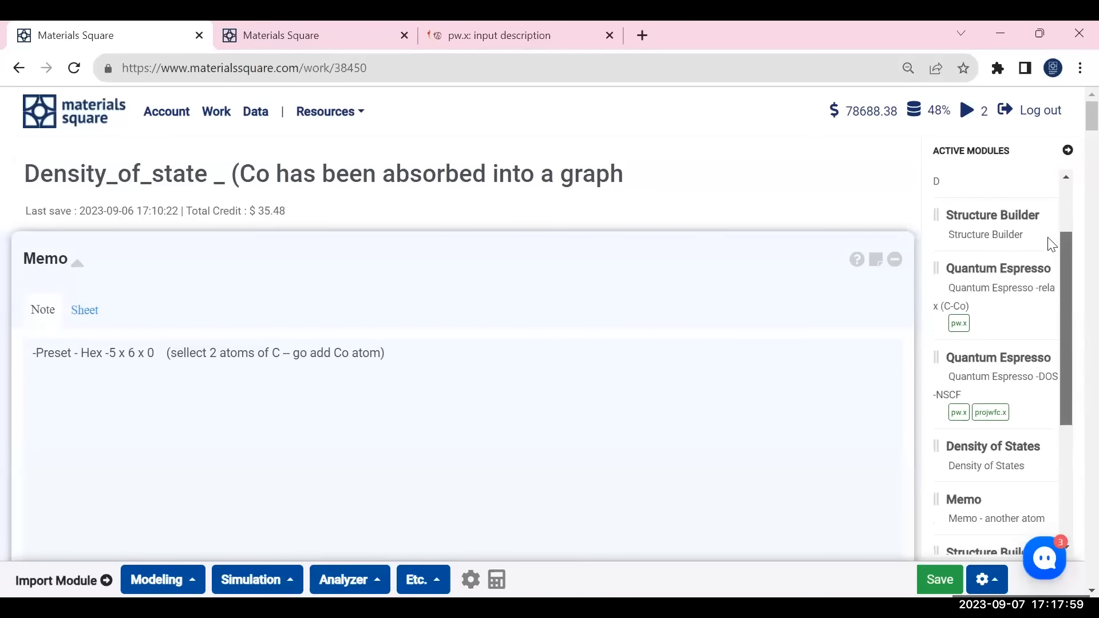
{"action": "scroll", "coordinate": [1052, 248], "scroll_direction": "up", "scroll_amount": 3}
{"action": "left_click", "coordinate": [1008, 267]}
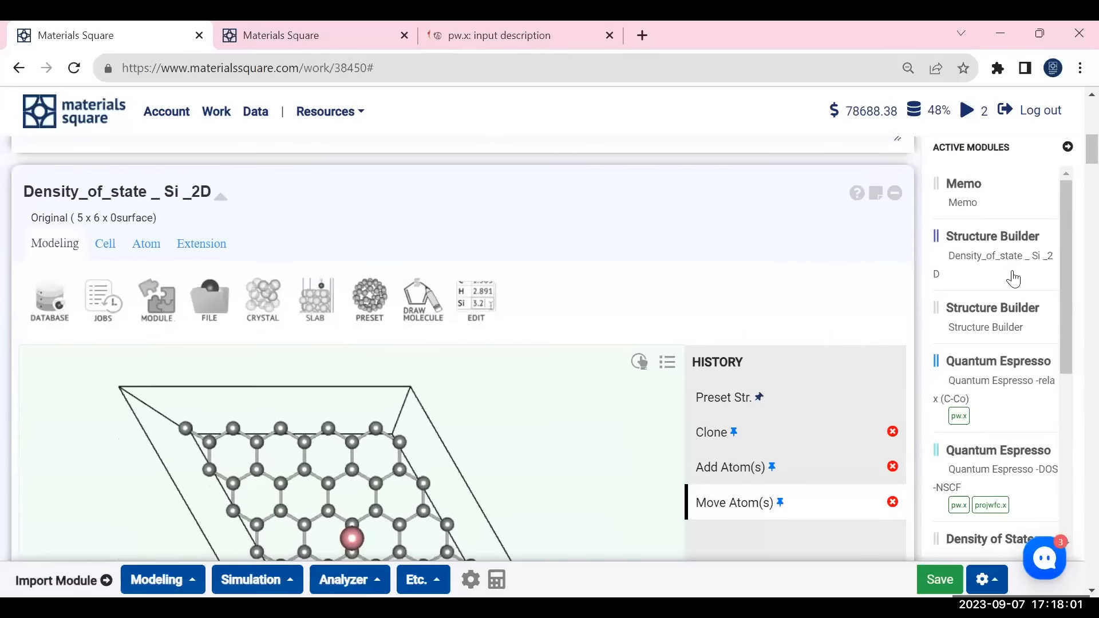
{"action": "scroll", "coordinate": [861, 260], "scroll_direction": "down", "scroll_amount": 3}
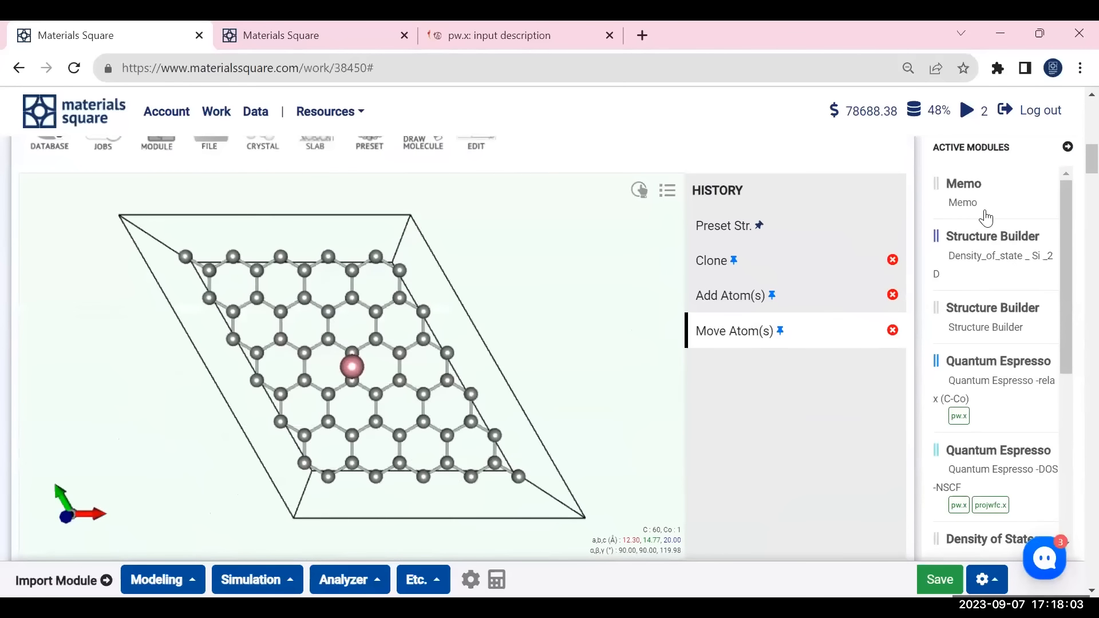
{"action": "left_click", "coordinate": [722, 229]}
{"action": "left_click_drag", "start_coordinate": [359, 325], "coordinate": [358, 269]}
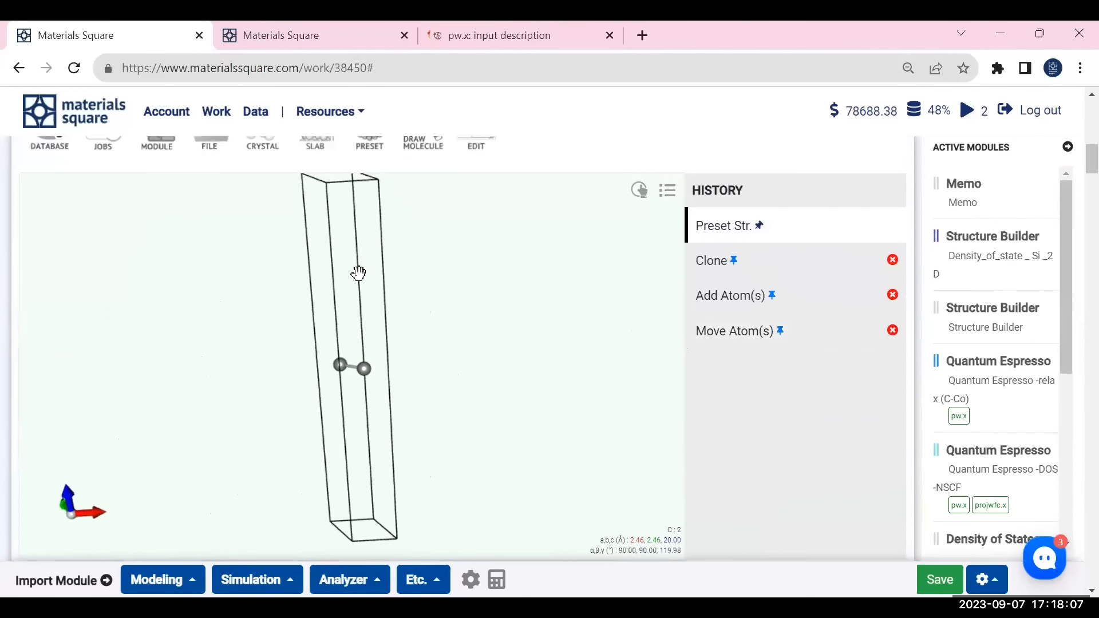
{"action": "scroll", "coordinate": [773, 235], "scroll_direction": "up", "scroll_amount": 2}
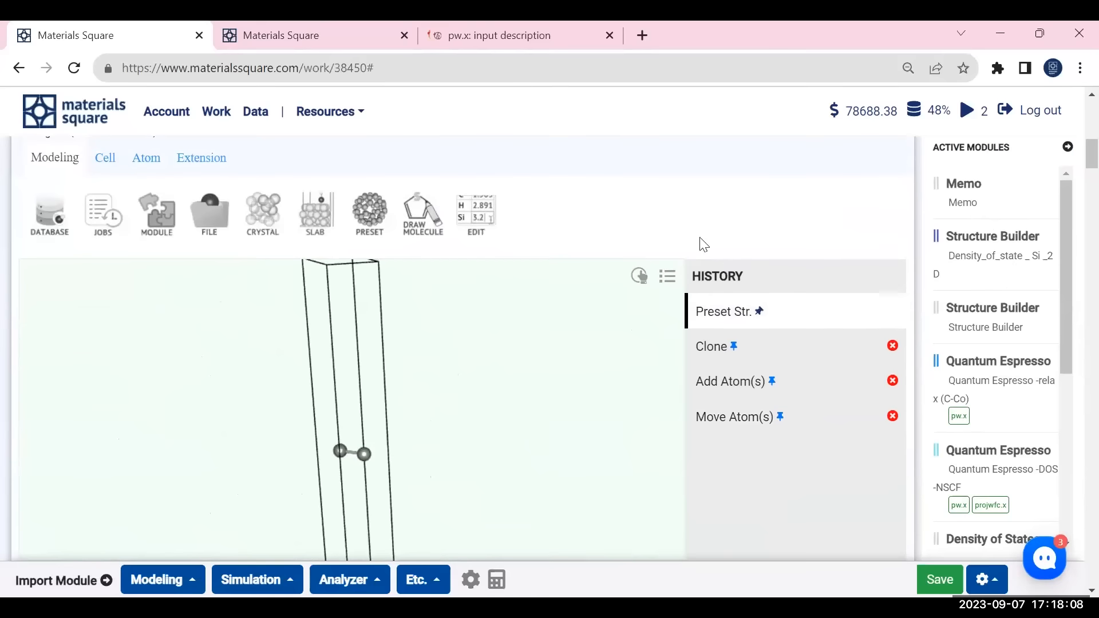
- Generate a Graphene (Hex) nano structure preset, delete that added history entry, and return to the original preset structure
{"action": "left_click", "coordinate": [371, 213]}
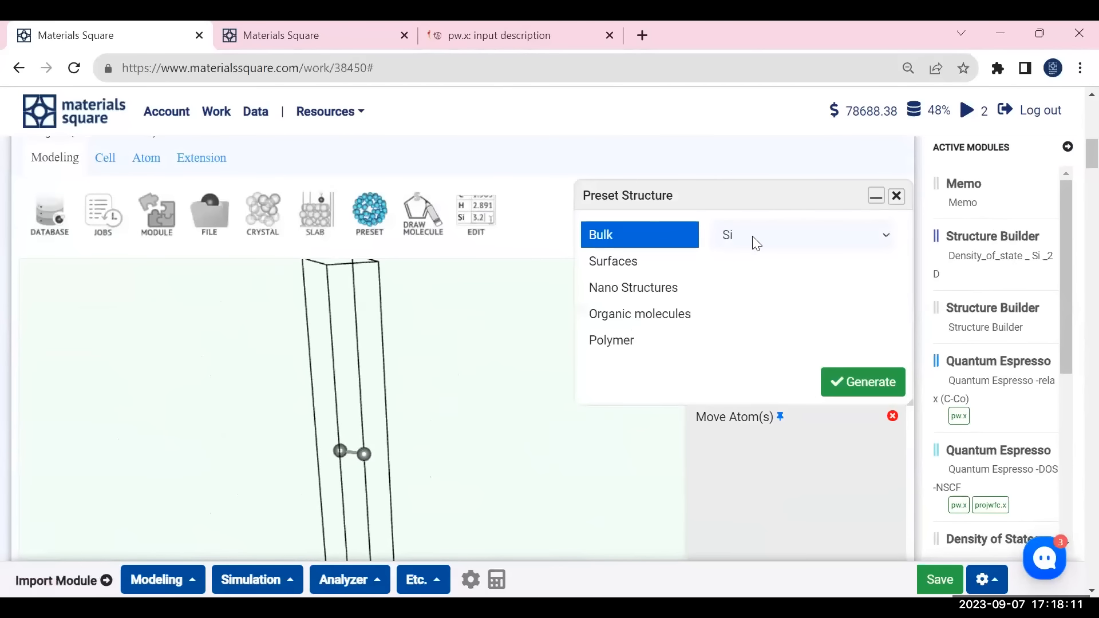
{"action": "left_click", "coordinate": [623, 266]}
{"action": "left_click", "coordinate": [628, 289]}
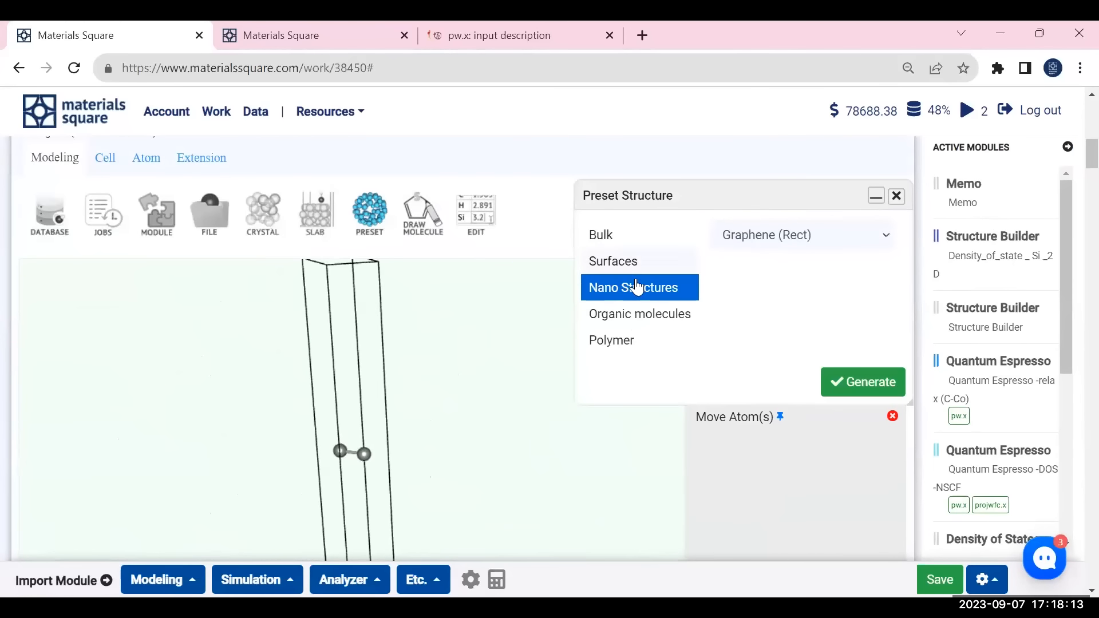
{"action": "left_click", "coordinate": [811, 241]}
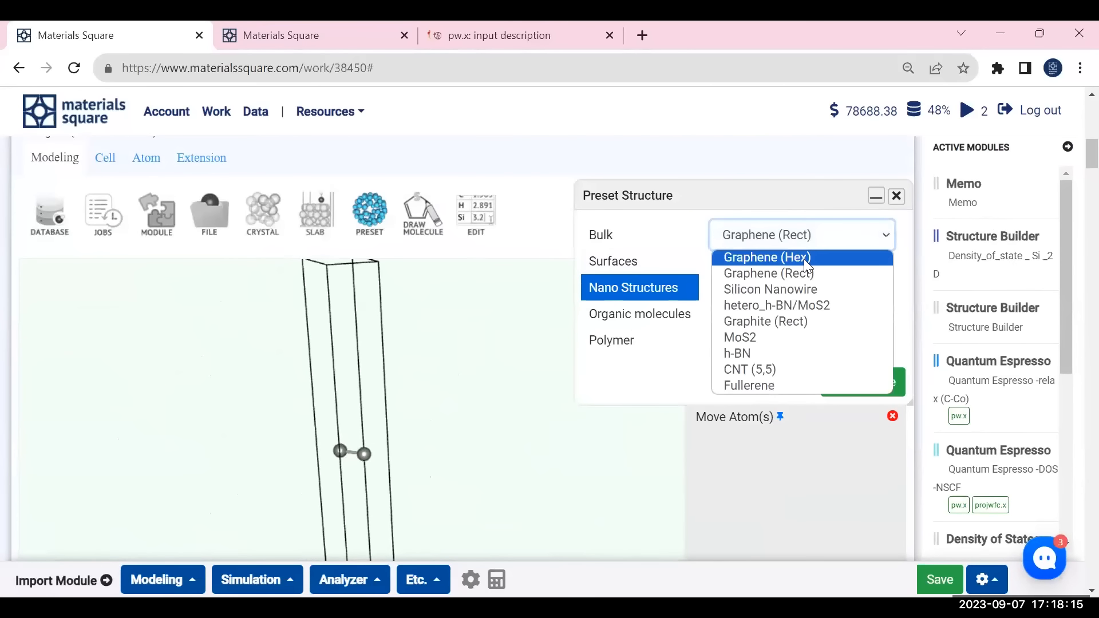
{"action": "left_click", "coordinate": [803, 259]}
{"action": "left_click", "coordinate": [866, 383]}
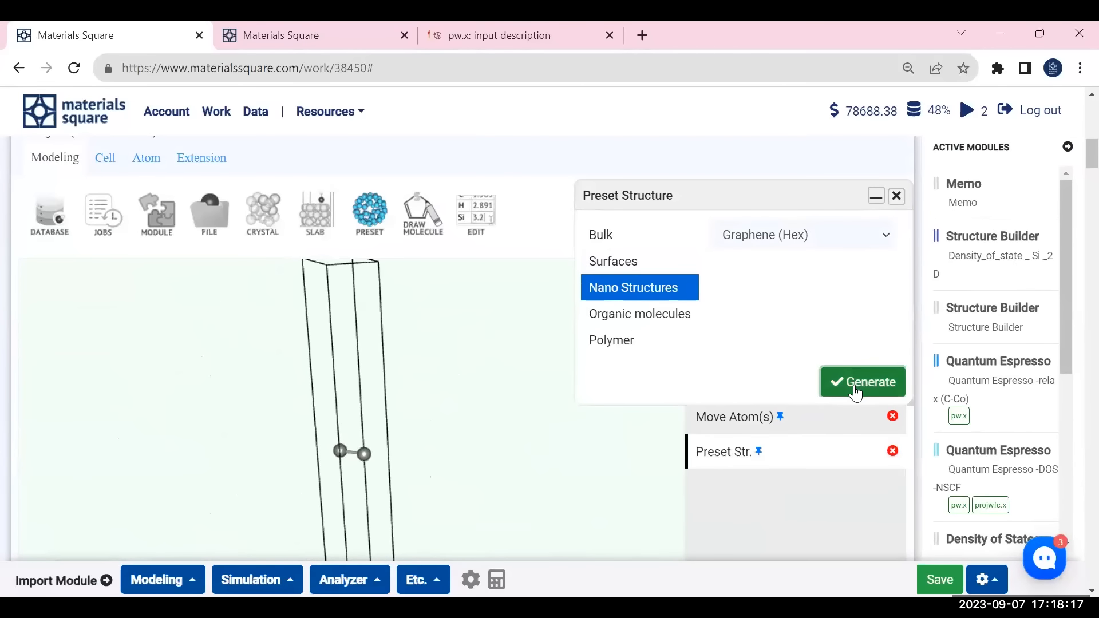
{"action": "left_click", "coordinate": [896, 196]}
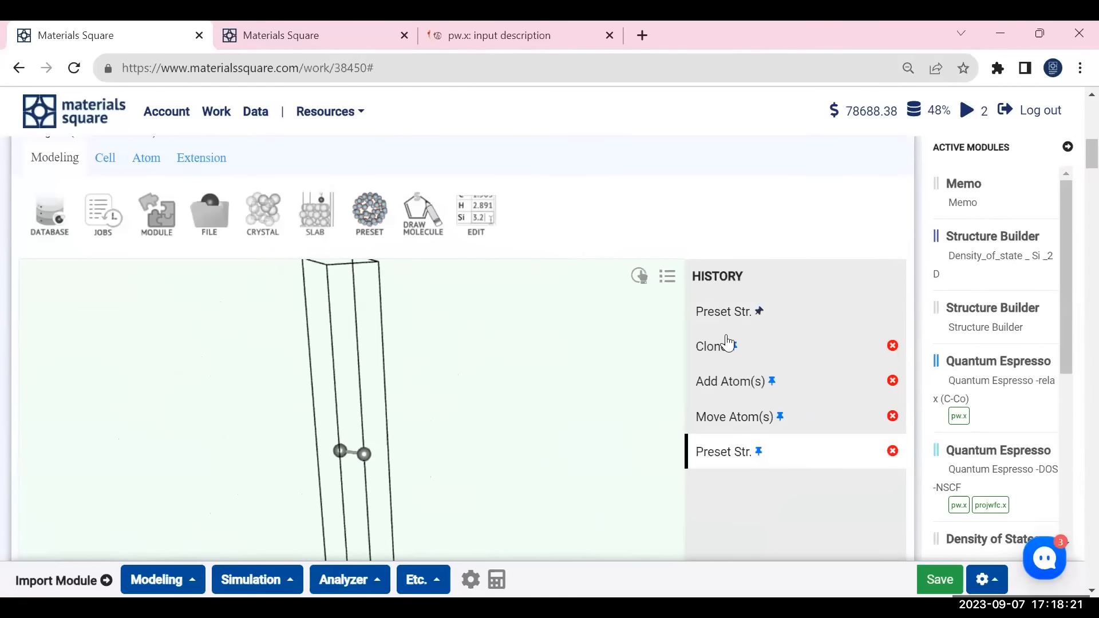
{"action": "left_click", "coordinate": [893, 452]}
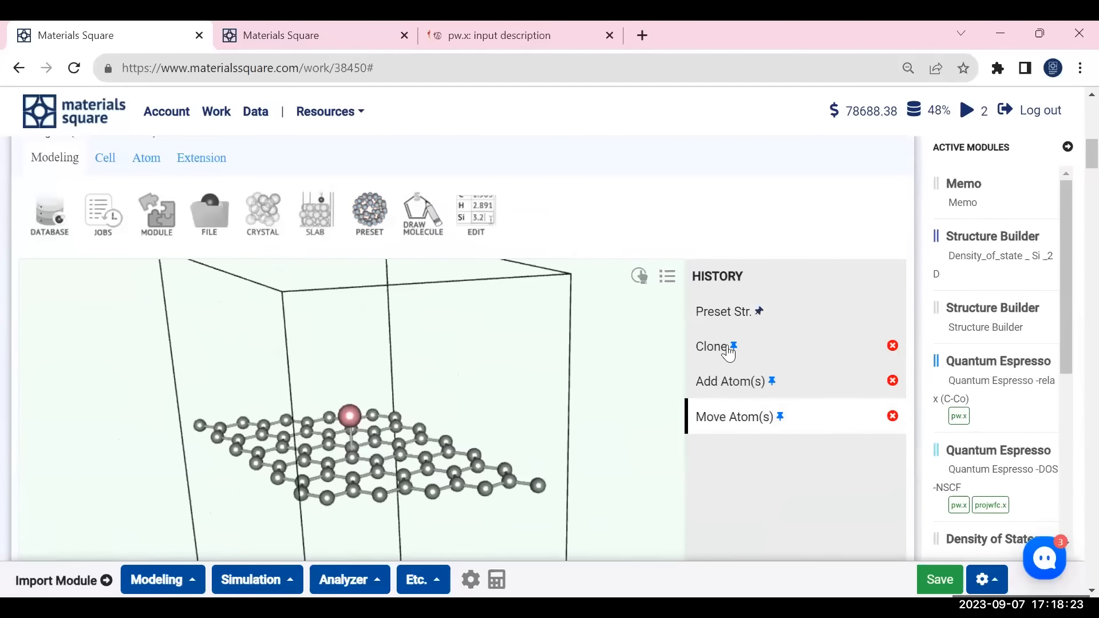
{"action": "left_click", "coordinate": [705, 315]}
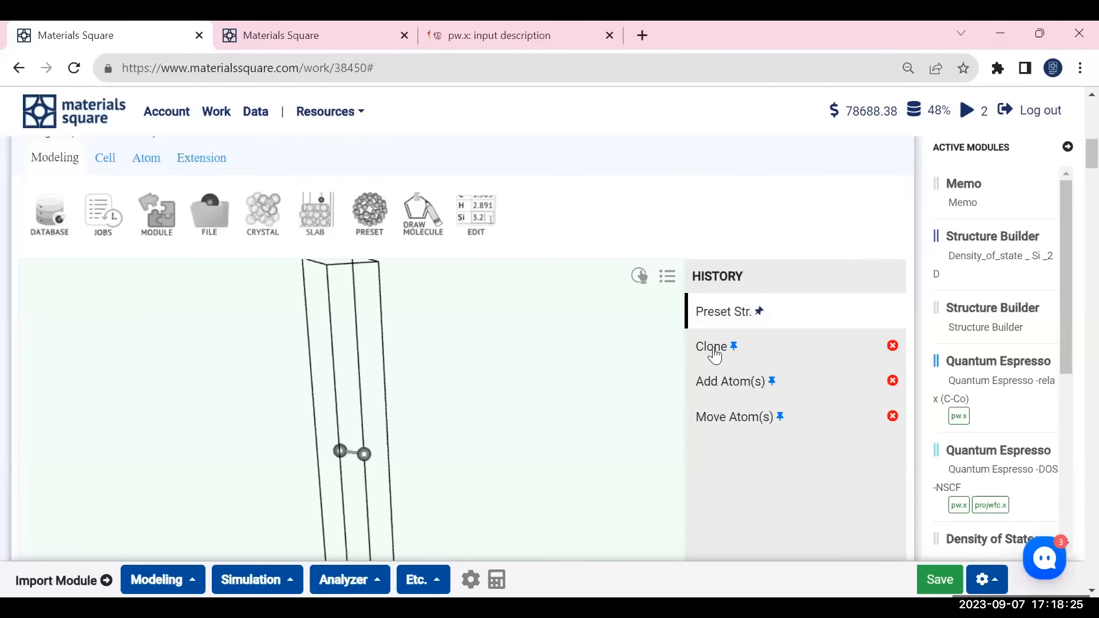
- Examine the cloned graphene supercell in the structure history
{"action": "left_click", "coordinate": [711, 350]}
{"action": "left_click_drag", "start_coordinate": [344, 388], "coordinate": [352, 392]}
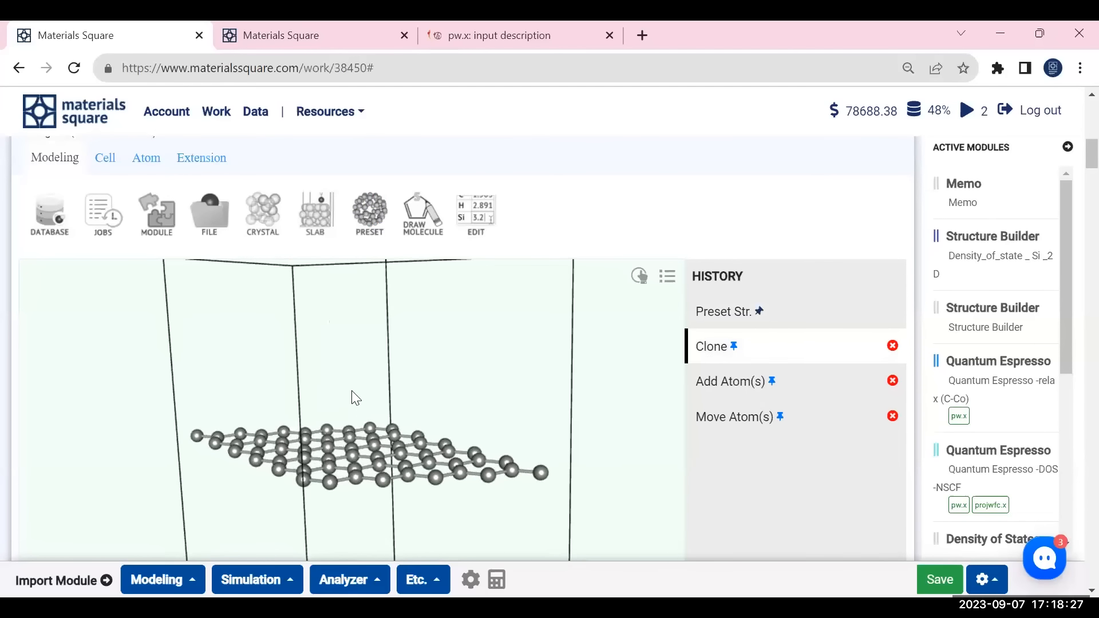
{"action": "scroll", "coordinate": [504, 387], "scroll_direction": "down", "scroll_amount": 1}
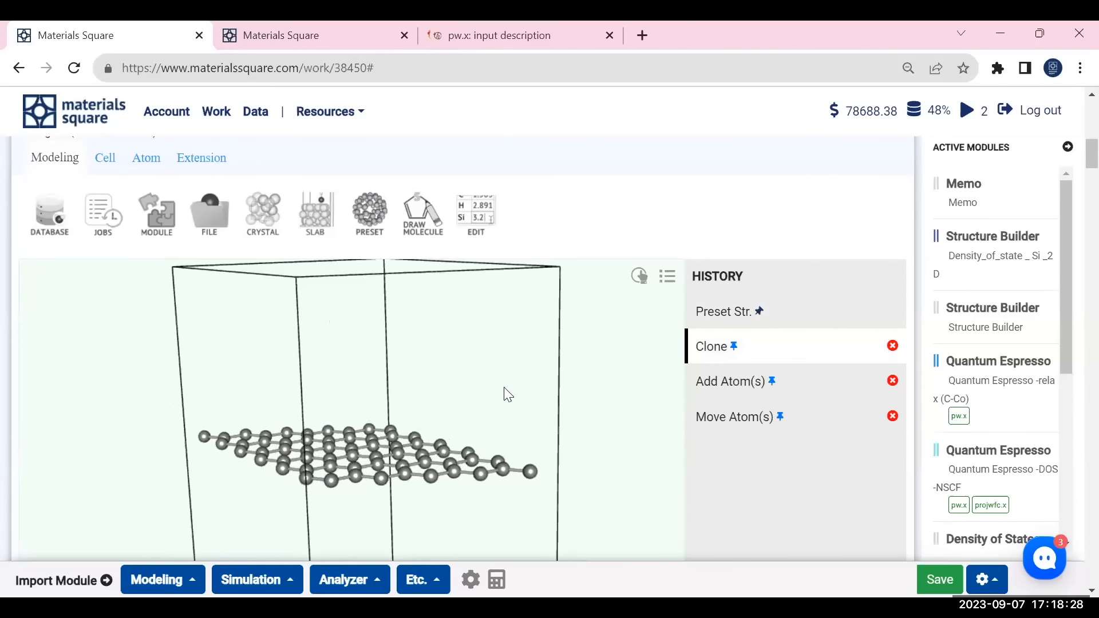
{"action": "left_click", "coordinate": [107, 159]}
{"action": "left_click", "coordinate": [112, 218]}
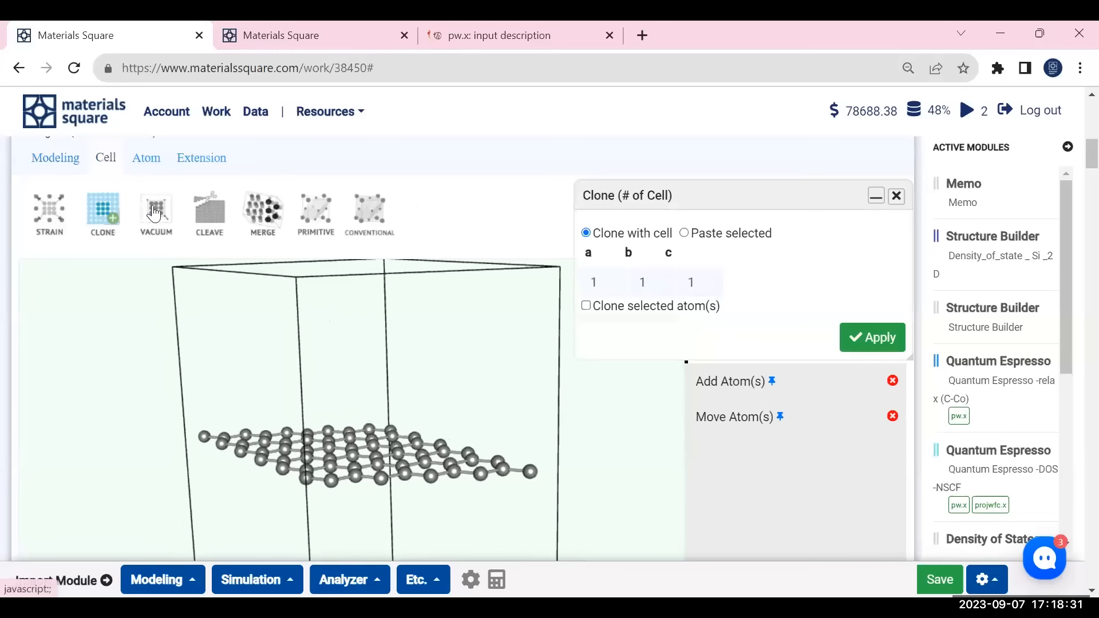
{"action": "double_click", "coordinate": [589, 281]}
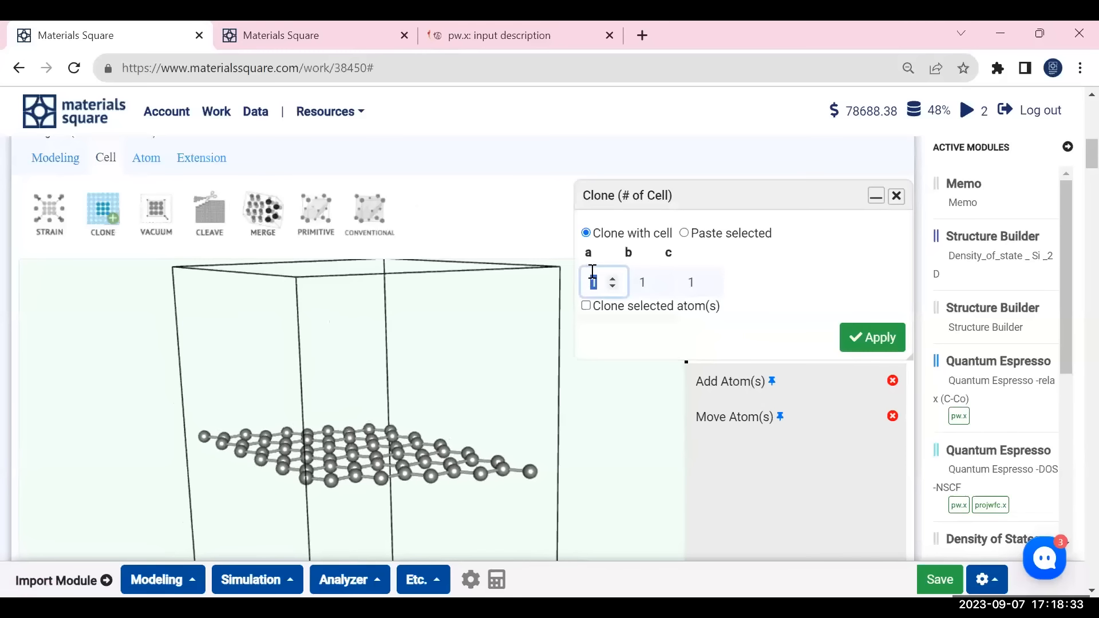
{"action": "type", "text": "5"}
{"action": "double_click", "coordinate": [644, 283]}
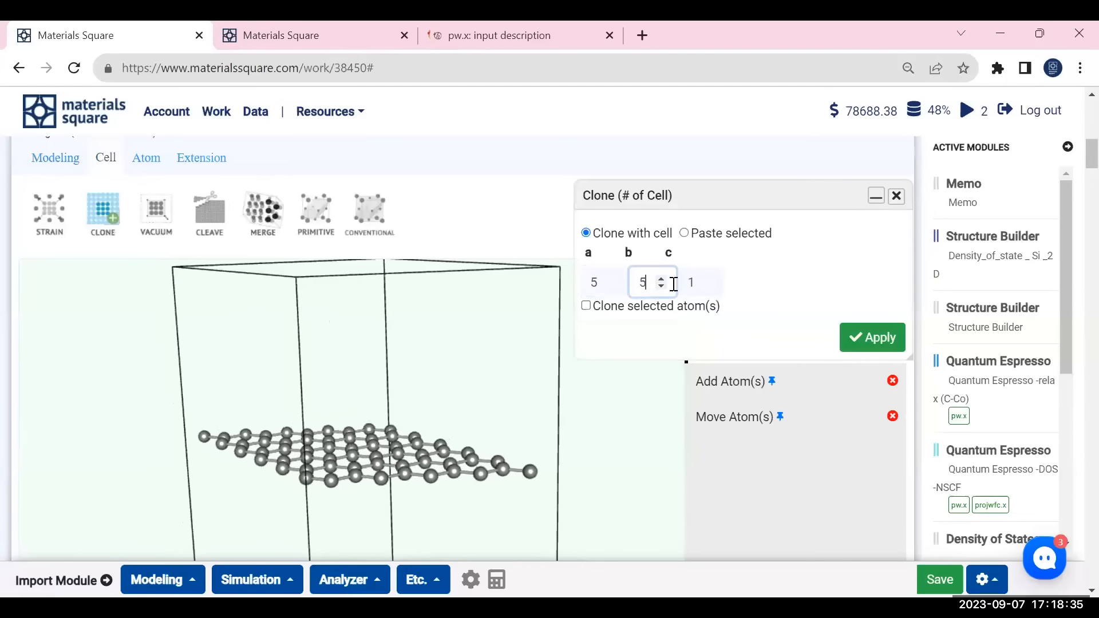
{"action": "double_click", "coordinate": [699, 284]}
{"action": "type", "text": "6"}
{"action": "left_click", "coordinate": [896, 196]}
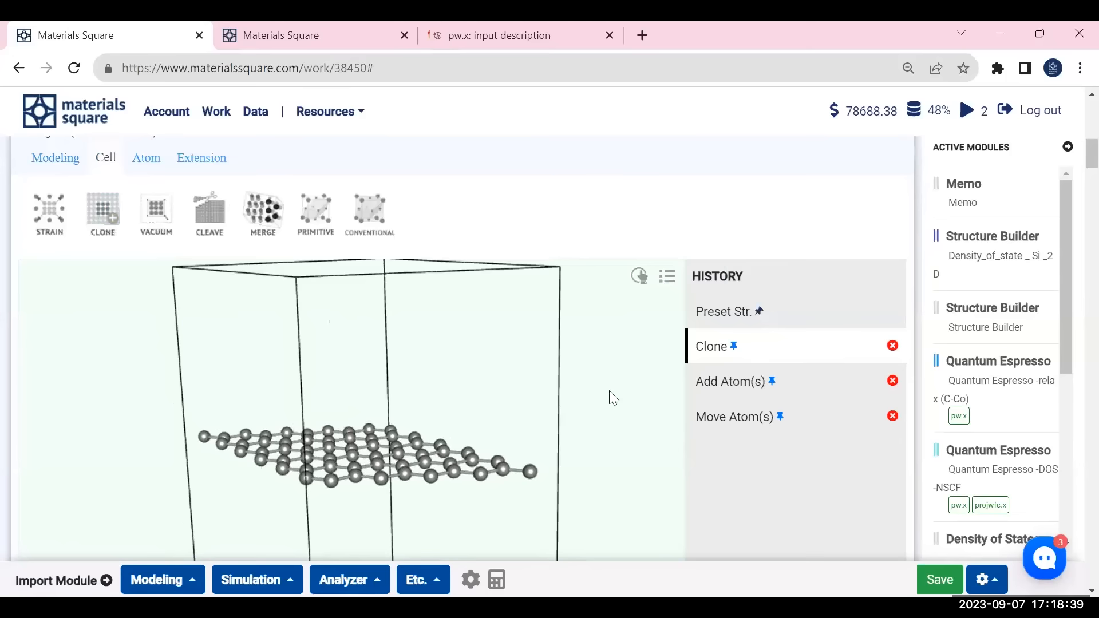
- In the Clone structure from the history, select two bonded carbon atoms near the middle of the graphene sheet
{"action": "left_click", "coordinate": [736, 382]}
{"action": "left_click_drag", "start_coordinate": [354, 450], "coordinate": [360, 483]}
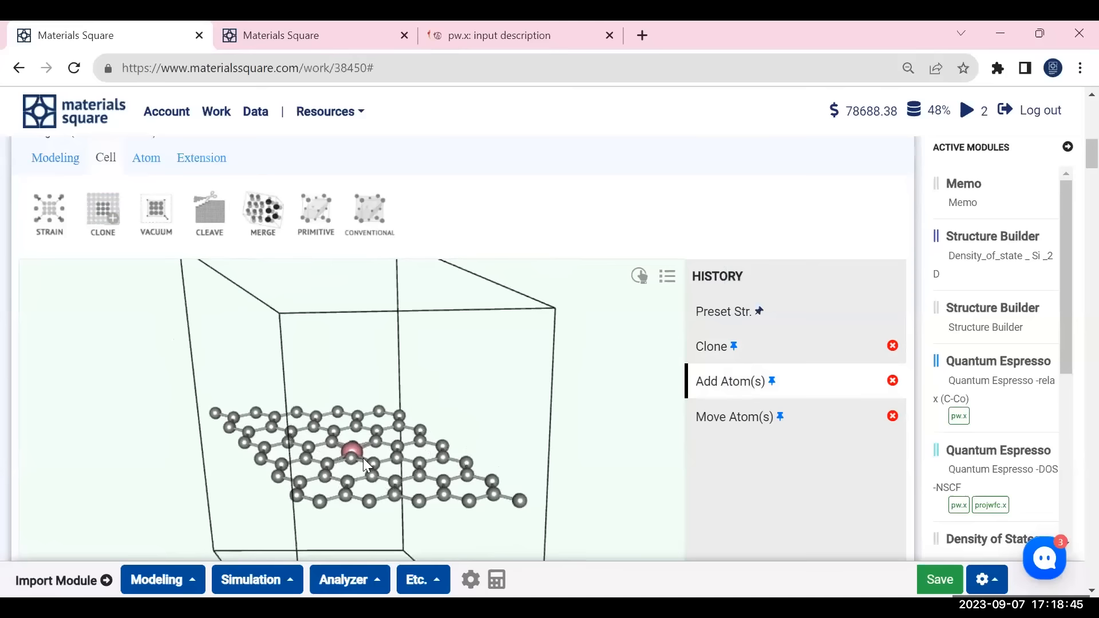
{"action": "left_click", "coordinate": [715, 355]}
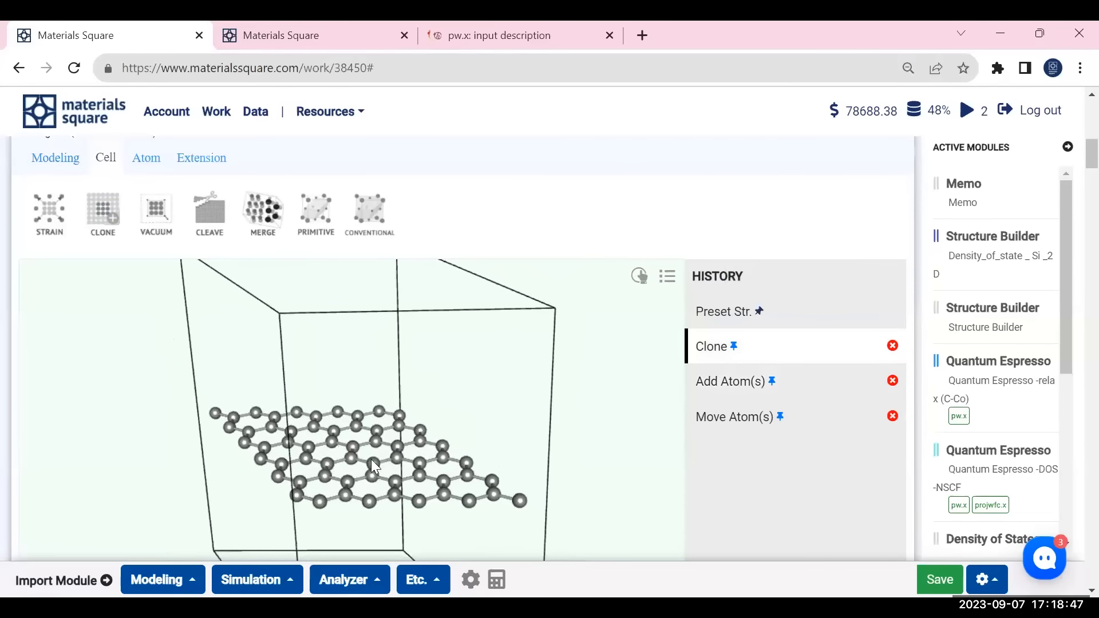
{"action": "scroll", "coordinate": [351, 435], "scroll_direction": "up", "scroll_amount": 5}
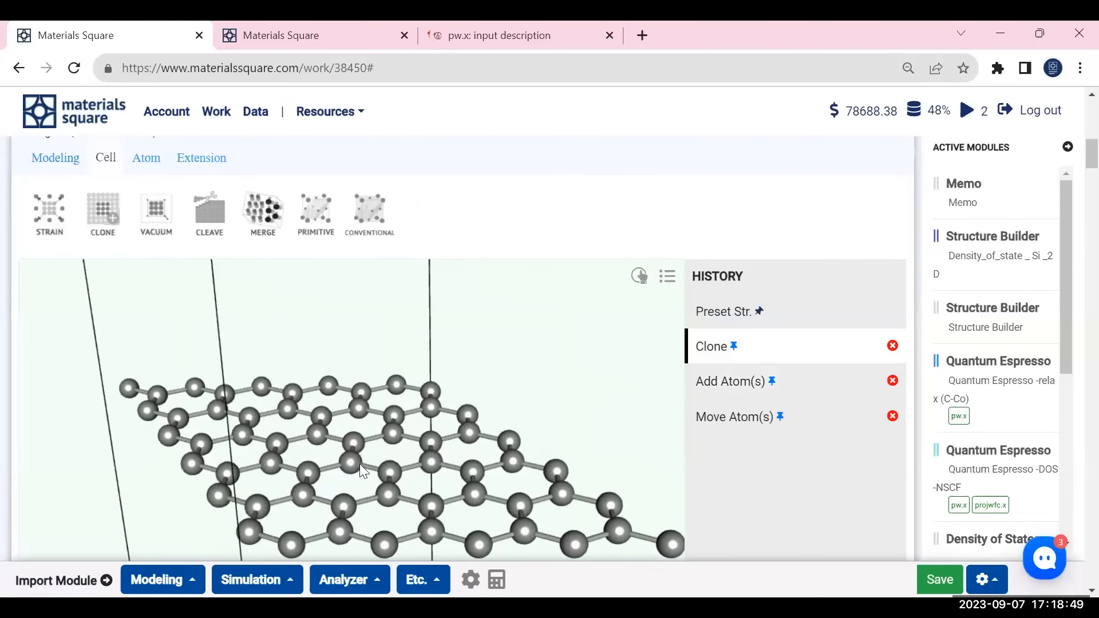
{"action": "scroll", "coordinate": [361, 452], "scroll_direction": "up", "scroll_amount": 2}
{"action": "scroll", "coordinate": [360, 455], "scroll_direction": "up", "scroll_amount": 3}
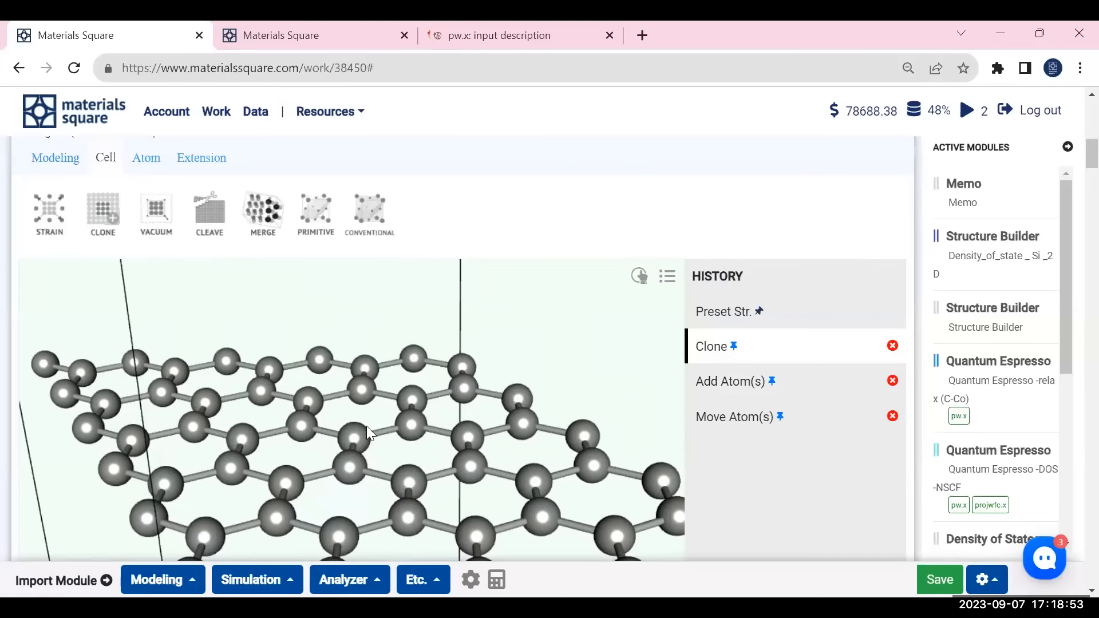
{"action": "key", "text": "s"}
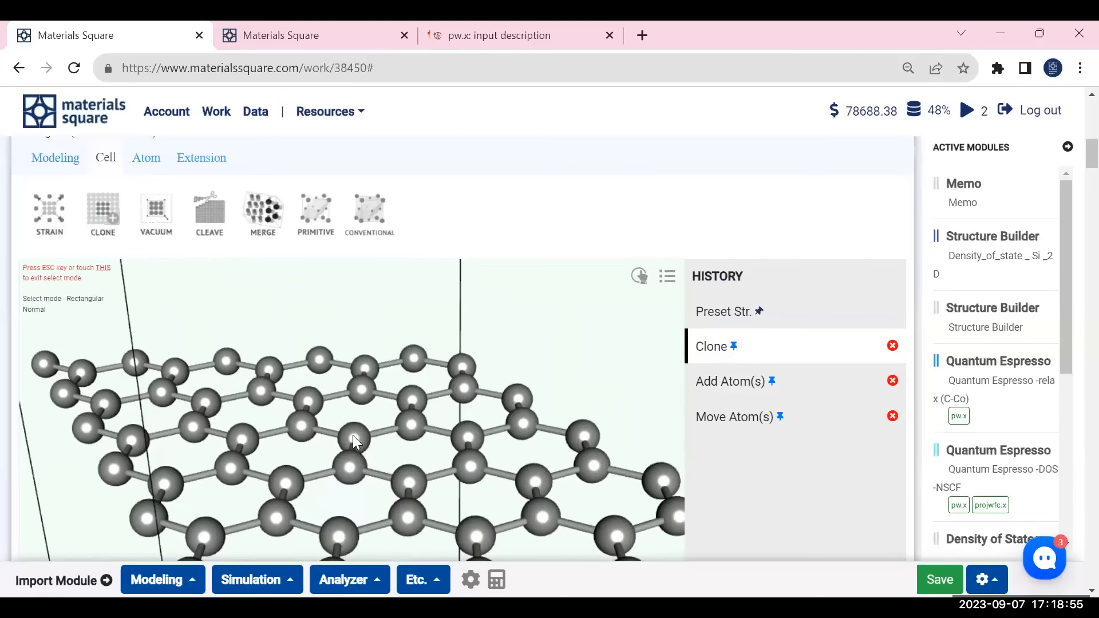
{"action": "left_click_drag", "start_coordinate": [348, 466], "coordinate": [331, 497]}
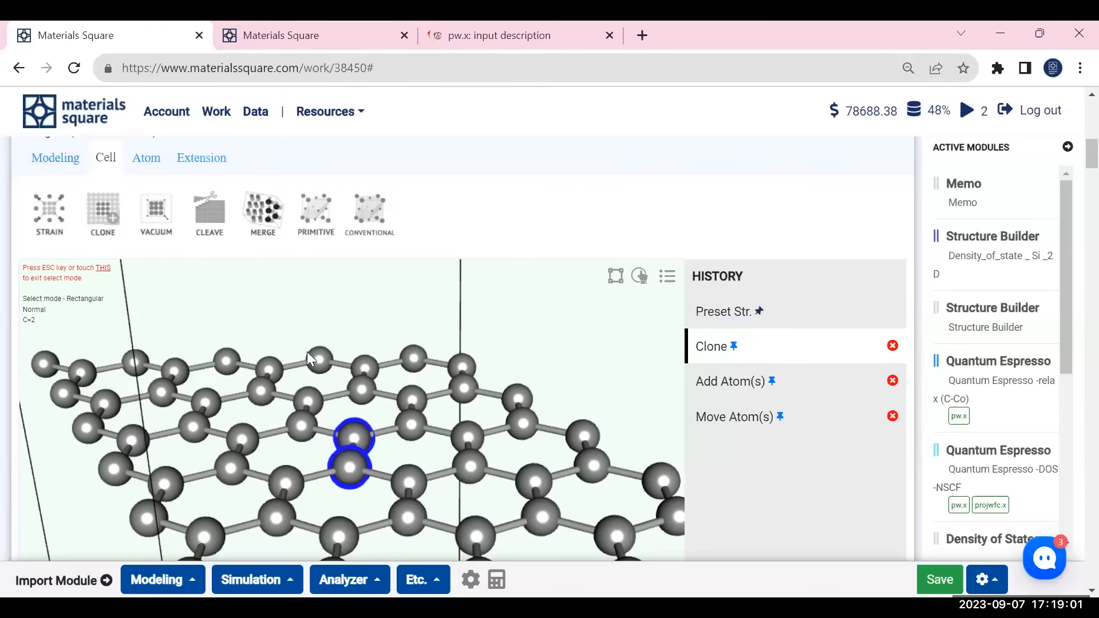
- Add a Co atom at the center of the two selected carbon atoms
{"action": "left_click", "coordinate": [148, 163]}
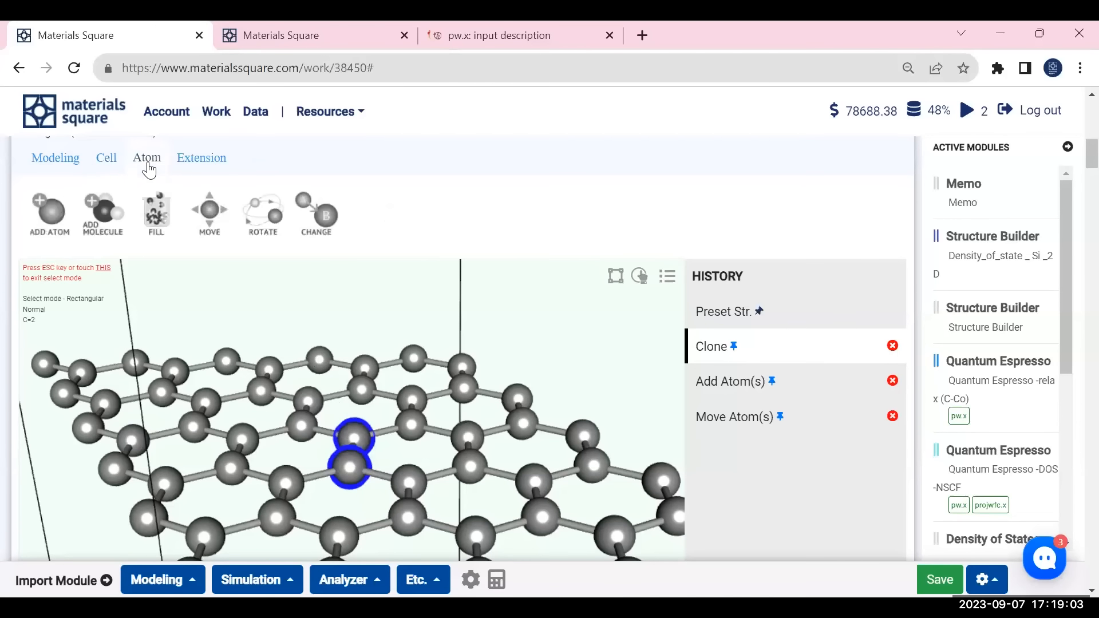
{"action": "left_click", "coordinate": [45, 217]}
{"action": "left_click", "coordinate": [731, 252]}
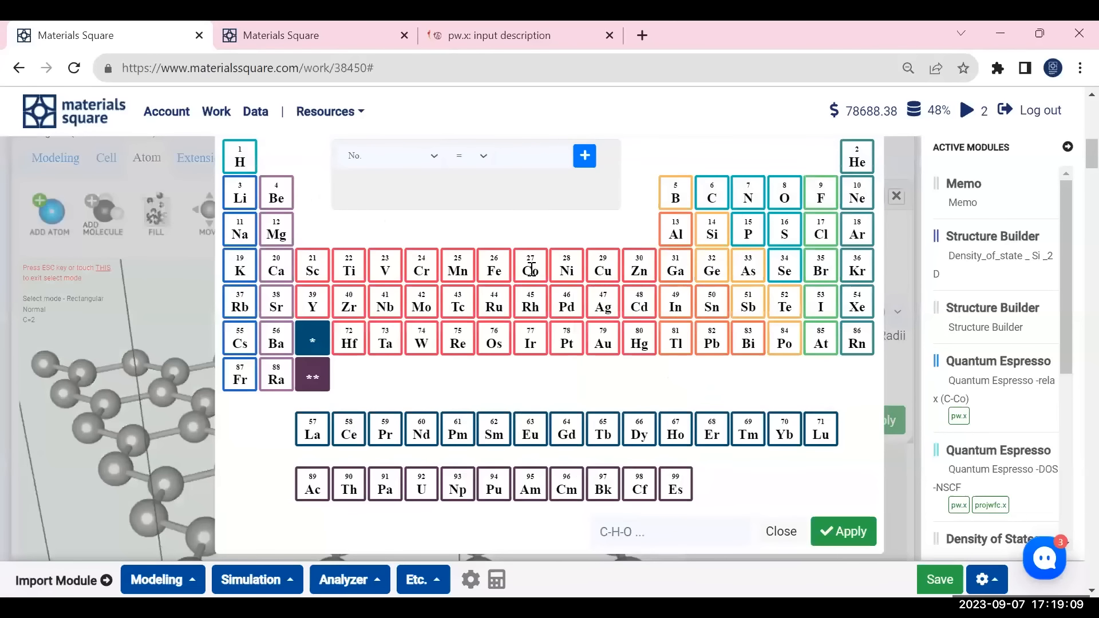
{"action": "left_click", "coordinate": [531, 269]}
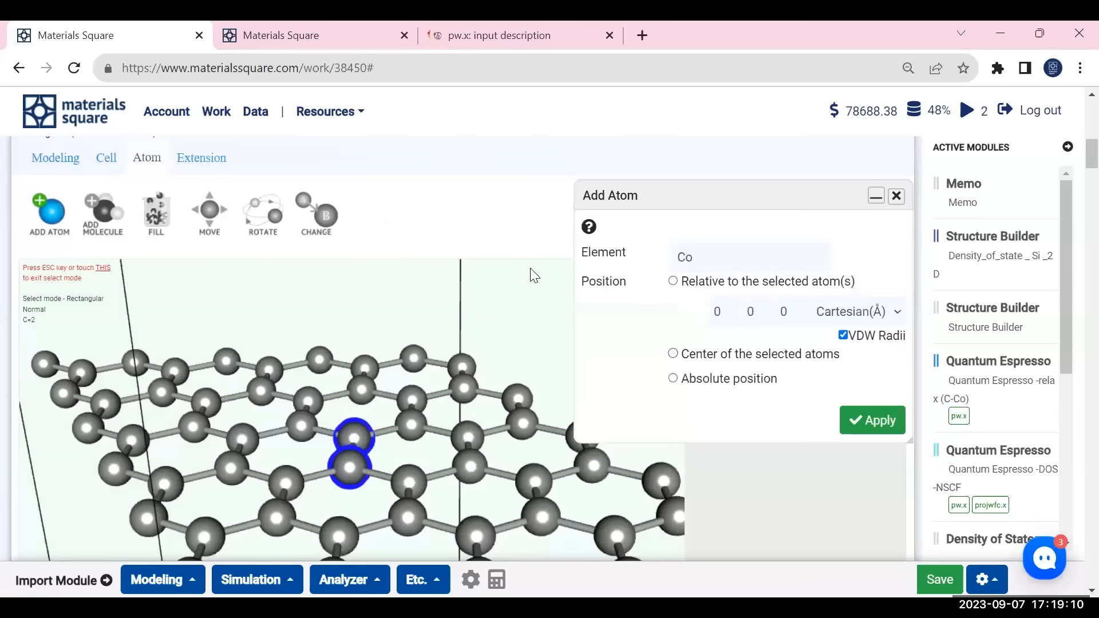
{"action": "left_click", "coordinate": [673, 354]}
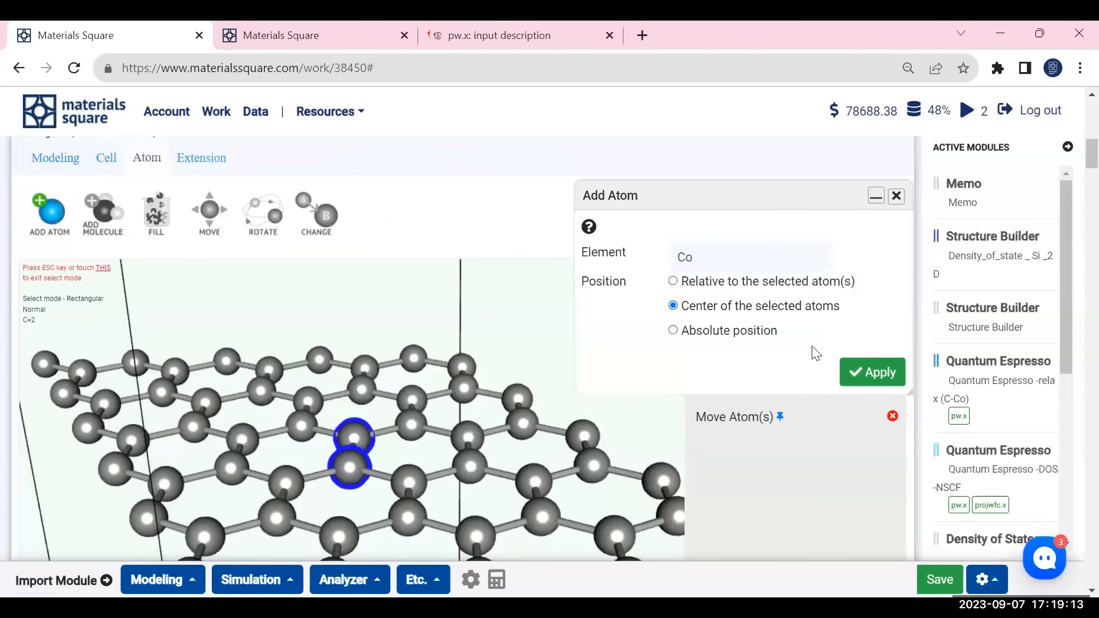
{"action": "left_click", "coordinate": [865, 373]}
{"action": "key", "text": "Escape"}
- Select the new Co atom and move it upward so that it sits above the graphene sheet
{"action": "left_click_drag", "start_coordinate": [399, 438], "coordinate": [366, 456]}
{"action": "key", "text": "Escape"}
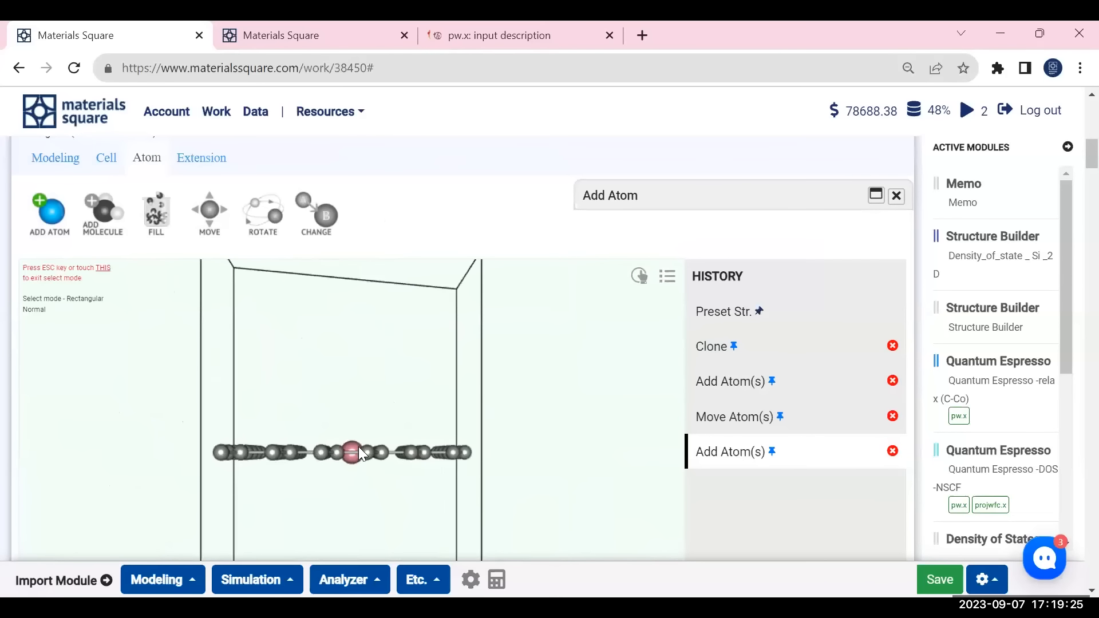
{"action": "left_click_drag", "start_coordinate": [351, 440], "coordinate": [353, 459]}
{"action": "key", "text": "Up"}
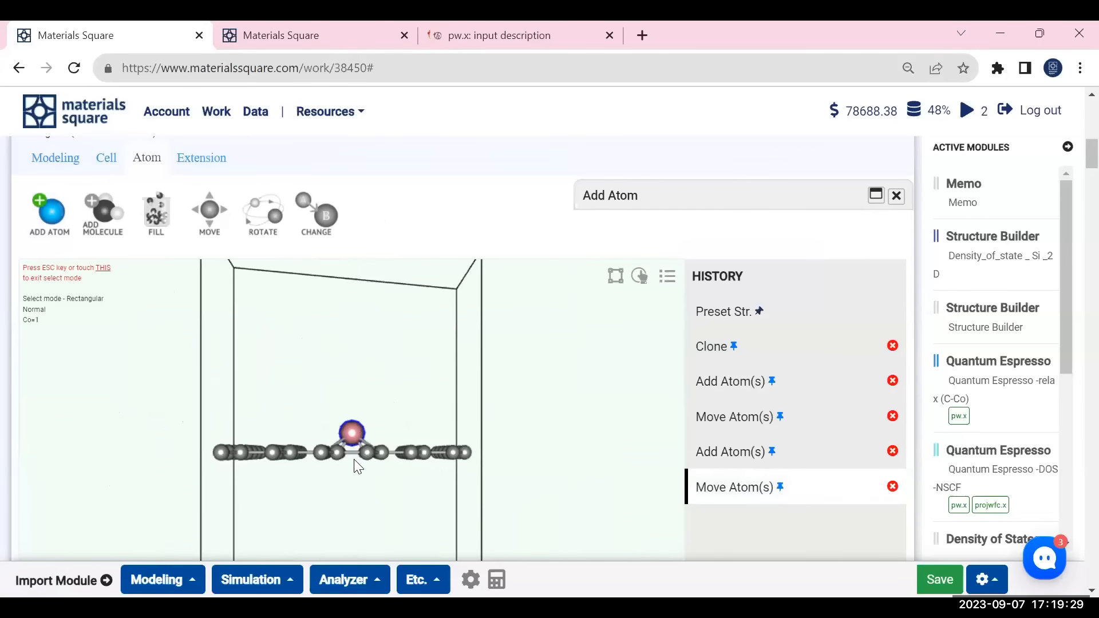
{"action": "key", "text": "Up"}
{"action": "key", "text": "Escape"}
{"action": "left_click_drag", "start_coordinate": [476, 405], "coordinate": [372, 382]}
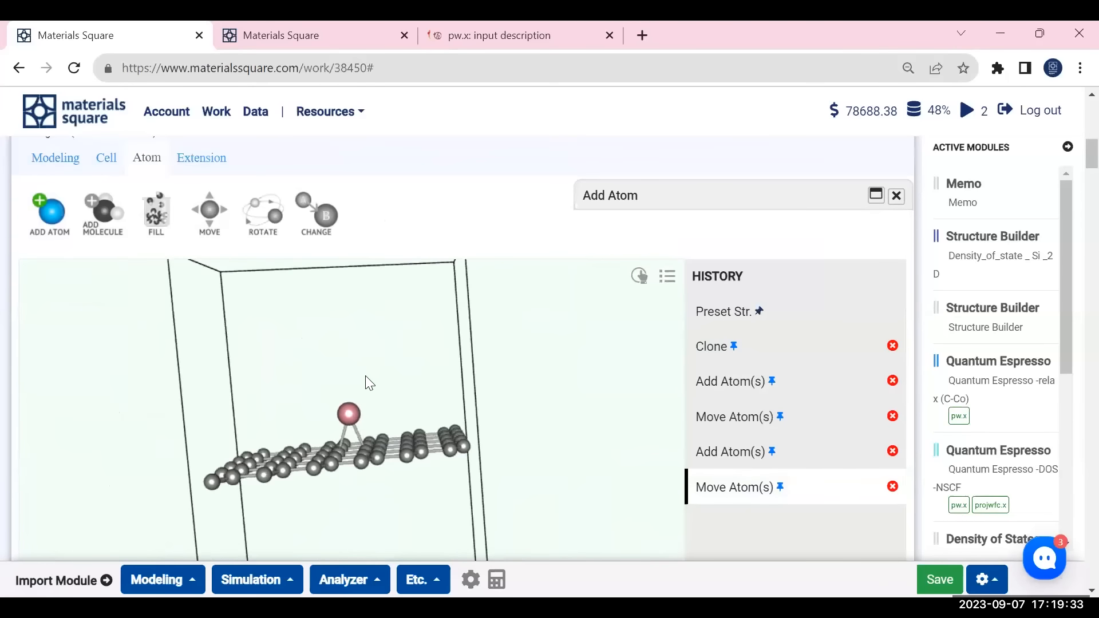
{"action": "left_click_drag", "start_coordinate": [257, 372], "coordinate": [250, 346]}
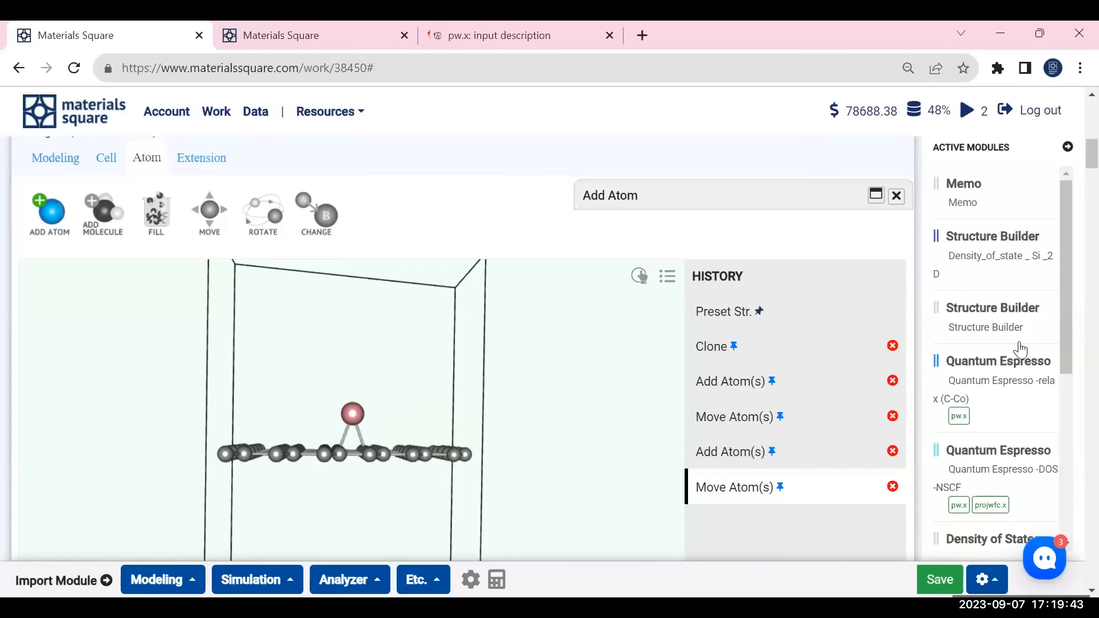
- Examine the Quantum Espresso -relax (C-Co) module's template options, control, system, electron and k-point settings, and its job submission settings
{"action": "left_click", "coordinate": [1018, 372]}
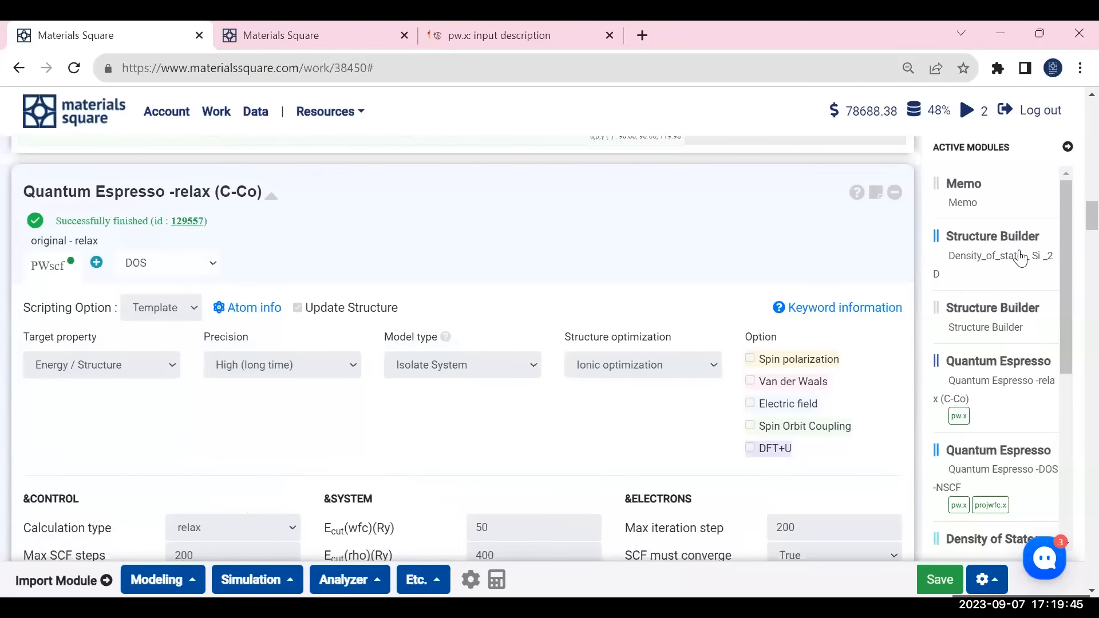
{"action": "scroll", "coordinate": [412, 344], "scroll_direction": "down", "scroll_amount": 1}
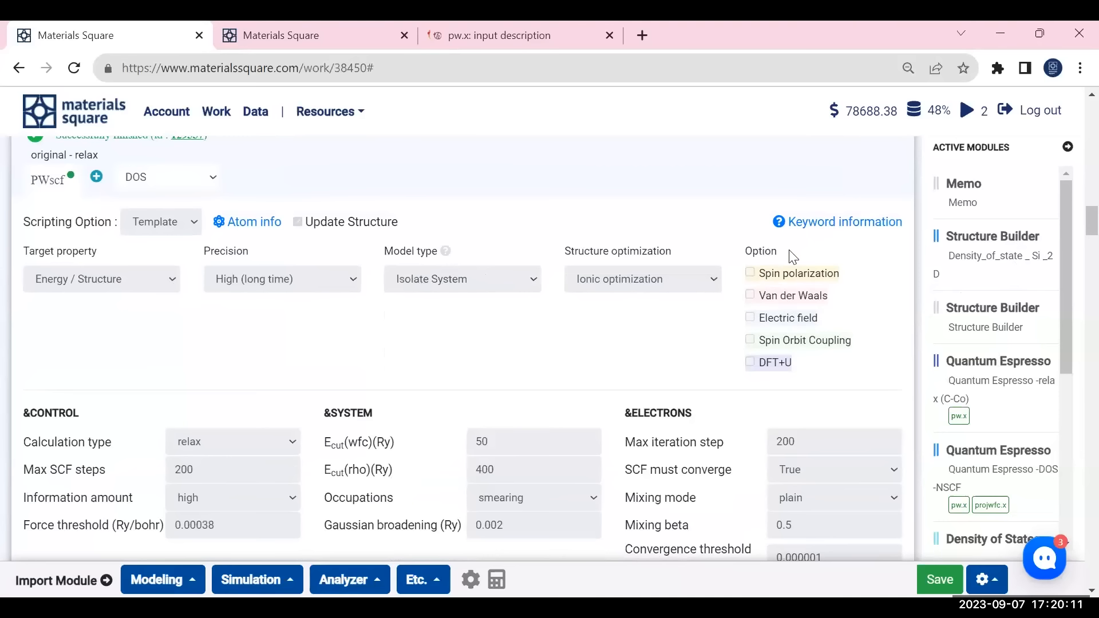
{"action": "scroll", "coordinate": [571, 291], "scroll_direction": "down", "scroll_amount": 3}
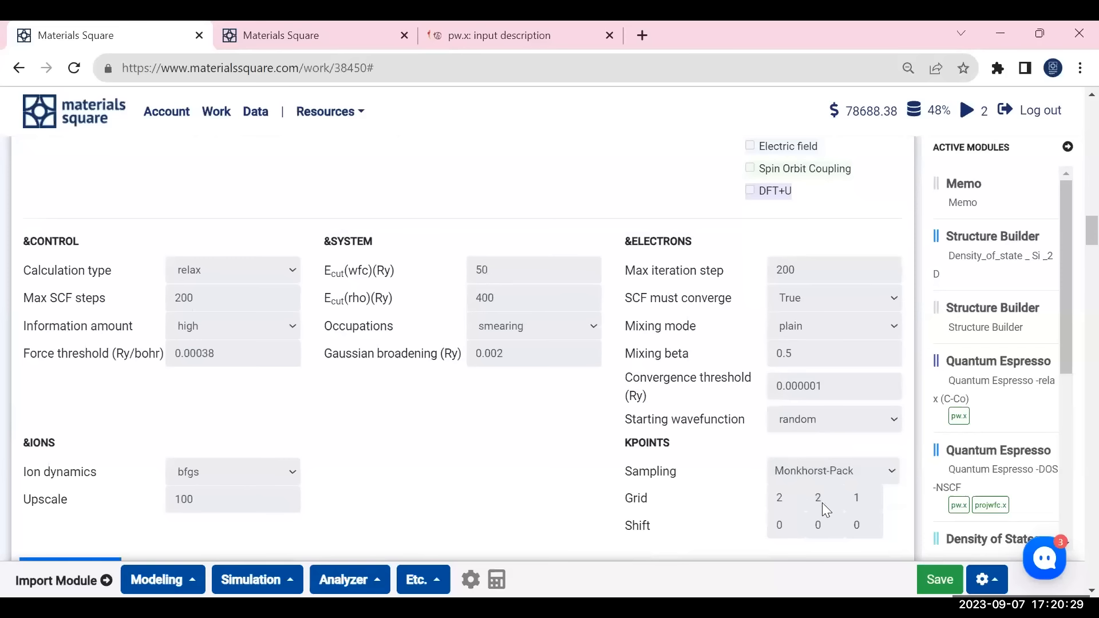
{"action": "left_click", "coordinate": [857, 498]}
{"action": "type", "text": "1"}
{"action": "scroll", "coordinate": [704, 400], "scroll_direction": "down", "scroll_amount": 5}
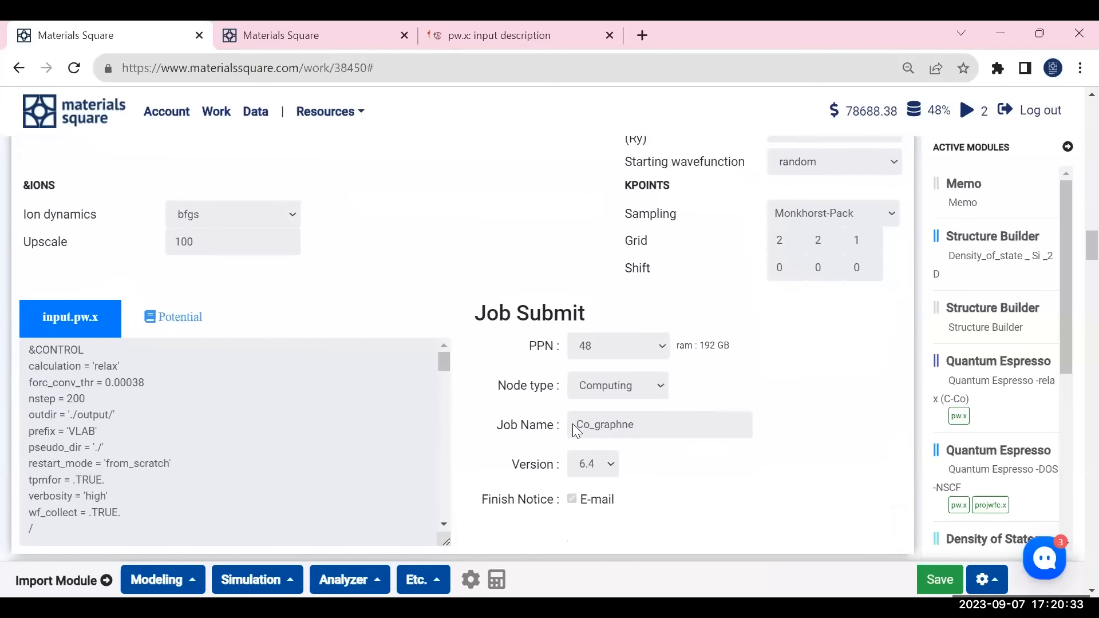
{"action": "scroll", "coordinate": [613, 424], "scroll_direction": "down", "scroll_amount": 1}
{"action": "scroll", "coordinate": [613, 424], "scroll_direction": "down", "scroll_amount": 3}
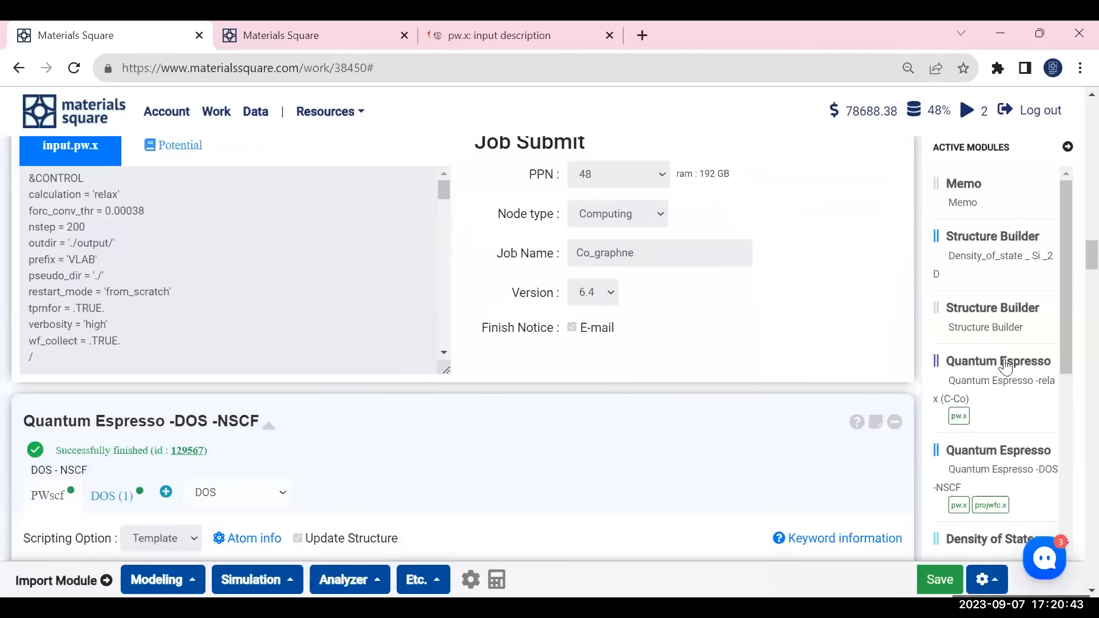
- Compare the relax (C-Co) and DOS -NSCF calculation modules and inspect the Co-on-graphene model in the second Structure Builder
{"action": "left_click", "coordinate": [1012, 383]}
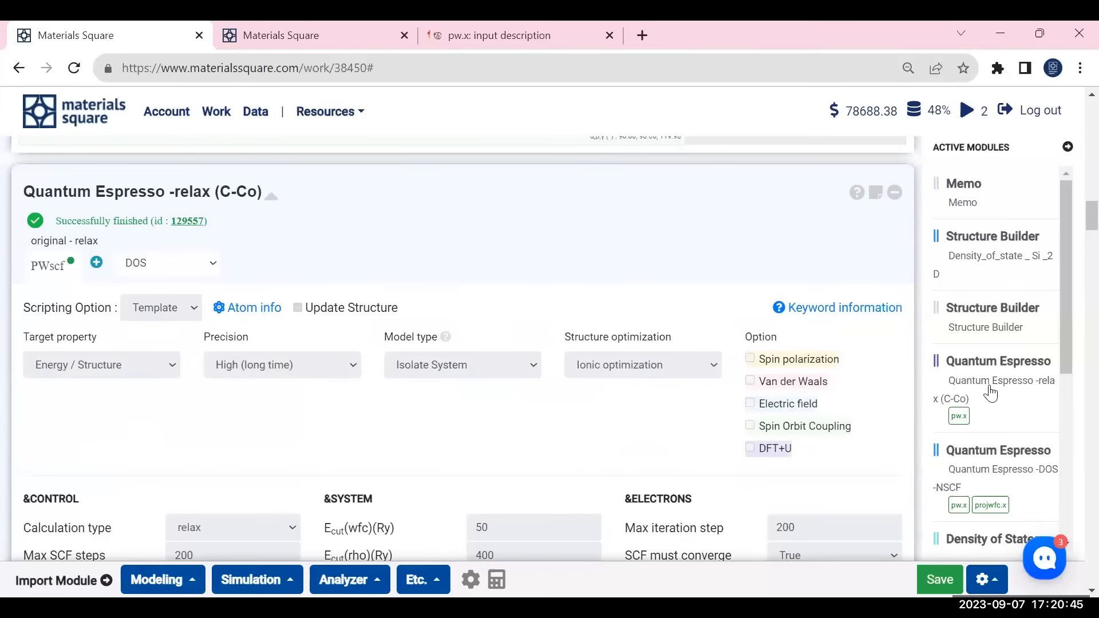
{"action": "scroll", "coordinate": [992, 394], "scroll_direction": "down", "scroll_amount": 1}
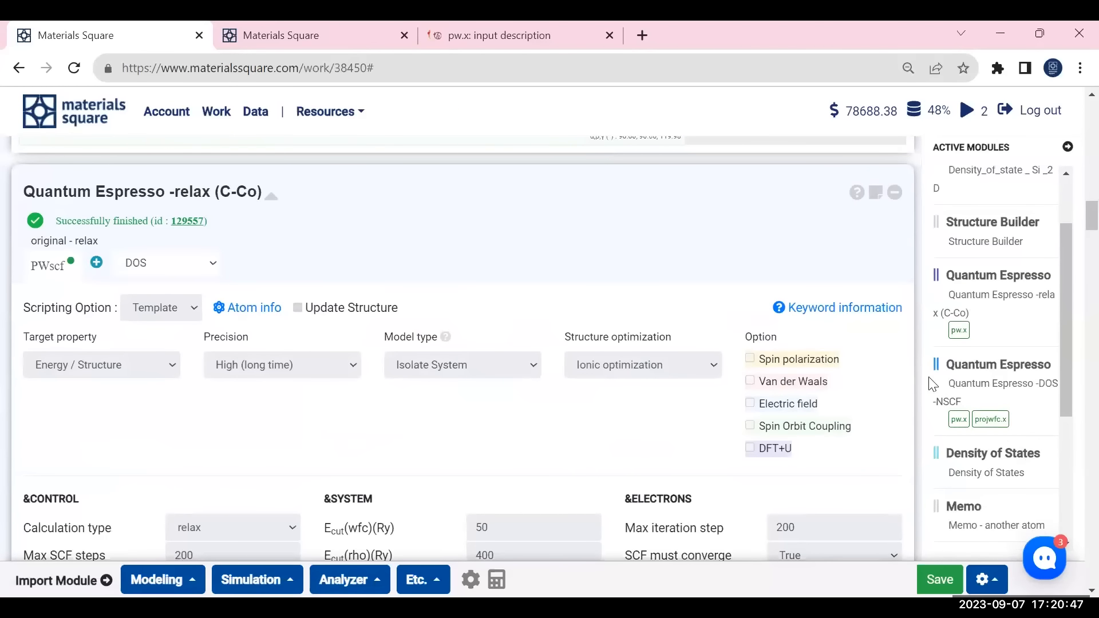
{"action": "left_click", "coordinate": [977, 384]}
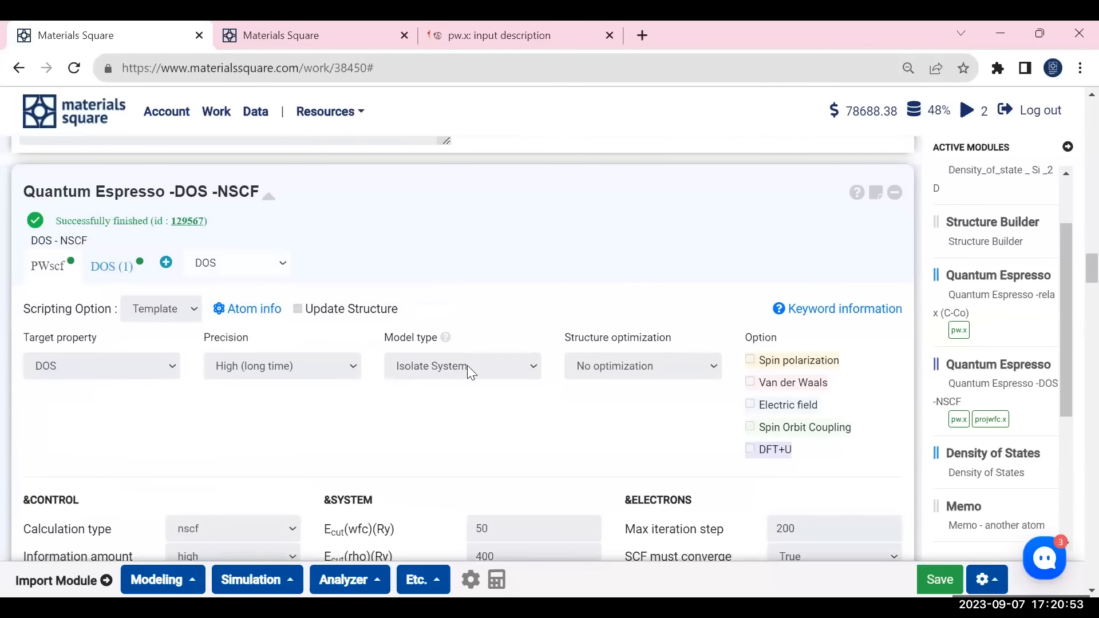
{"action": "left_click", "coordinate": [980, 296]}
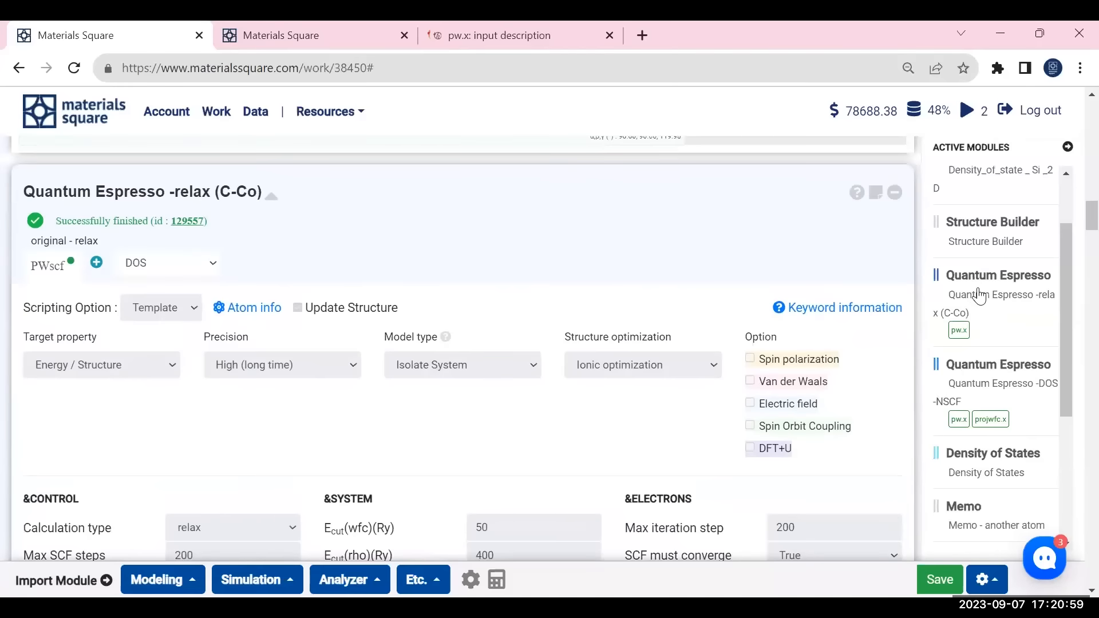
{"action": "left_click", "coordinate": [976, 225]}
{"action": "left_click_drag", "start_coordinate": [371, 527], "coordinate": [406, 526]}
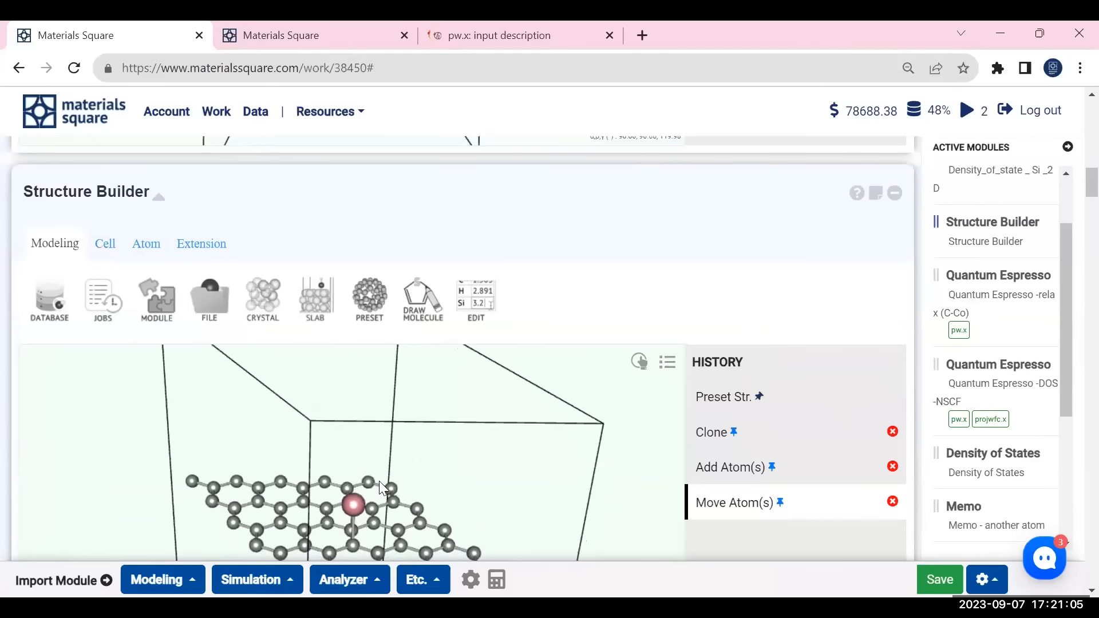
{"action": "left_click", "coordinate": [986, 310]}
{"action": "scroll", "coordinate": [707, 311], "scroll_direction": "down", "scroll_amount": 4}
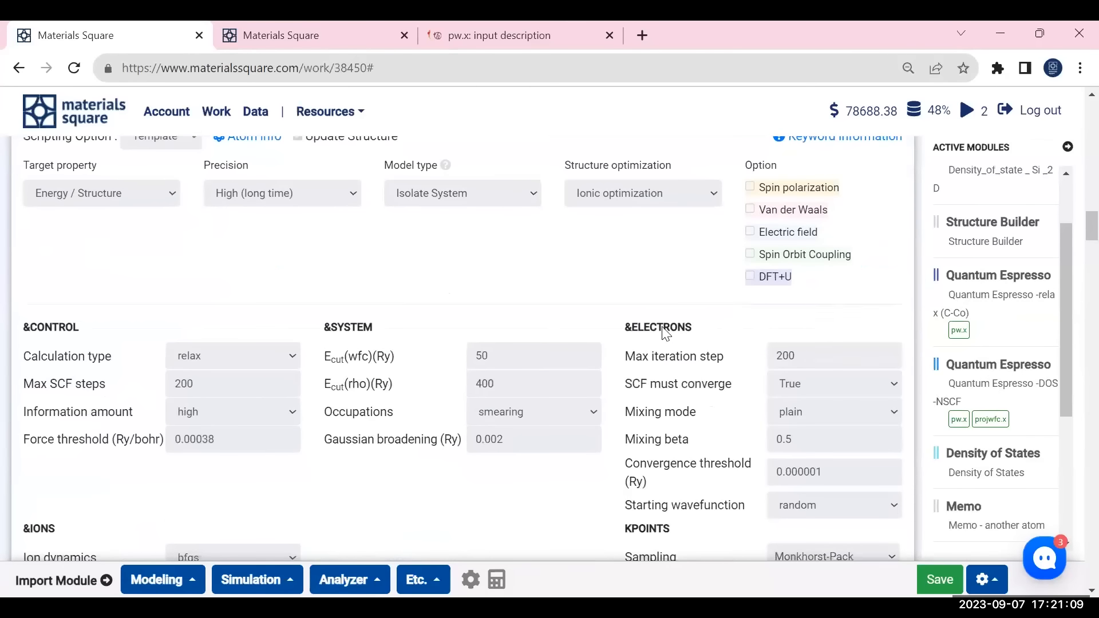
- Add a new Quantum Espresso simulation module and connect it to the Quantum Espresso -relax (C-Co) module
{"action": "left_click", "coordinate": [263, 591]}
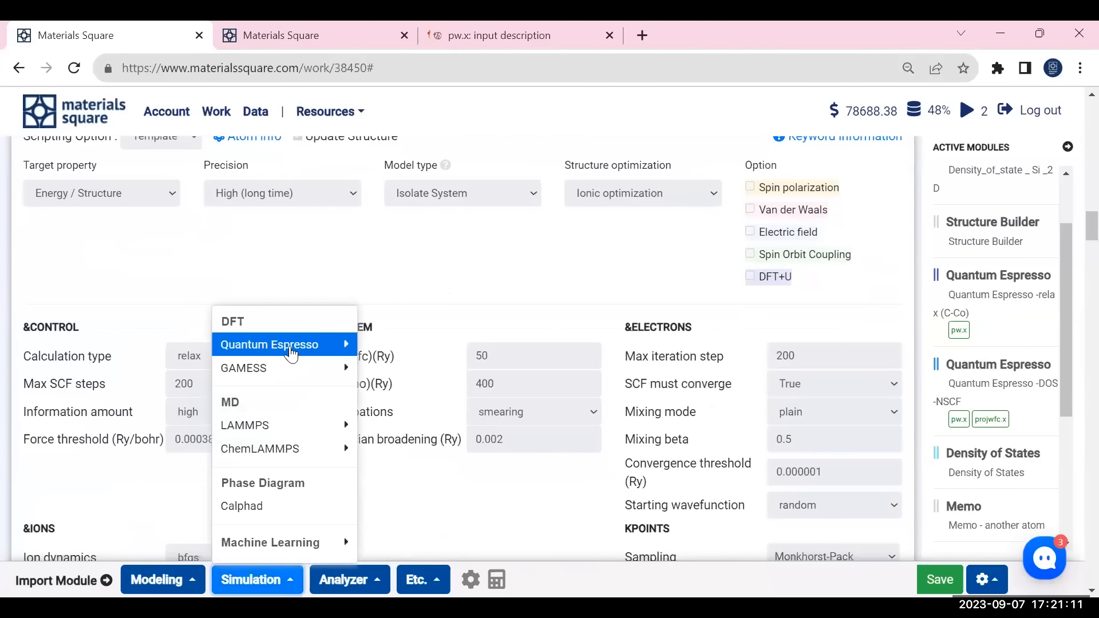
{"action": "mouse_move", "coordinate": [290, 355]}
{"action": "left_click", "coordinate": [403, 249]}
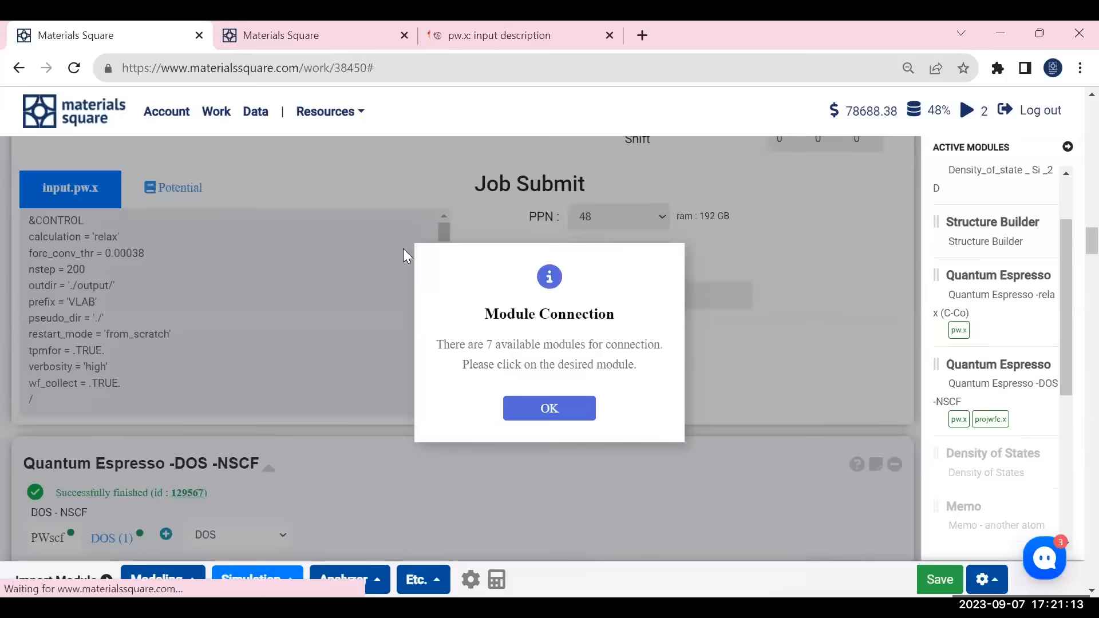
{"action": "left_click", "coordinate": [548, 408]}
{"action": "left_click", "coordinate": [1006, 300]}
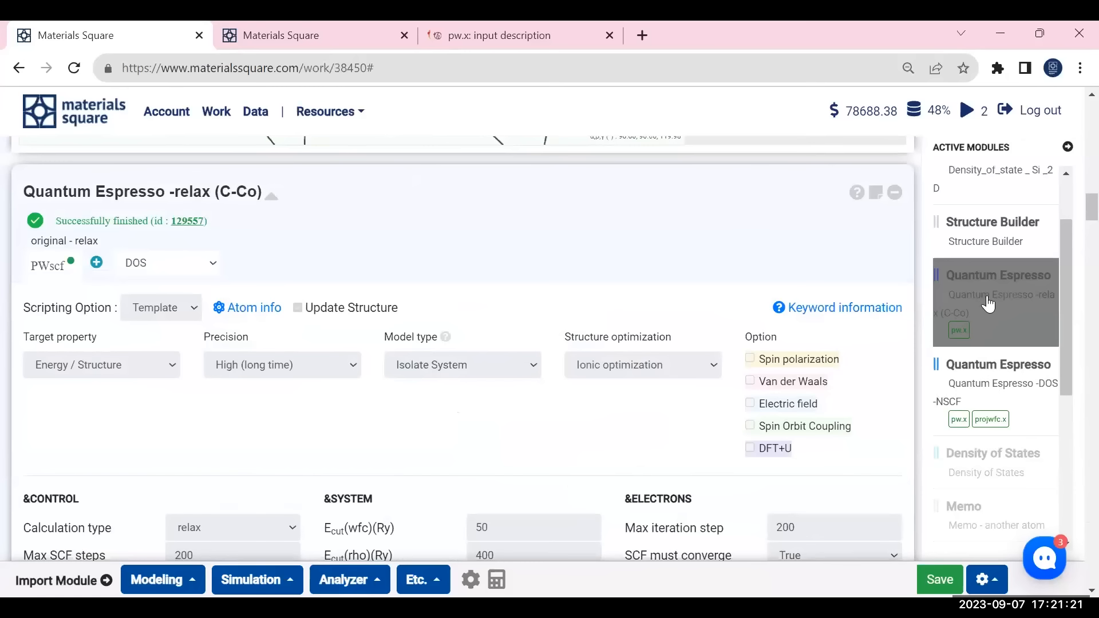
{"action": "left_click", "coordinate": [988, 304]}
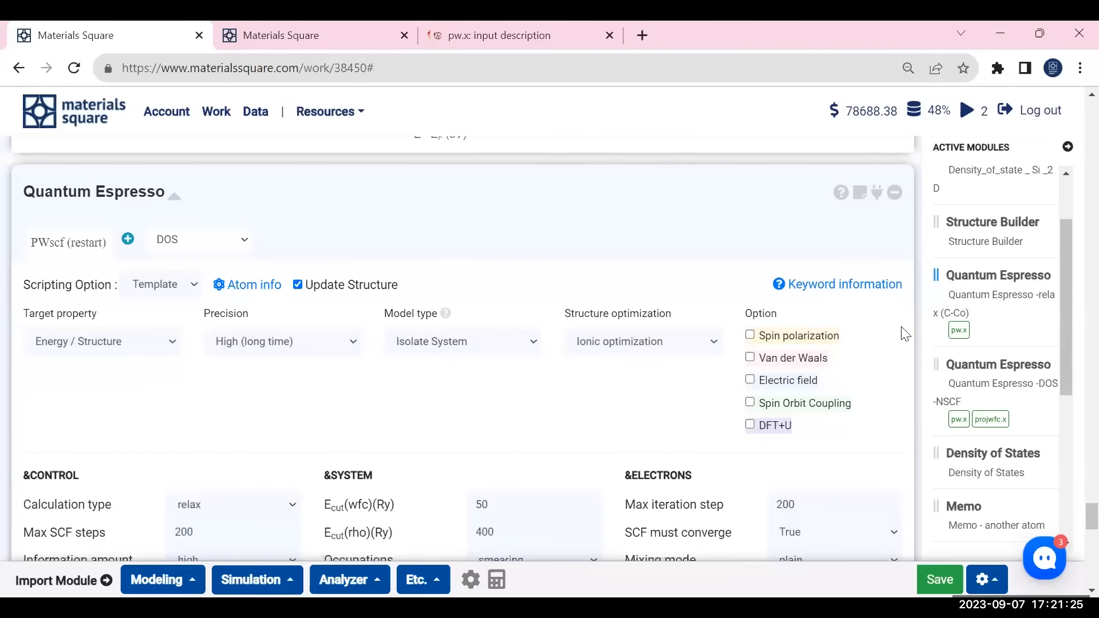
- Set the new Quantum Espresso module's target property to DOS, with cutoffs of 50 Ry for wfc and 400 Ry for rho
{"action": "left_click", "coordinate": [127, 346]}
{"action": "left_click", "coordinate": [98, 377]}
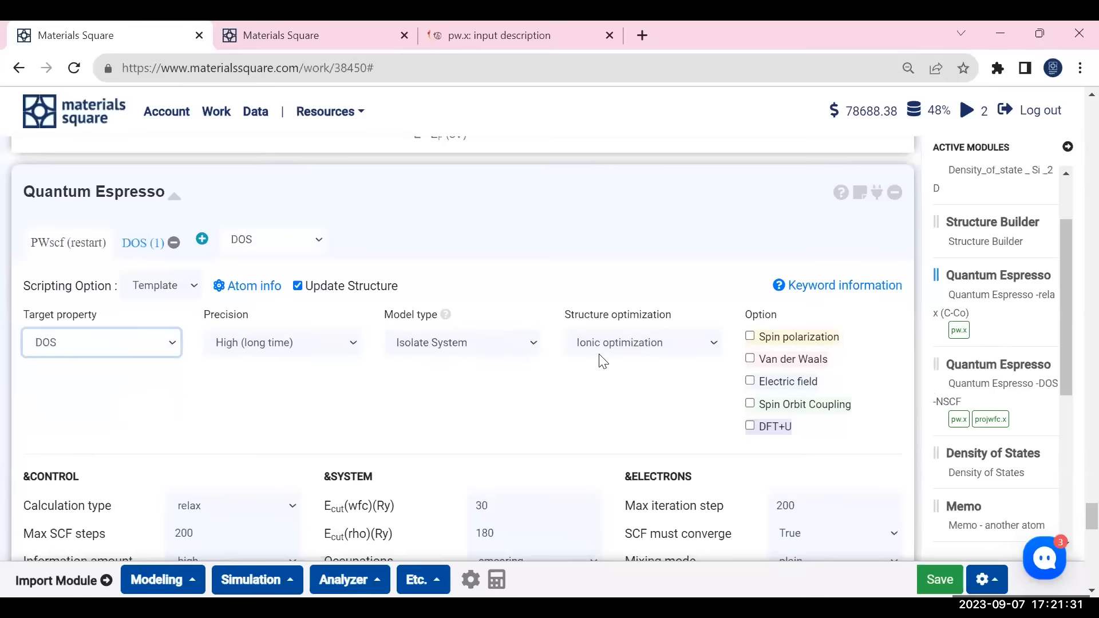
{"action": "scroll", "coordinate": [619, 395], "scroll_direction": "down", "scroll_amount": 1}
{"action": "double_click", "coordinate": [498, 420]}
{"action": "type", "text": "50"}
{"action": "key", "text": "Tab"}
{"action": "type", "text": "400"}
{"action": "scroll", "coordinate": [830, 460], "scroll_direction": "down", "scroll_amount": 3}
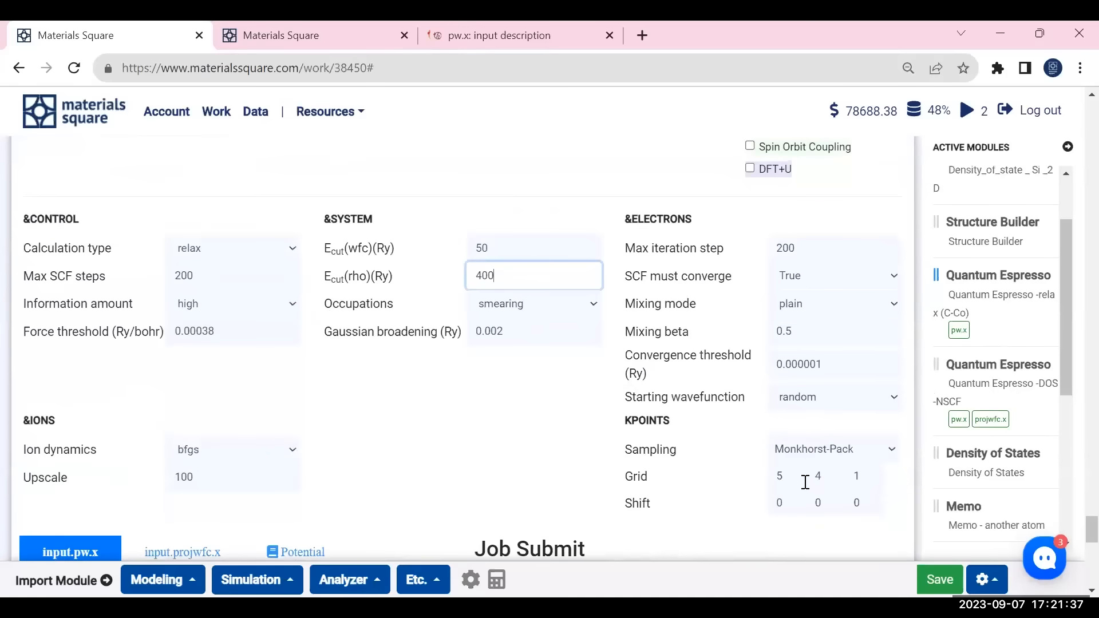
{"action": "left_click", "coordinate": [498, 472]}
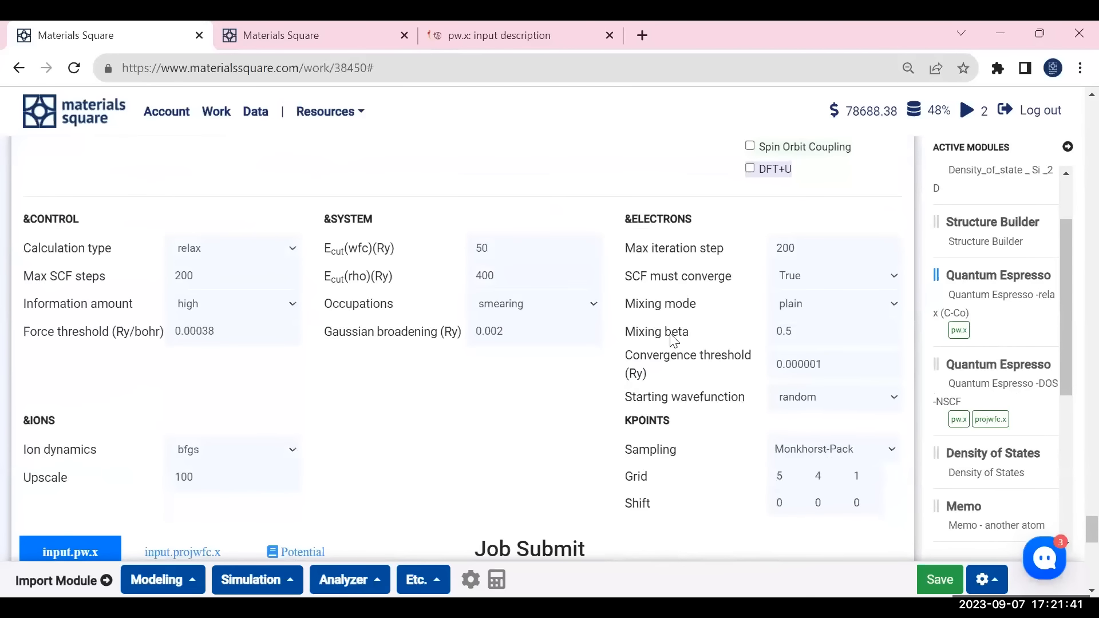
- Name the job DOS-C-Co, save the work and start the calculation
{"action": "scroll", "coordinate": [801, 395], "scroll_direction": "down", "scroll_amount": 3}
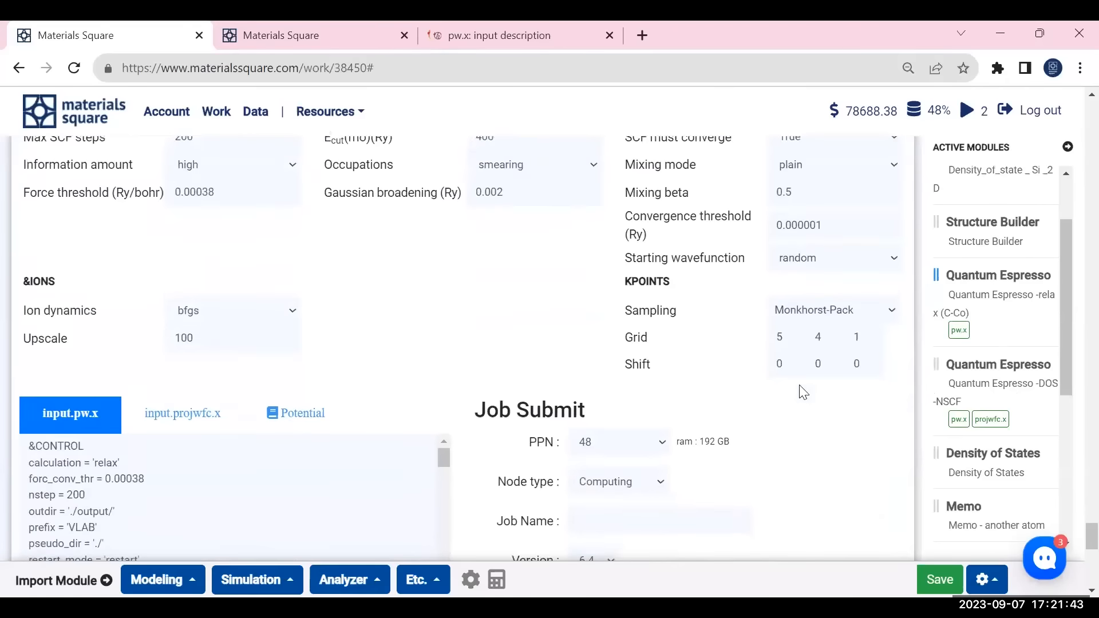
{"action": "left_click", "coordinate": [641, 493]}
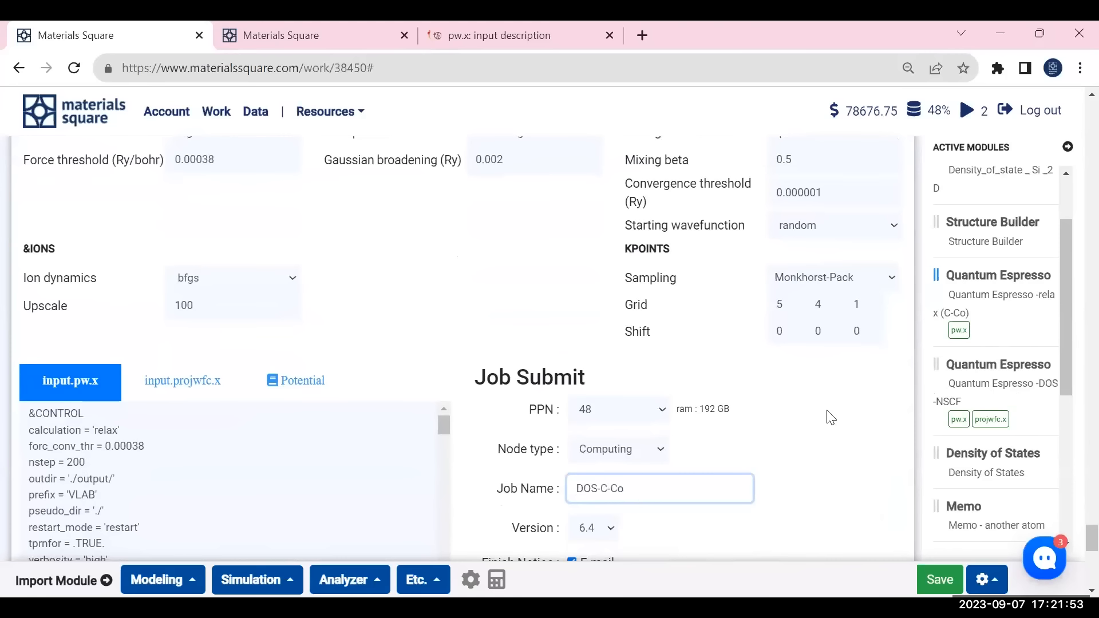
{"action": "scroll", "coordinate": [831, 418], "scroll_direction": "down", "scroll_amount": 3}
{"action": "left_click", "coordinate": [939, 579]}
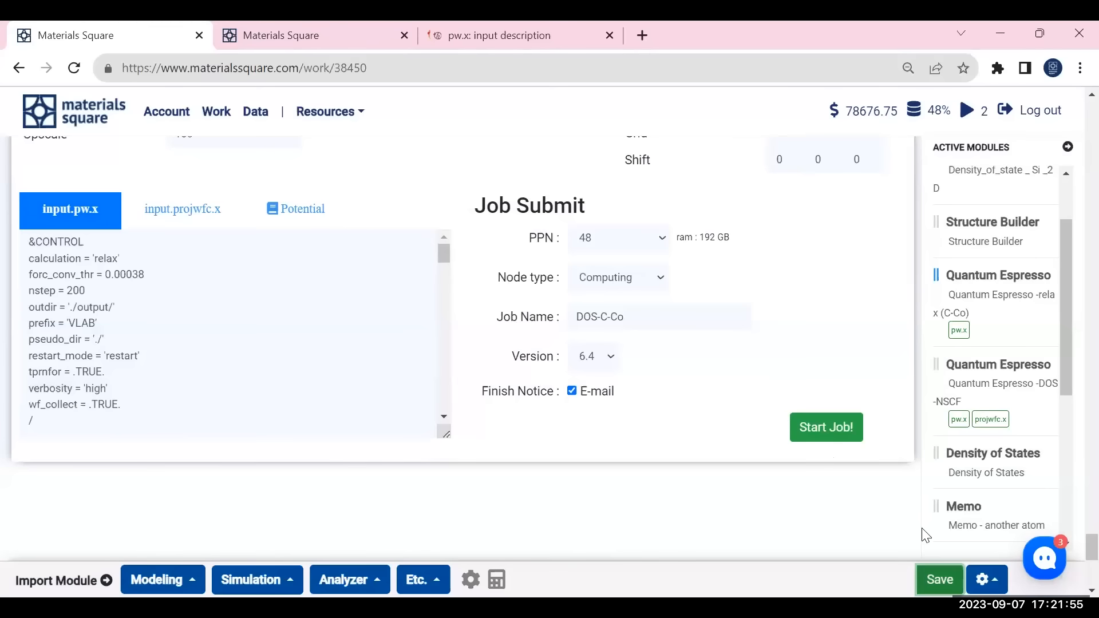
{"action": "left_click", "coordinate": [827, 429]}
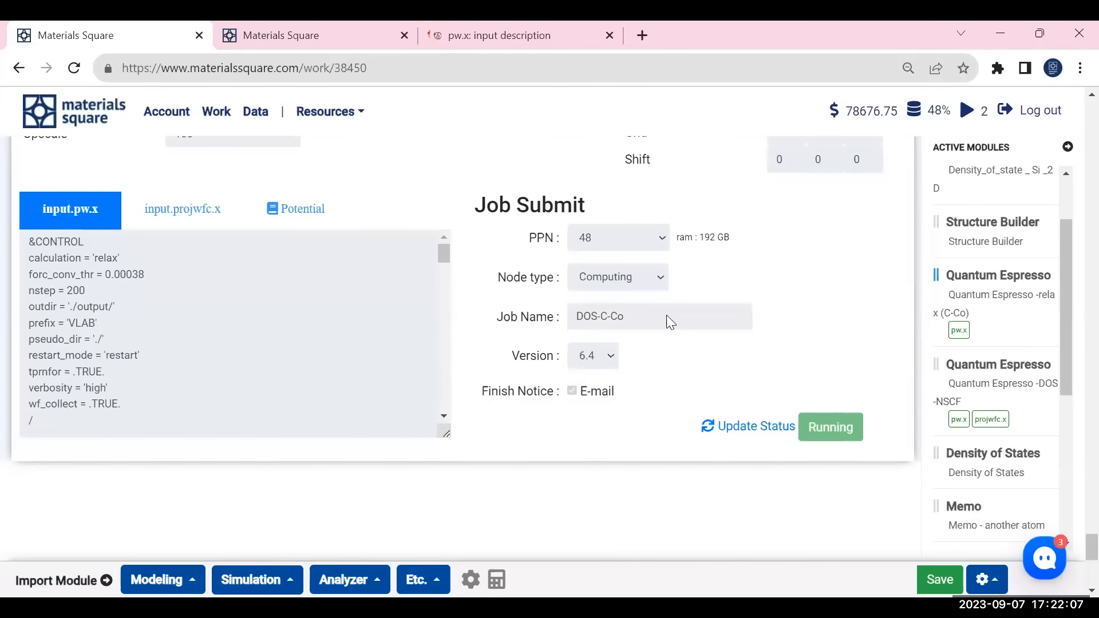
- Add a Quantum Espresso Density of States analyzer and connect it to the Quantum Espresso -DOS -NSCF module
{"action": "left_click", "coordinate": [1040, 388]}
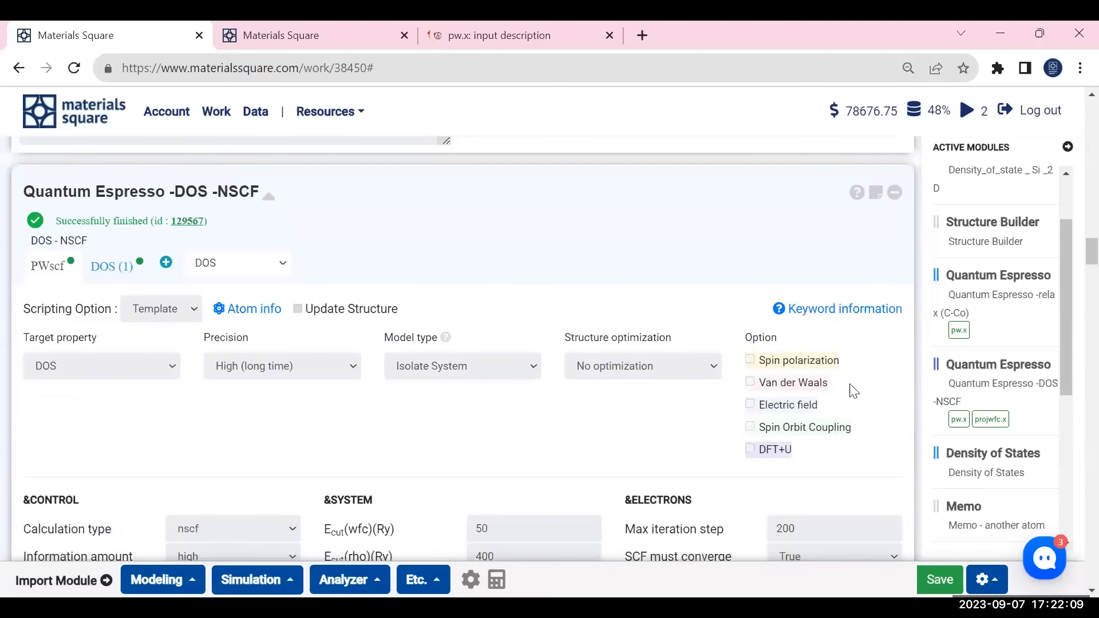
{"action": "left_click", "coordinate": [350, 581]}
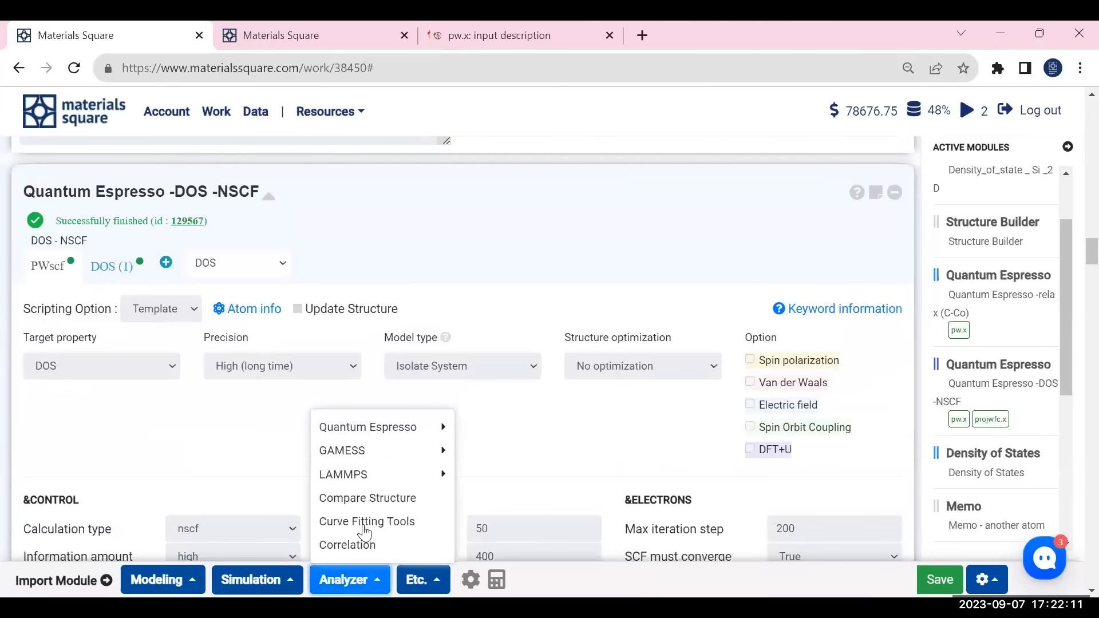
{"action": "mouse_move", "coordinate": [389, 428]}
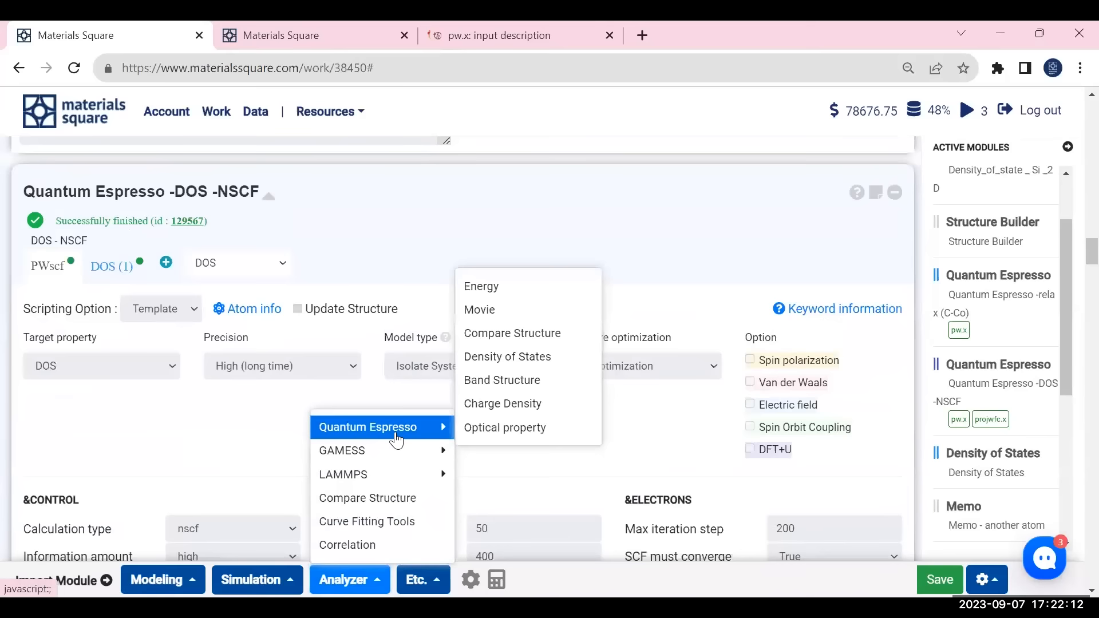
{"action": "left_click", "coordinate": [528, 359]}
{"action": "left_click", "coordinate": [1022, 376]}
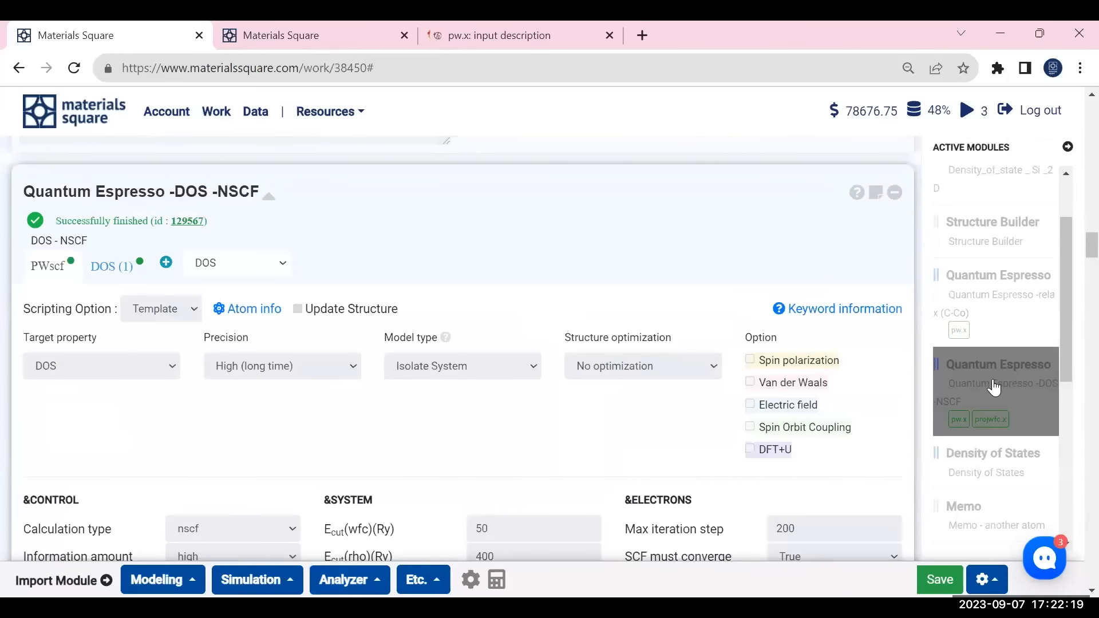
- Examine the new Density of States module's structure view, atom and orbital table, and DOS plot
{"action": "scroll", "coordinate": [991, 385], "scroll_direction": "down", "scroll_amount": 15}
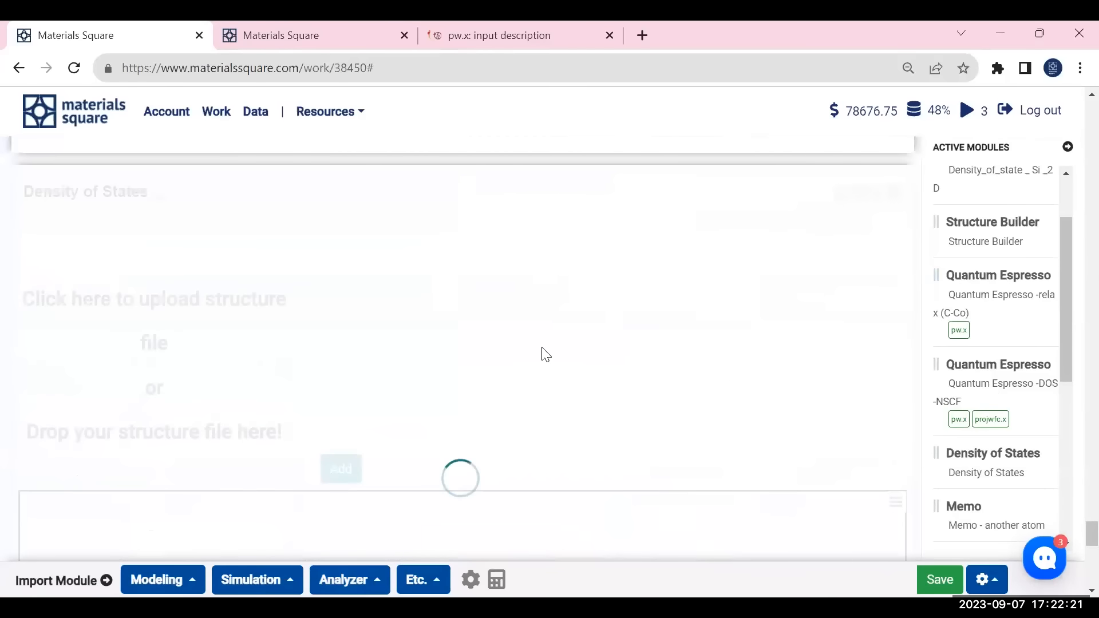
{"action": "scroll", "coordinate": [869, 345], "scroll_direction": "down", "scroll_amount": 5}
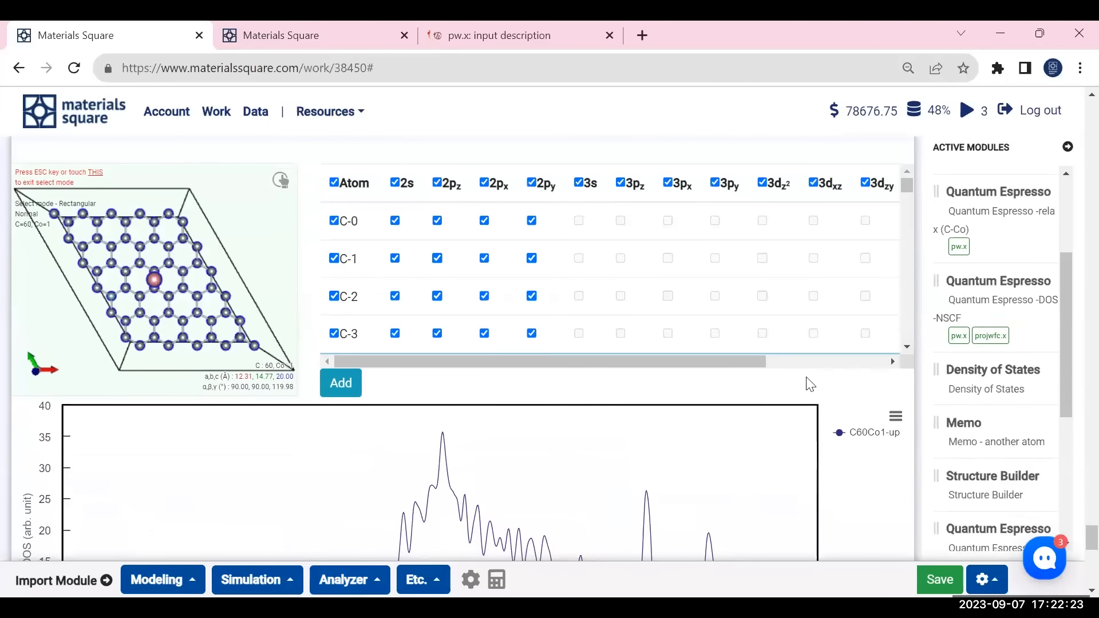
{"action": "scroll", "coordinate": [483, 290], "scroll_direction": "down", "scroll_amount": 4}
{"action": "scroll", "coordinate": [758, 412], "scroll_direction": "up", "scroll_amount": 5}
{"action": "scroll", "coordinate": [774, 416], "scroll_direction": "up", "scroll_amount": 1}
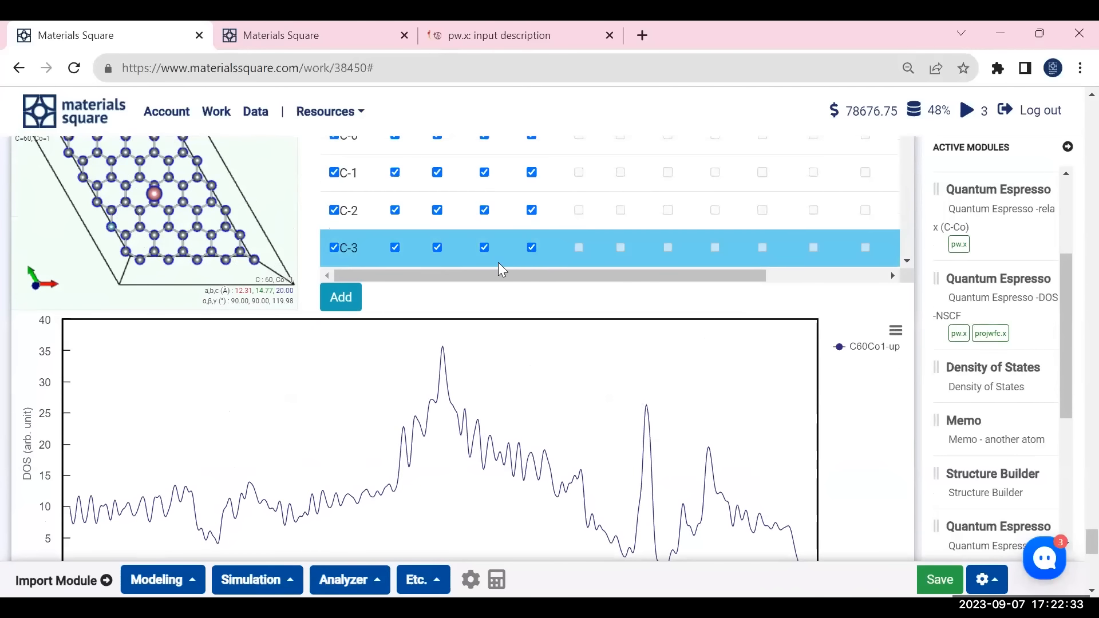
{"action": "scroll", "coordinate": [498, 262], "scroll_direction": "up", "scroll_amount": 2}
{"action": "scroll", "coordinate": [492, 321], "scroll_direction": "down", "scroll_amount": 2}
{"action": "scroll", "coordinate": [664, 480], "scroll_direction": "down", "scroll_amount": 1}
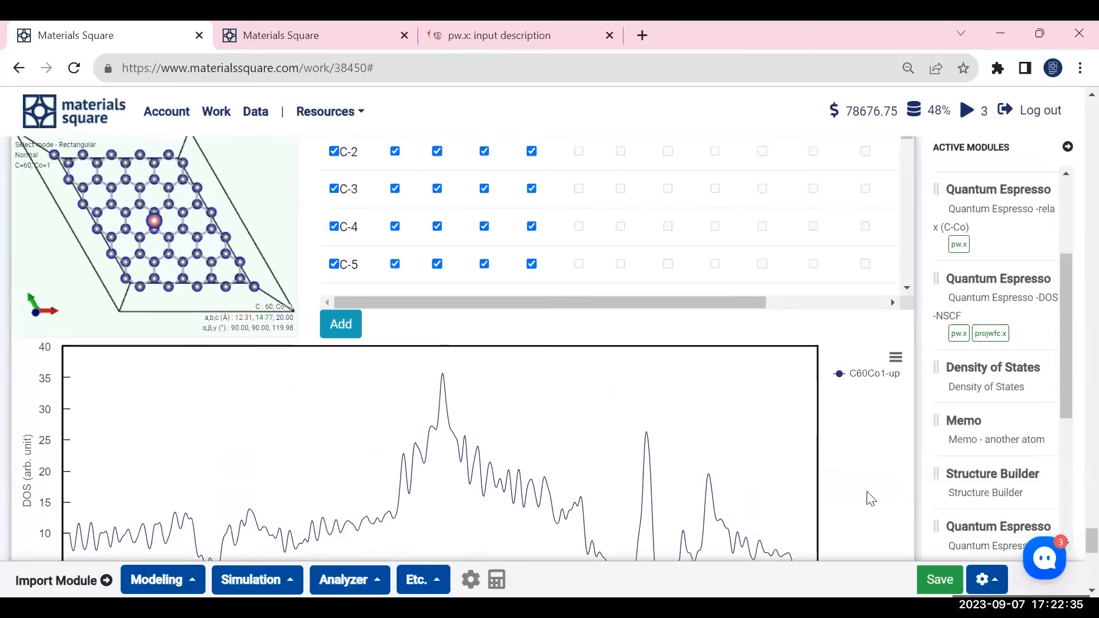
{"action": "left_click", "coordinate": [512, 408]}
{"action": "scroll", "coordinate": [764, 394], "scroll_direction": "down", "scroll_amount": 1}
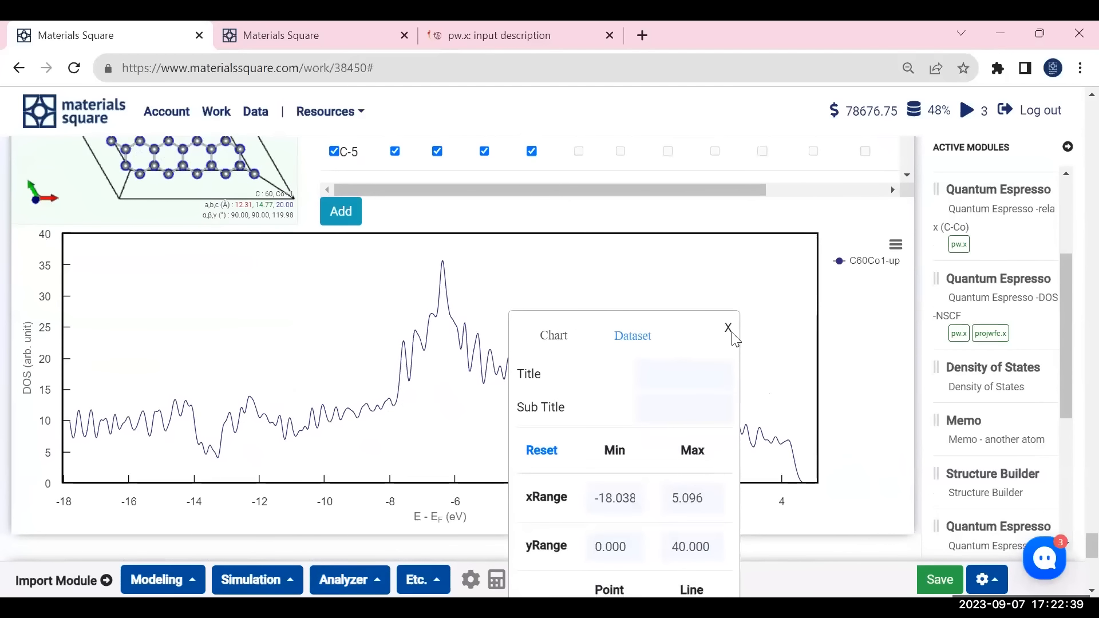
{"action": "left_click", "coordinate": [825, 270]}
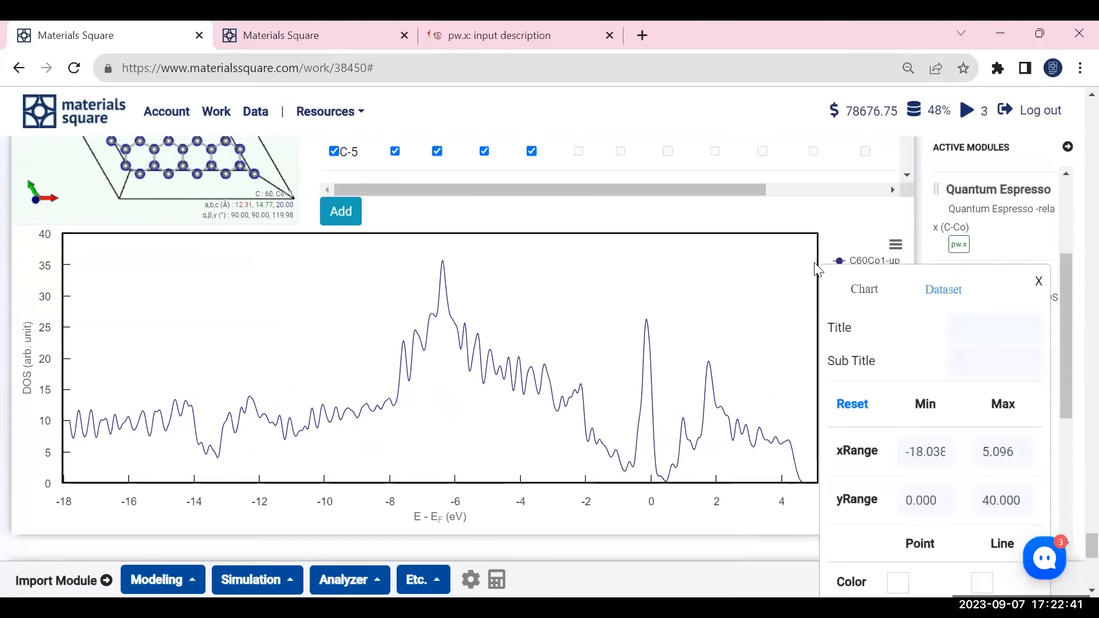
{"action": "left_click", "coordinate": [935, 288]}
{"action": "left_click", "coordinate": [1039, 280]}
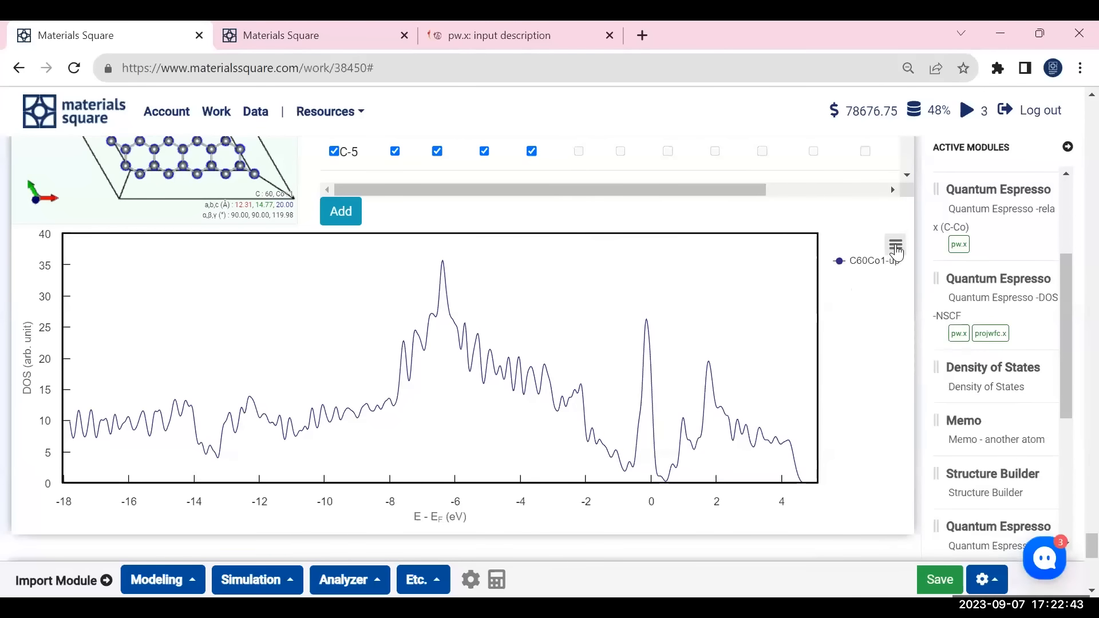
{"action": "left_click", "coordinate": [896, 244]}
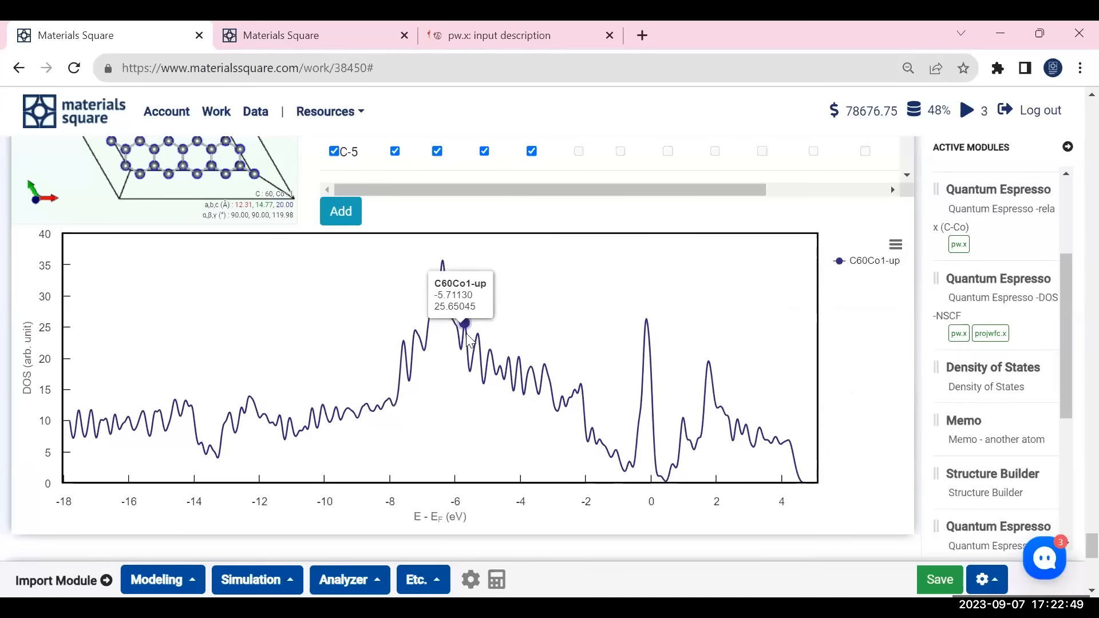
- Give the DOS curve a dusty pink point and line colour and set its point type to Diamond
{"action": "left_click", "coordinate": [523, 342]}
{"action": "scroll", "coordinate": [823, 382], "scroll_direction": "down", "scroll_amount": 3}
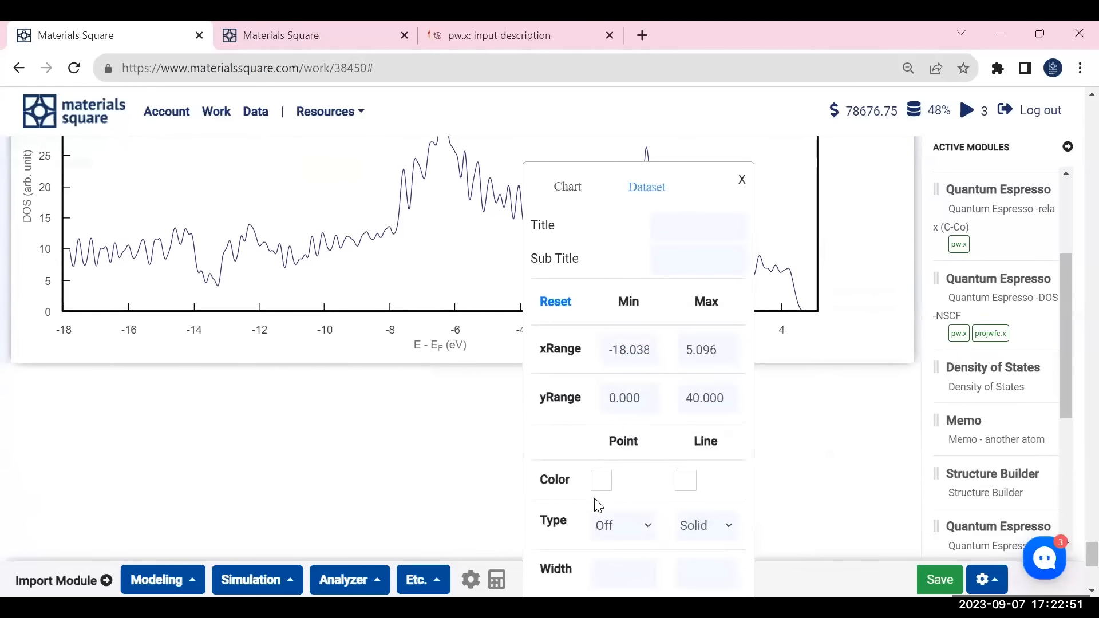
{"action": "left_click", "coordinate": [598, 482]}
{"action": "left_click", "coordinate": [621, 517]}
{"action": "left_click", "coordinate": [689, 484]}
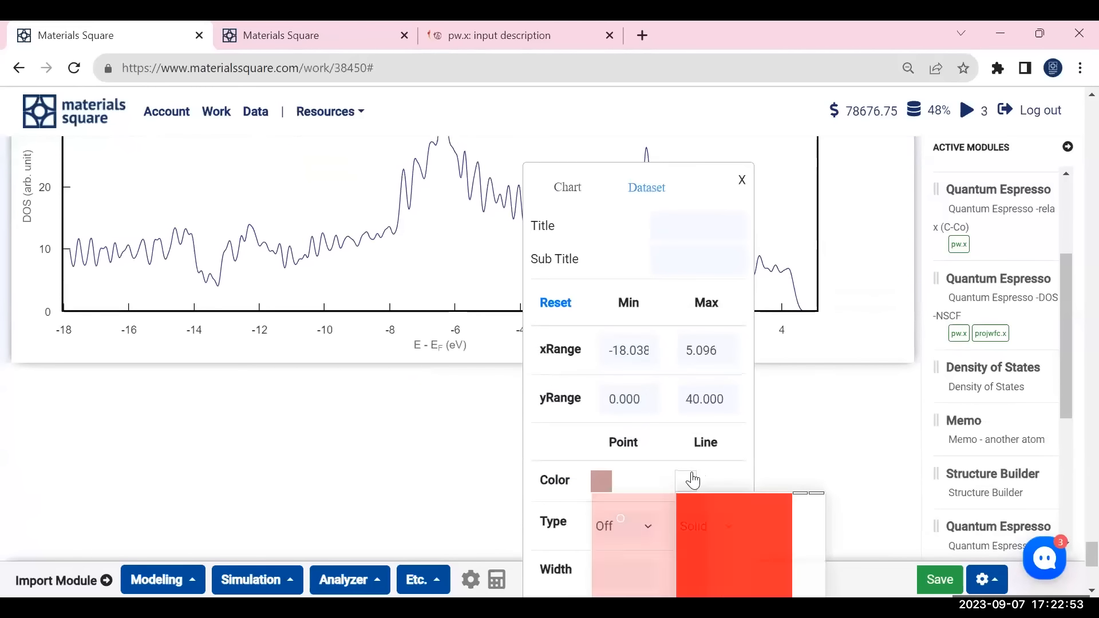
{"action": "left_click", "coordinate": [704, 520]}
{"action": "left_click", "coordinate": [617, 523]}
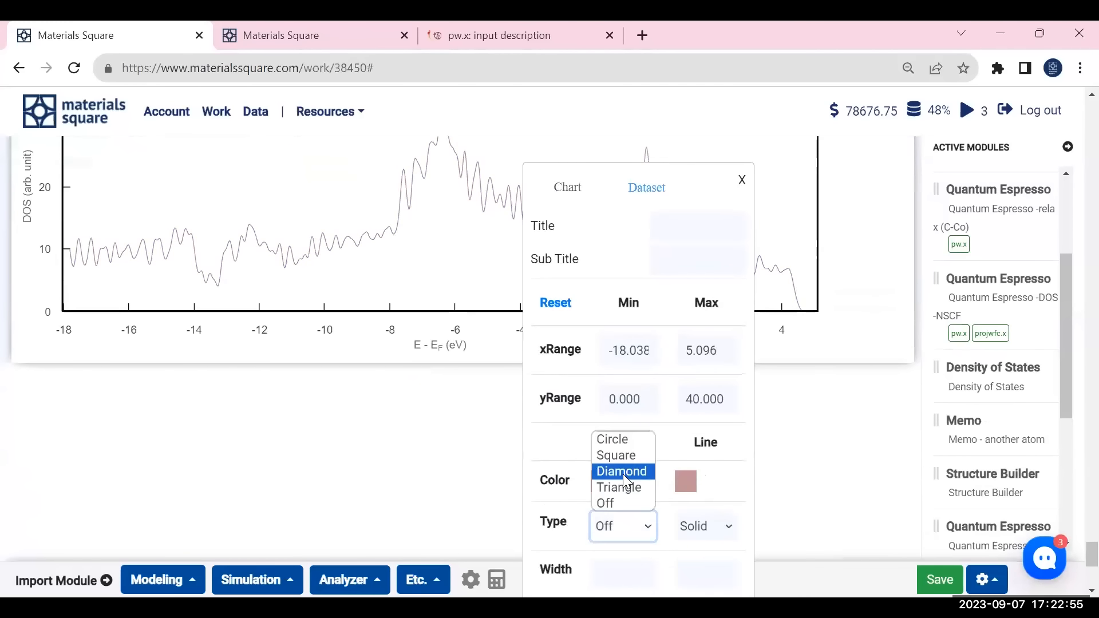
{"action": "left_click", "coordinate": [623, 472]}
- Set the DOS curve's point and line widths to 3 and its point fill to Empty, and close the chart settings
{"action": "scroll", "coordinate": [681, 449], "scroll_direction": "down", "scroll_amount": 2}
{"action": "left_click", "coordinate": [620, 491]}
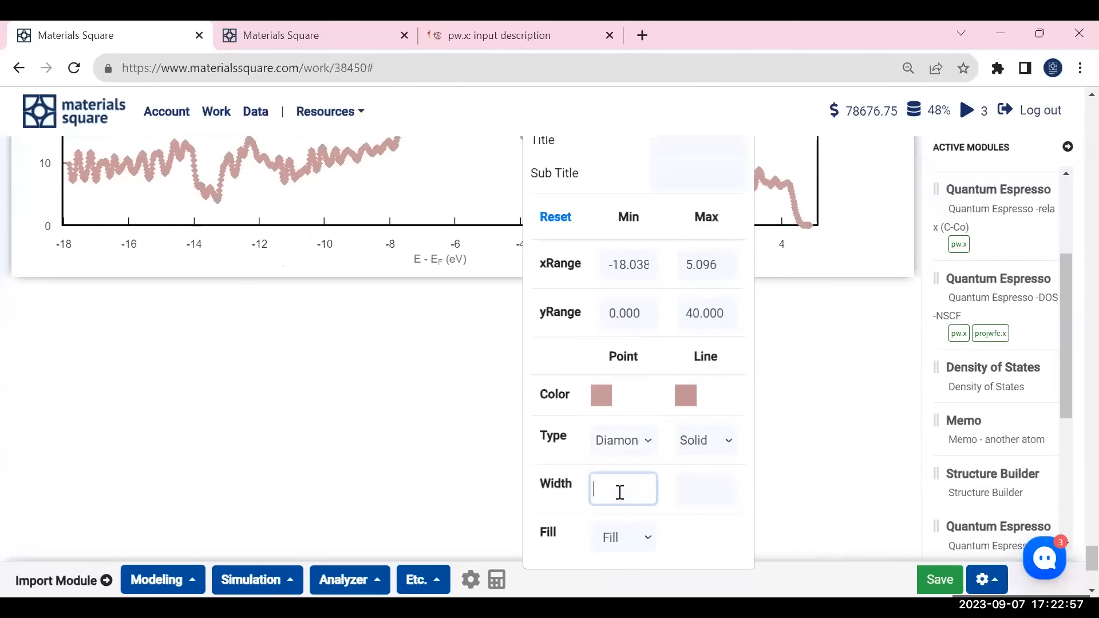
{"action": "type", "text": "3"}
{"action": "left_click", "coordinate": [681, 488]}
{"action": "type", "text": "3"}
{"action": "left_click", "coordinate": [591, 371]}
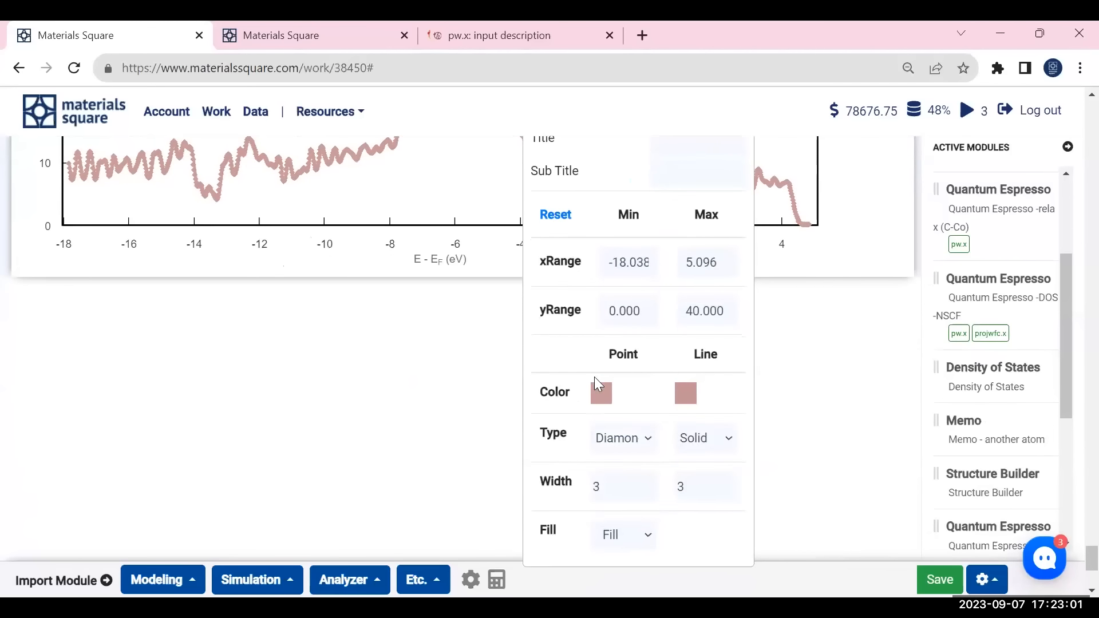
{"action": "left_click", "coordinate": [634, 544]}
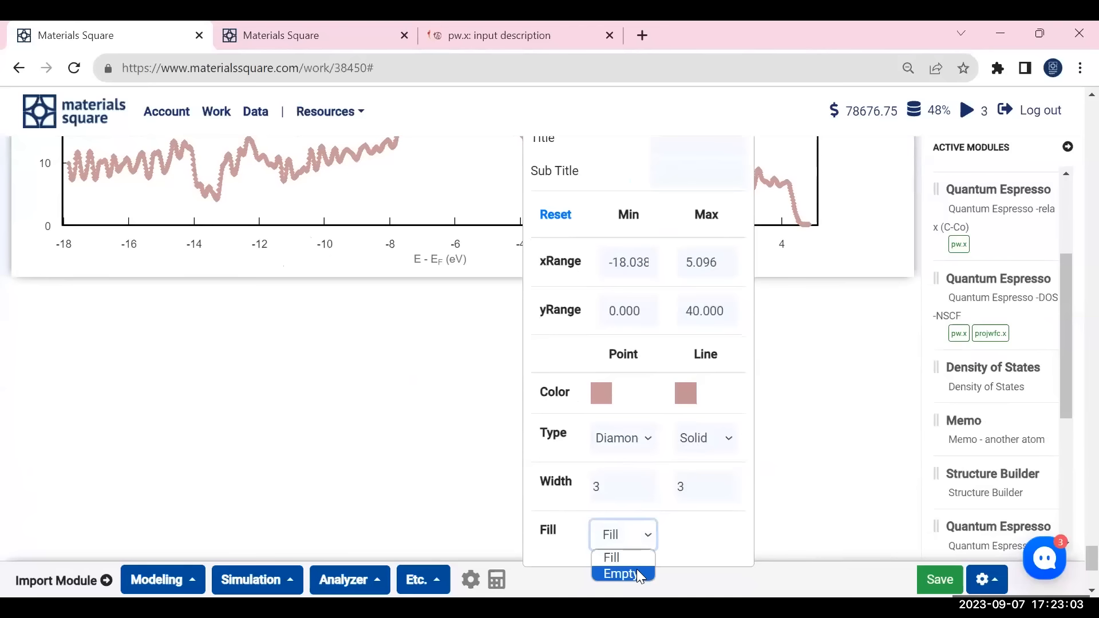
{"action": "left_click", "coordinate": [633, 572]}
{"action": "scroll", "coordinate": [719, 397], "scroll_direction": "up", "scroll_amount": 3}
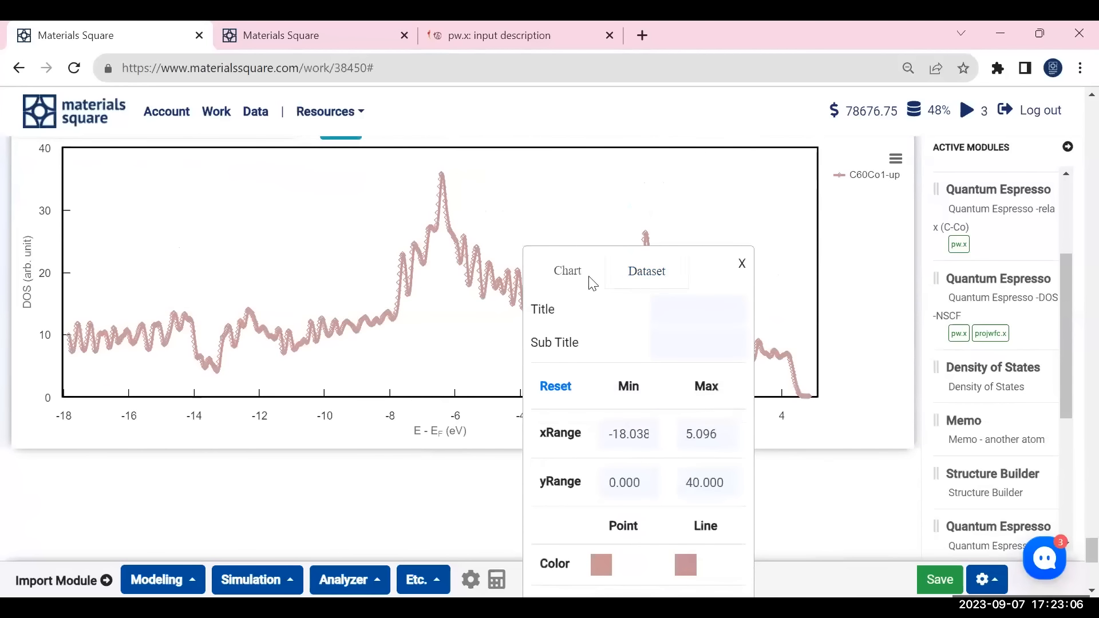
{"action": "left_click", "coordinate": [742, 264]}
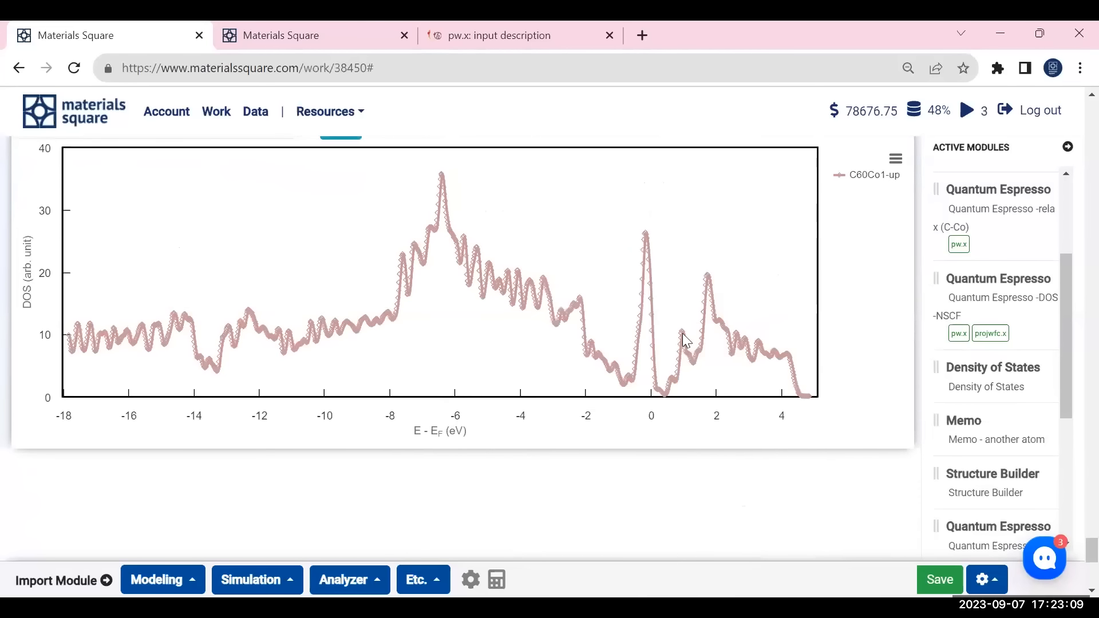
- Select only carbon atom C-28 in the Density of States structure view to list its orbitals, and clear the selection
{"action": "scroll", "coordinate": [894, 315], "scroll_direction": "up", "scroll_amount": 2}
{"action": "scroll", "coordinate": [943, 307], "scroll_direction": "up", "scroll_amount": 4}
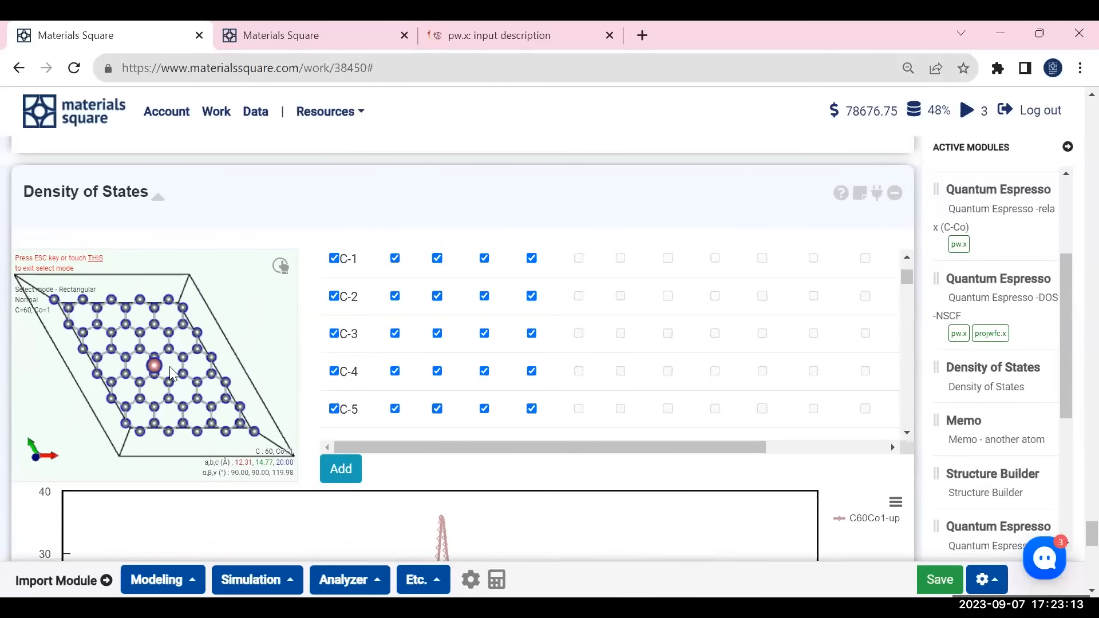
{"action": "left_click_drag", "start_coordinate": [164, 336], "coordinate": [174, 375]}
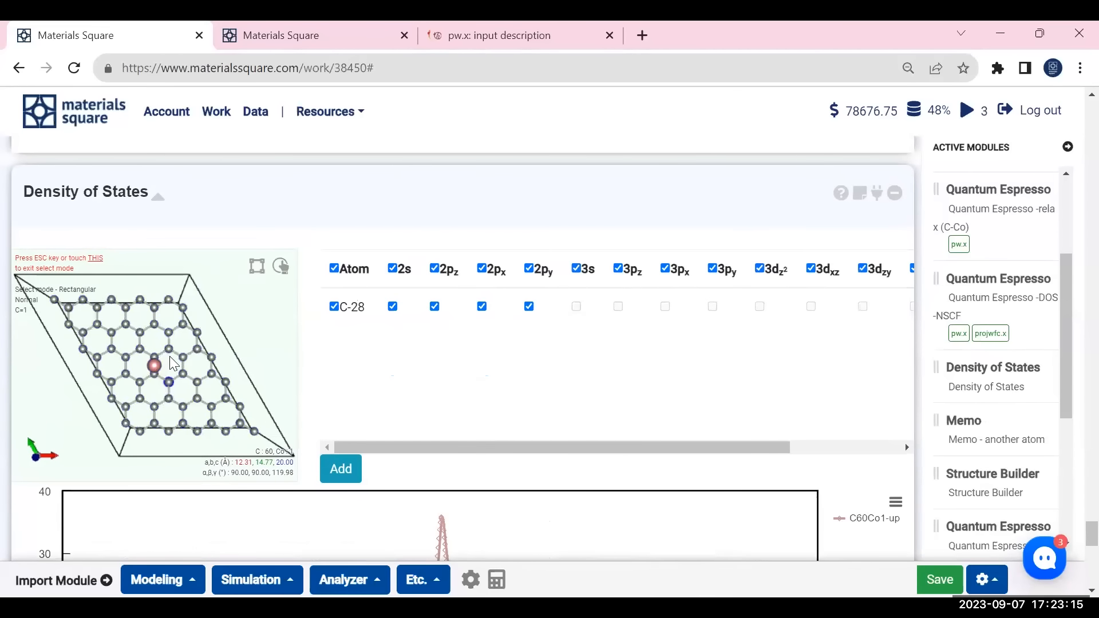
{"action": "key", "text": "Escape"}
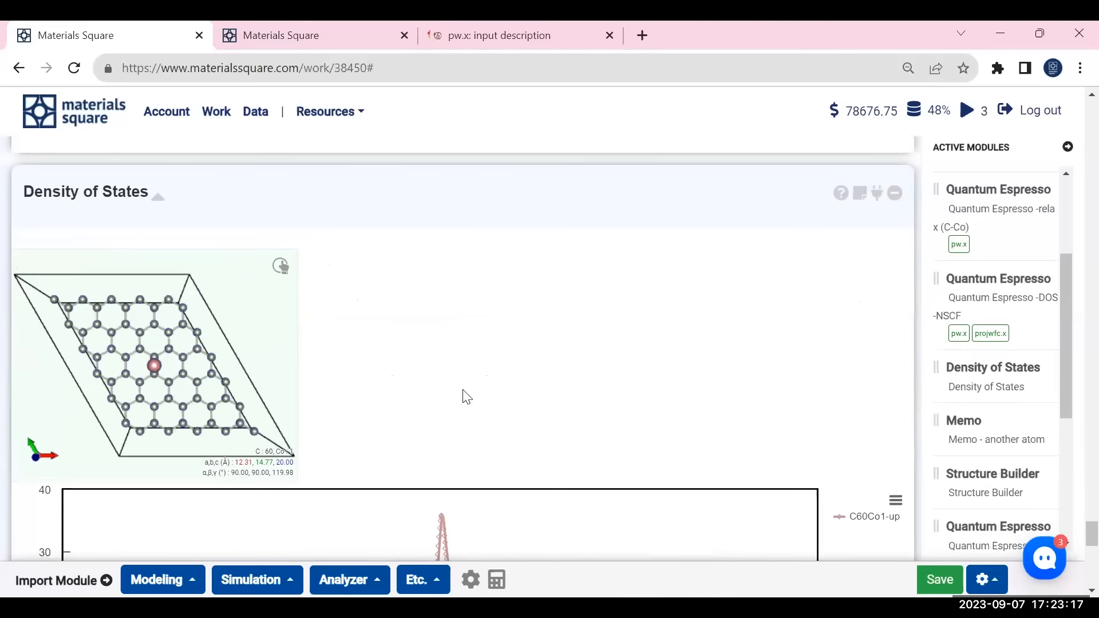
- Inspect the finished DOS_ NSCF calculation and the Ni-on-graphene model from the side, and return to the new Density of States module
{"action": "scroll", "coordinate": [999, 352], "scroll_direction": "down", "scroll_amount": 4}
{"action": "left_click", "coordinate": [1013, 355]}
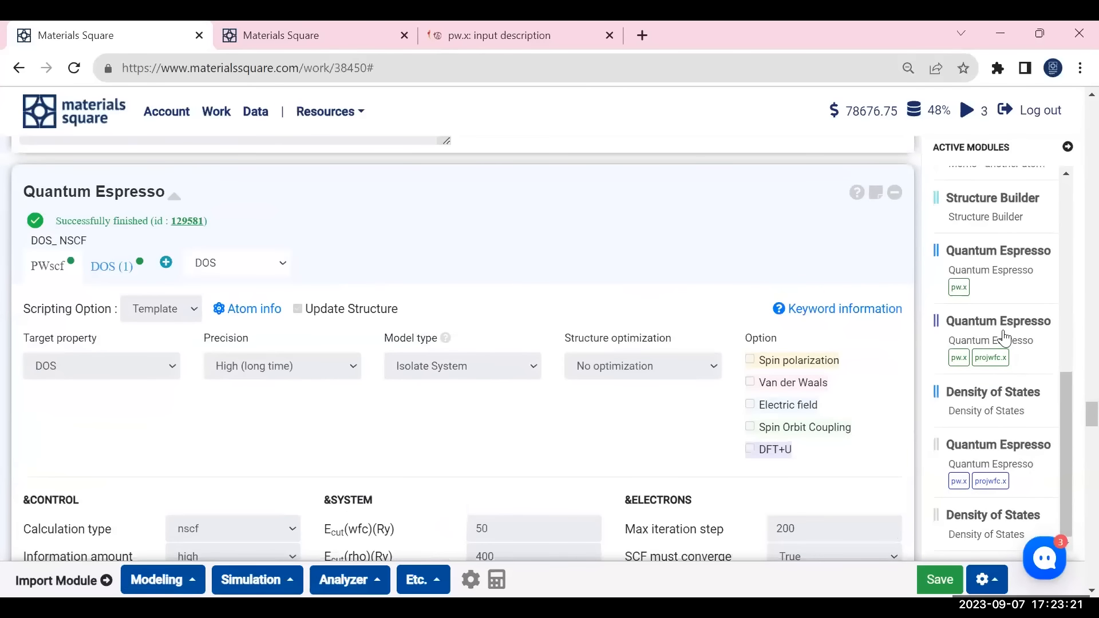
{"action": "left_click", "coordinate": [1007, 268]}
{"action": "left_click", "coordinate": [1008, 223]}
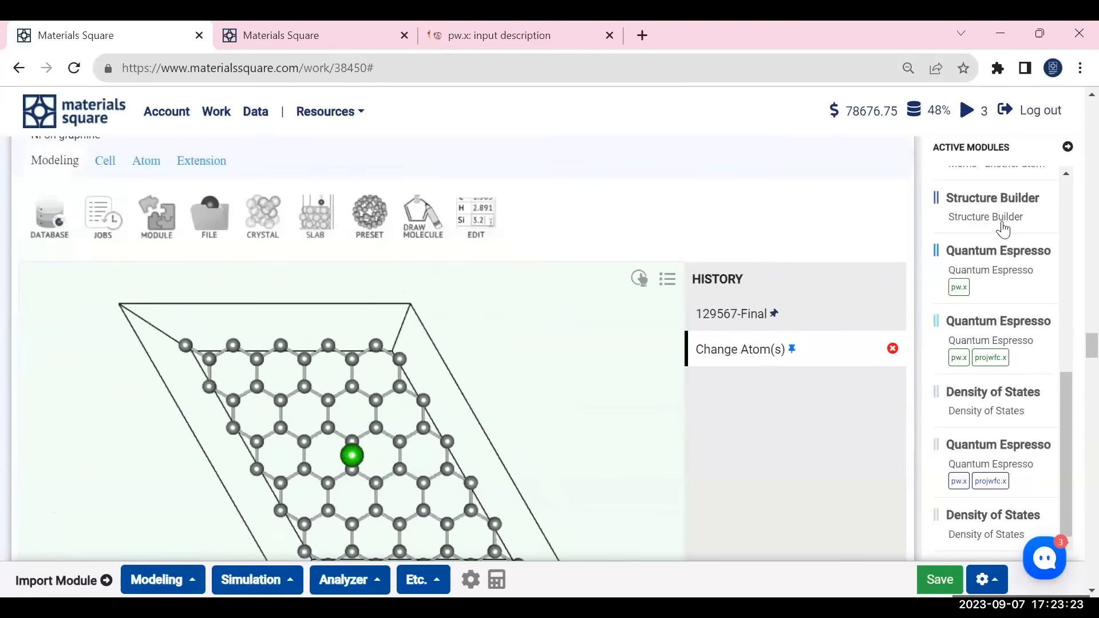
{"action": "left_click_drag", "start_coordinate": [508, 450], "coordinate": [350, 526]}
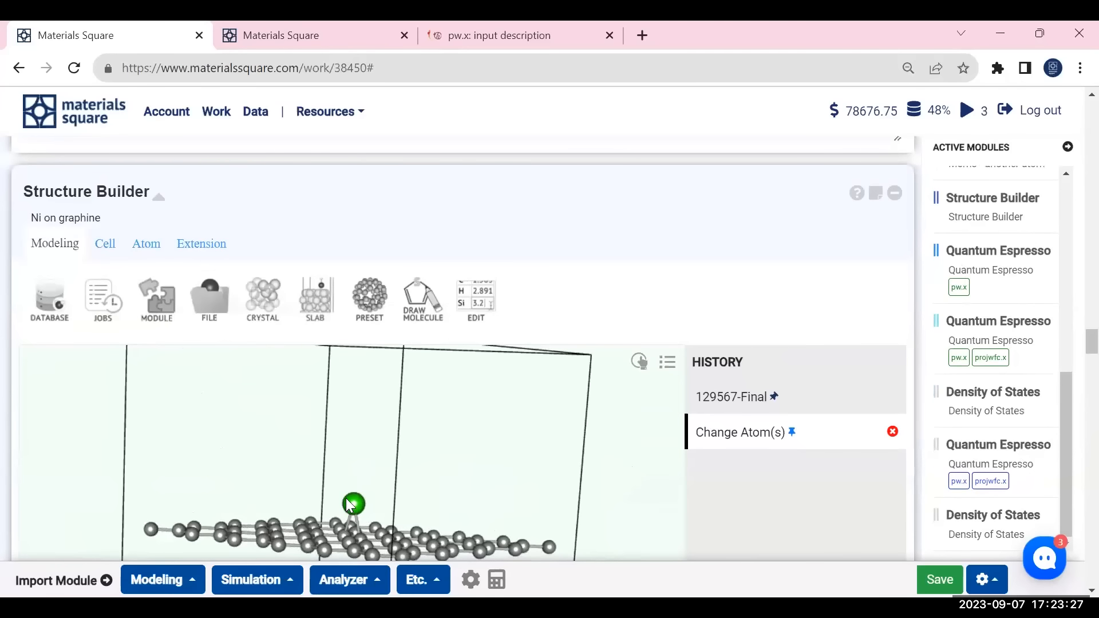
{"action": "scroll", "coordinate": [962, 390], "scroll_direction": "down", "scroll_amount": 2}
{"action": "scroll", "coordinate": [964, 388], "scroll_direction": "down", "scroll_amount": 3}
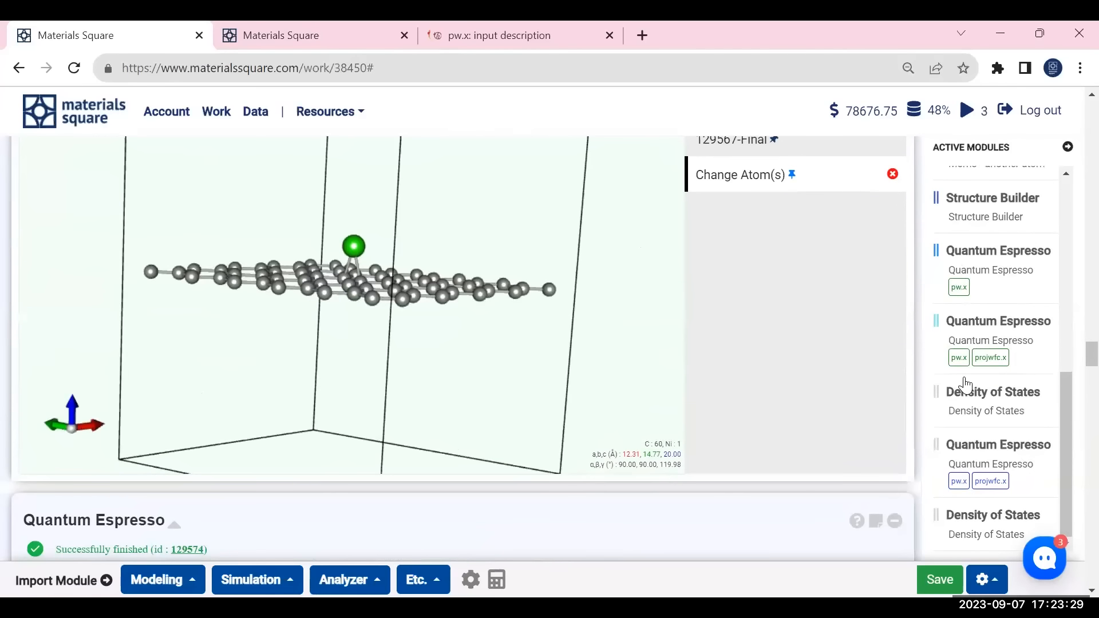
{"action": "scroll", "coordinate": [968, 378], "scroll_direction": "down", "scroll_amount": 3}
{"action": "scroll", "coordinate": [992, 332], "scroll_direction": "down", "scroll_amount": 15}
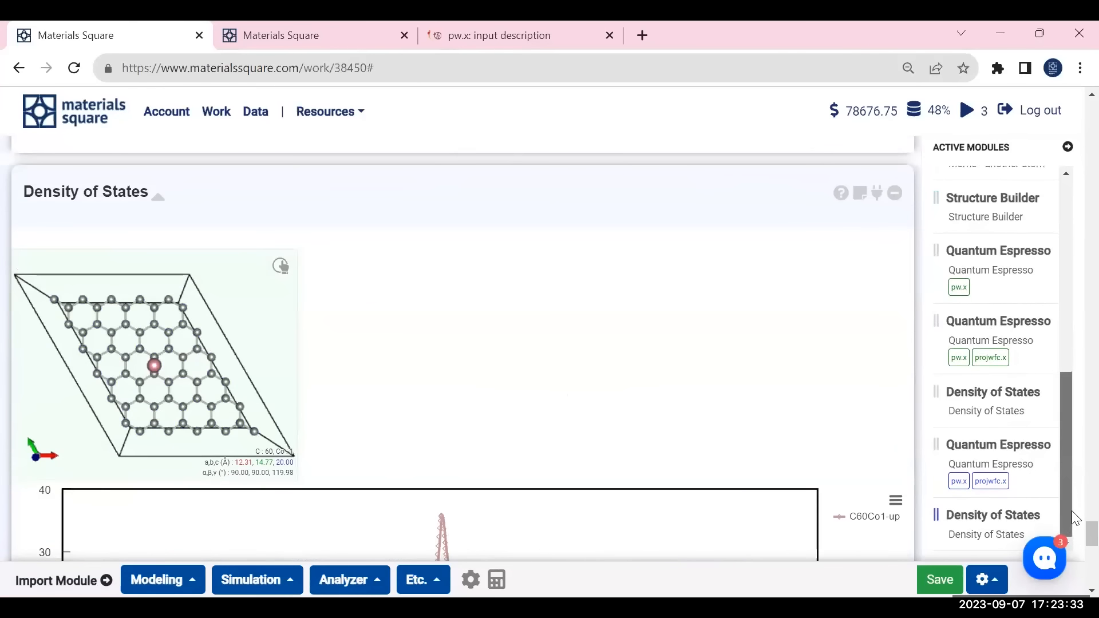
- Connect the new Density of States module to the finished NSCF-Ni Quantum Espresso calculation to plot the Ni curve alongside the Co curve
{"action": "scroll", "coordinate": [732, 361], "scroll_direction": "down", "scroll_amount": 3}
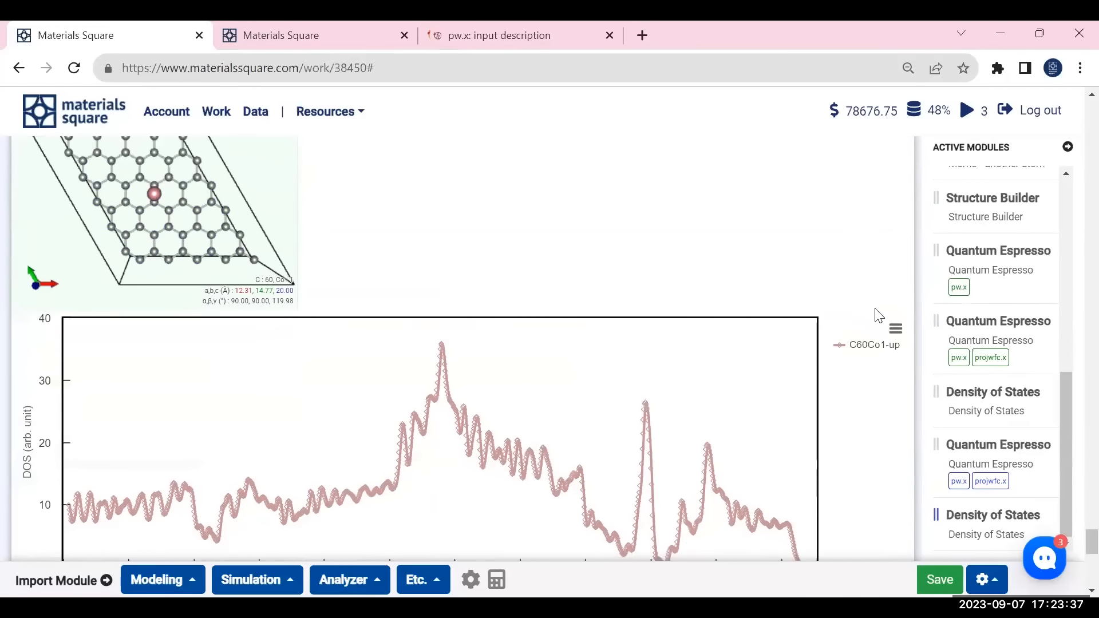
{"action": "scroll", "coordinate": [876, 314], "scroll_direction": "up", "scroll_amount": 3}
{"action": "left_click", "coordinate": [877, 194]}
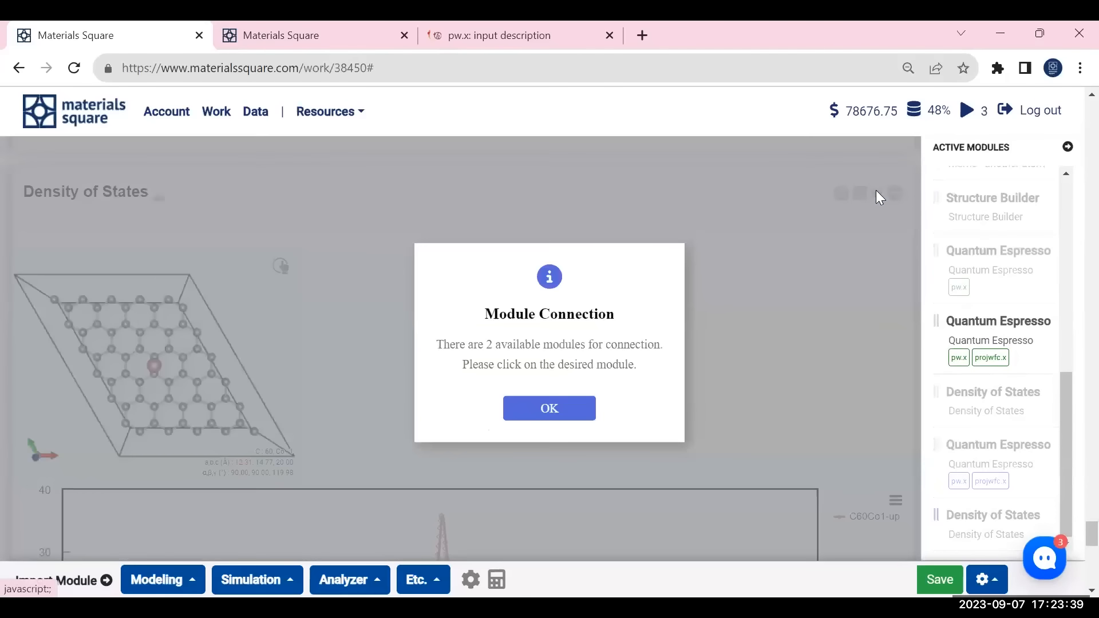
{"action": "left_click", "coordinate": [551, 409]}
{"action": "left_click", "coordinate": [1018, 352]}
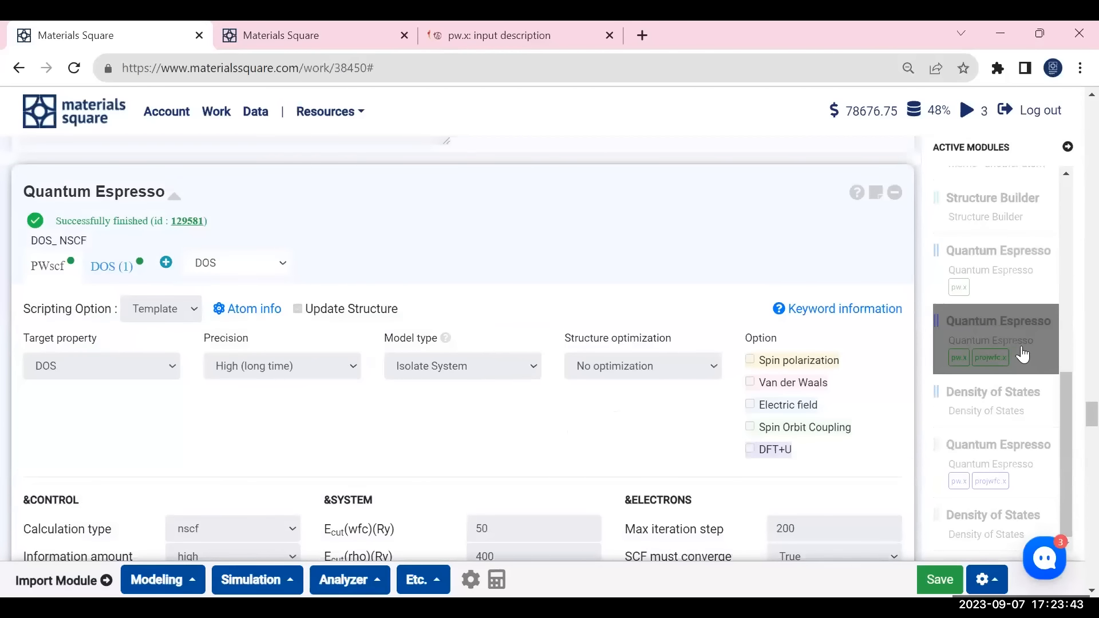
{"action": "scroll", "coordinate": [378, 344], "scroll_direction": "down", "scroll_amount": 10}
{"action": "scroll", "coordinate": [378, 314], "scroll_direction": "down", "scroll_amount": 15}
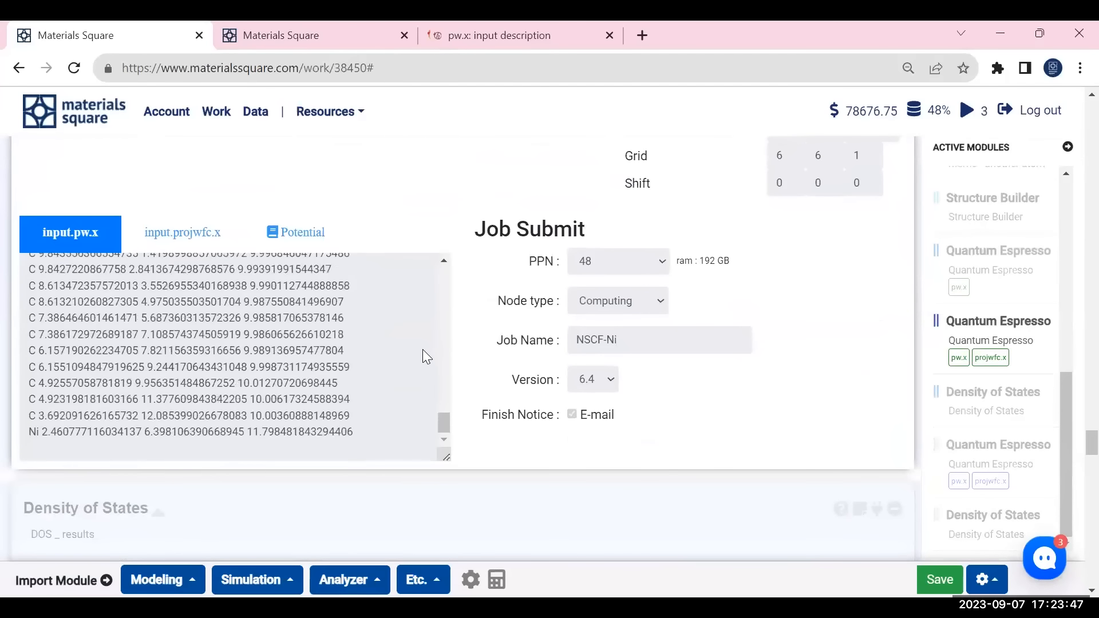
{"action": "scroll", "coordinate": [1030, 343], "scroll_direction": "down", "scroll_amount": 5}
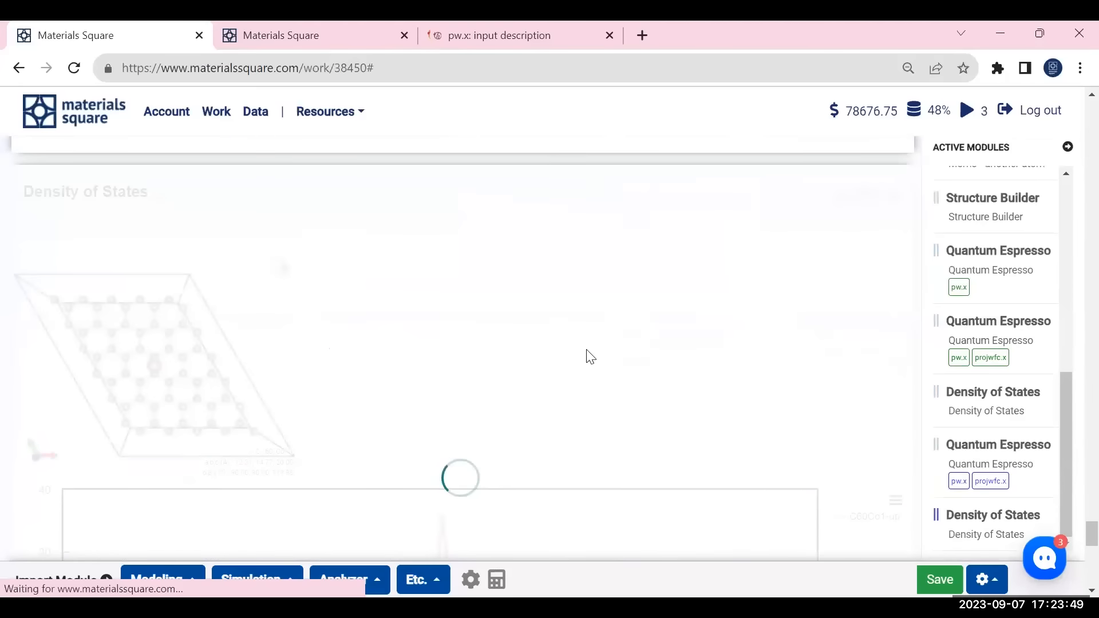
{"action": "scroll", "coordinate": [737, 361], "scroll_direction": "down", "scroll_amount": 3}
{"action": "scroll", "coordinate": [739, 358], "scroll_direction": "down", "scroll_amount": 1}
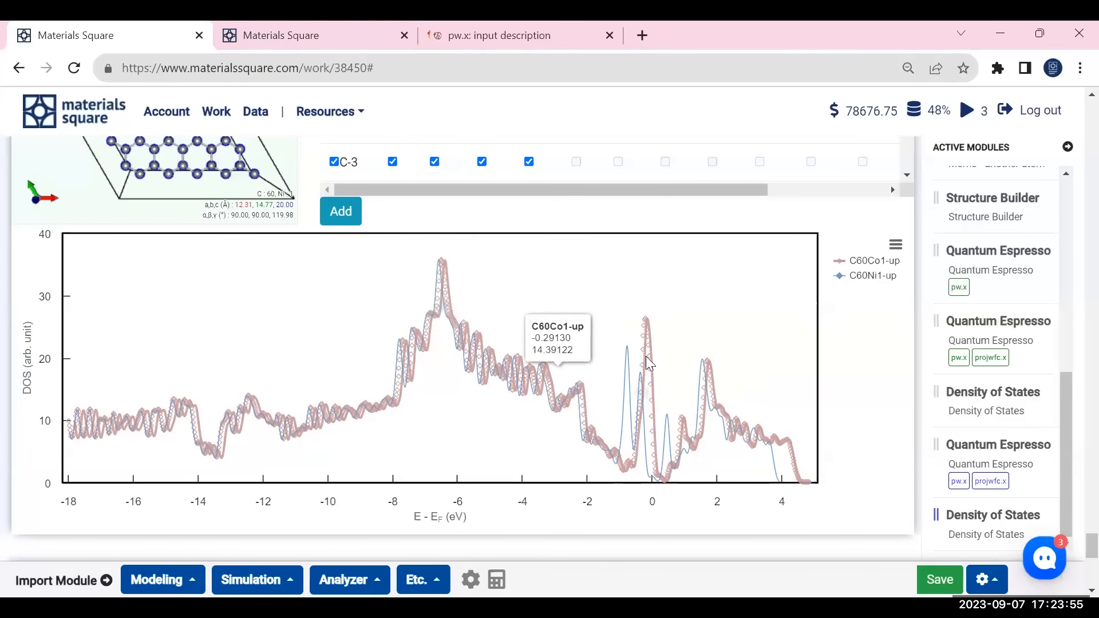
- Open the chart settings of the combined DOS plot and set the point colour to light pink and the line colour to black
{"action": "scroll", "coordinate": [644, 354], "scroll_direction": "up", "scroll_amount": 1}
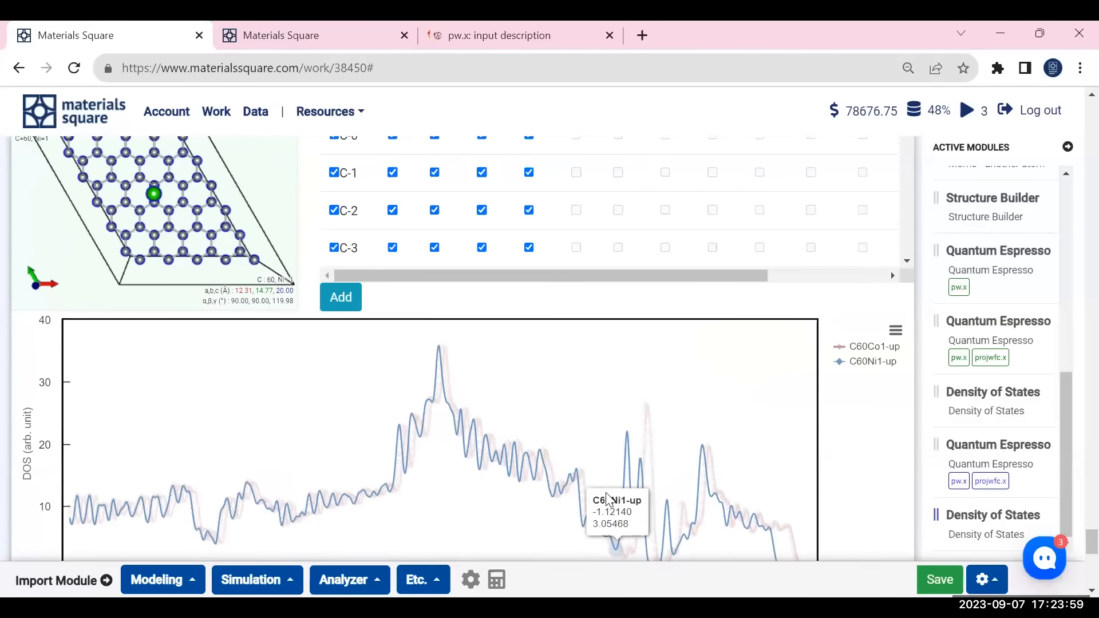
{"action": "left_click", "coordinate": [619, 469]}
{"action": "scroll", "coordinate": [776, 360], "scroll_direction": "down", "scroll_amount": 1}
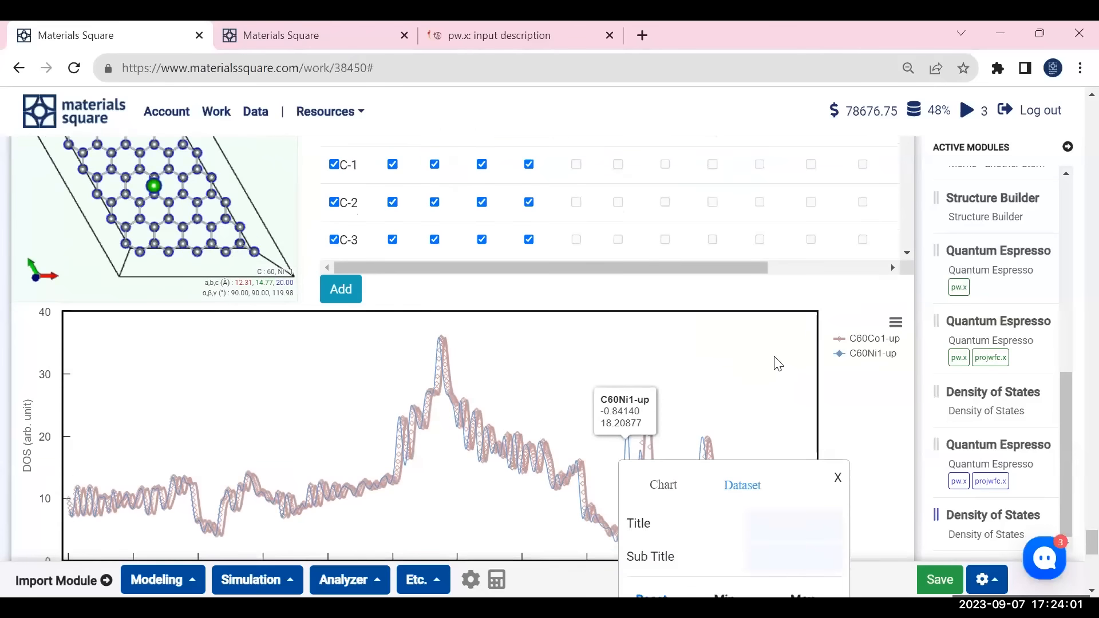
{"action": "scroll", "coordinate": [776, 360], "scroll_direction": "down", "scroll_amount": 4}
{"action": "left_click", "coordinate": [698, 531]}
{"action": "left_click", "coordinate": [723, 553]}
{"action": "left_click", "coordinate": [782, 529]}
{"action": "scroll", "coordinate": [855, 538], "scroll_direction": "down", "scroll_amount": 1}
{"action": "scroll", "coordinate": [856, 500], "scroll_direction": "down", "scroll_amount": 1}
{"action": "left_click", "coordinate": [900, 372]}
{"action": "left_click", "coordinate": [899, 422]}
- Set the point type to Square in the DOS chart settings and close them
{"action": "left_click", "coordinate": [729, 458]}
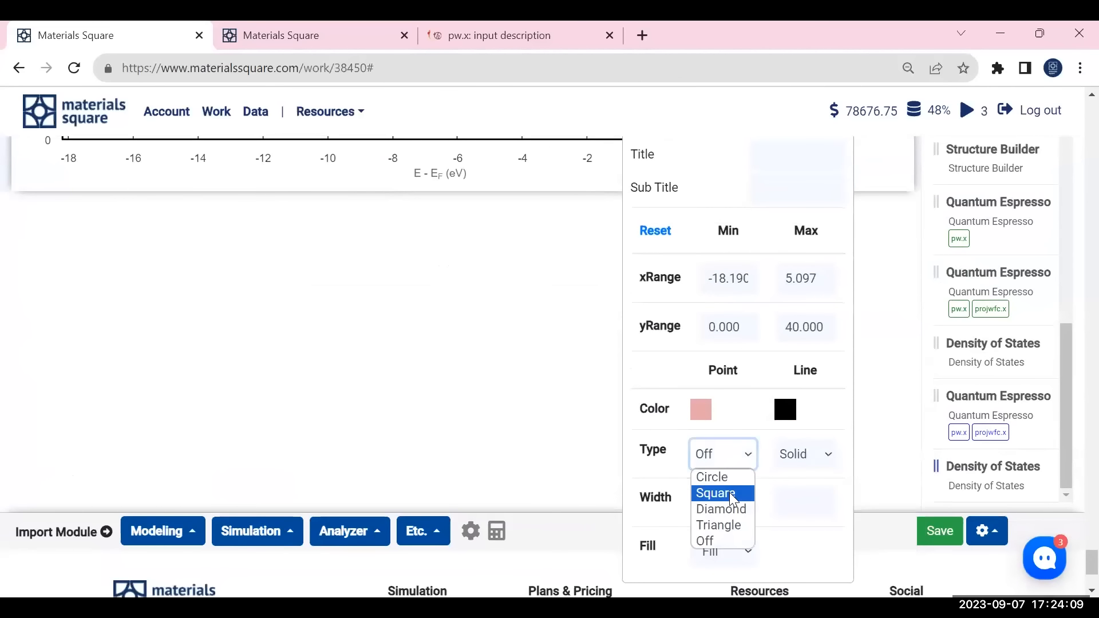
{"action": "left_click", "coordinate": [733, 493]}
{"action": "scroll", "coordinate": [449, 355], "scroll_direction": "up", "scroll_amount": 5}
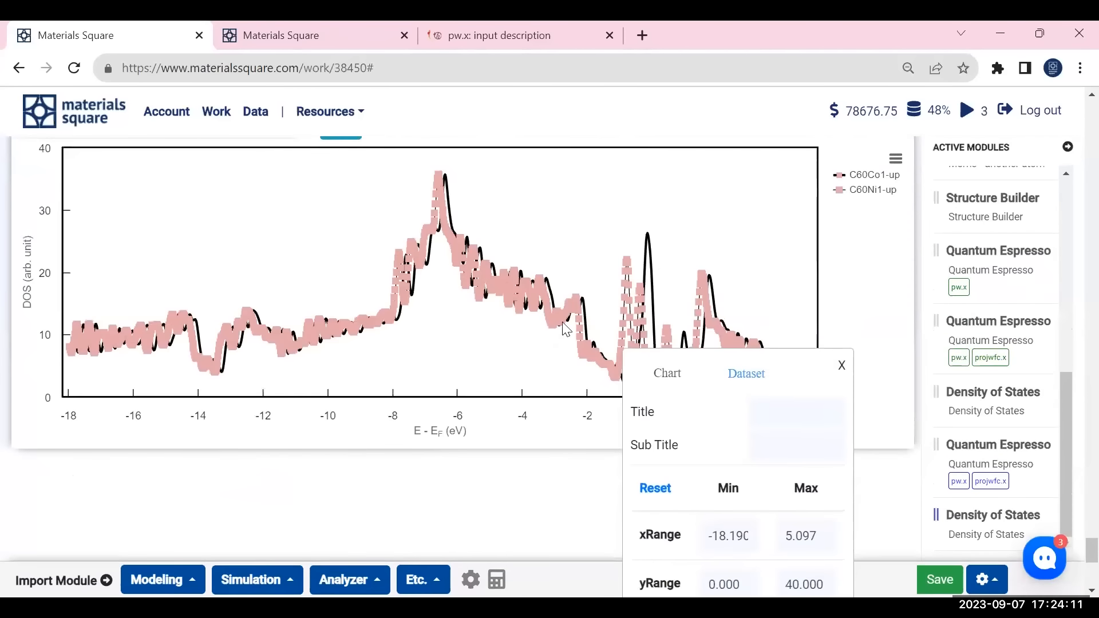
{"action": "left_click", "coordinate": [842, 365]}
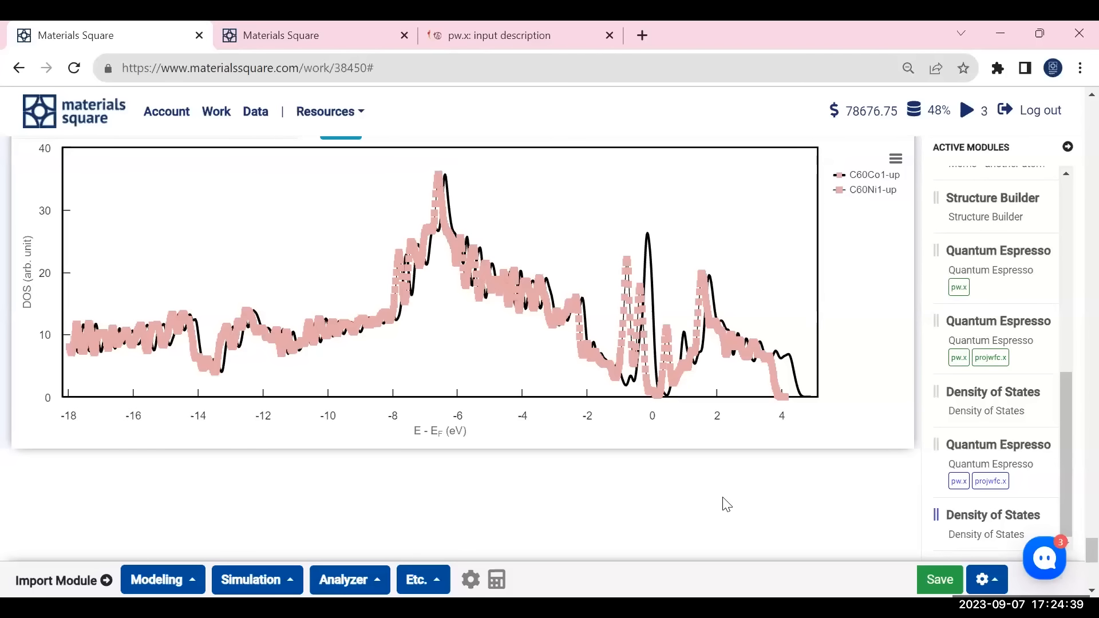
- Compare the Co and Ni density-of-states curves, and return through the earlier modules to the Memo at the beginning of the work
{"action": "mouse_move", "coordinate": [422, 180]}
{"action": "mouse_move", "coordinate": [123, 364]}
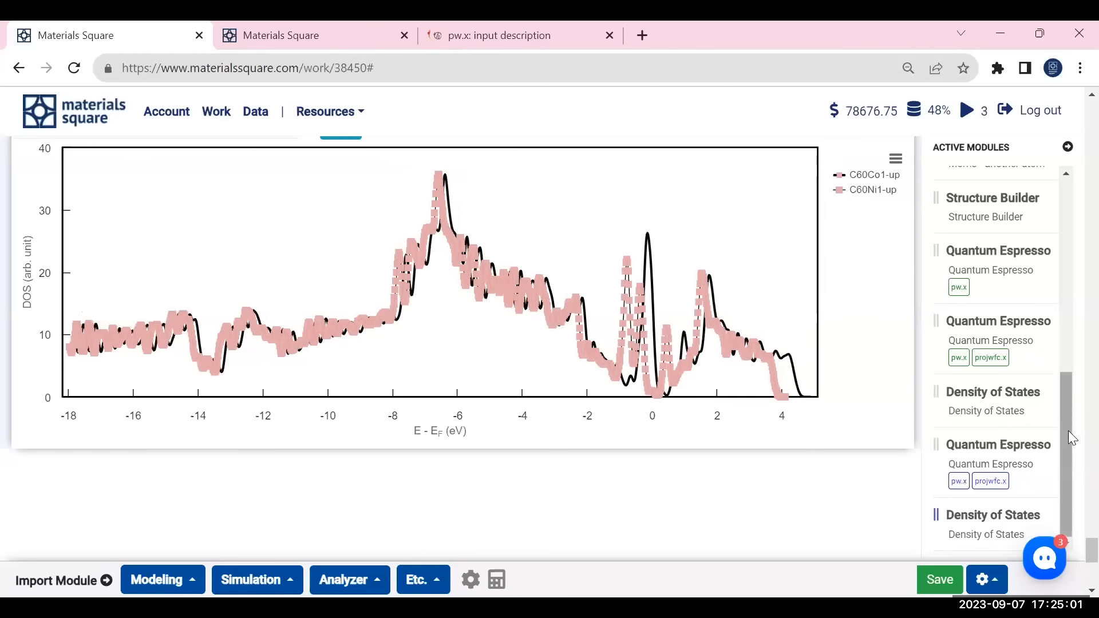
{"action": "scroll", "coordinate": [1072, 438], "scroll_direction": "up", "scroll_amount": 15}
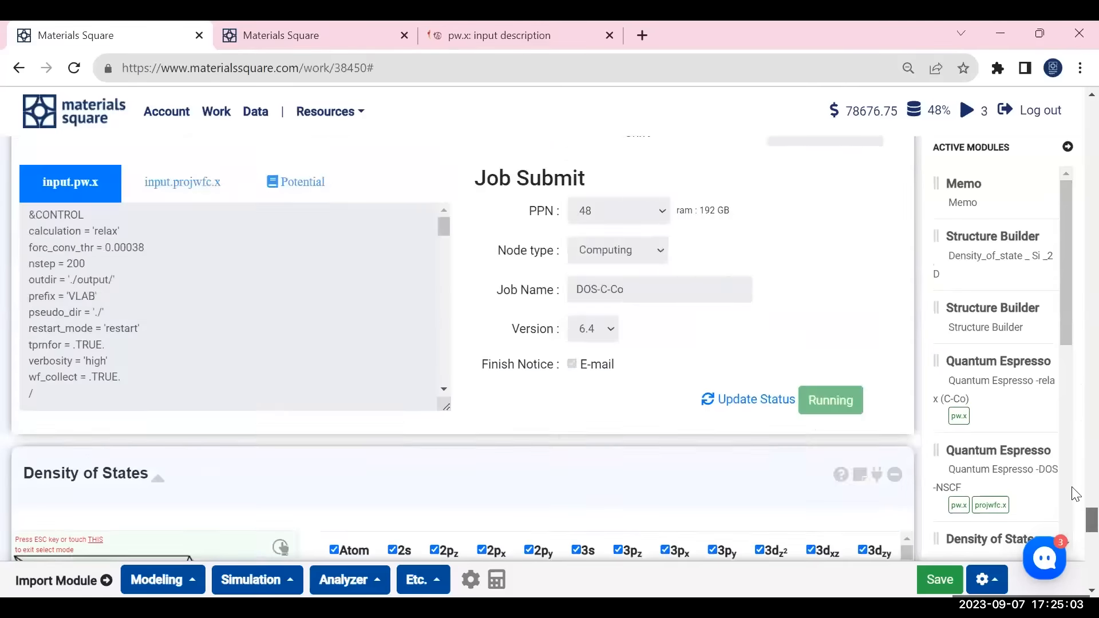
{"action": "scroll", "coordinate": [1075, 495], "scroll_direction": "up", "scroll_amount": 10}
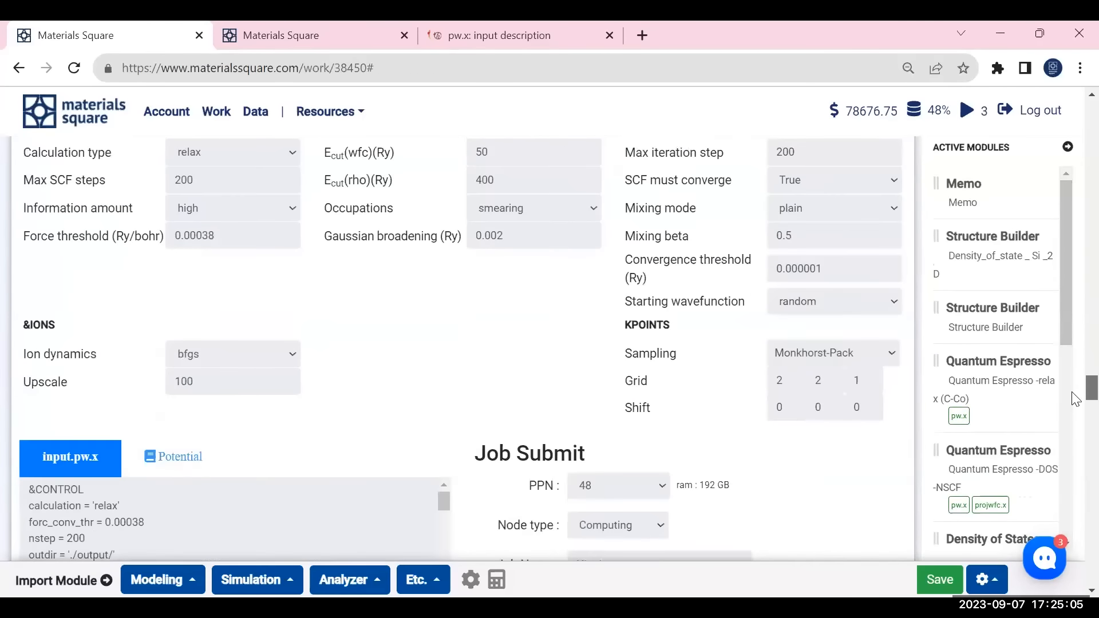
{"action": "scroll", "coordinate": [1076, 399], "scroll_direction": "up", "scroll_amount": 15}
{"action": "scroll", "coordinate": [1072, 207], "scroll_direction": "up", "scroll_amount": 15}
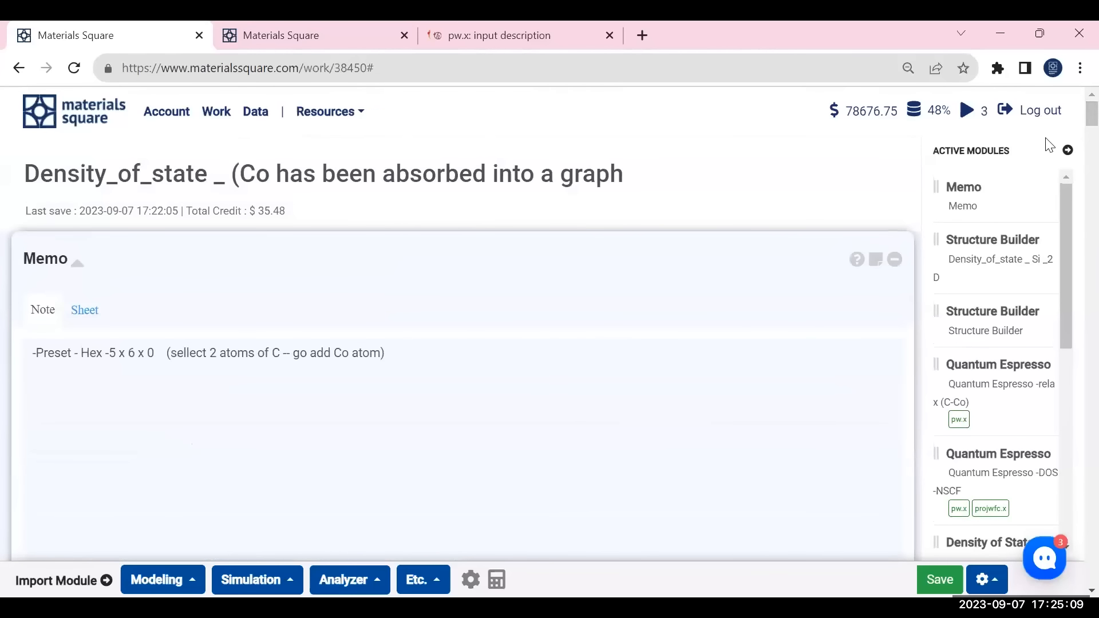